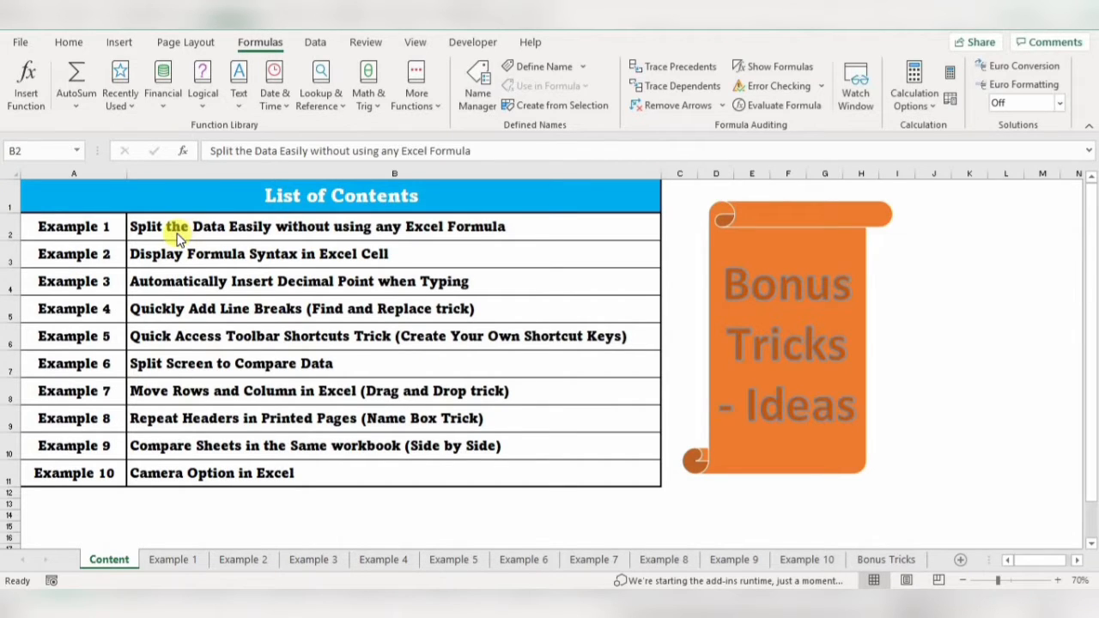
- Open the Example 1 sheet from the contents list and examine the player data and the empty Ranking, First Name, Last Name and Points columns
click(217, 230)
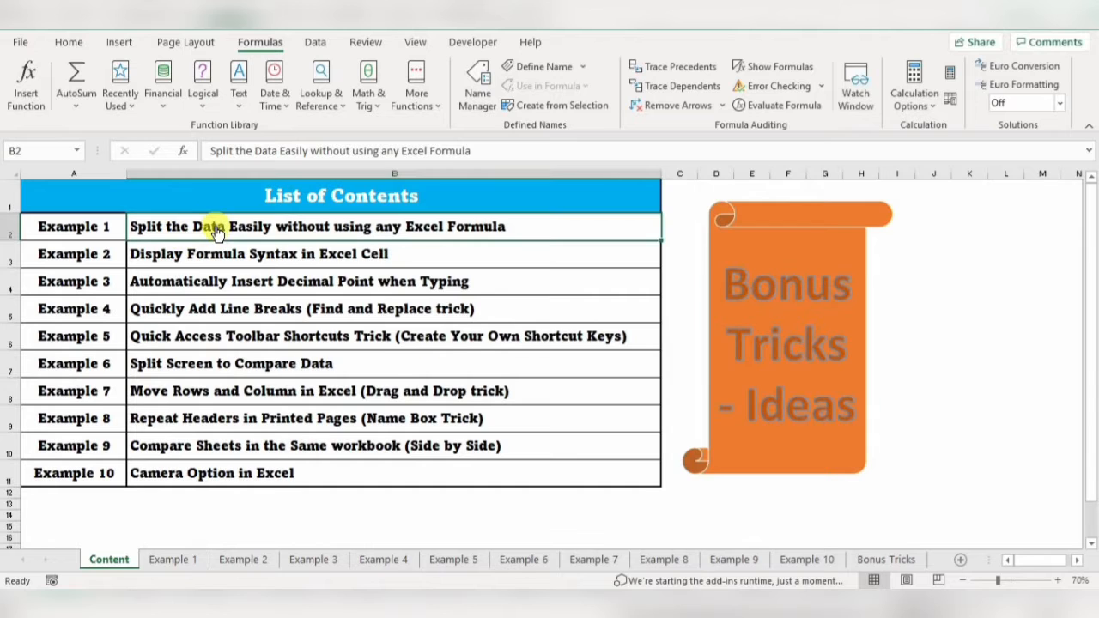
click(217, 230)
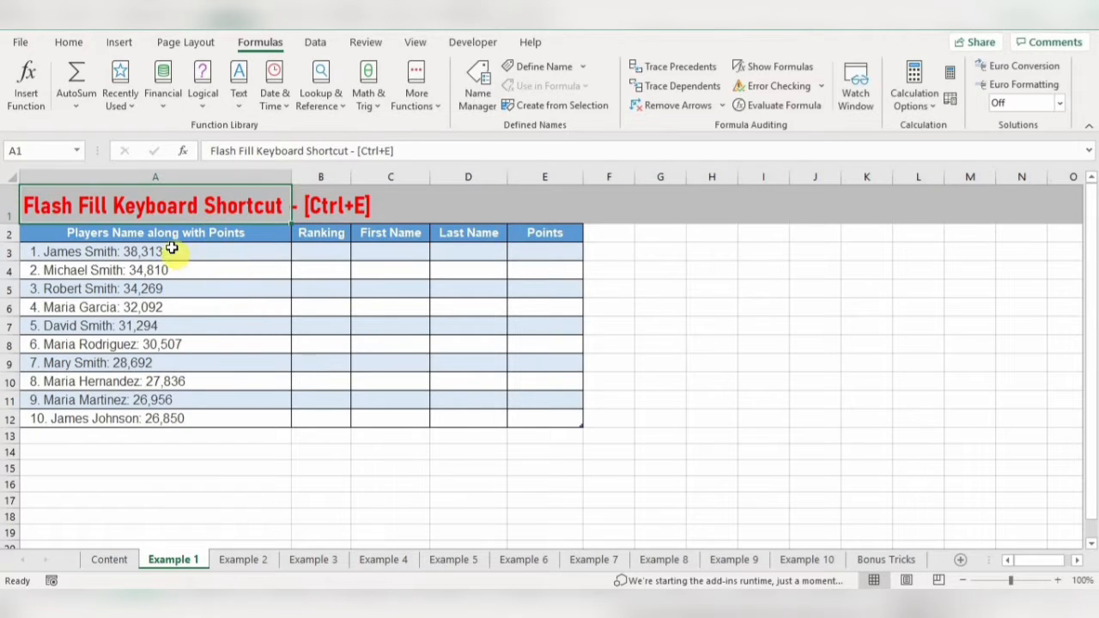
drag(171, 251, 172, 418)
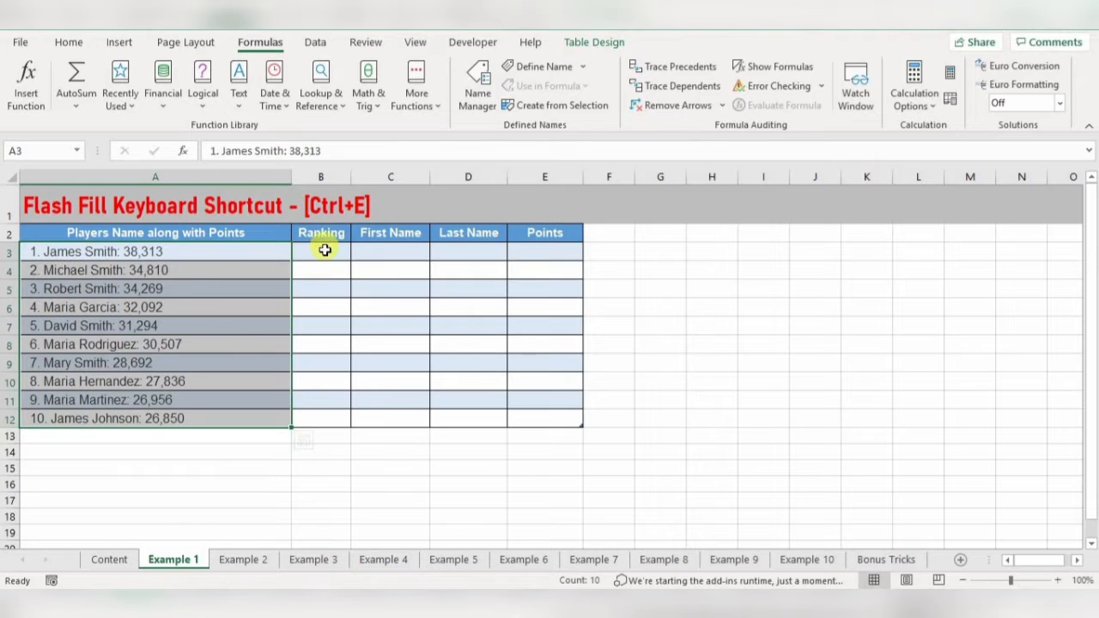
drag(322, 250, 324, 418)
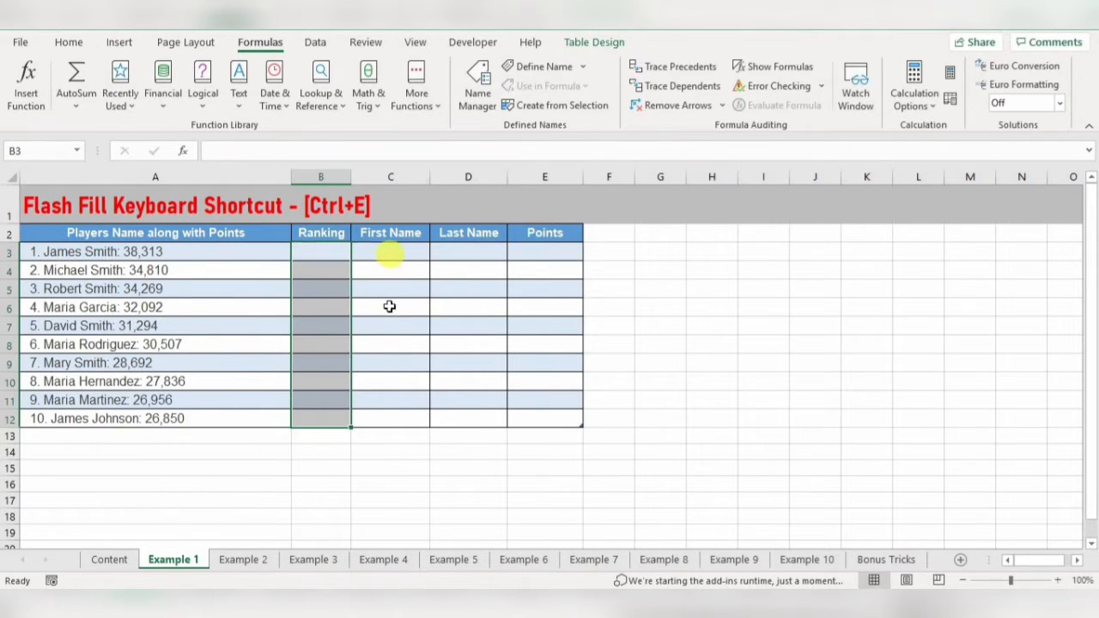
drag(389, 252, 388, 419)
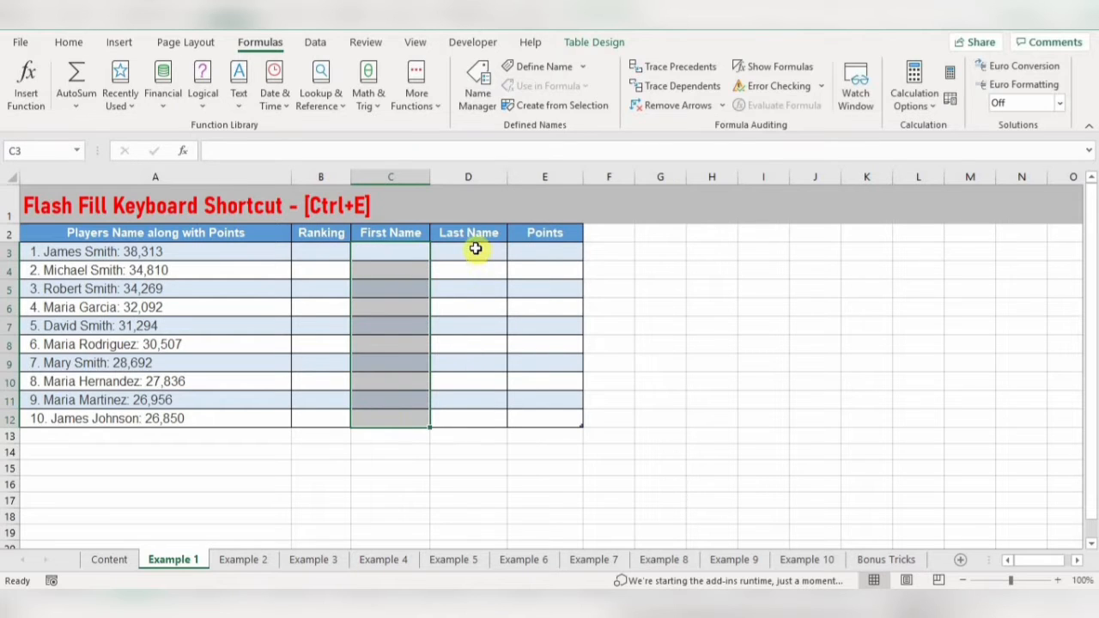
drag(476, 248, 485, 418)
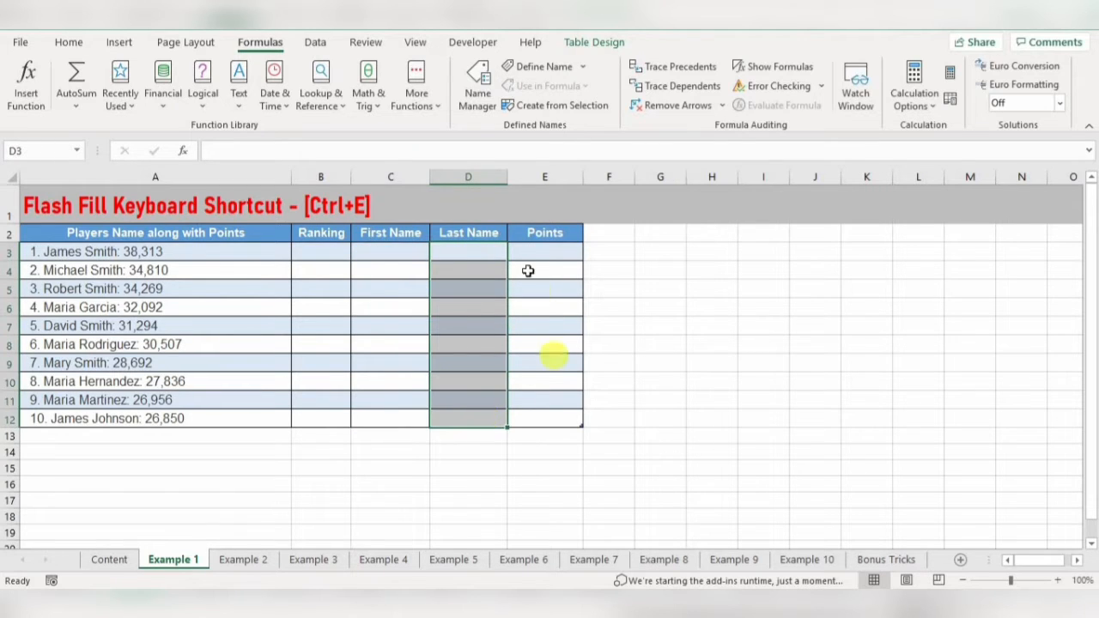
drag(531, 252, 552, 424)
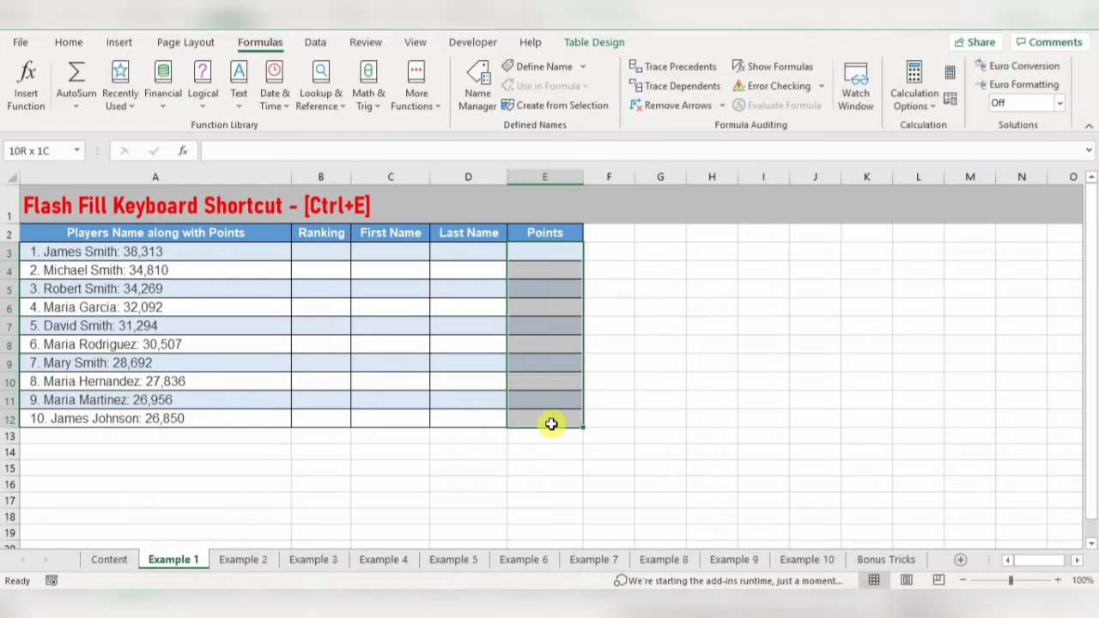
- Enter 1 and 2 as samples in B3 and B4, and Flash Fill the Ranking column through B12
click(327, 250)
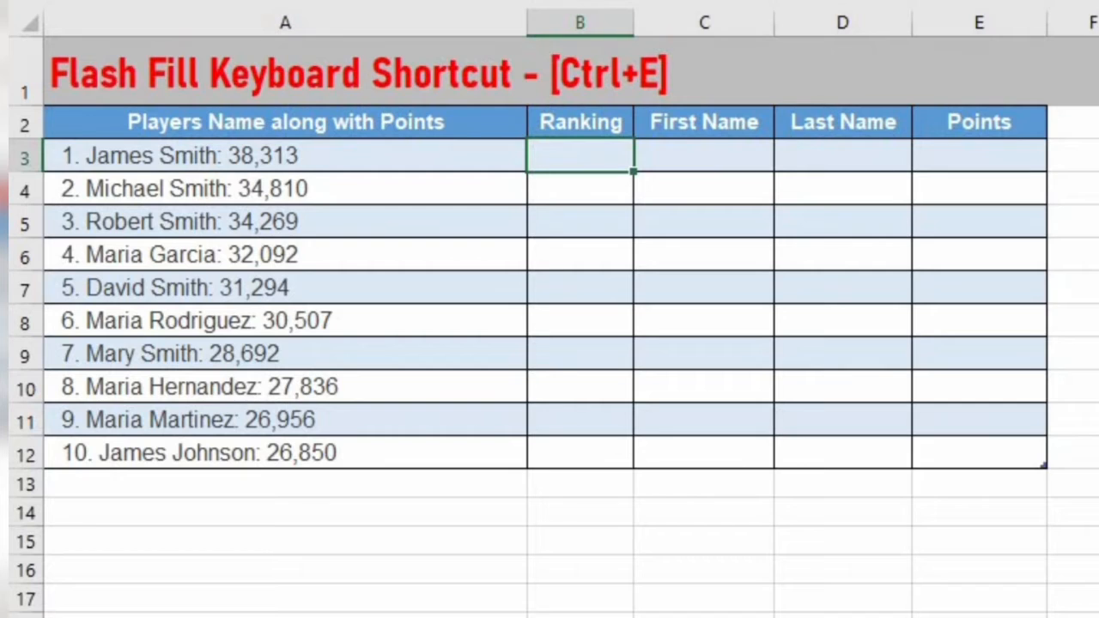
key(Return)
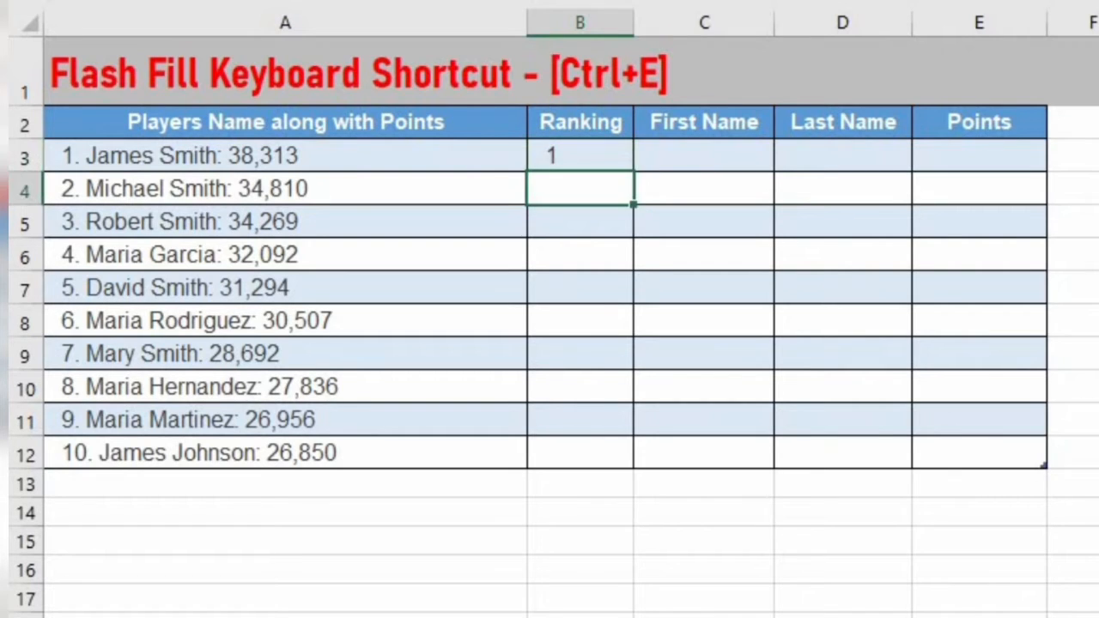
key(Return)
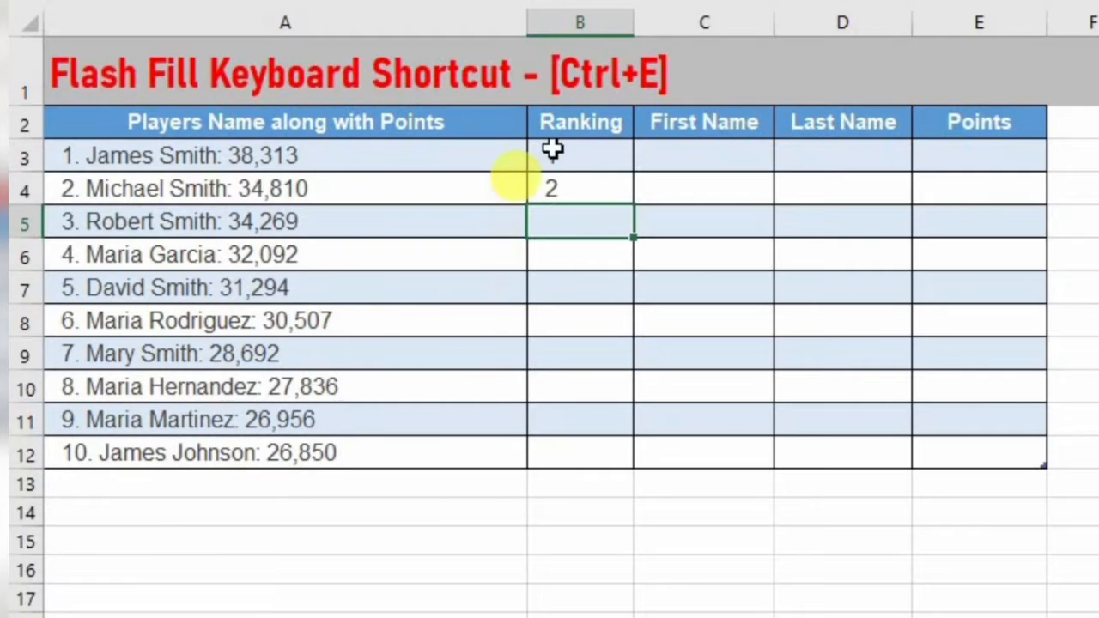
drag(568, 154, 584, 459)
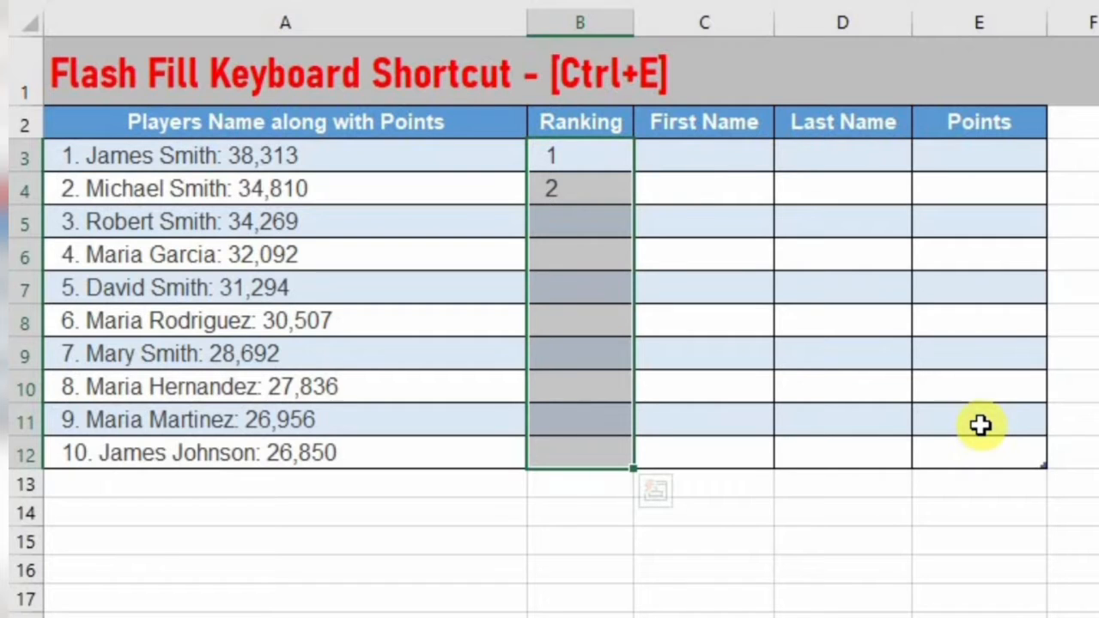
key(ctrl+e)
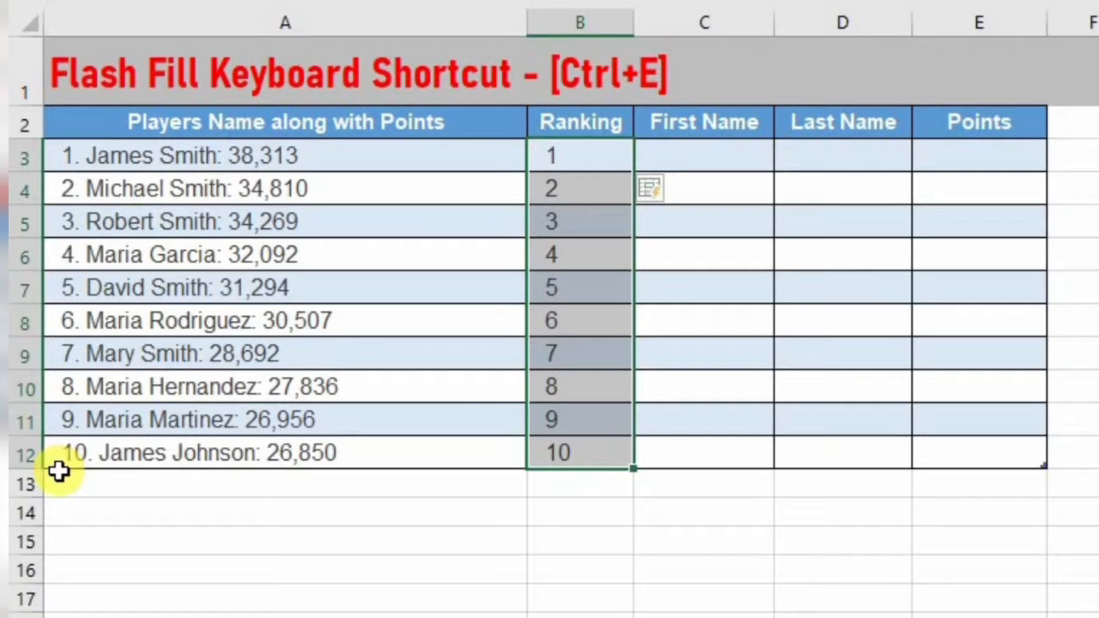
- Enter the first names of the first two players in C3 and C4 as samples
click(695, 157)
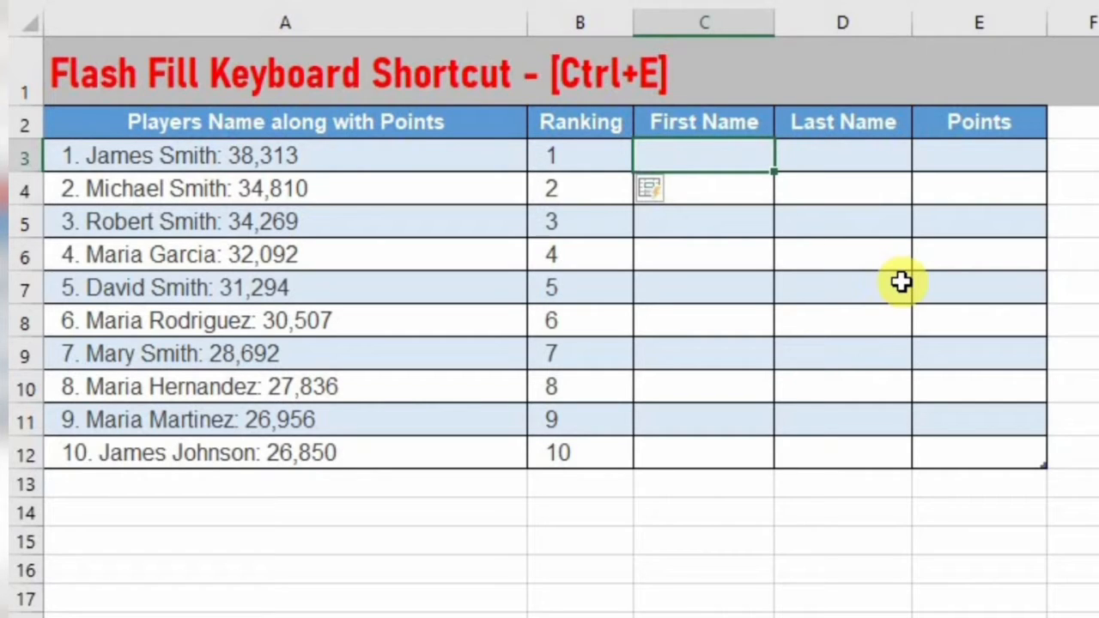
text(James)
key(Return)
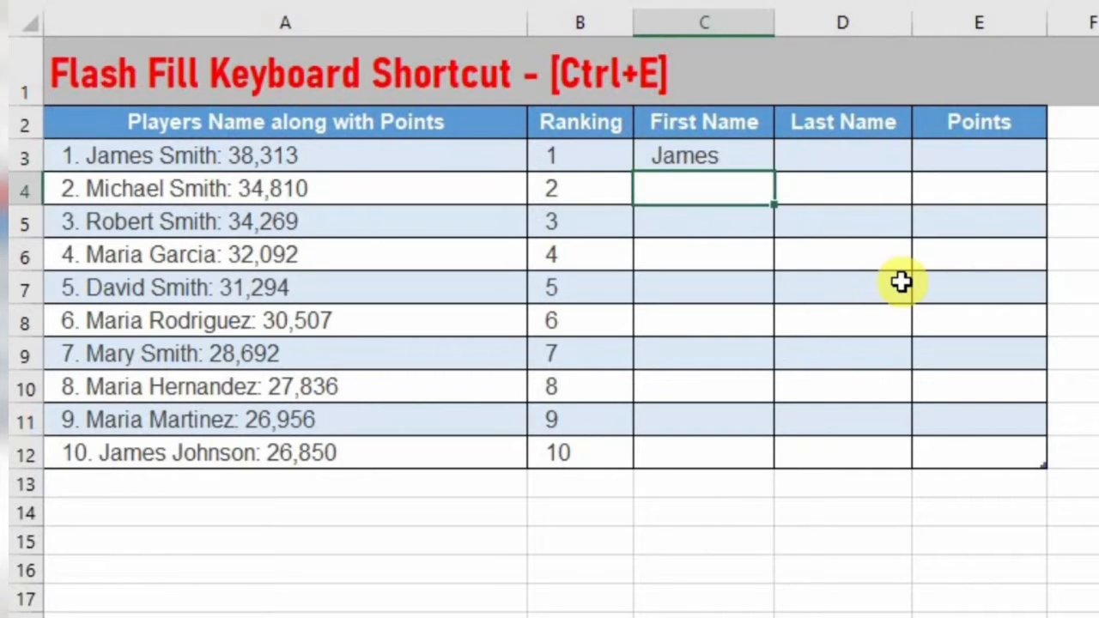
text(Mica)
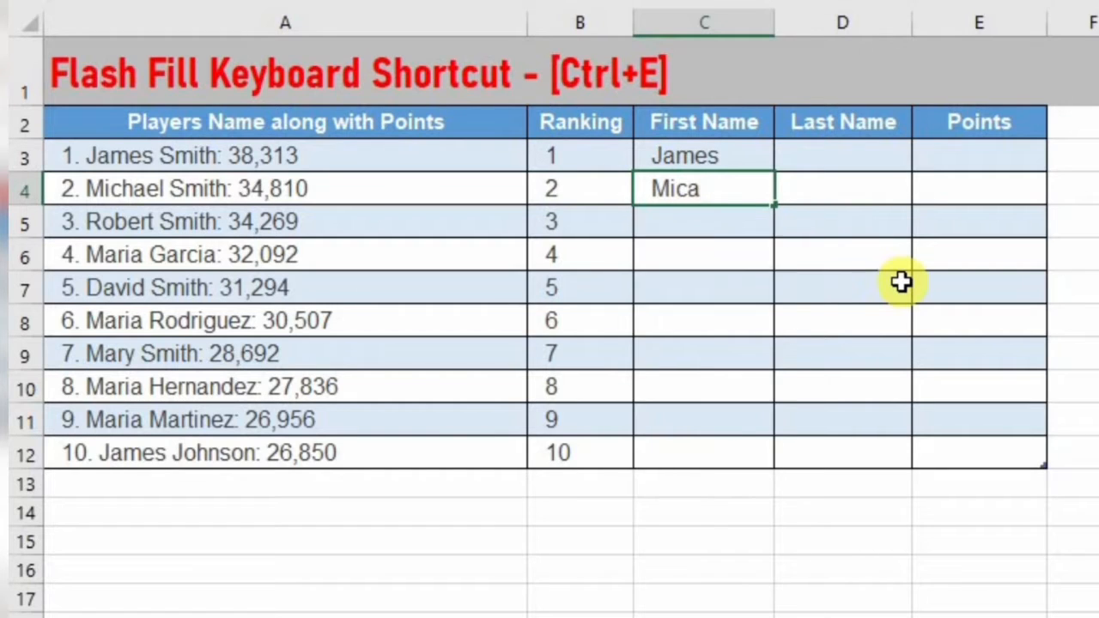
text(hae)
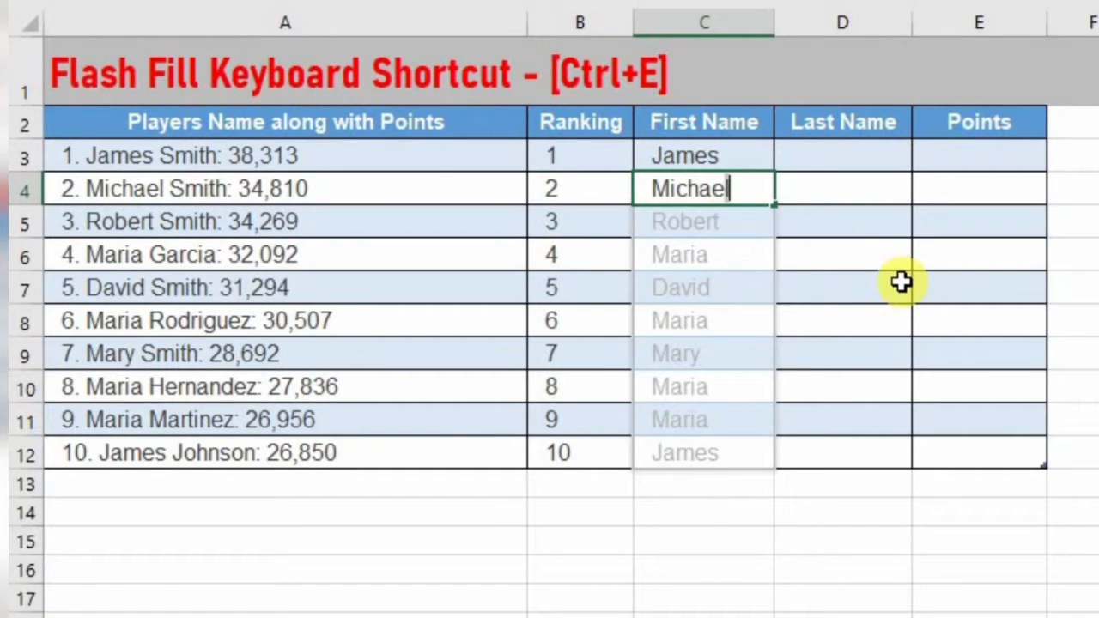
text(l)
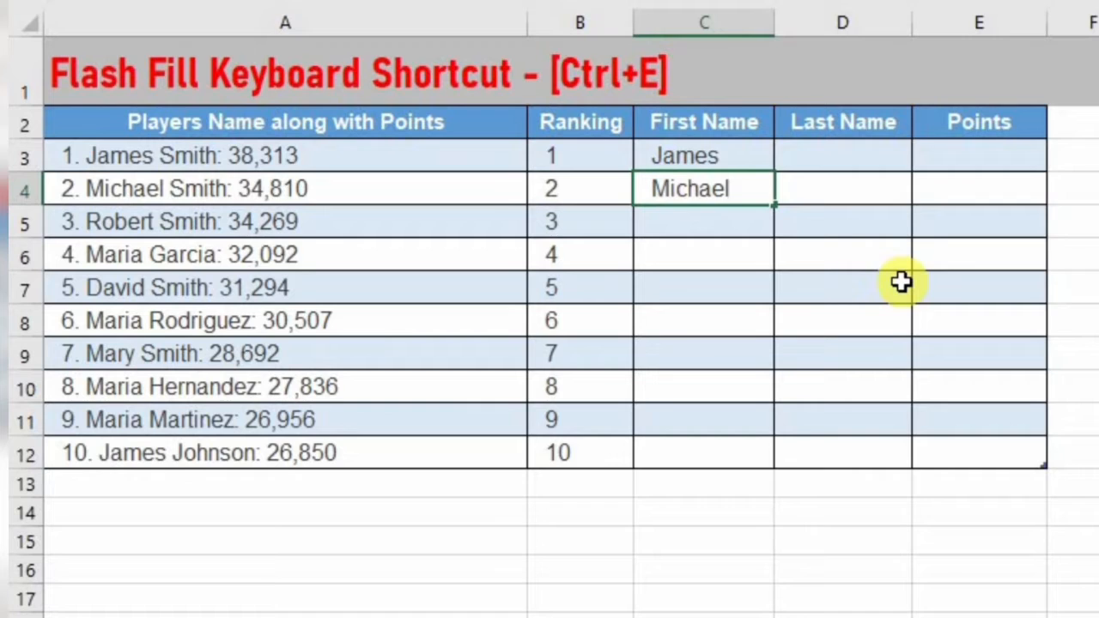
key(Return)
- Flash Fill the First Name column over C3:C12 from the two sample entries
key(Up)
key(Up)
key(shift+Down)
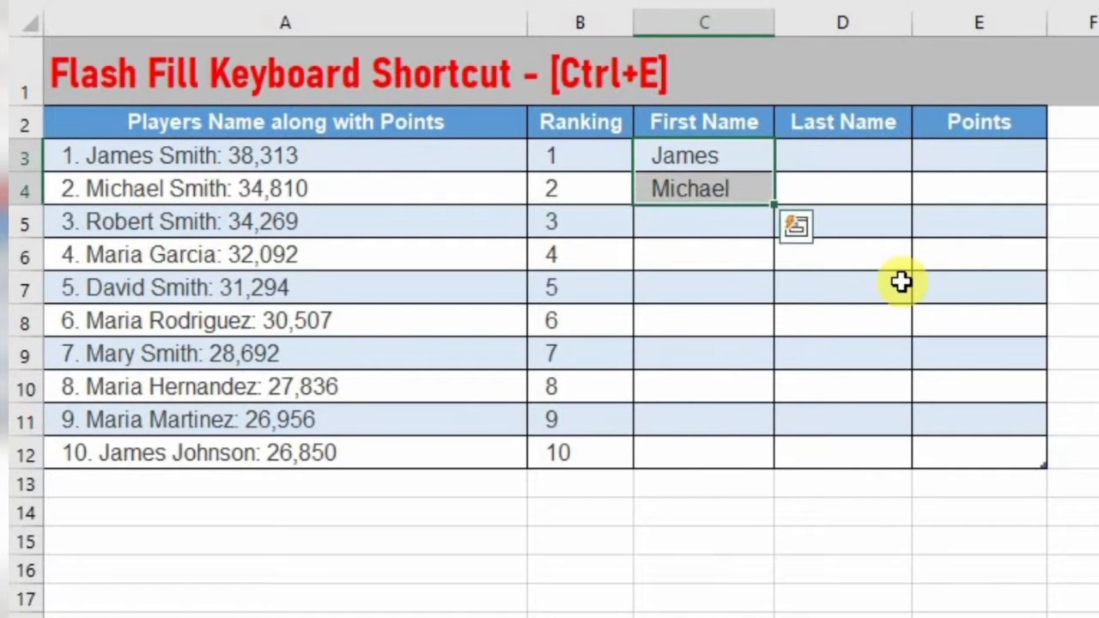
key(shift+Down)
key(shift+Down)
key(shift+Down)
key(shift+Down)
key(shift+Down)
key(shift+Down)
key(shift+Down)
key(shift+Down)
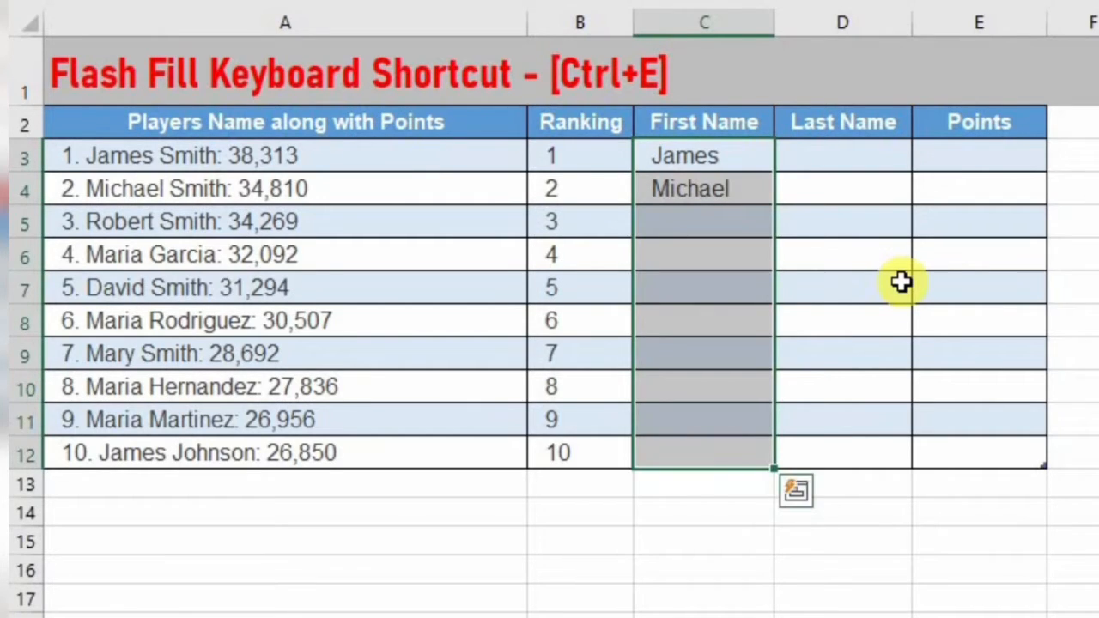
key(ctrl+e)
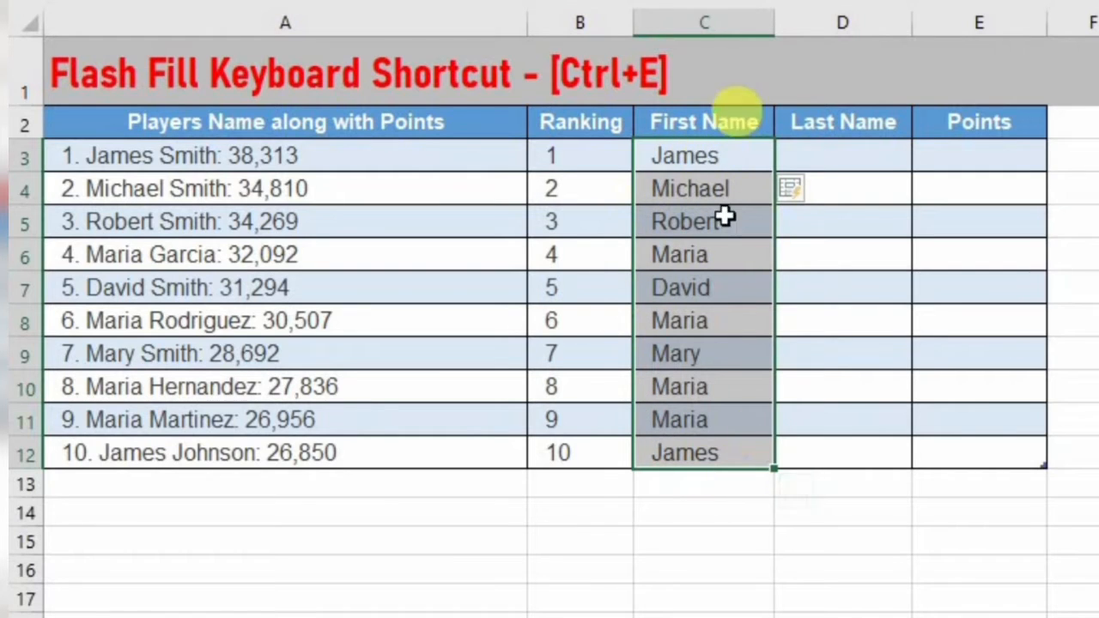
- Enter the first two players' last names in D3 and D4, and Flash Fill the Last Name column through D12
click(889, 153)
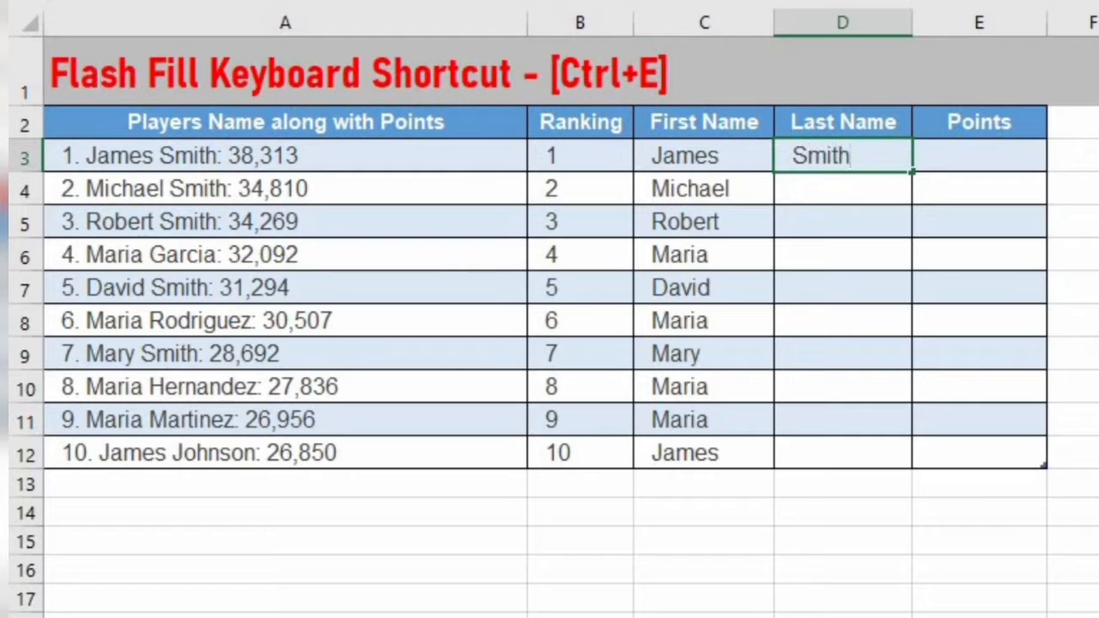
key(Return)
text(Smith)
key(Return)
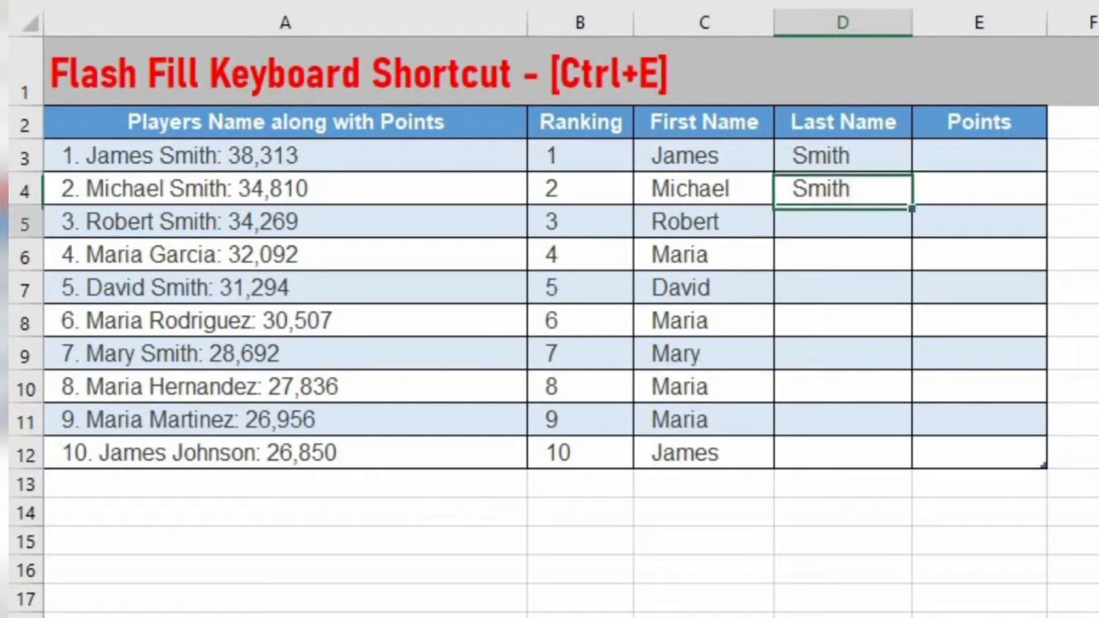
key(Up)
key(Up)
key(Down)
key(Up)
key(ctrl+e)
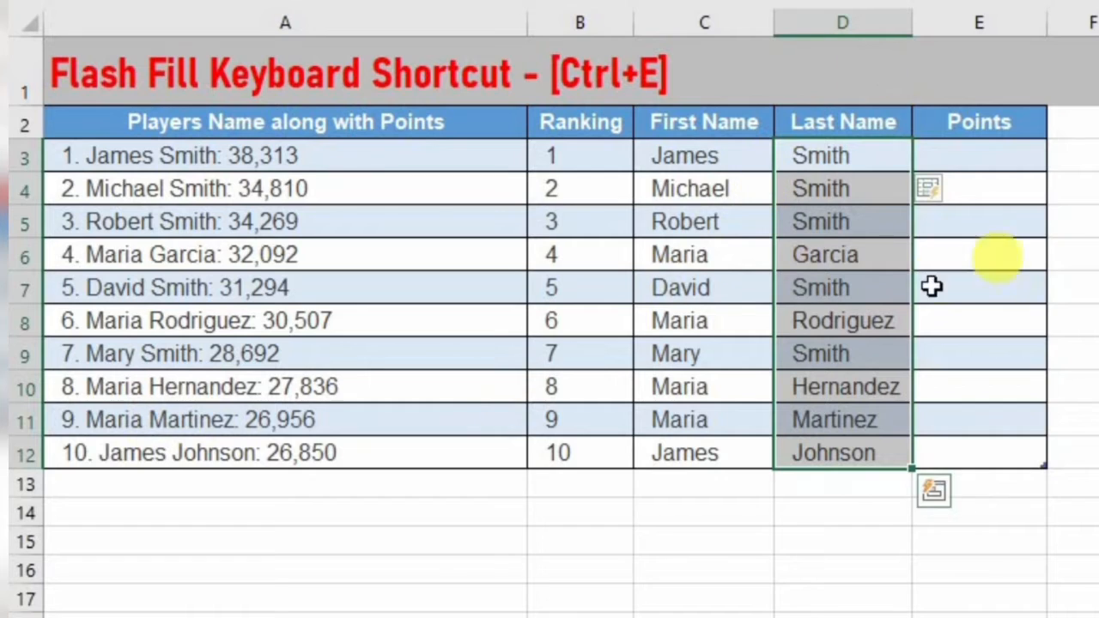
- Enter 38,313 in E3 and 34,810 in E4 as sample values for the Points column
click(962, 153)
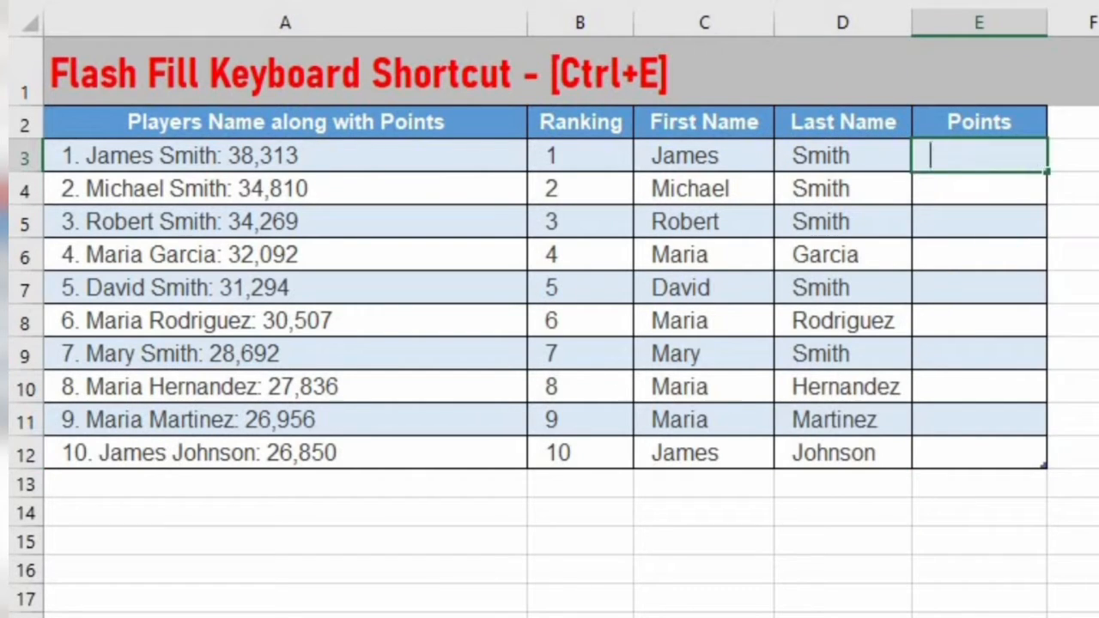
text(38,313)
key(Return)
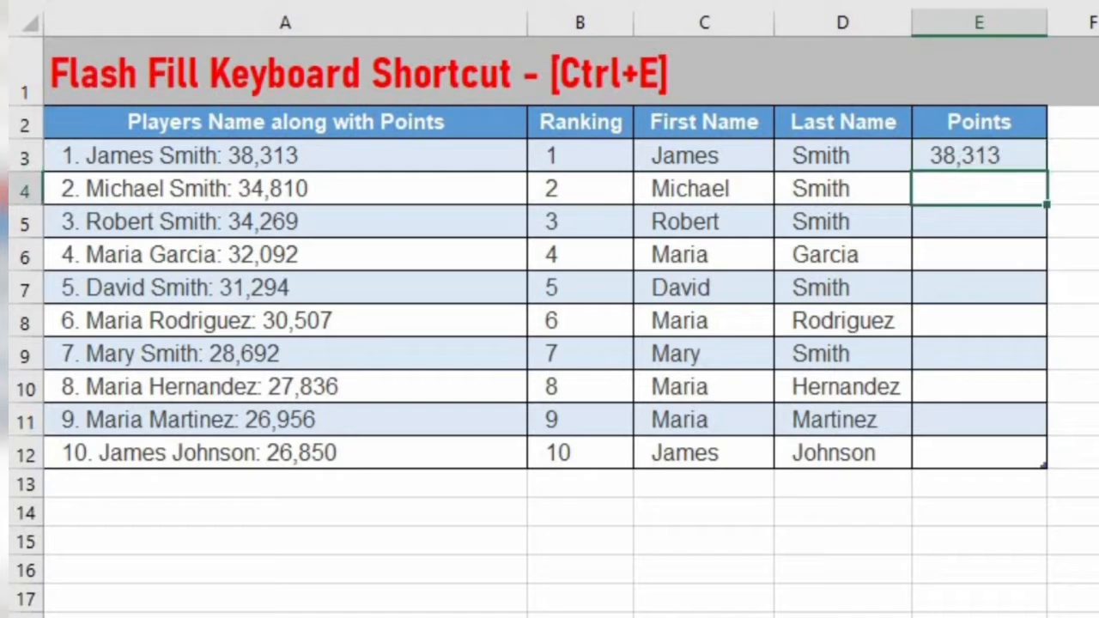
key(Return)
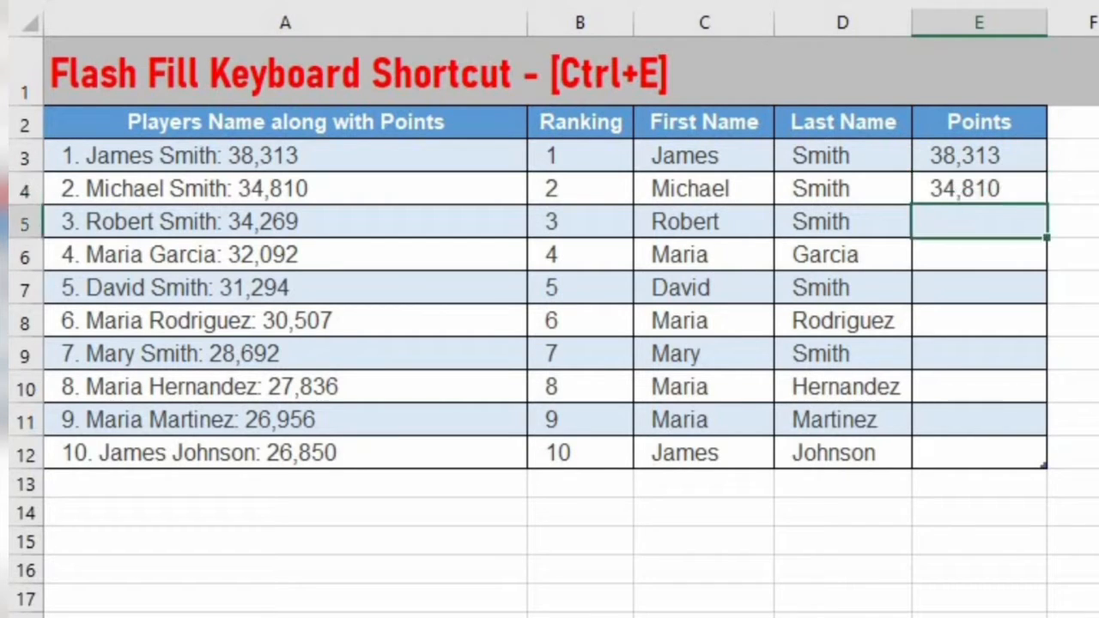
- Flash Fill the Points column over E3:E12 from the two sample values
key(Up)
key(Up)
key(shift+Down)
key(shift+Down)
key(shift+Down)
key(shift+Down)
key(shift+Down)
key(shift+Down)
key(shift+Down)
key(shift+Down)
key(shift+Down)
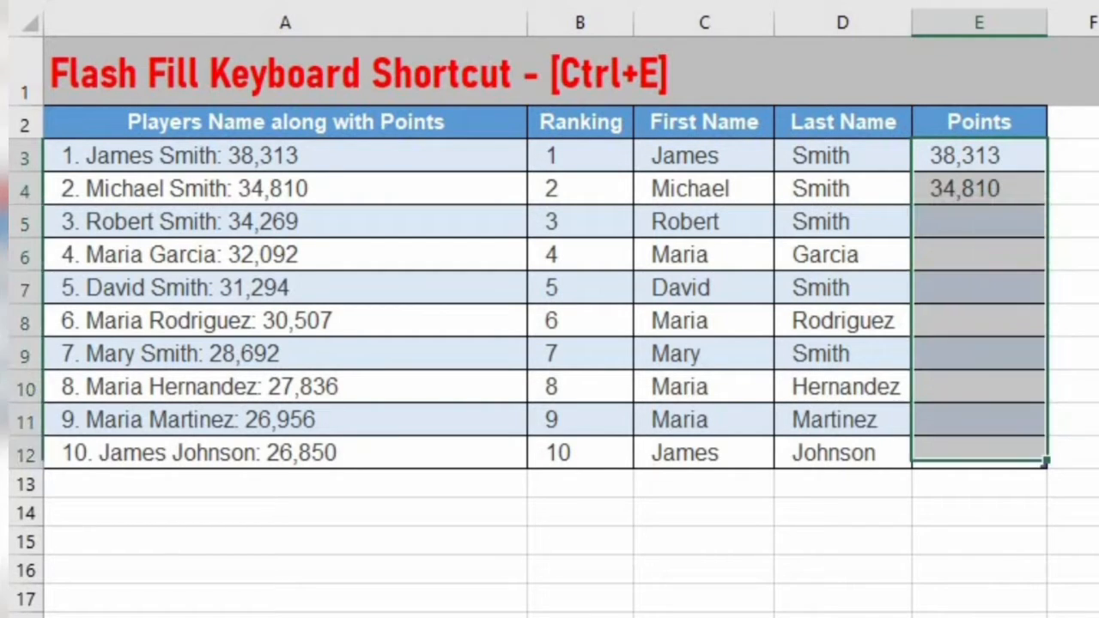
key(ctrl+e)
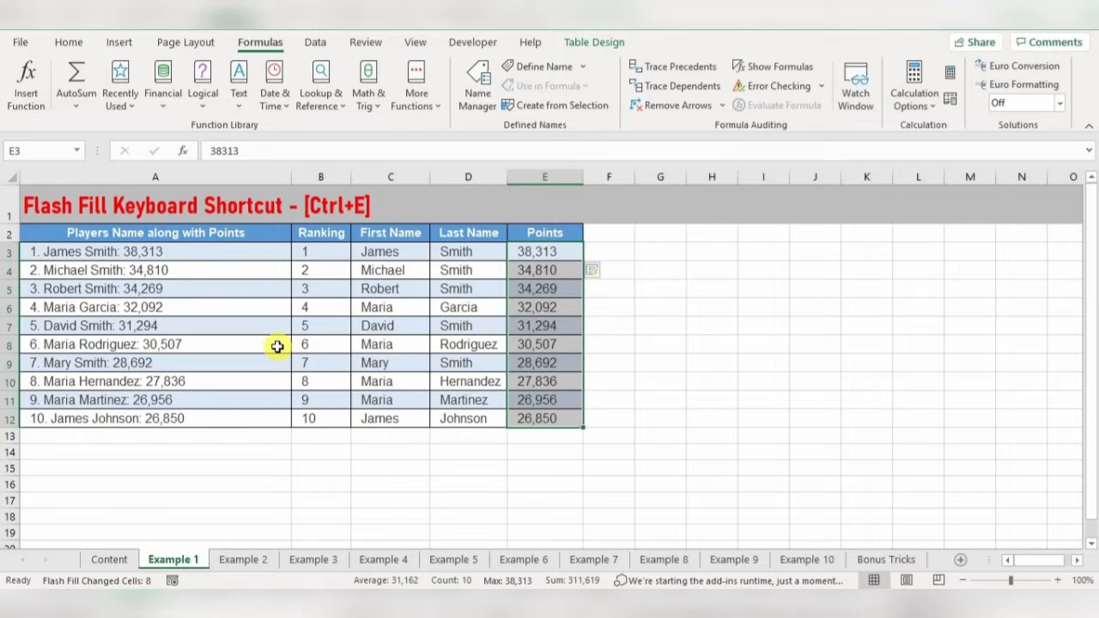
- Return to the Content sheet, open Example 2 from the list and examine the fruit price data and the small lookup table
key(ctrl+Page_Up)
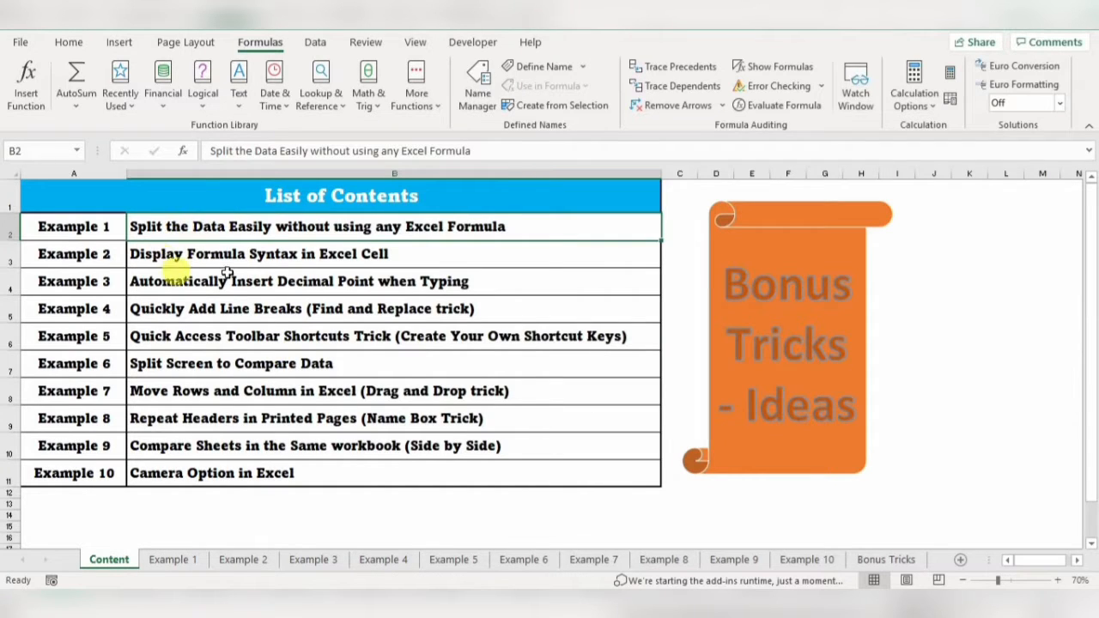
click(307, 255)
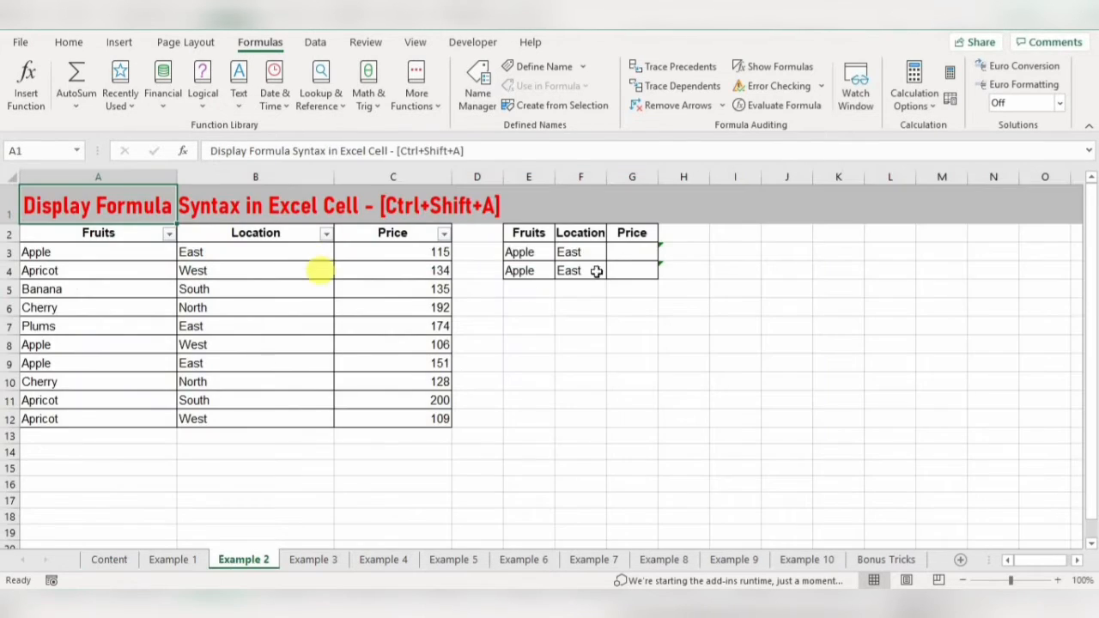
click(632, 251)
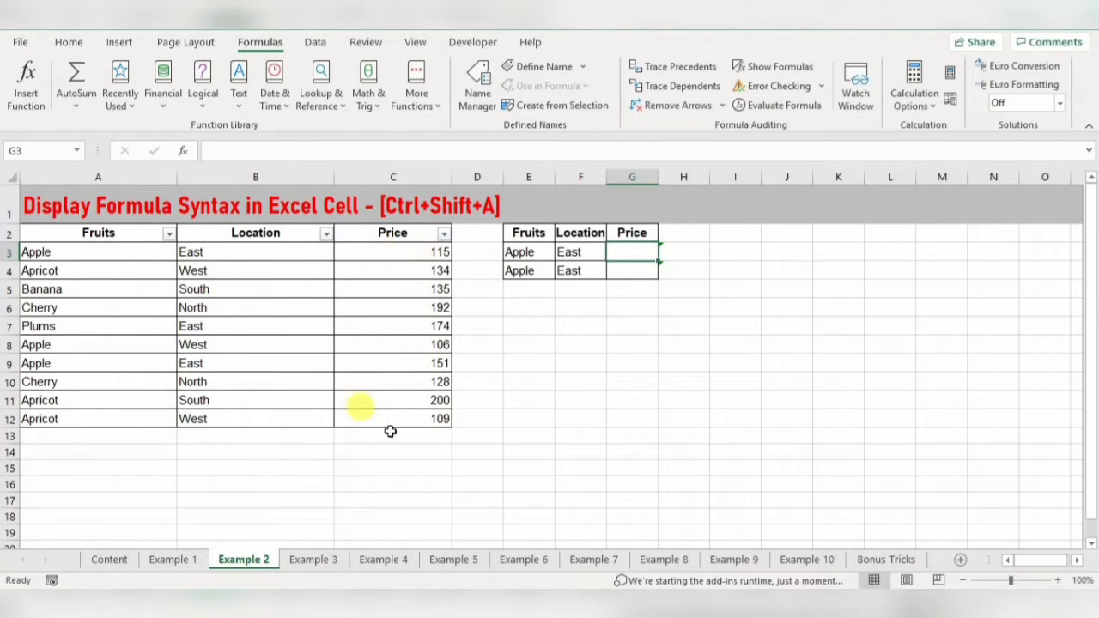
click(516, 271)
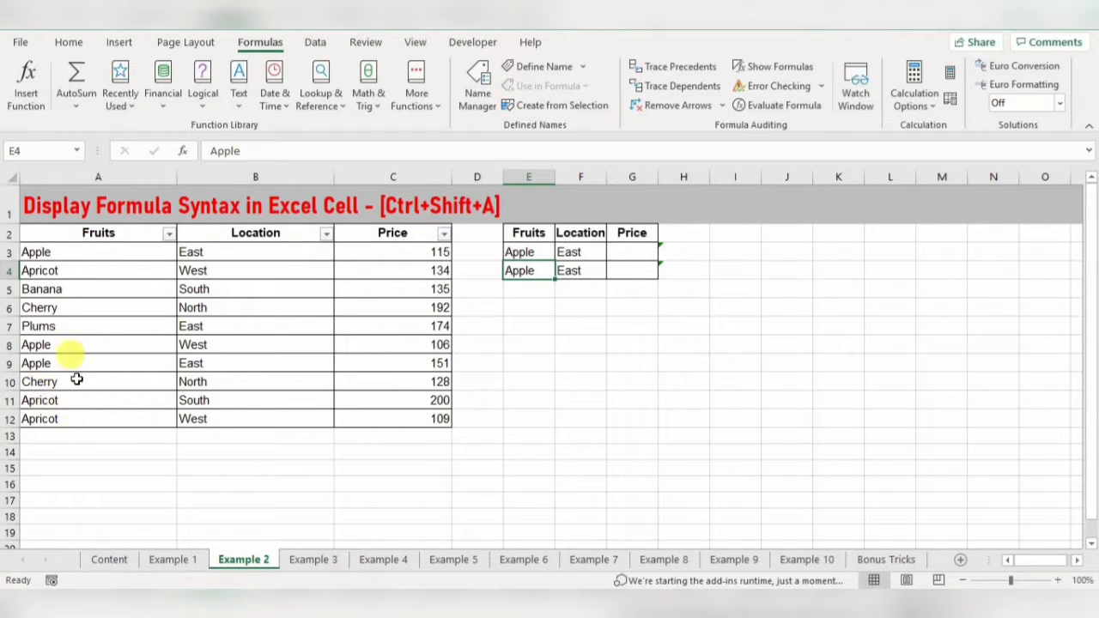
- Start a SUMIF formula in G3 and insert the function's argument syntax (range, criteria, sum_range) into the cell
click(630, 251)
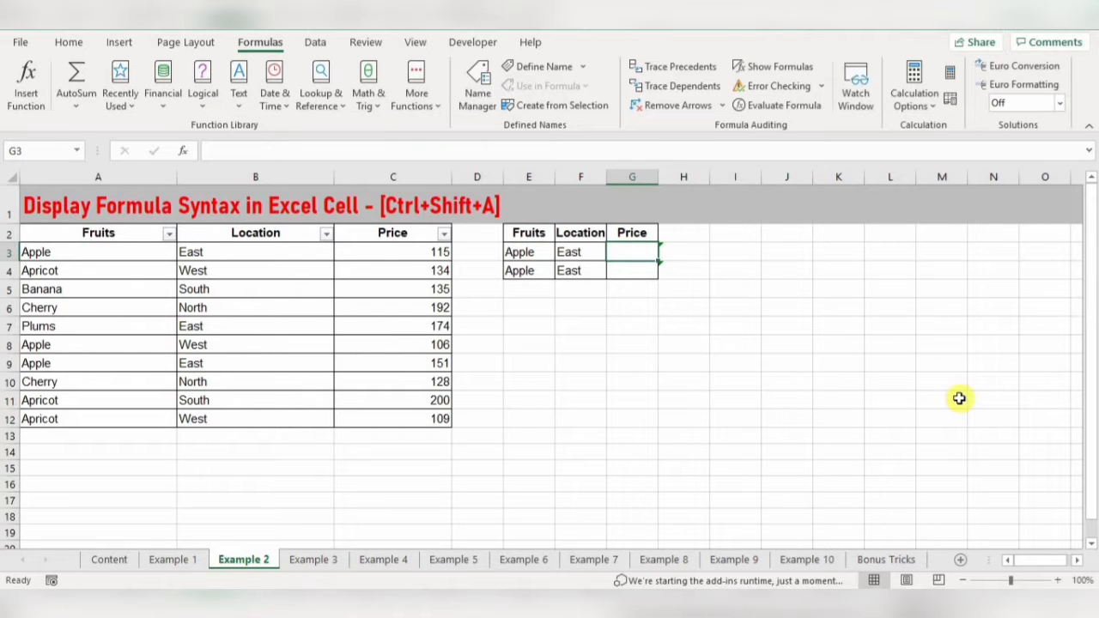
text(=sum)
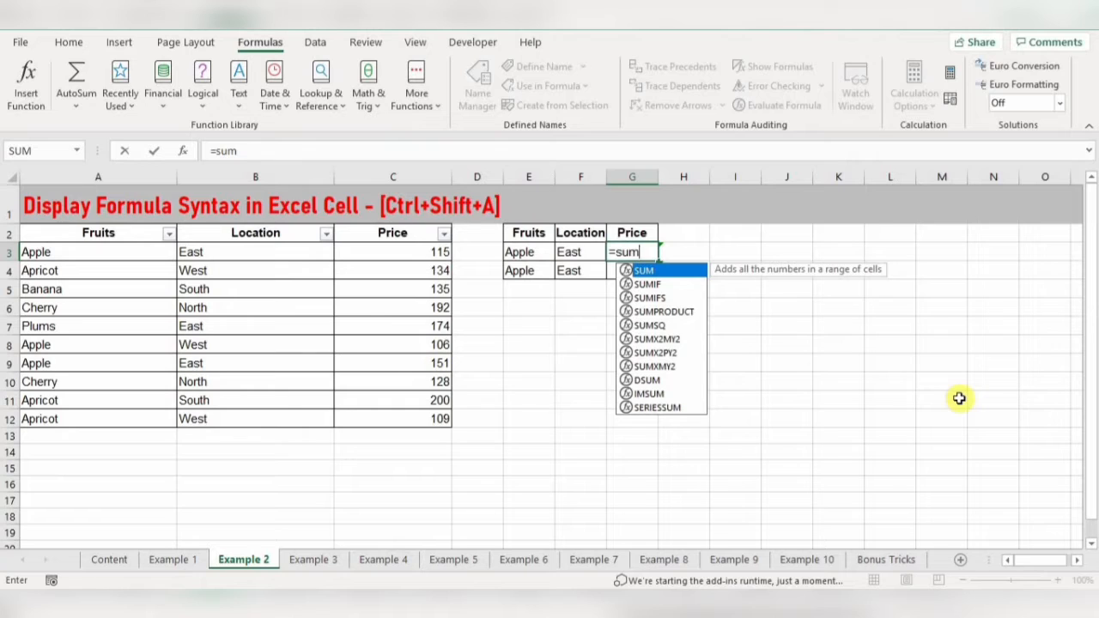
text(if)
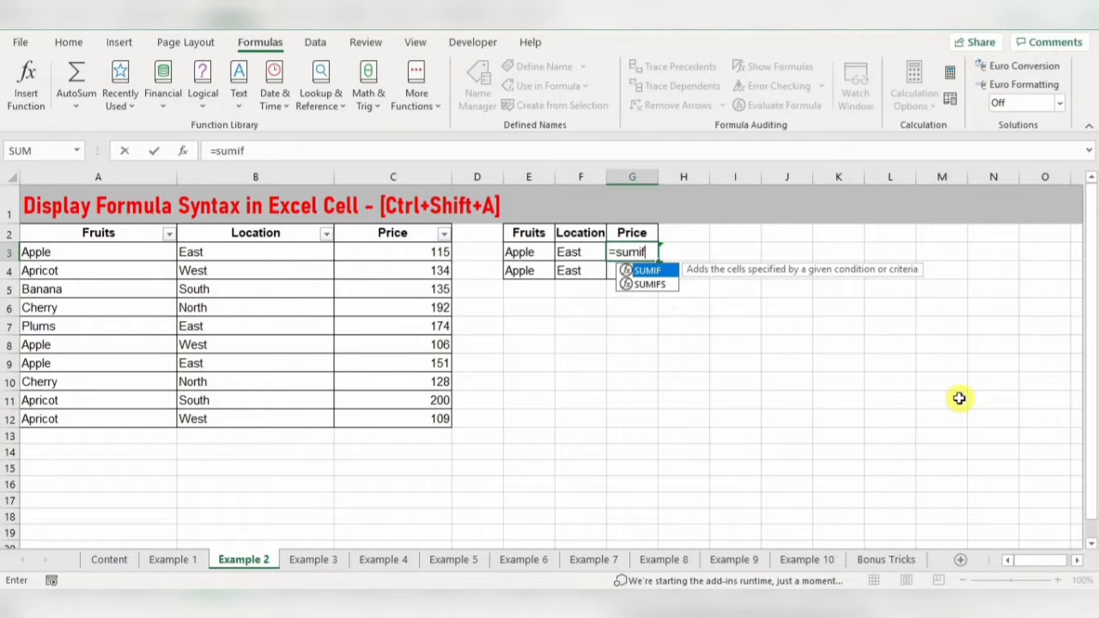
key(Tab)
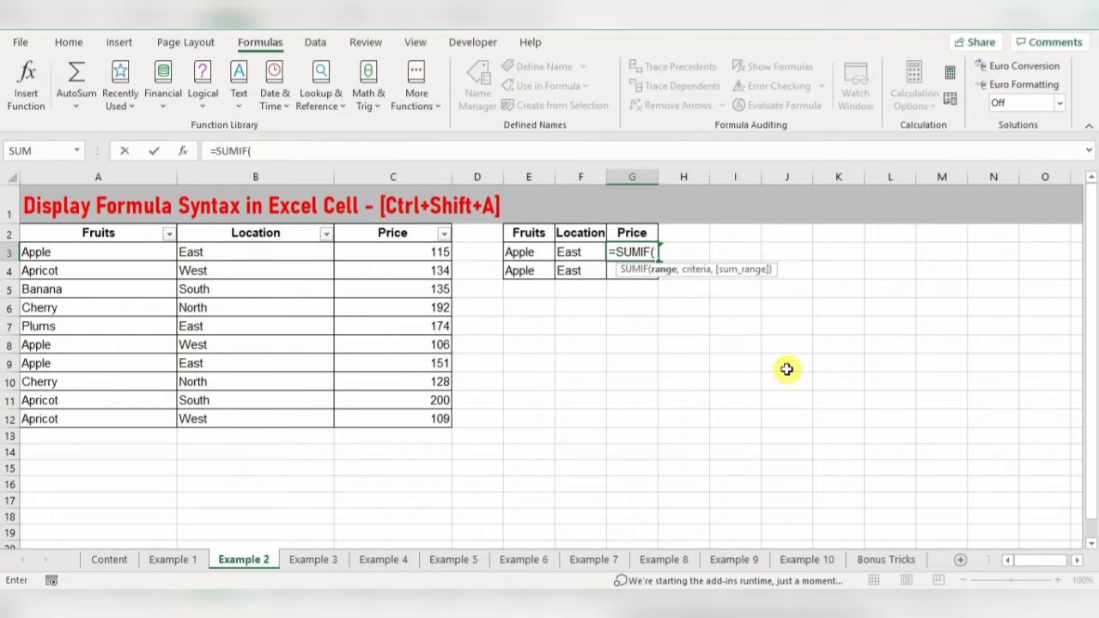
key(ctrl+shift+a)
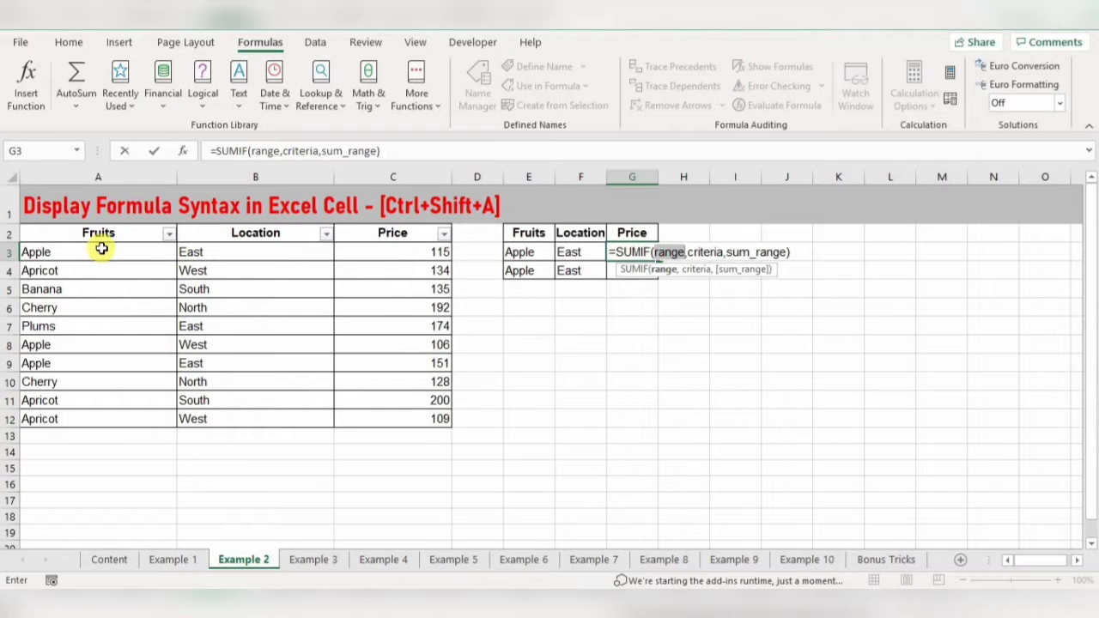
- Replace the SUMIF placeholders with A3:A12 as range, E3 as criteria and C3:C12 as sum range, and enter the formula
drag(101, 248, 93, 404)
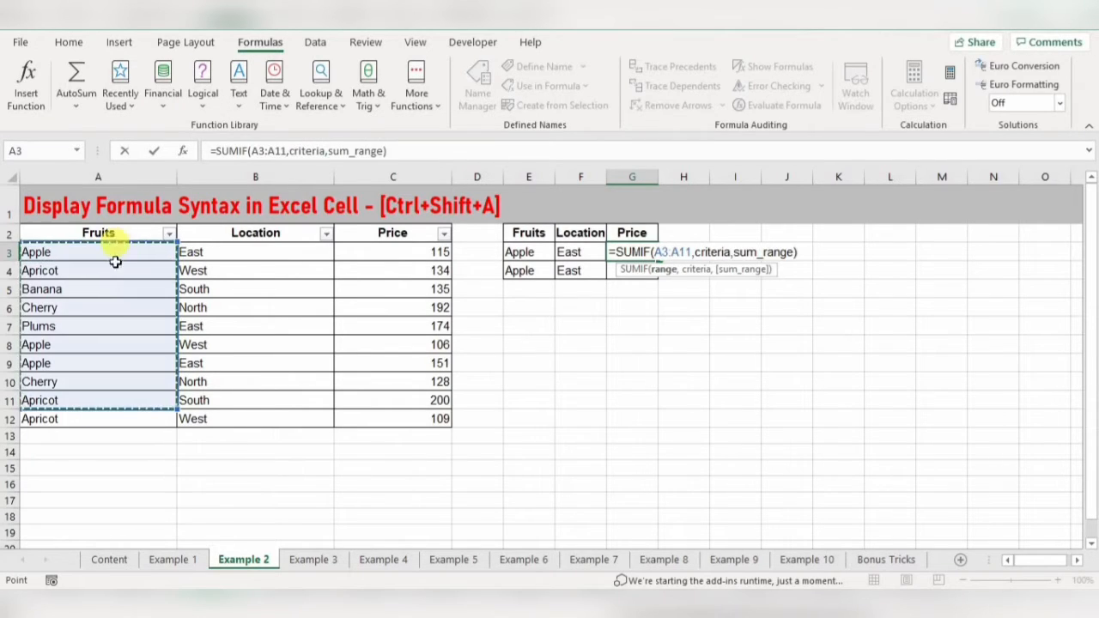
drag(108, 257, 115, 412)
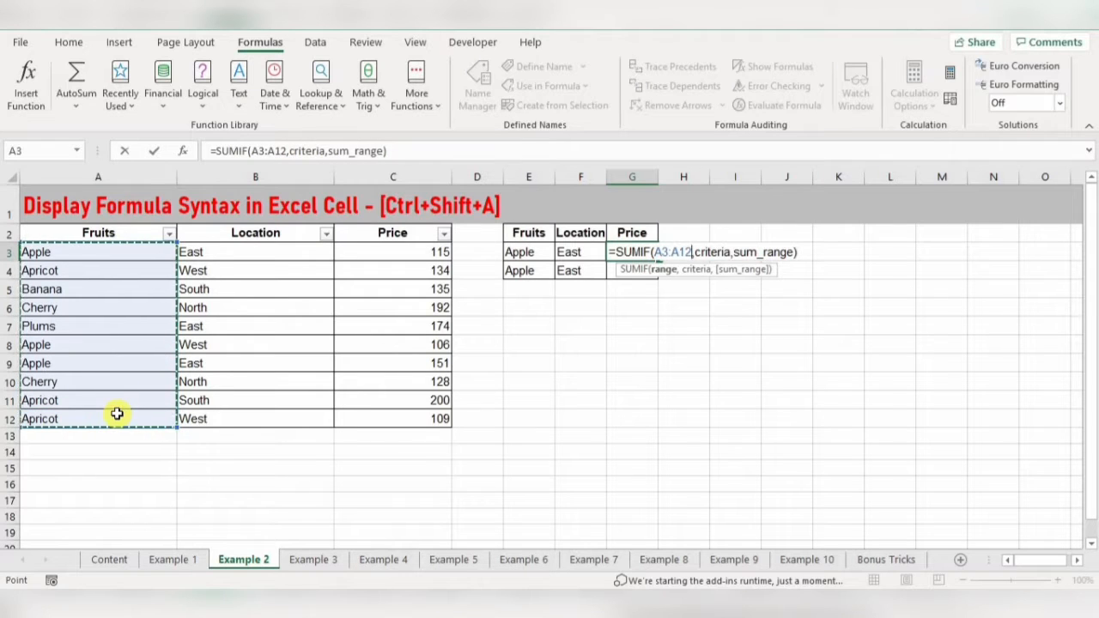
double_click(726, 252)
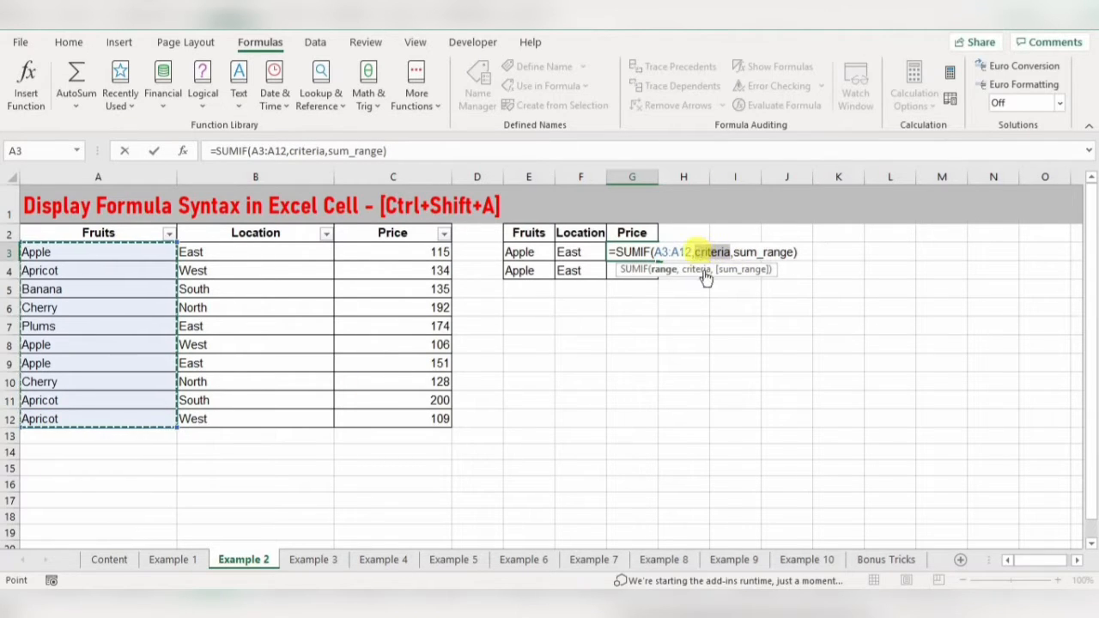
click(522, 252)
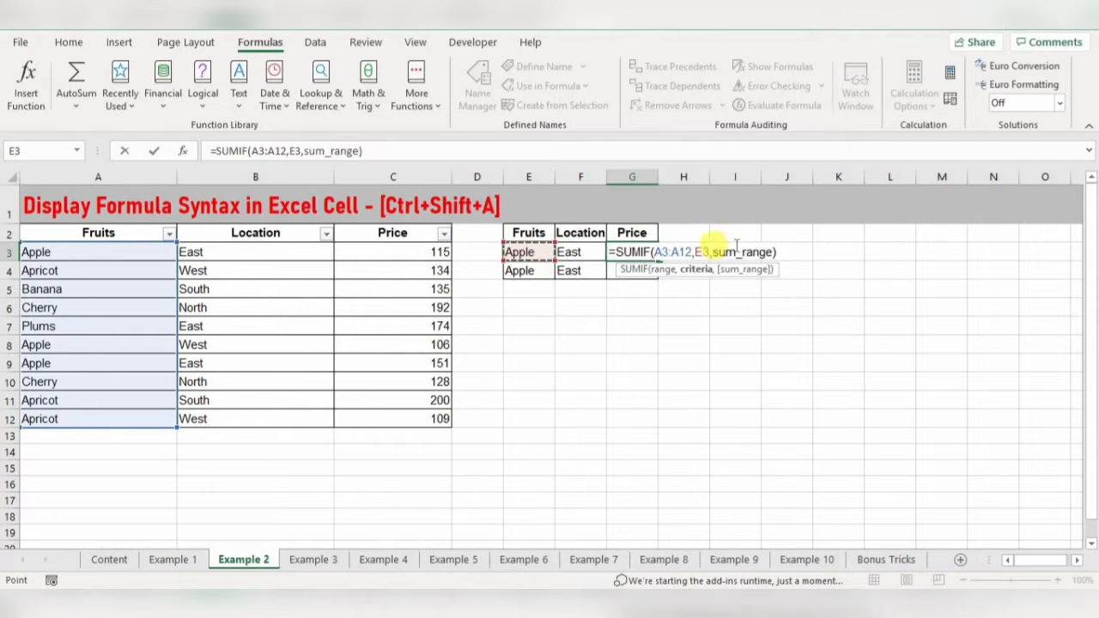
double_click(771, 250)
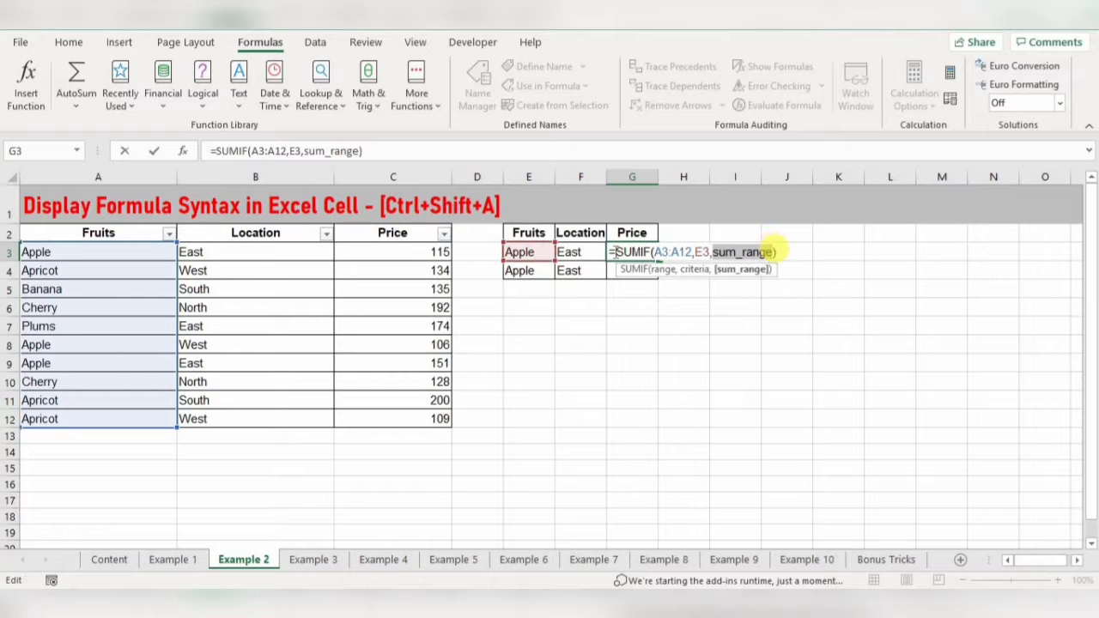
drag(436, 252, 432, 413)
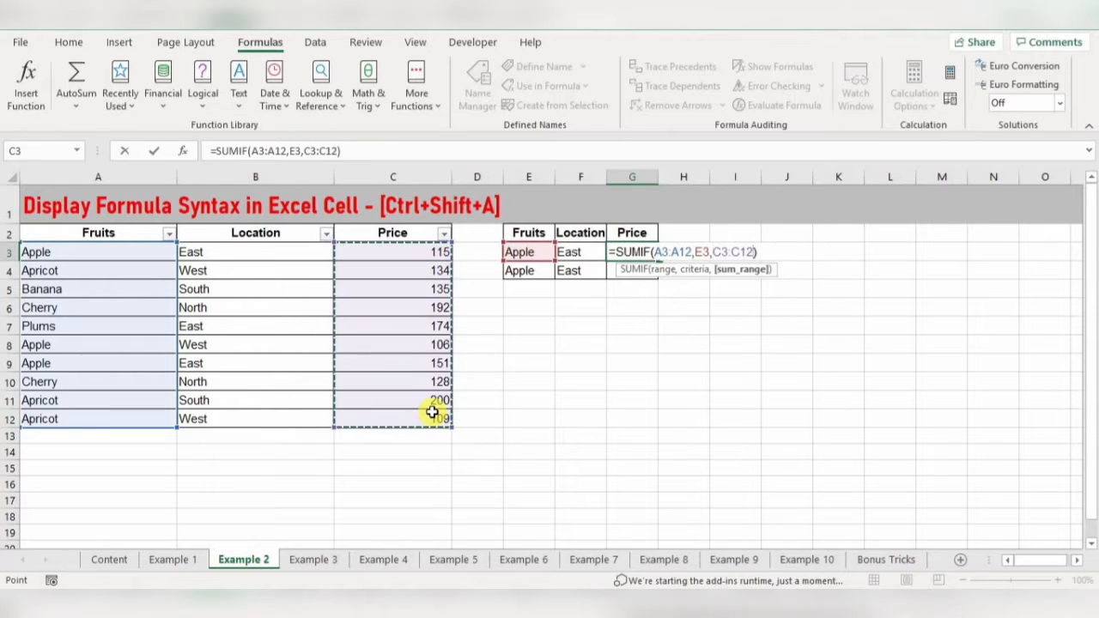
key(Return)
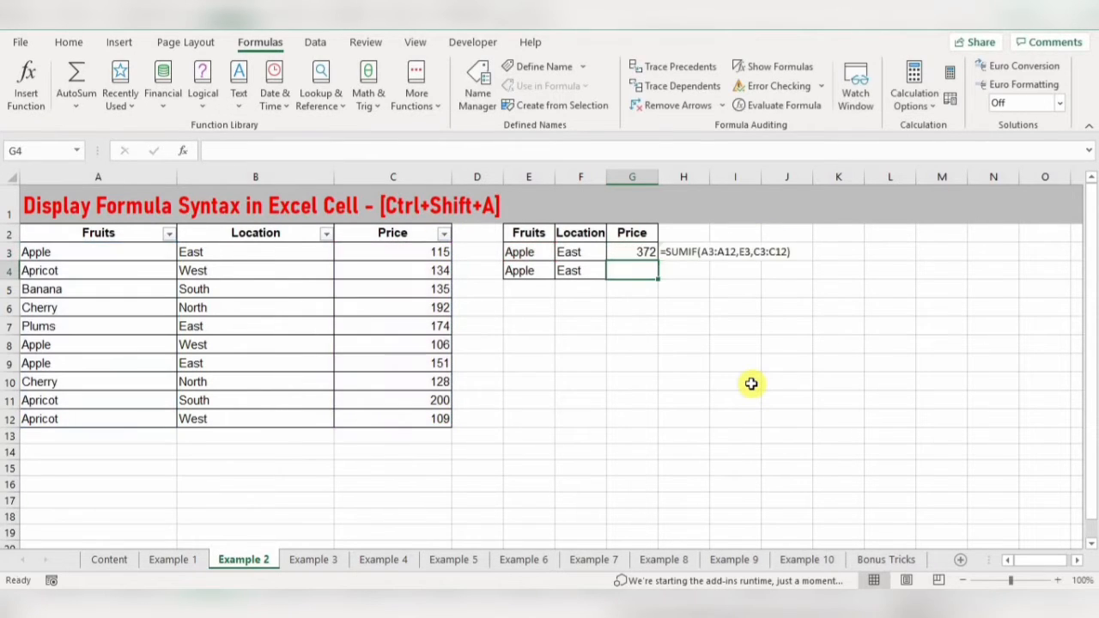
- Filter the Fruits column to Apple only and select the remaining prices to check their sum
click(169, 235)
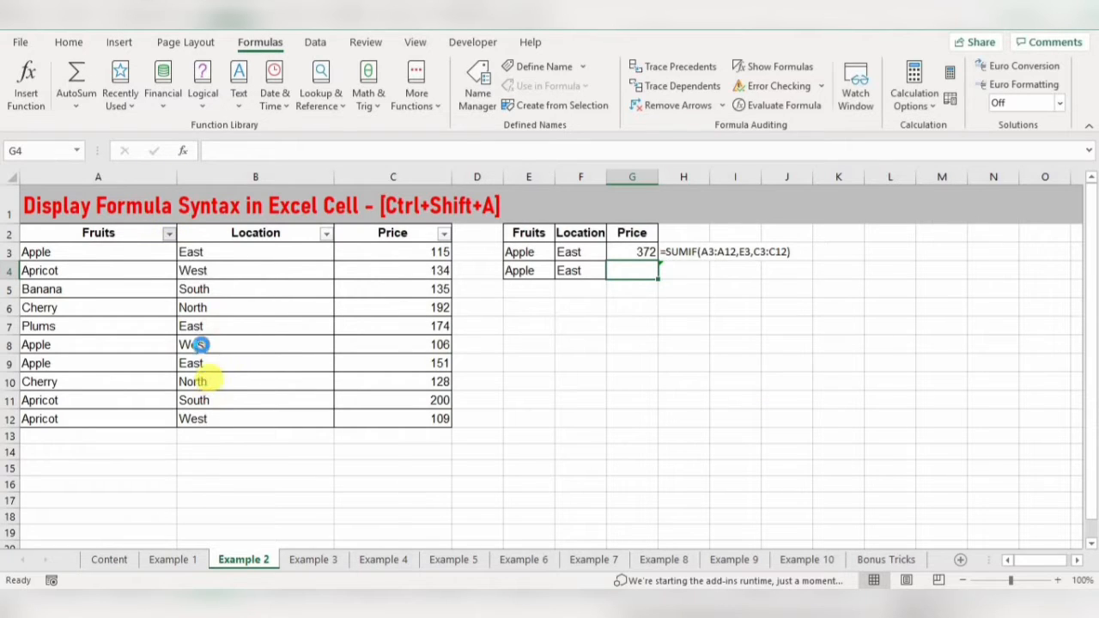
click(245, 412)
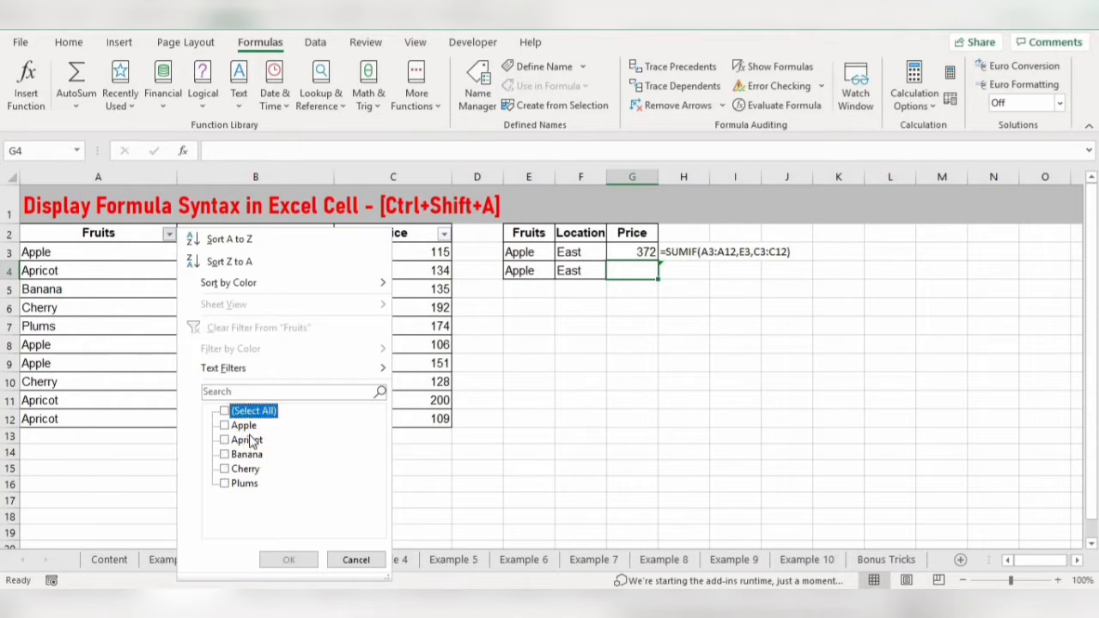
click(243, 426)
click(290, 559)
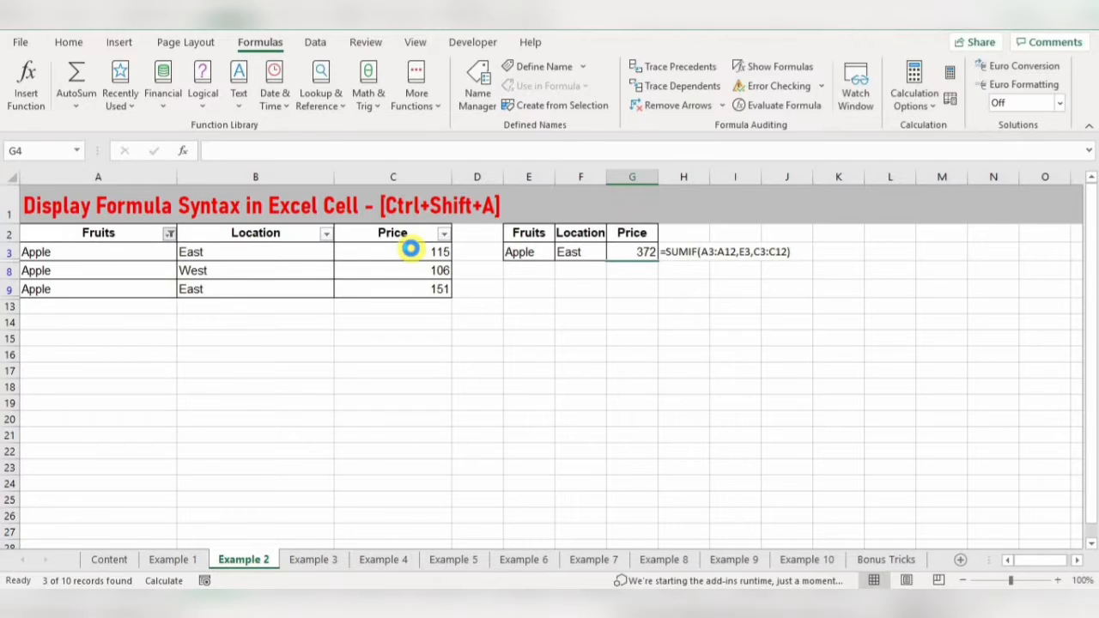
click(411, 249)
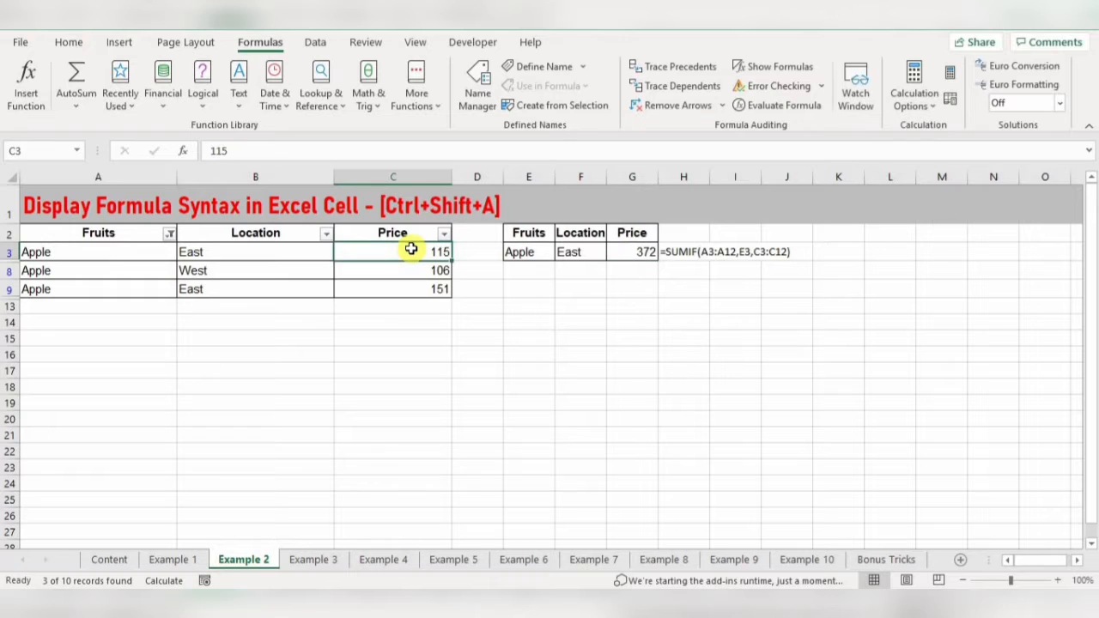
key(ctrl+shift+Down)
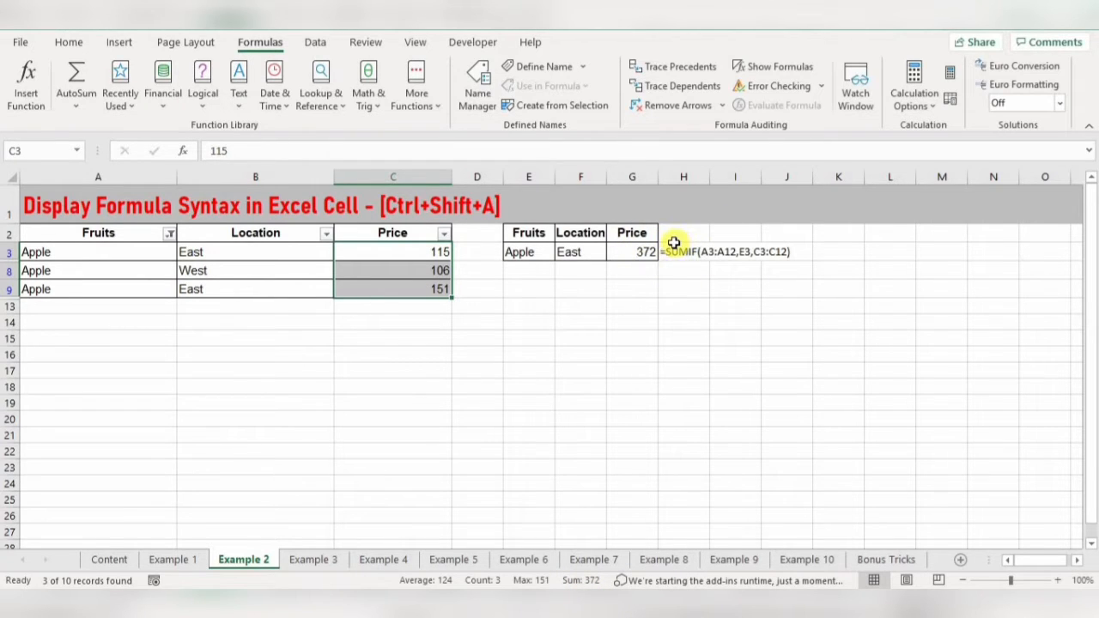
- Clear the Apple filter to show all fruit rows again
click(533, 271)
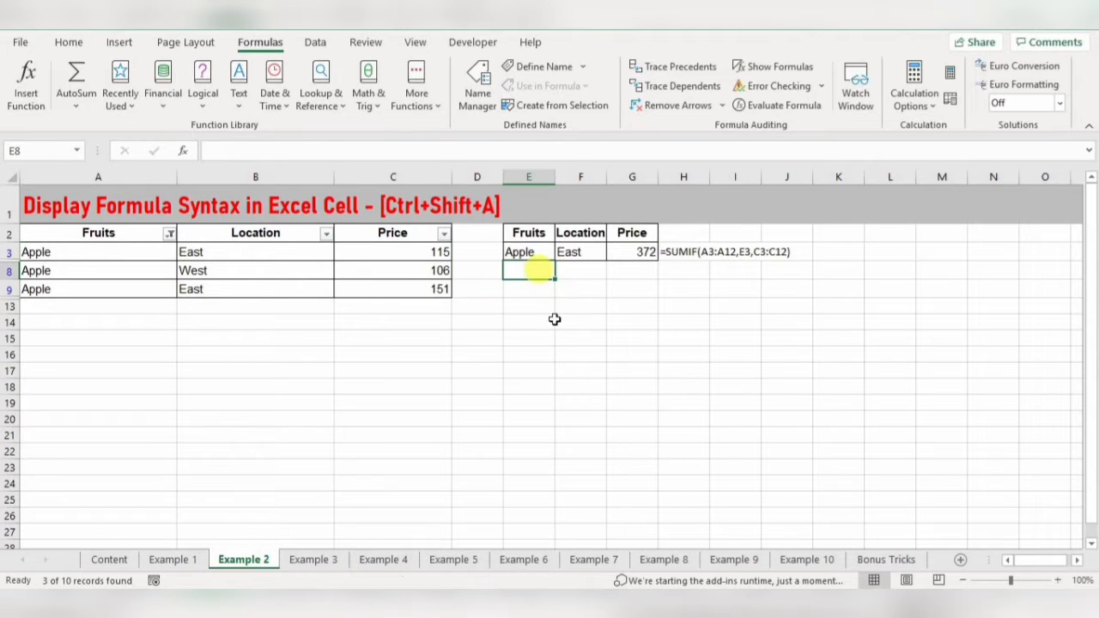
key(alt+d)
key(f)
key(s)
- Start a COUNTIF formula in G4 and insert the function's argument syntax (range, criteria) into the cell
click(637, 274)
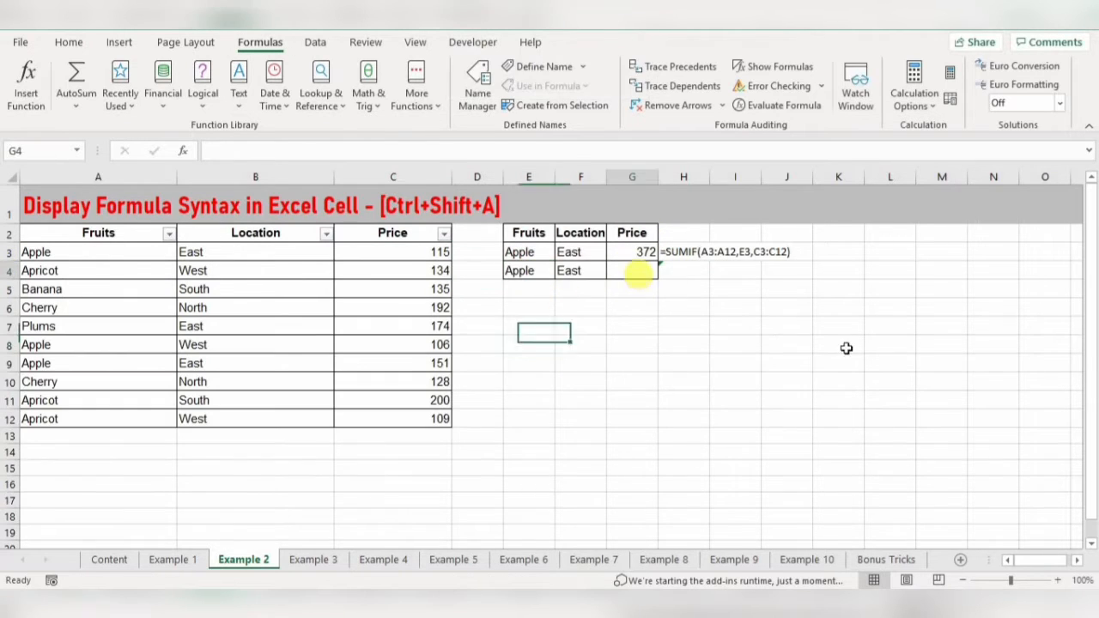
text(=cou)
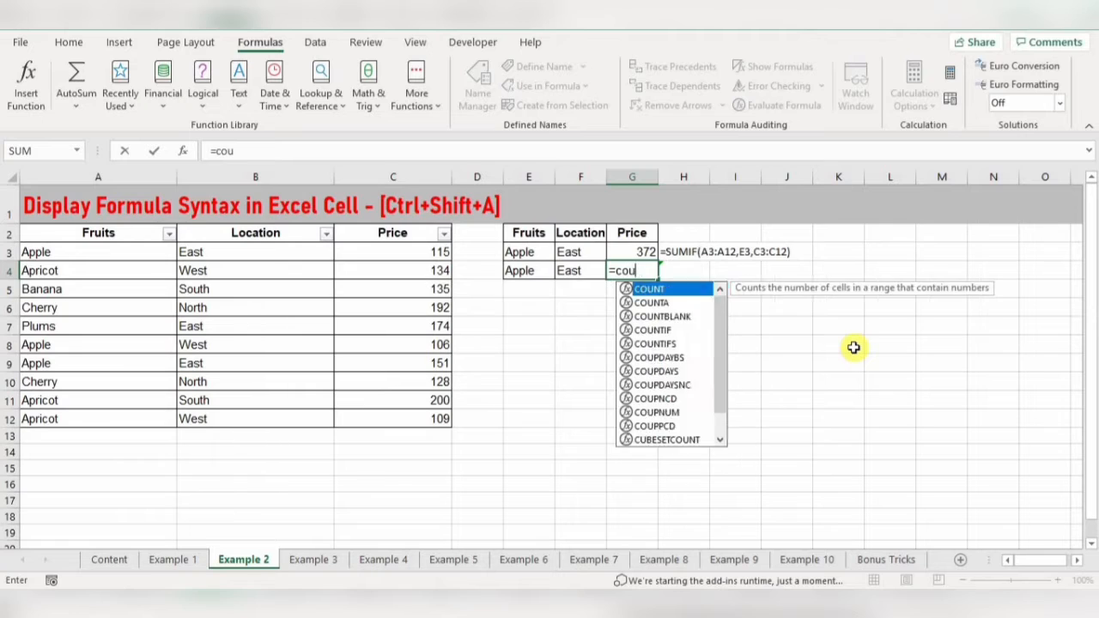
text(nt)
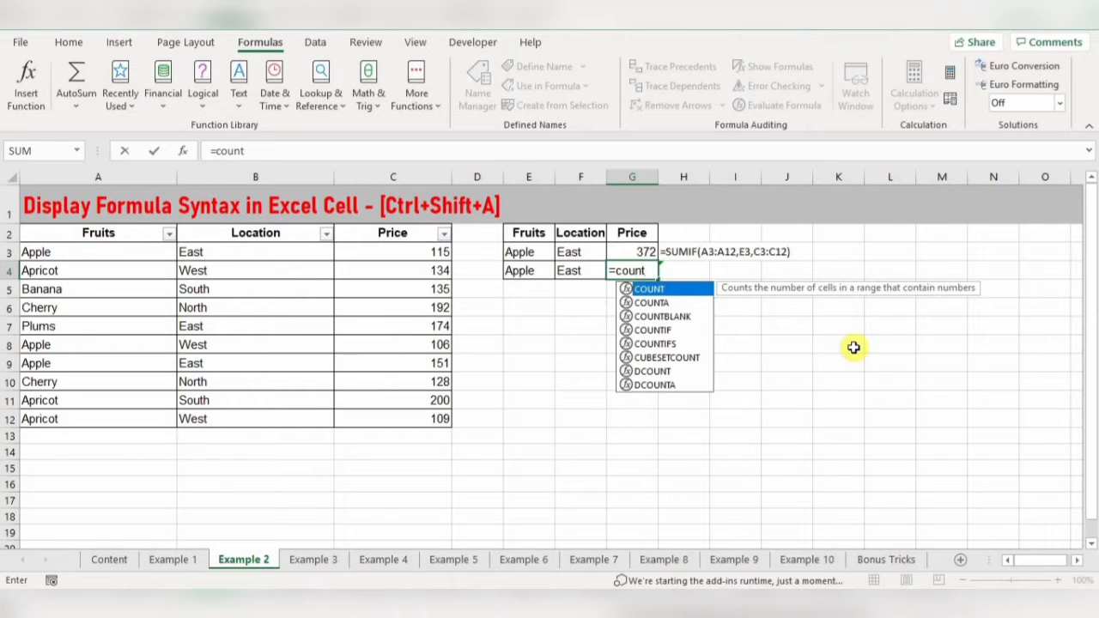
text(if)
key(Tab)
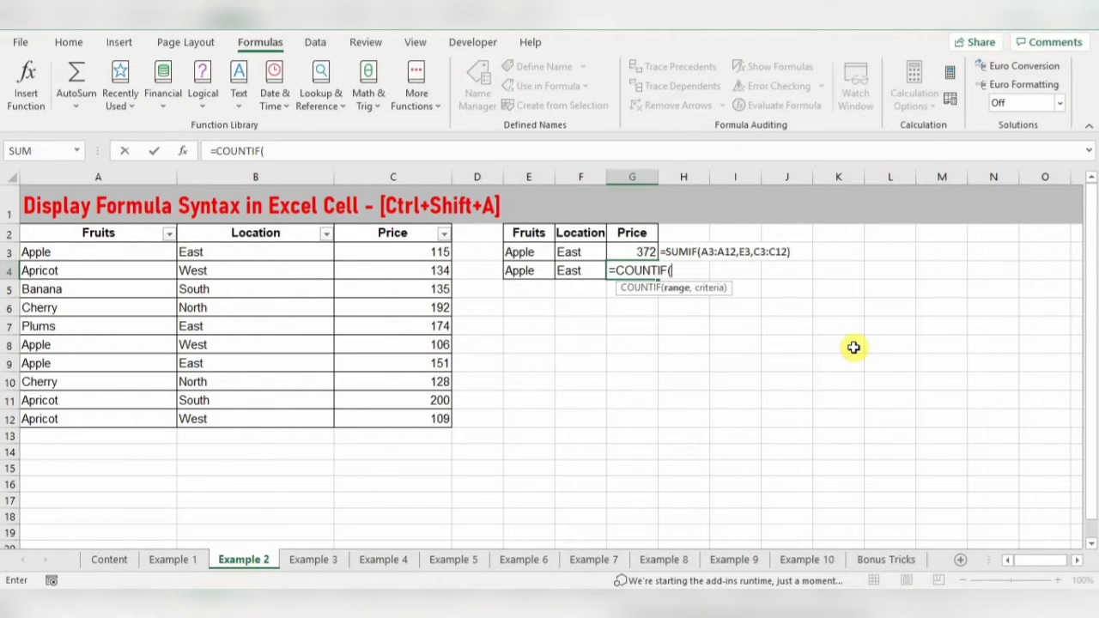
key(ctrl+shift+a)
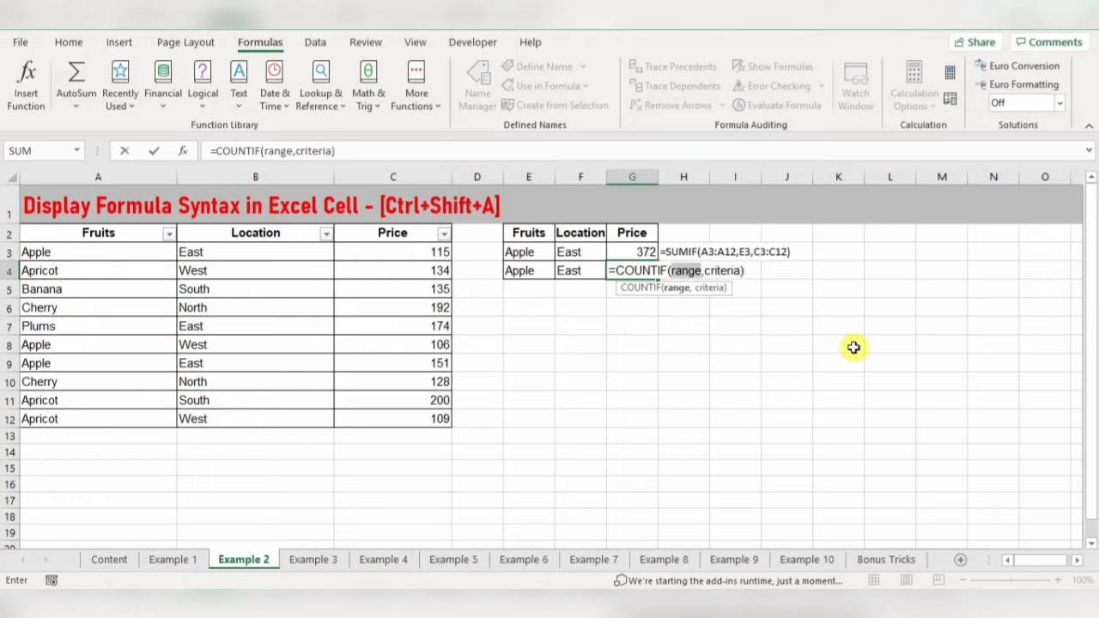
- Replace the COUNTIF placeholders with A3:A12 as range and E4 as criteria, and enter the formula
drag(31, 253, 76, 417)
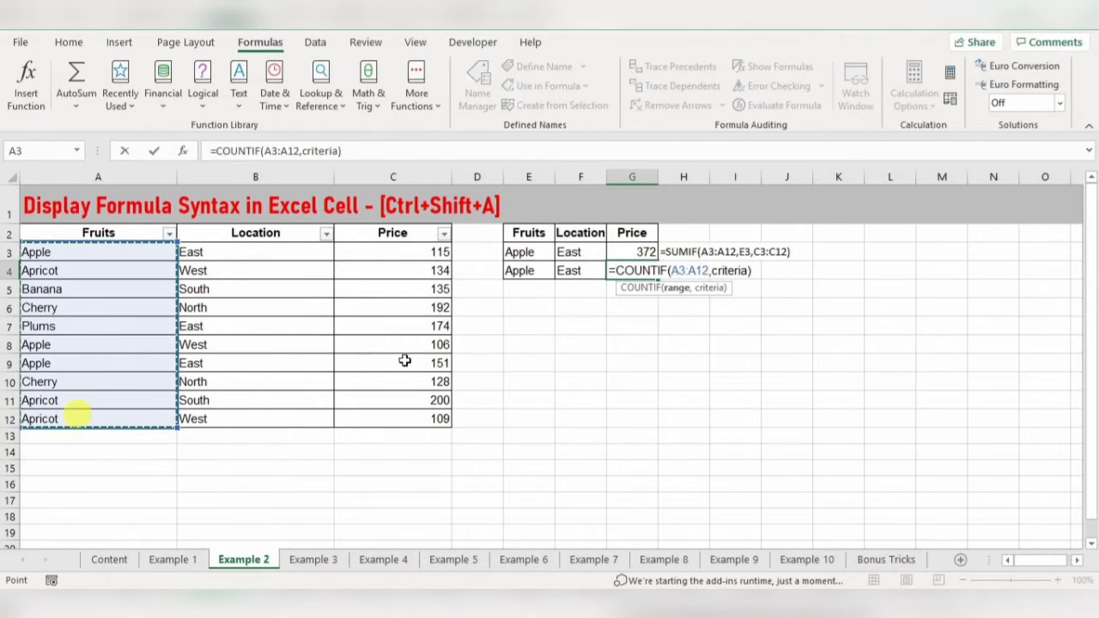
drag(750, 271, 713, 271)
click(524, 272)
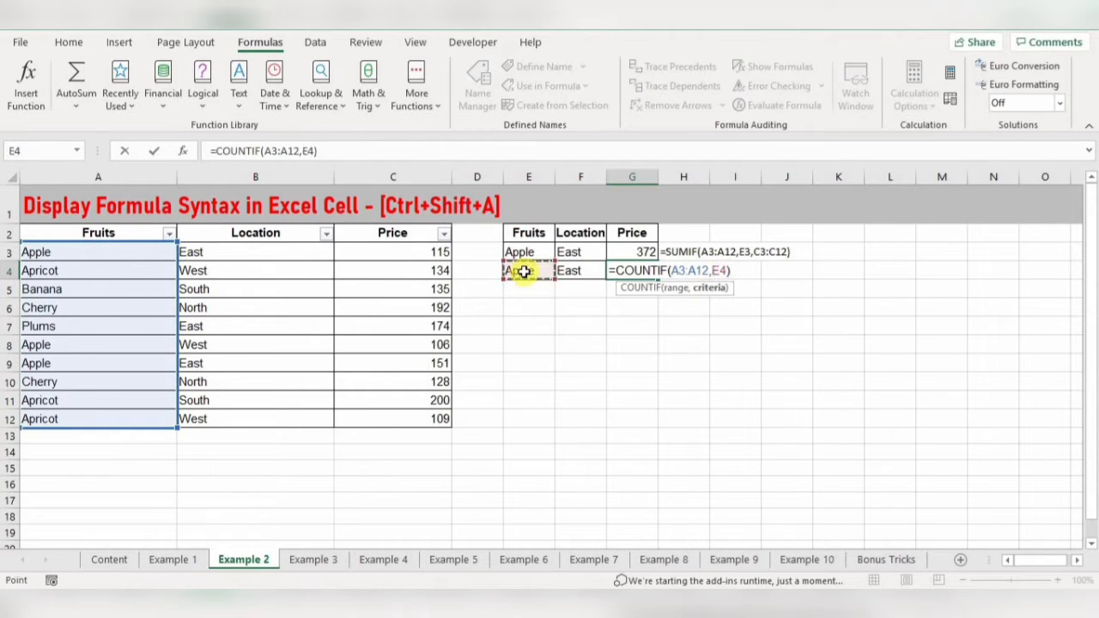
key(Return)
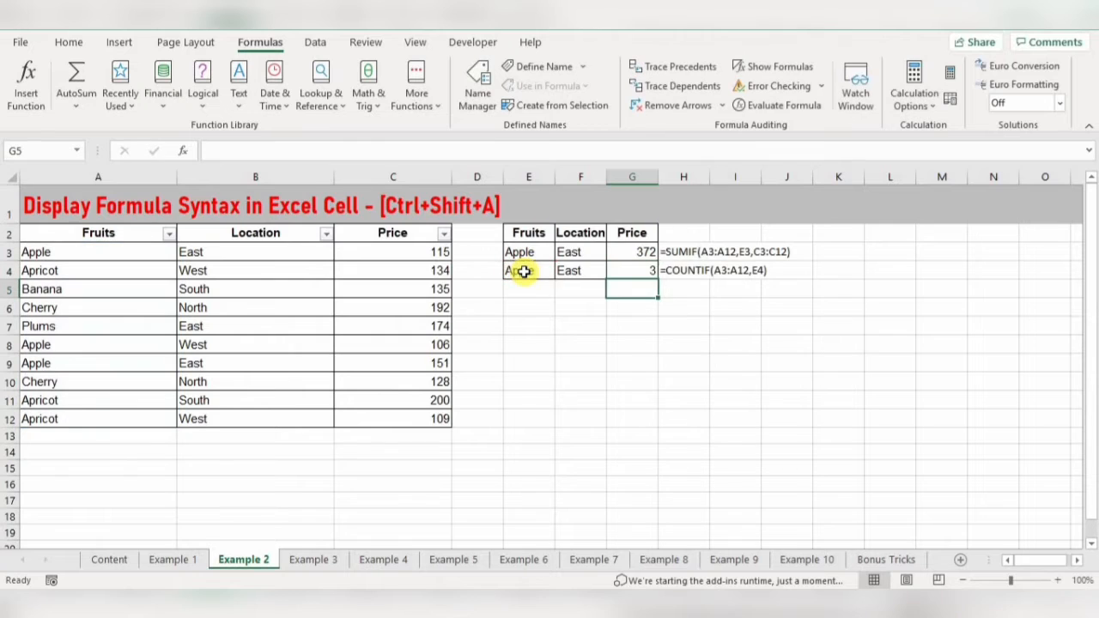
- Filter the Fruits column to Apple only and select the remaining fruit names to check their count
drag(39, 252, 50, 415)
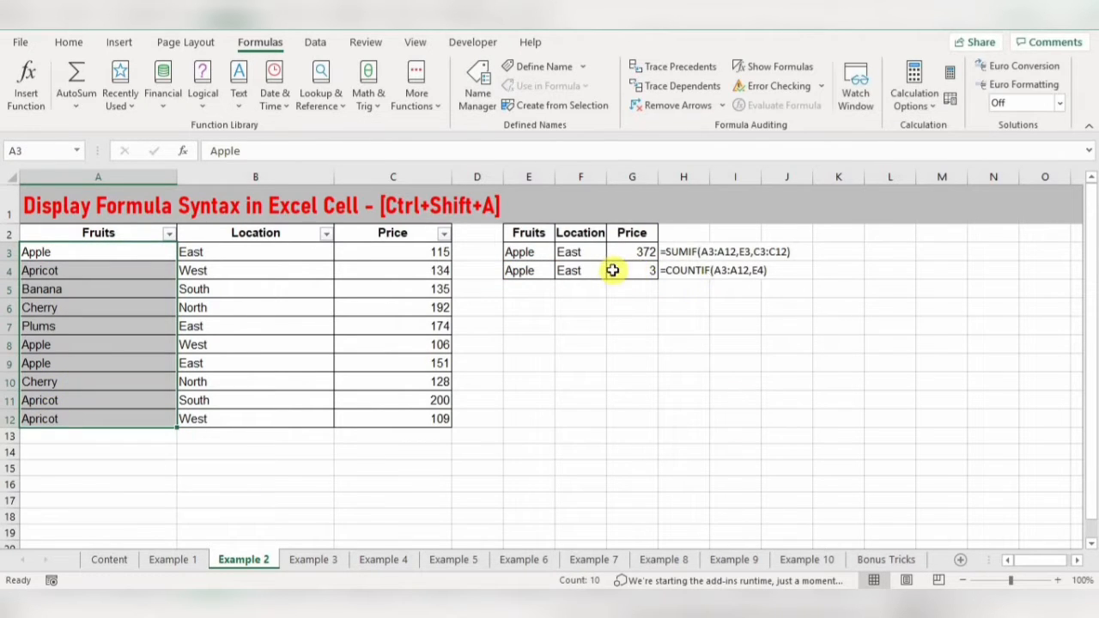
click(169, 232)
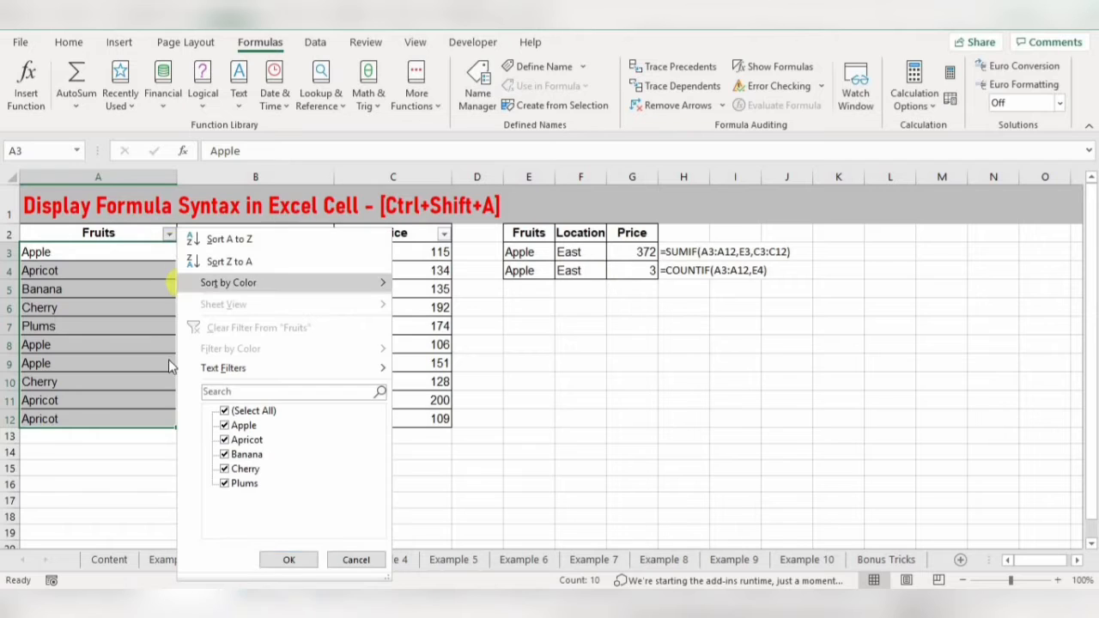
click(237, 412)
click(243, 425)
click(288, 559)
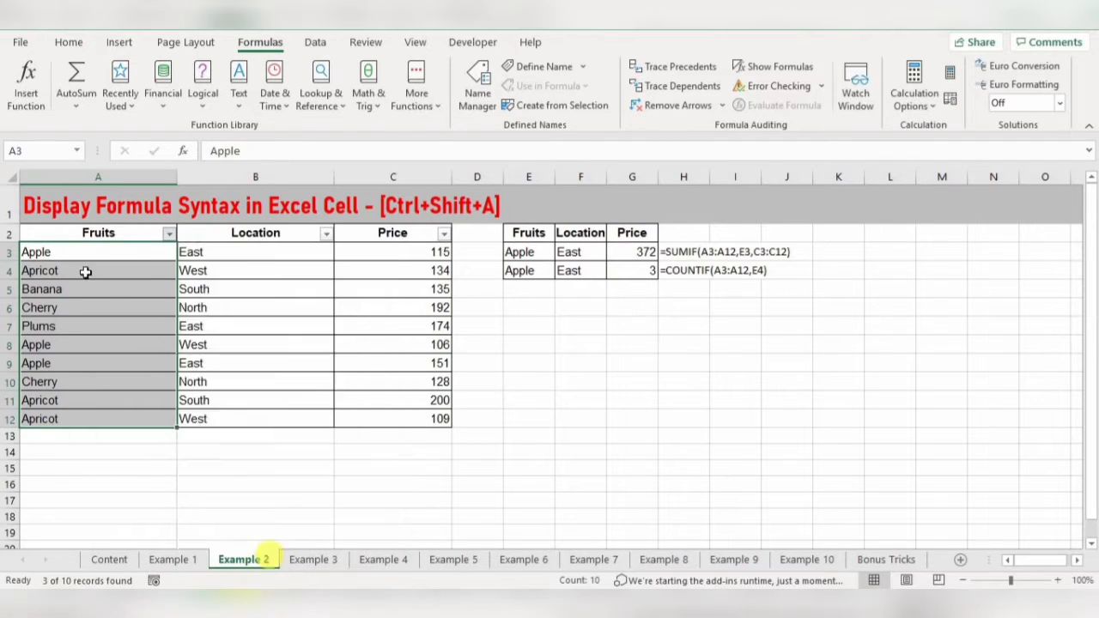
drag(83, 252, 81, 298)
- Clear the Fruits filter and review the SUMIF and COUNTIF formulas in G3 and G4
key(alt)
key(d)
key(f)
key(s)
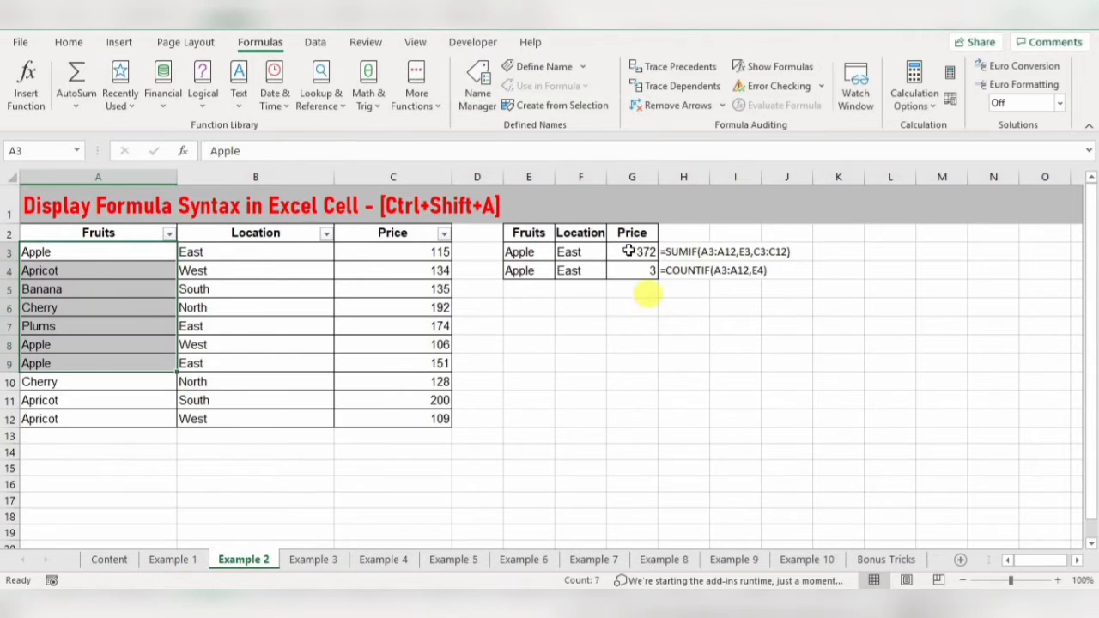
click(625, 249)
click(632, 273)
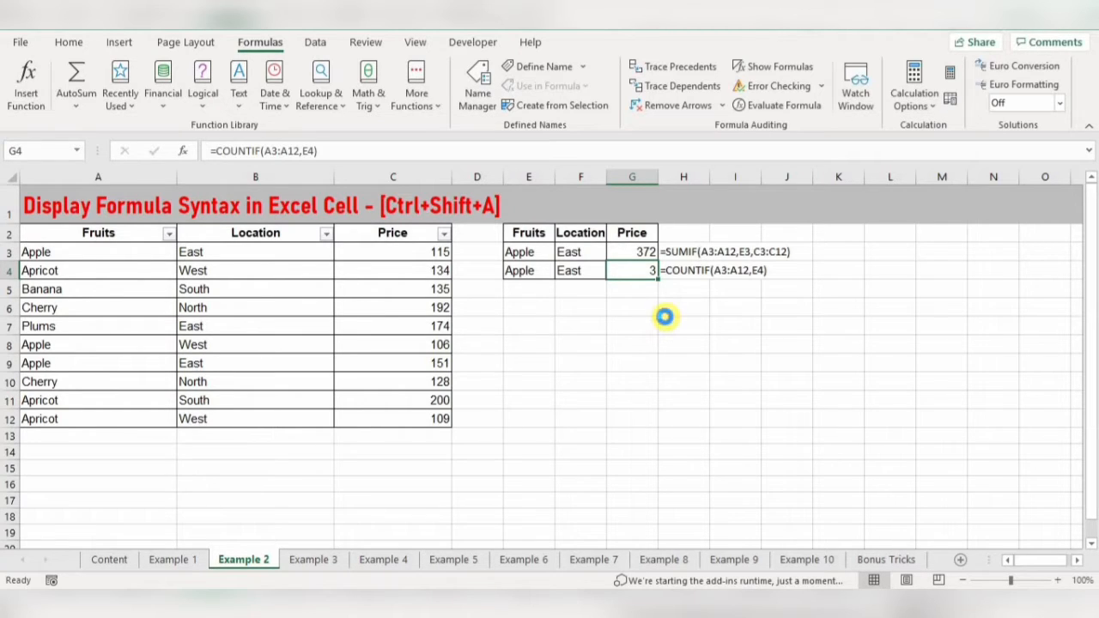
- Return to the Content sheet, open Example 3 from the list and select C3, the first Net Weight cell
key(ctrl+Page_Up)
key(ctrl+Page_Up)
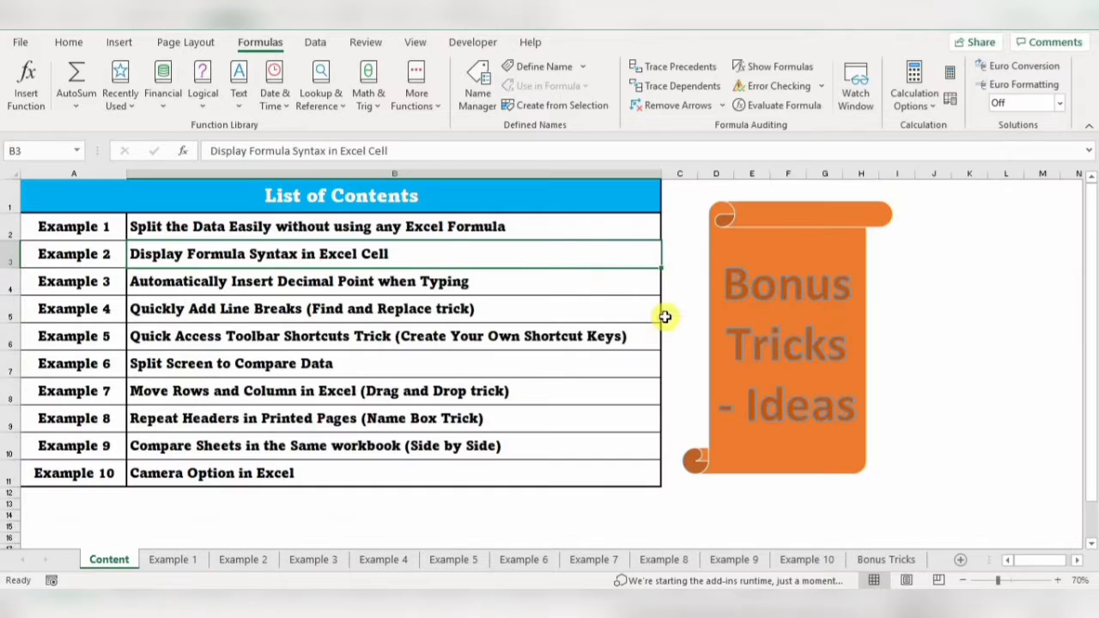
click(232, 284)
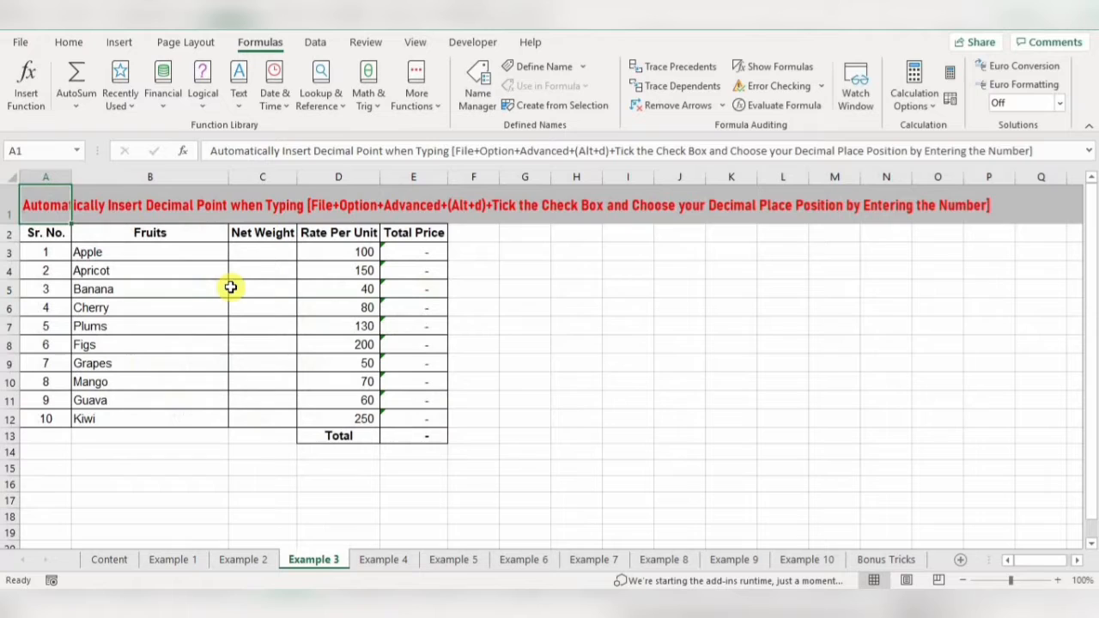
click(265, 254)
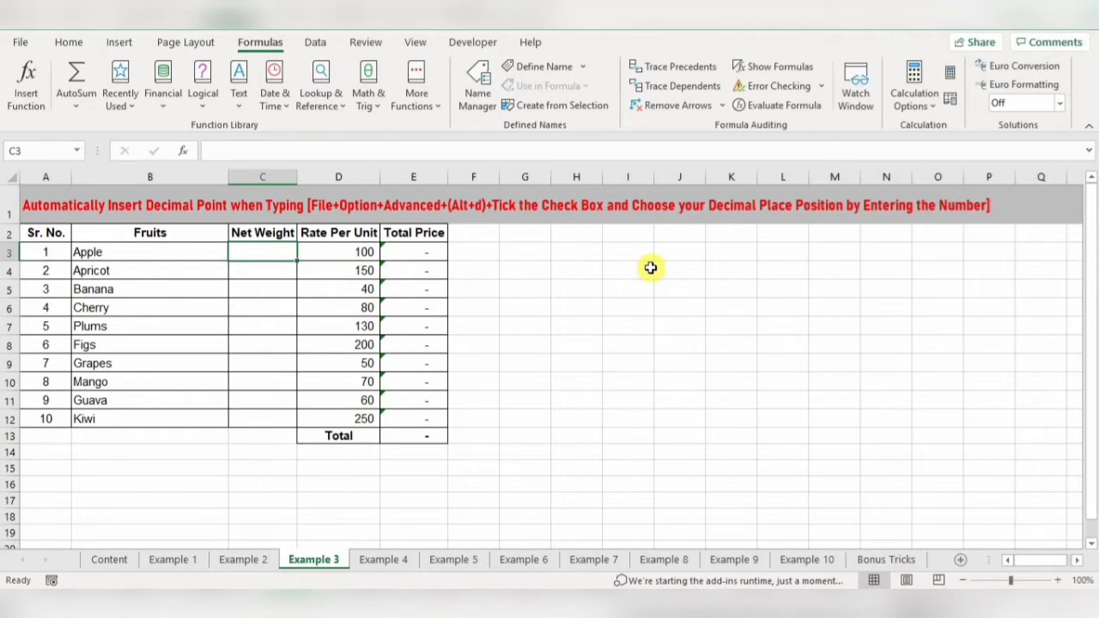
- Turn on automatic decimal point insertion with 2 places in the advanced editing options
click(18, 43)
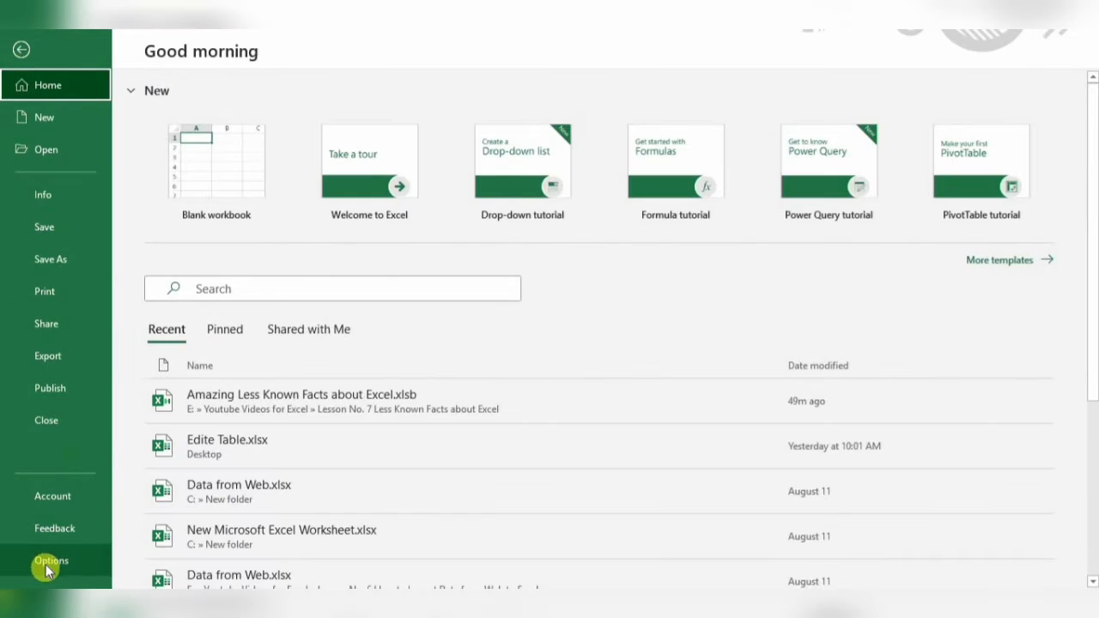
click(46, 564)
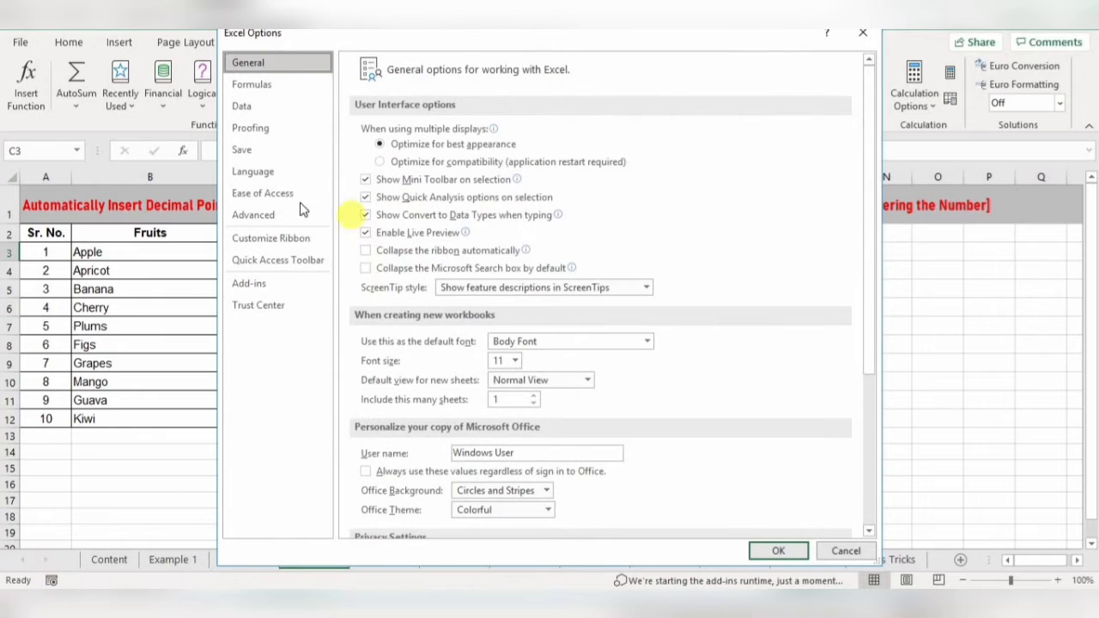
click(283, 218)
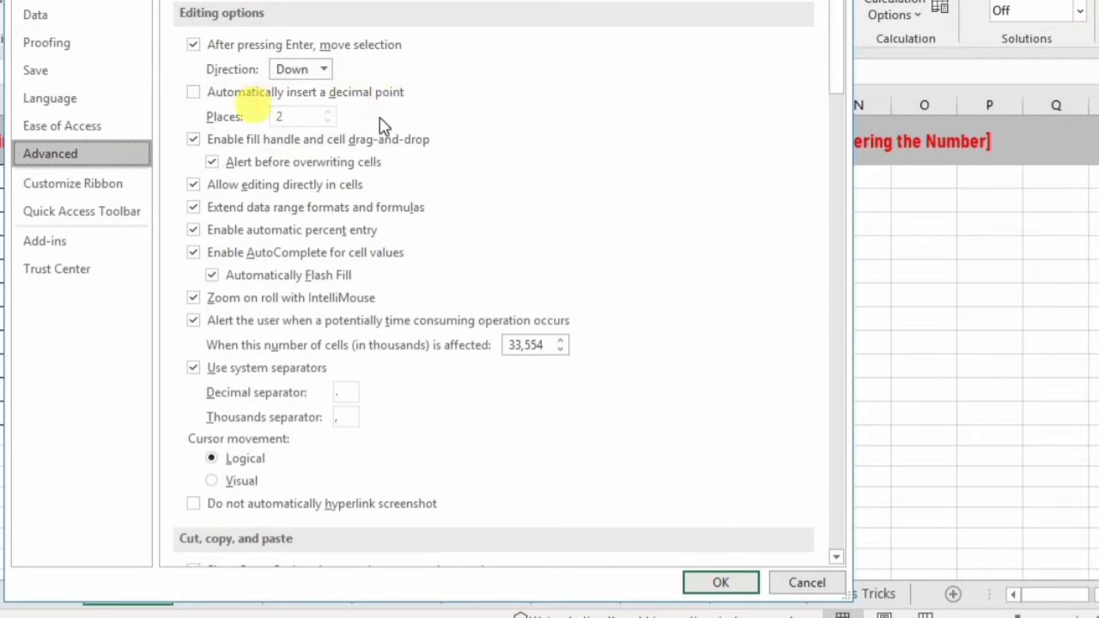
click(194, 94)
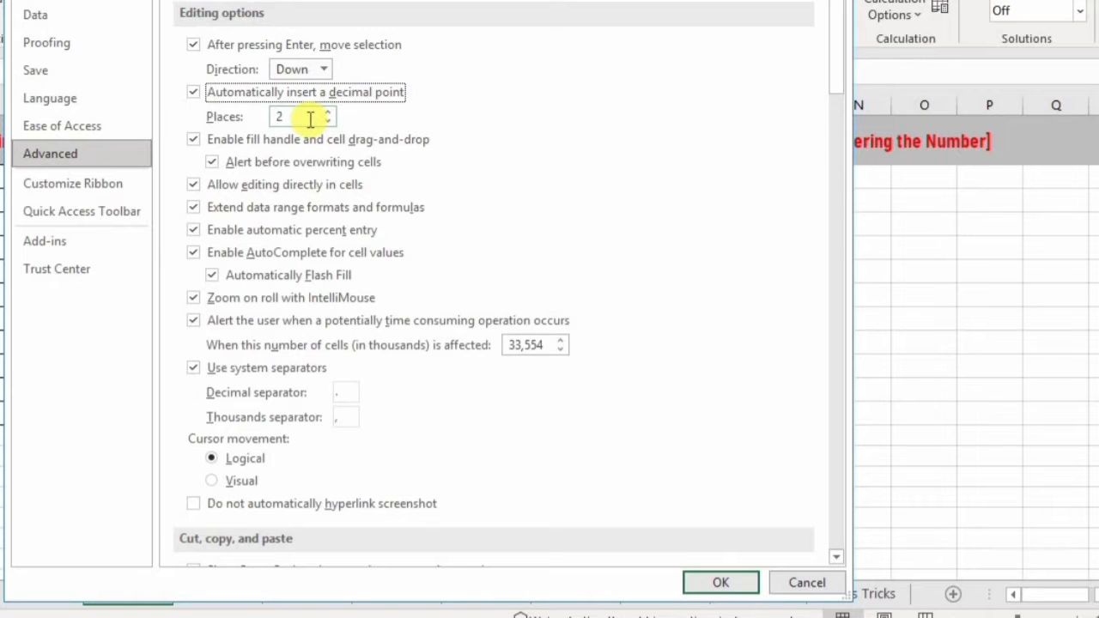
click(708, 582)
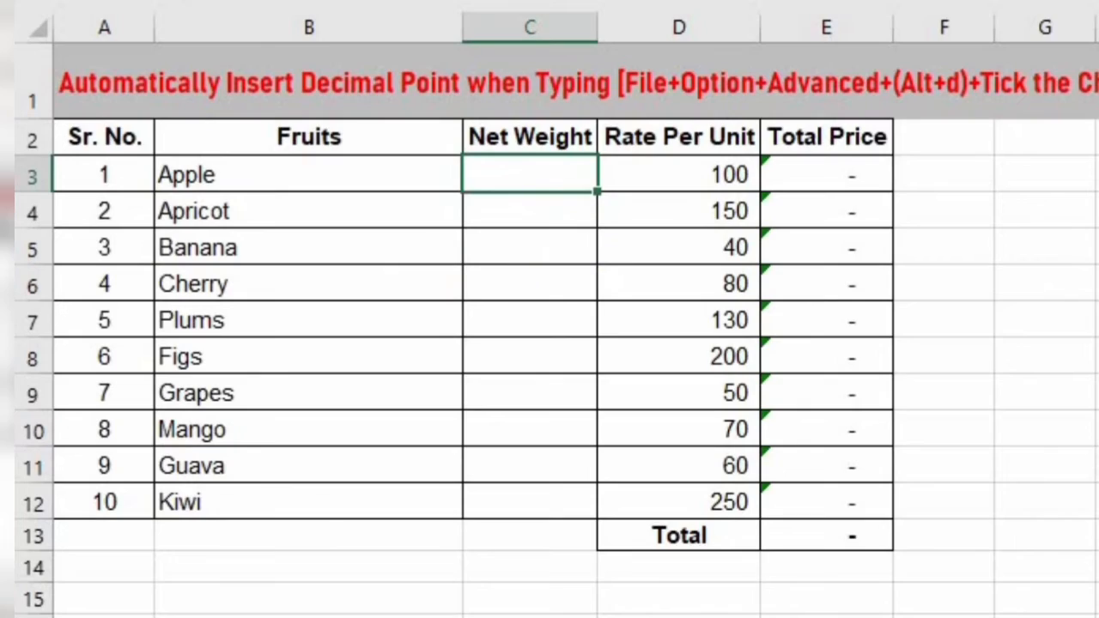
- Fill the Net Weight cells C3 to C7 by entering 5684, 4548, 1254, 165464 and 2544 without decimal points
text(5684)
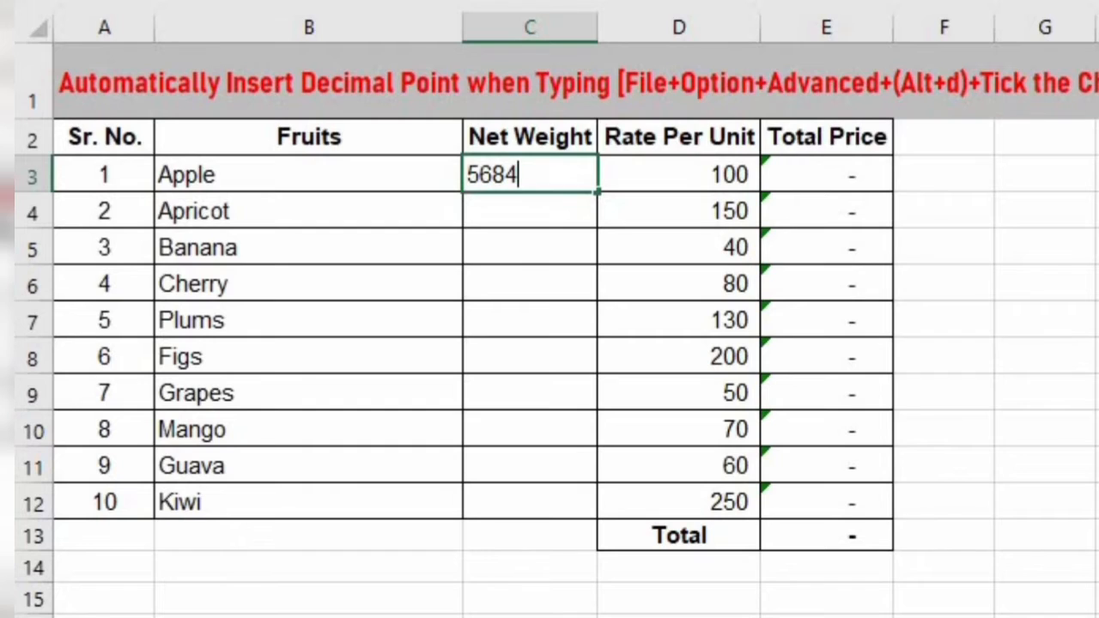
key(Return)
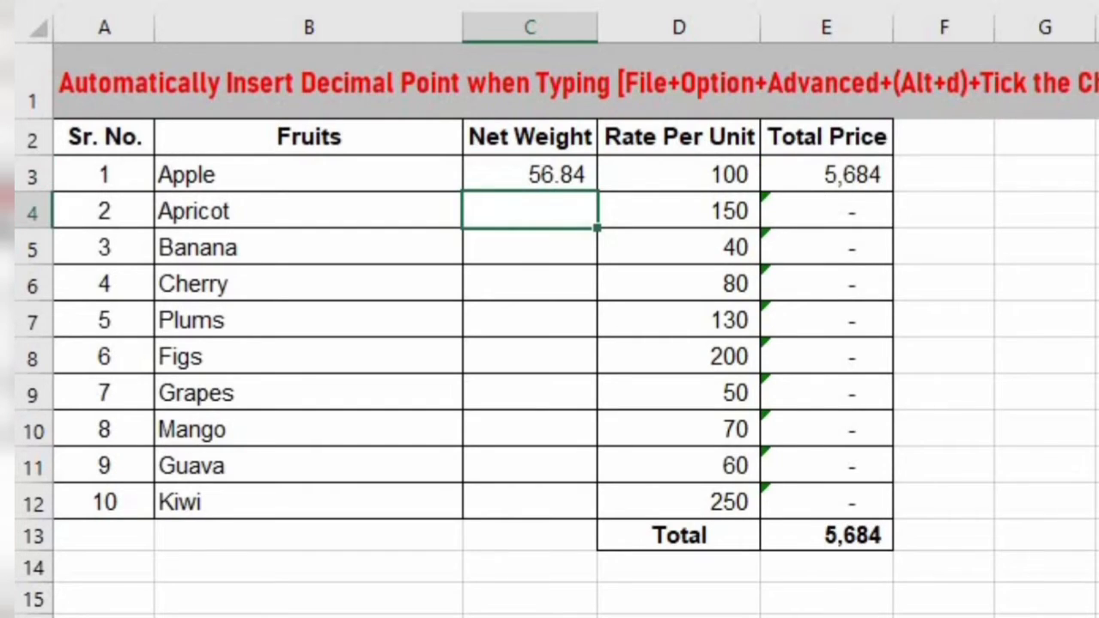
text(4548)
key(Return)
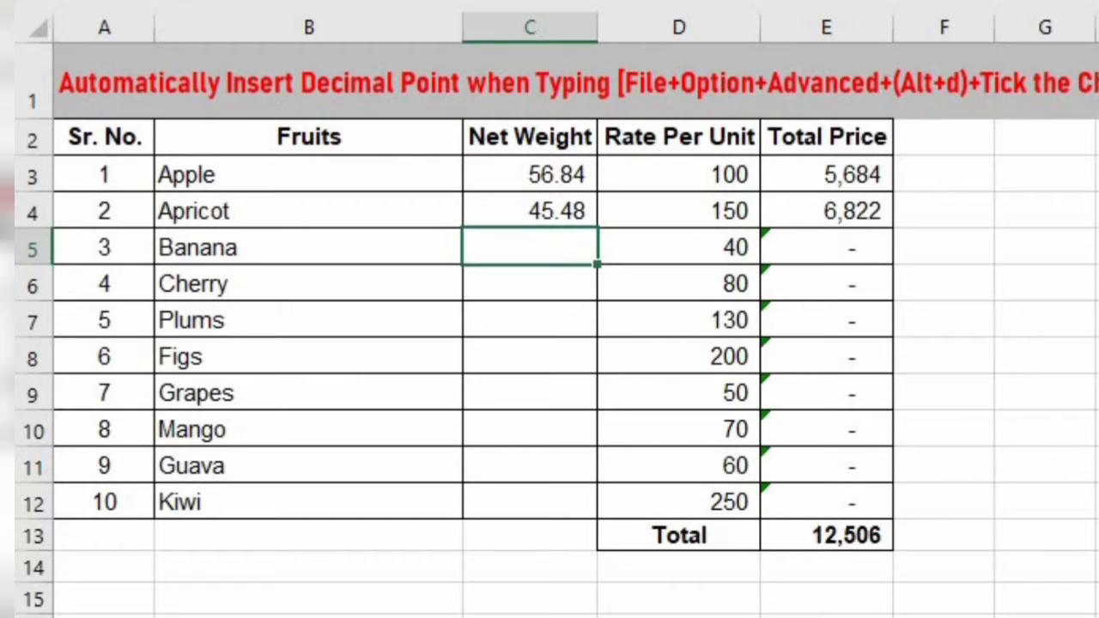
text(1254)
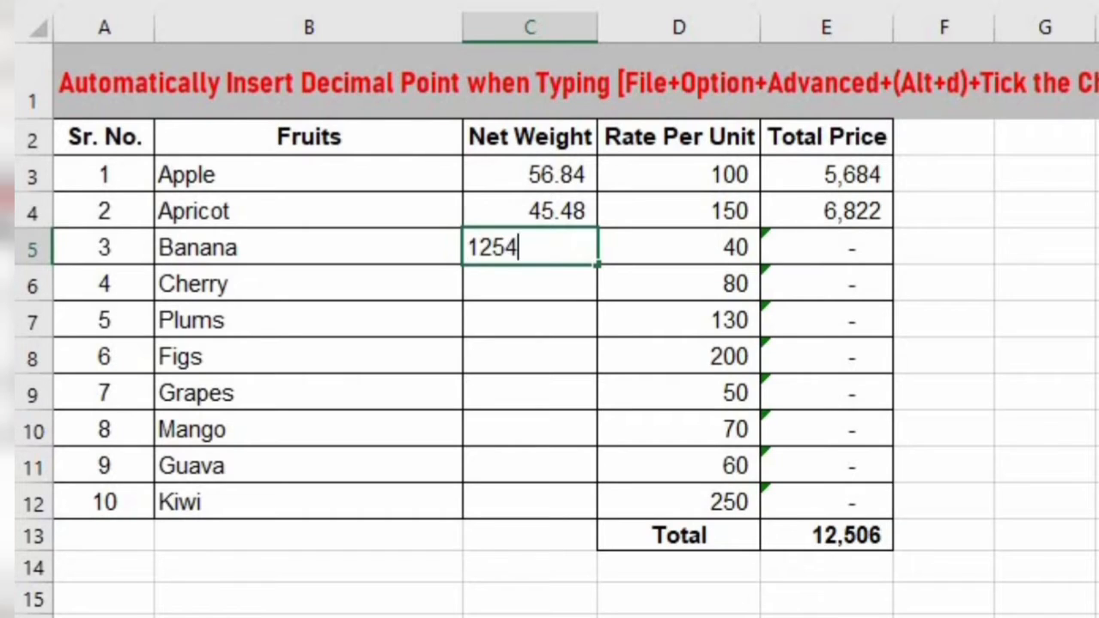
key(Return)
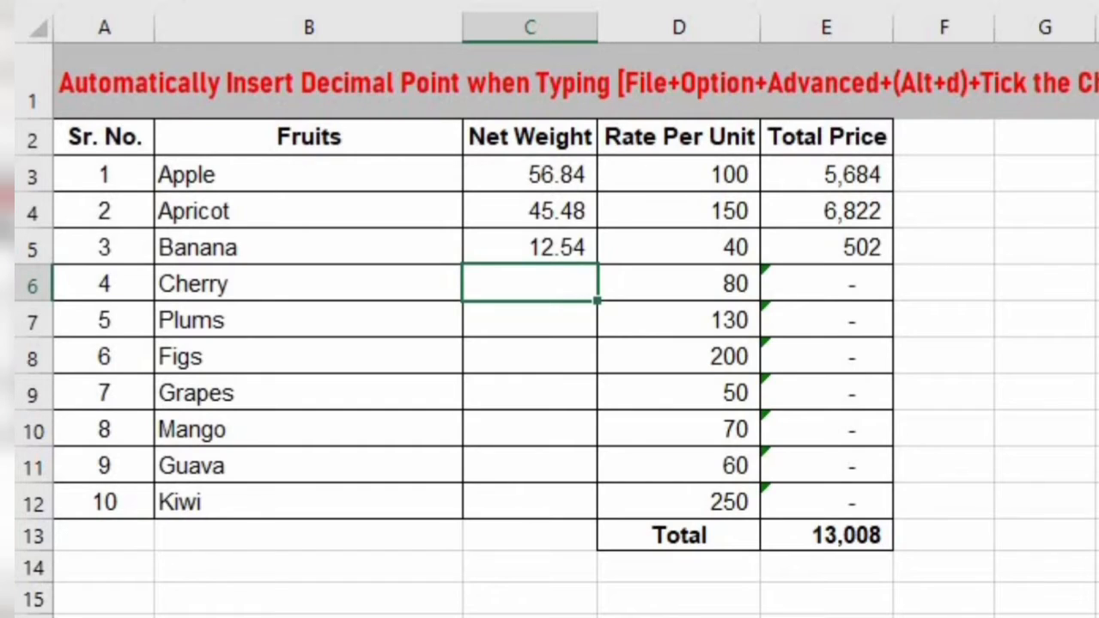
text(165464)
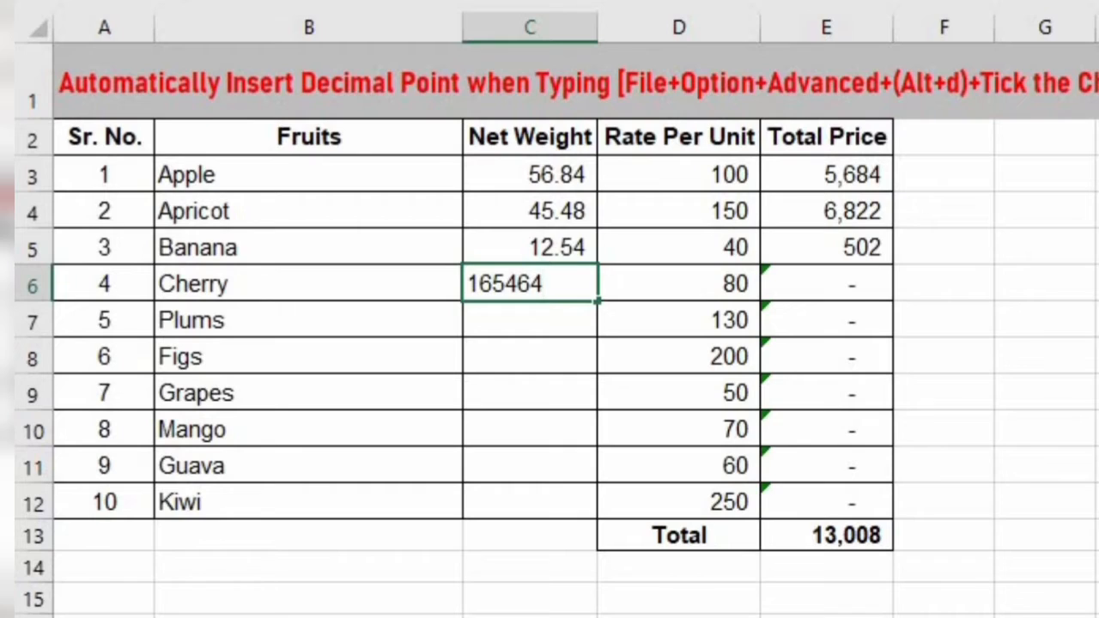
key(Return)
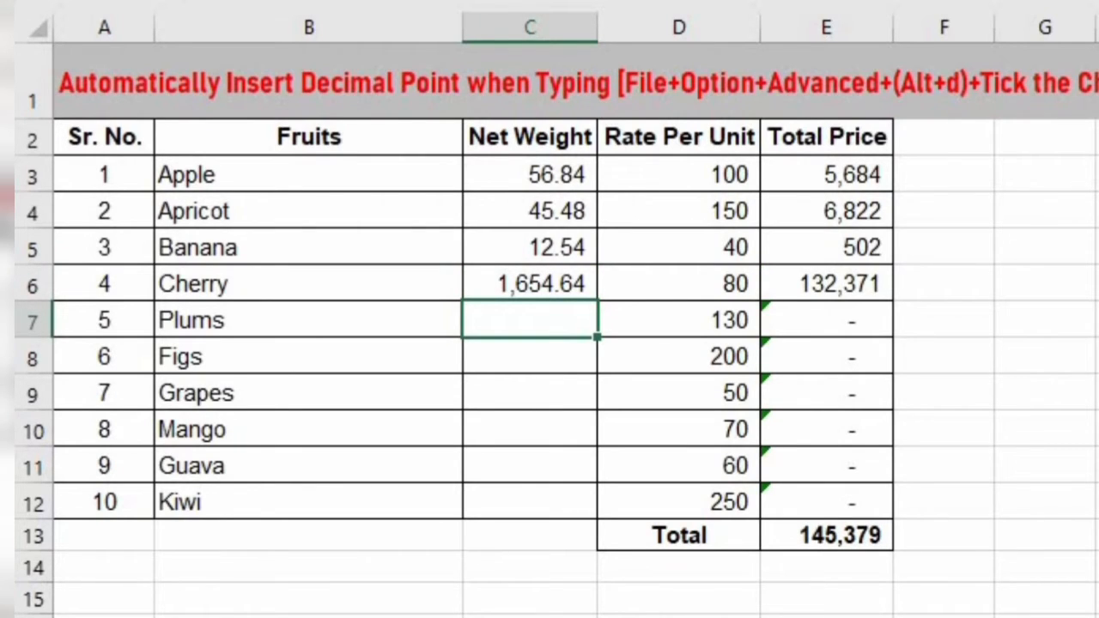
text(2544)
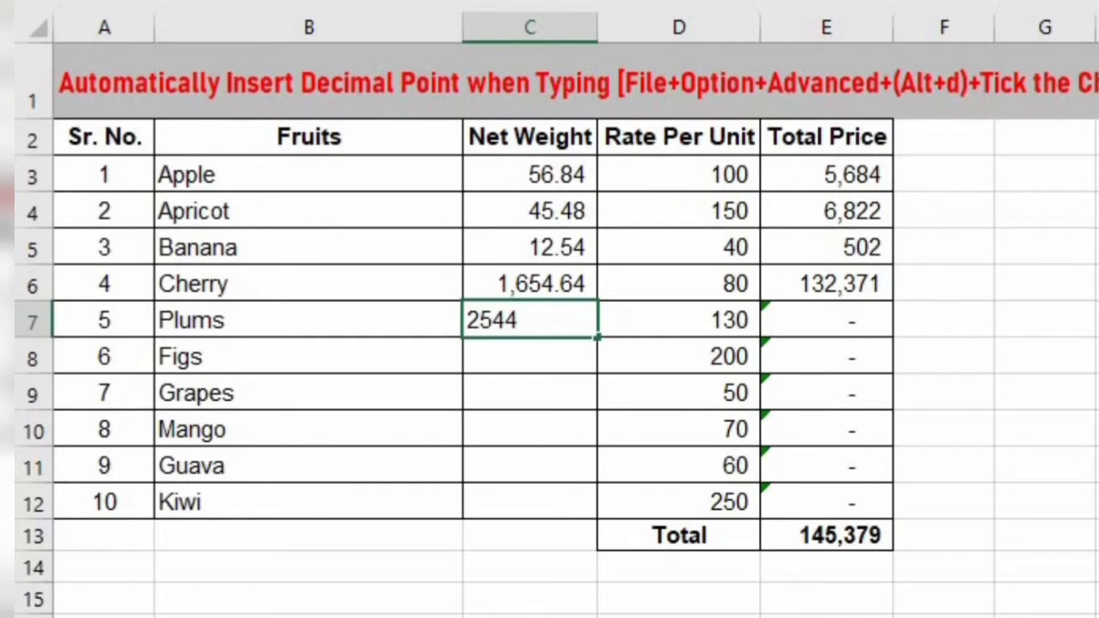
key(Return)
- Fill the Net Weight cells C8 to C12 by entering 48786, 1545, 12154, 5487 and 54478 without decimal points
text(48786)
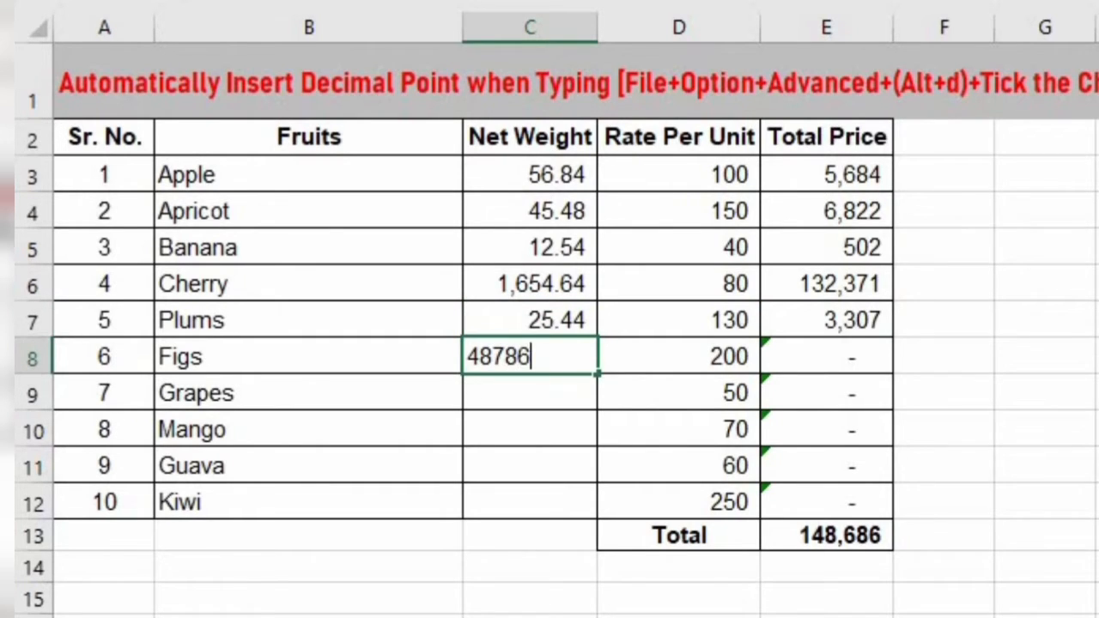
key(Return)
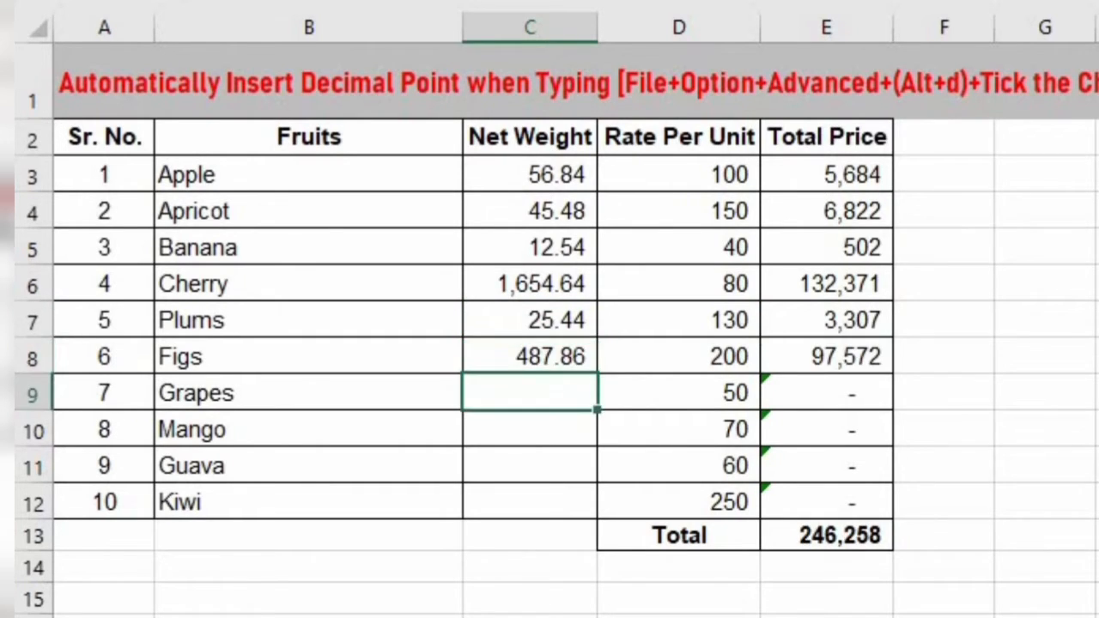
text(1545)
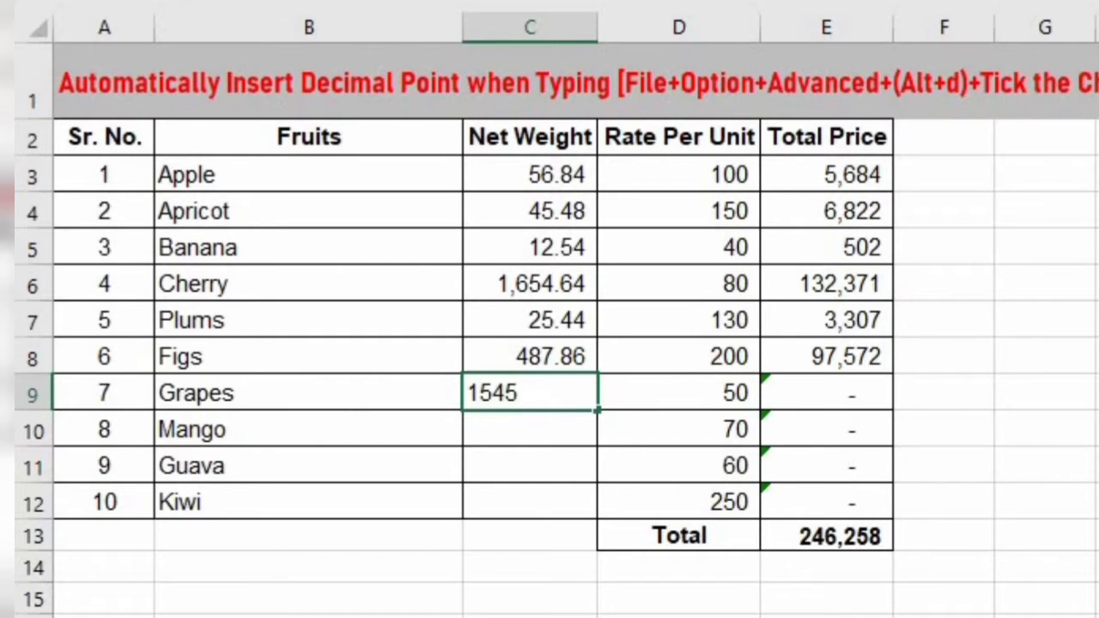
key(Return)
text(12154)
key(Return)
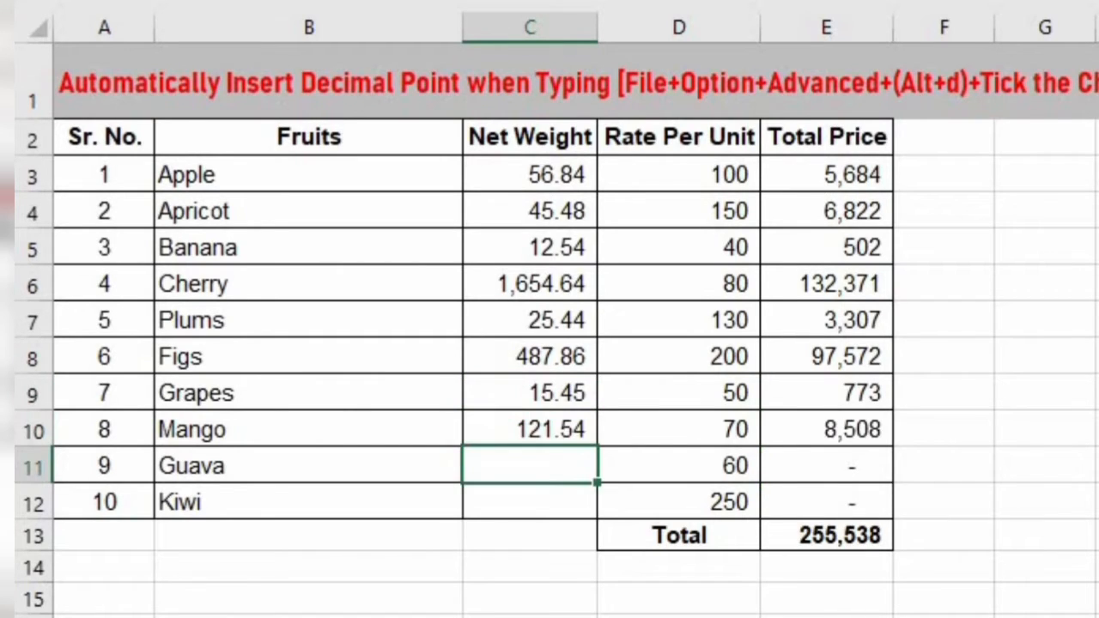
text(5487)
key(Return)
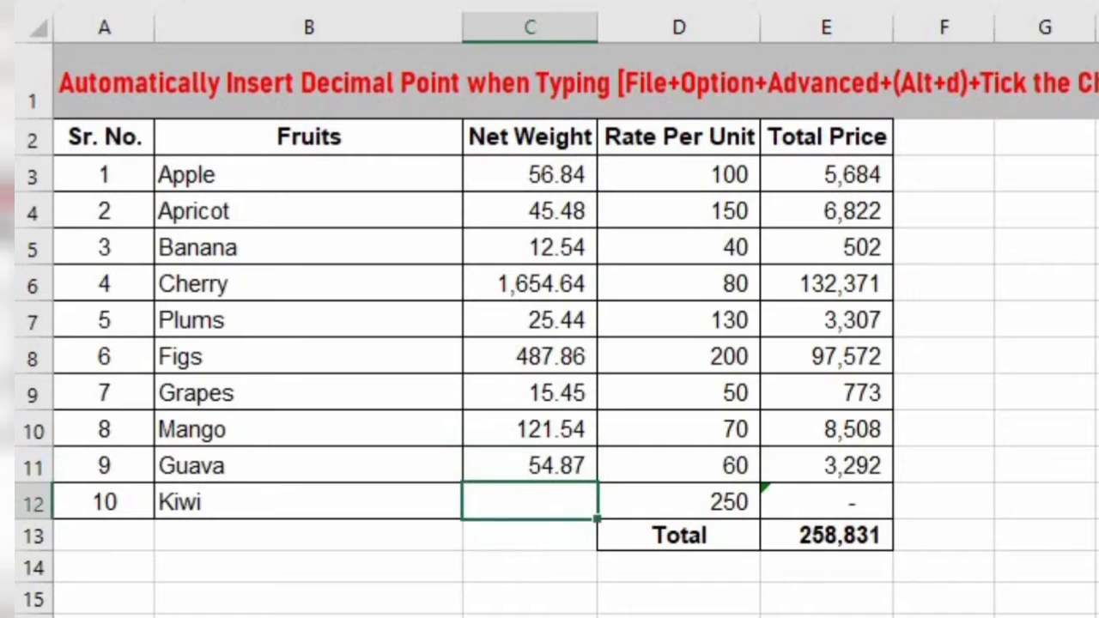
text(54478)
key(Return)
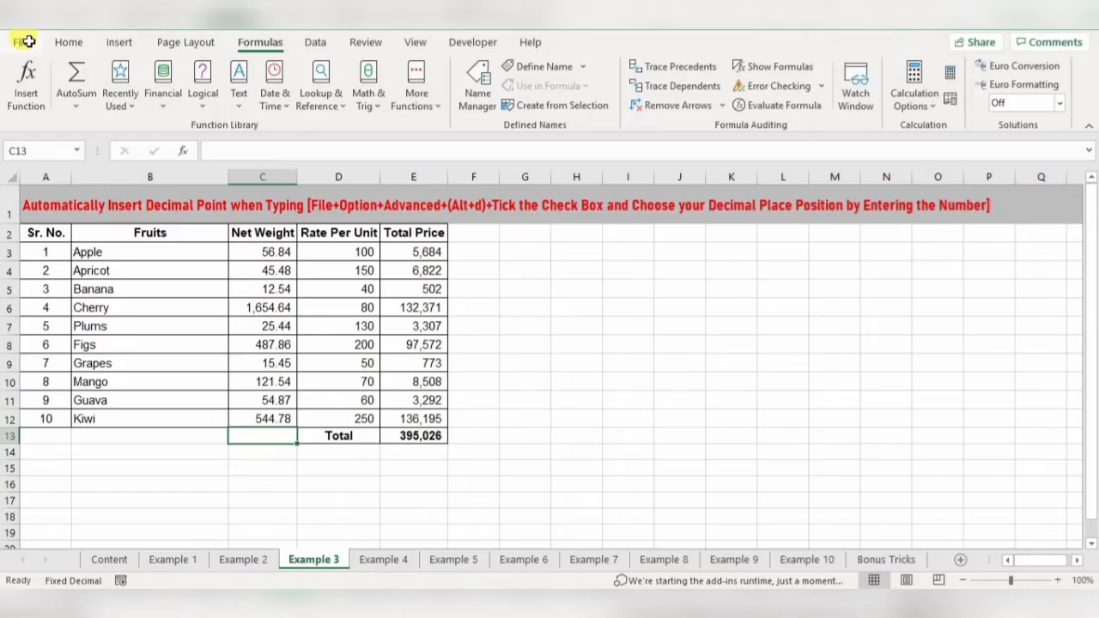
- Turn off automatic decimal point insertion in the advanced editing options
click(25, 41)
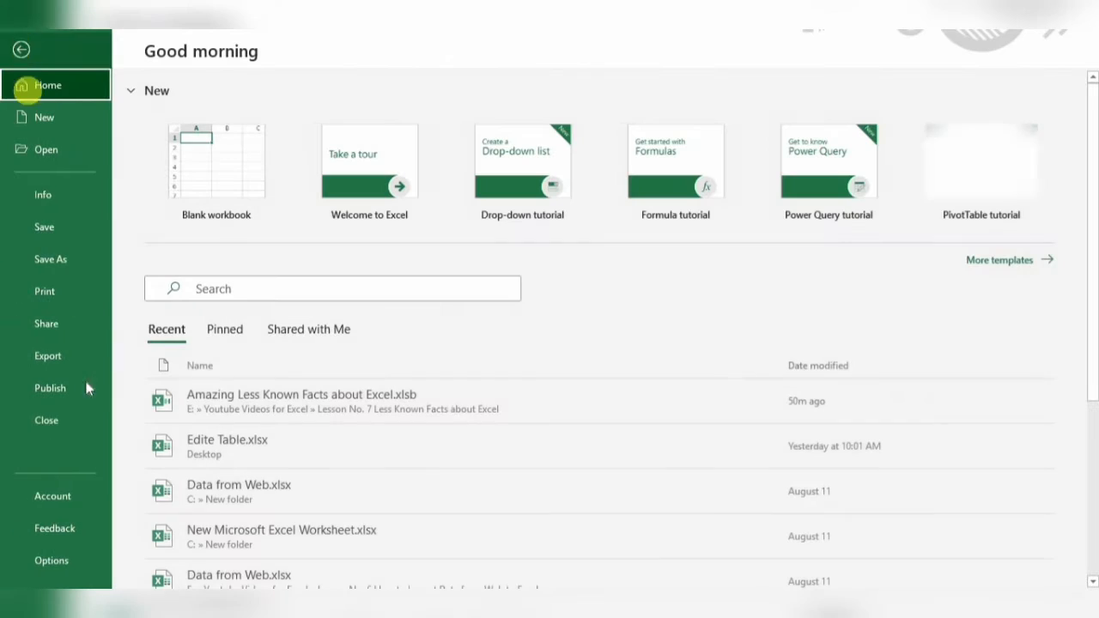
click(64, 564)
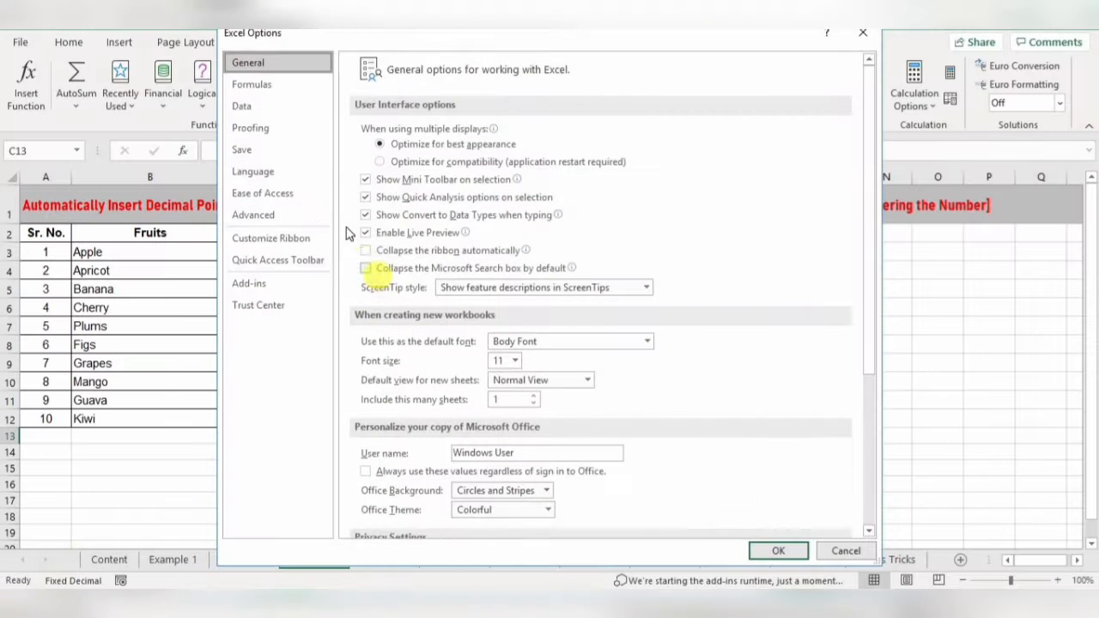
click(255, 215)
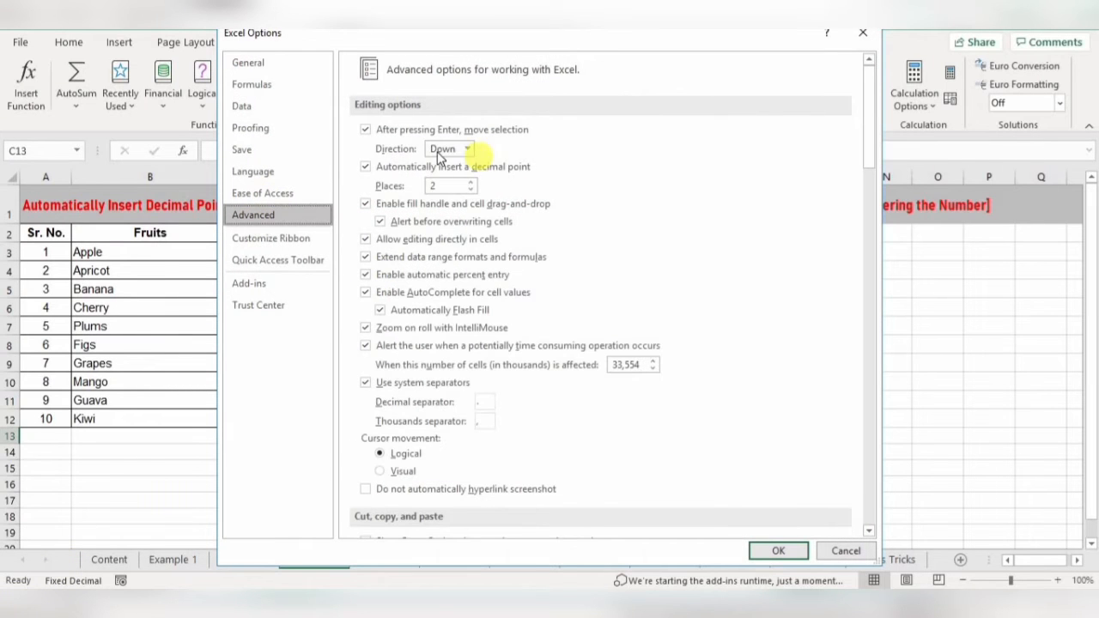
click(368, 167)
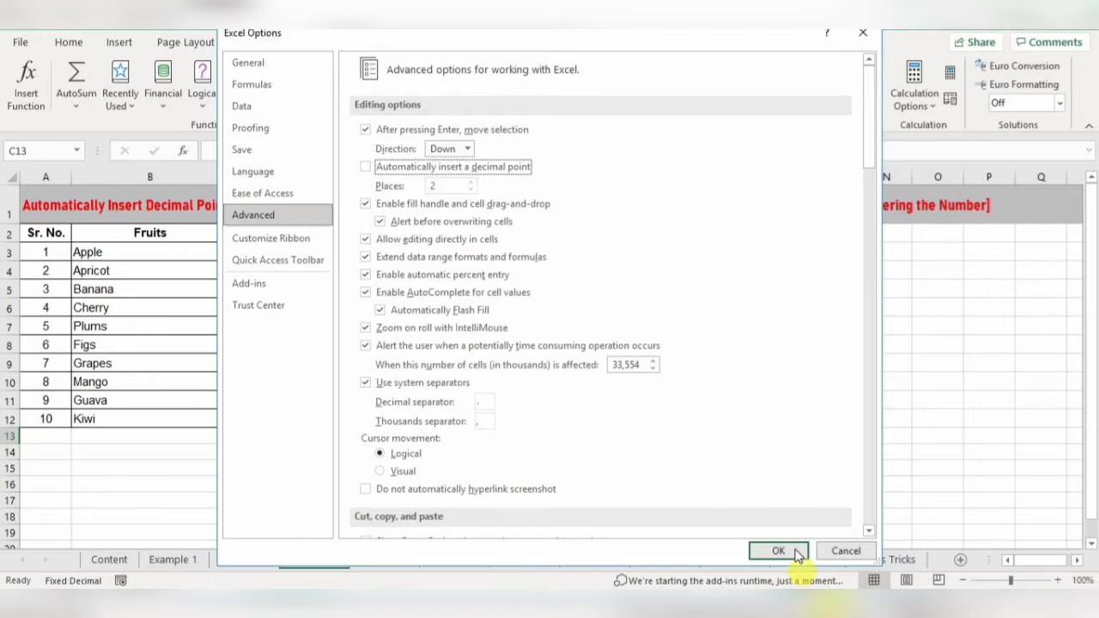
click(778, 552)
- Enter the test numbers 45464 in G3 and 1654654 in G4 to check entry without automatic decimals
click(525, 251)
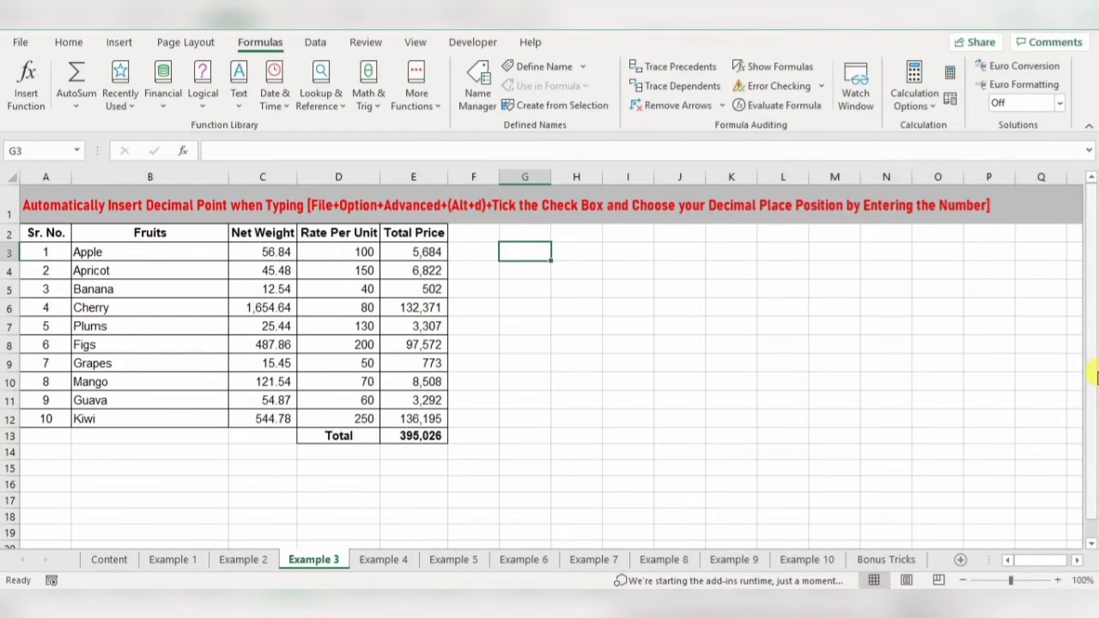
text(45464)
key(Return)
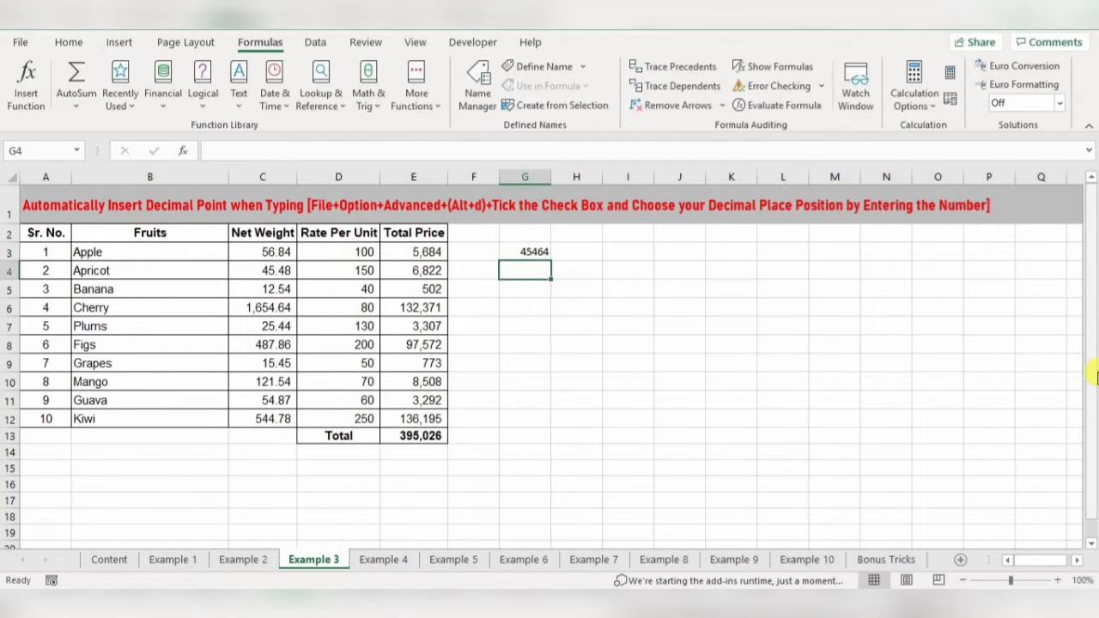
text(1654654)
key(Return)
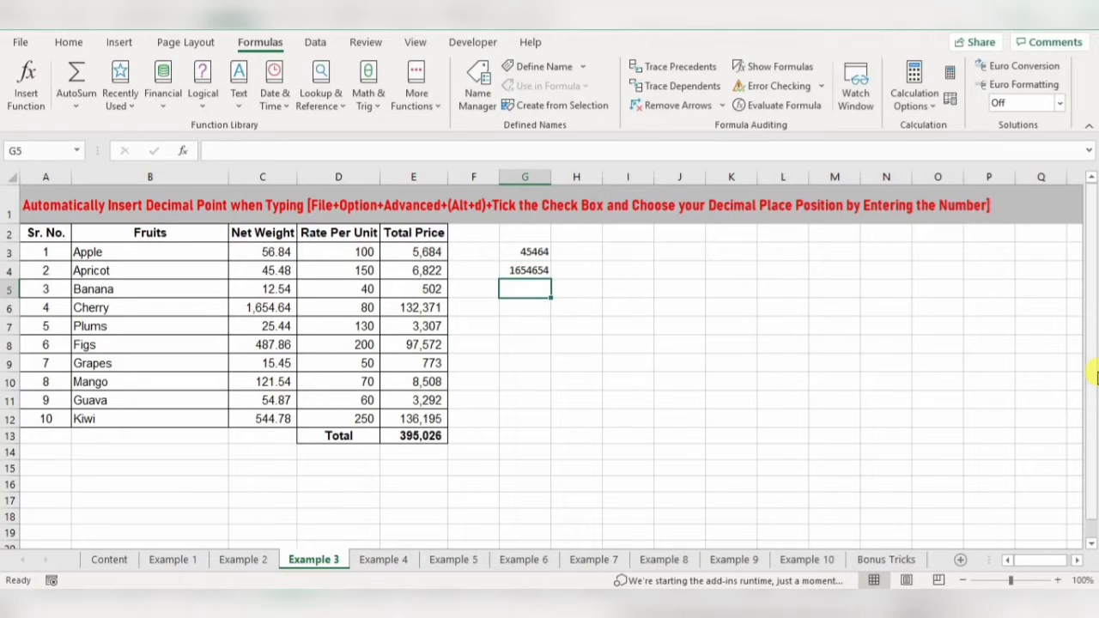
- Delete the two test numbers from G3:G4
key(Up)
key(Up)
key(shift+Down)
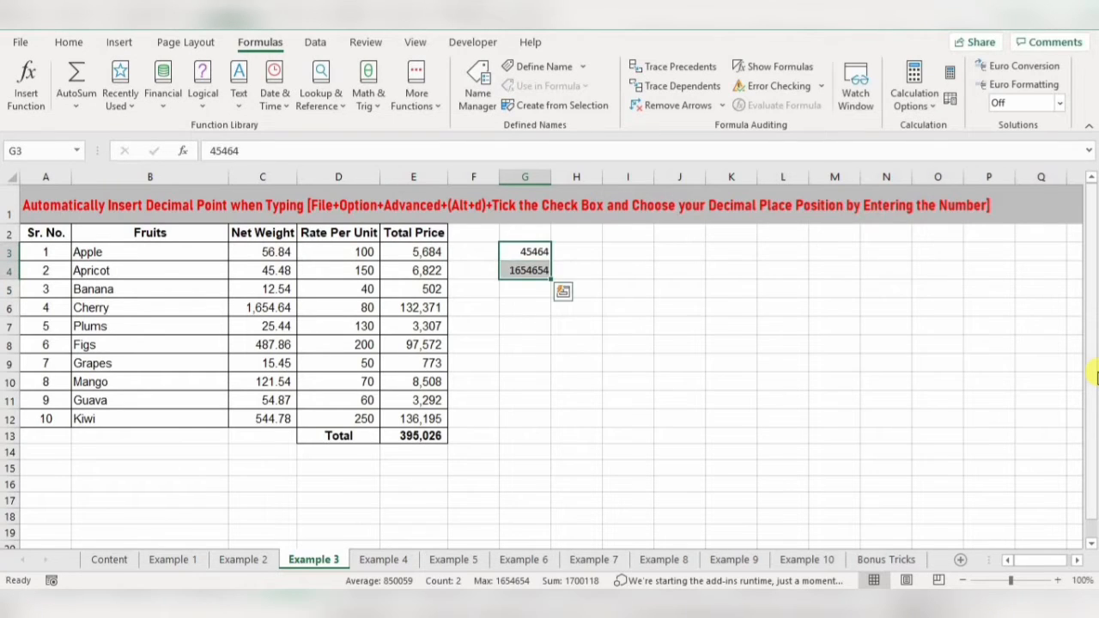
key(Delete)
- Return to the Content sheet and open Example 4, Quickly Add Line Breaks, from the list
click(613, 449)
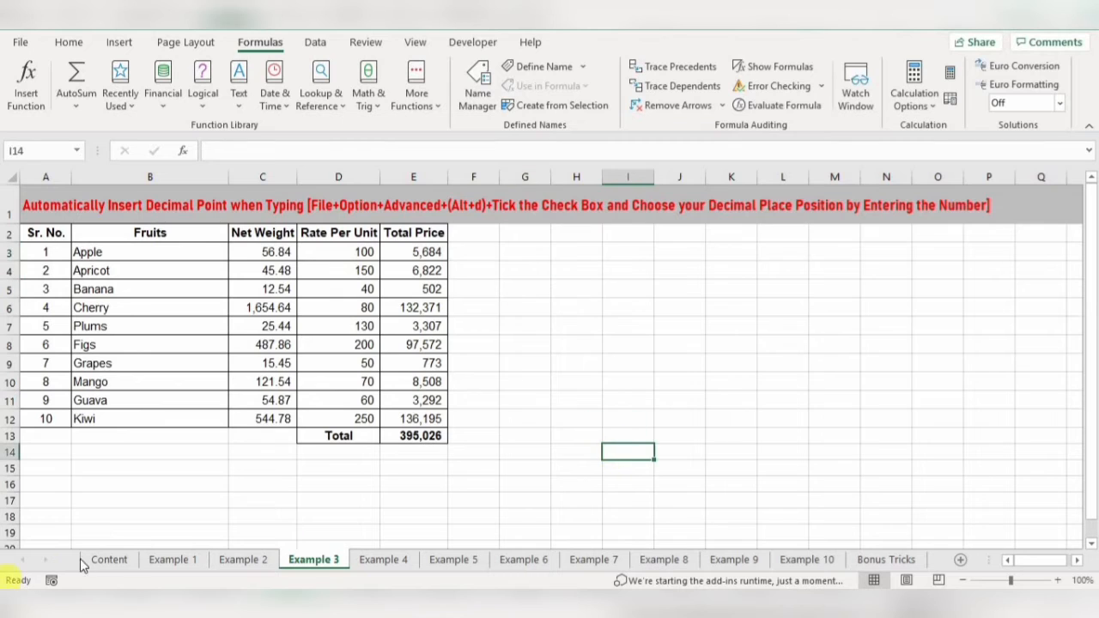
click(129, 560)
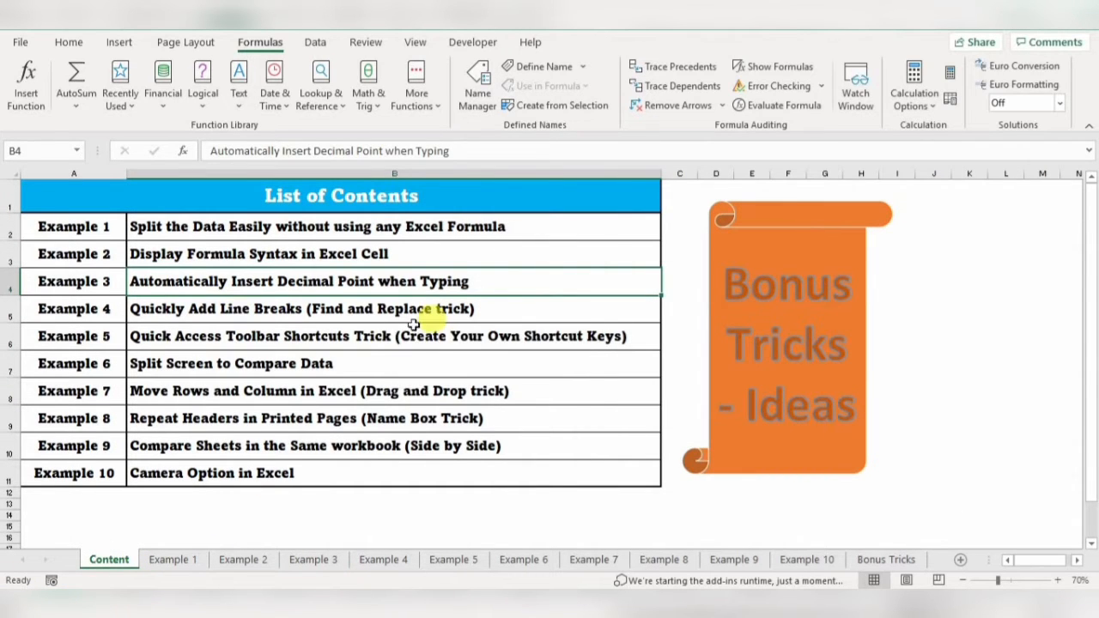
click(273, 314)
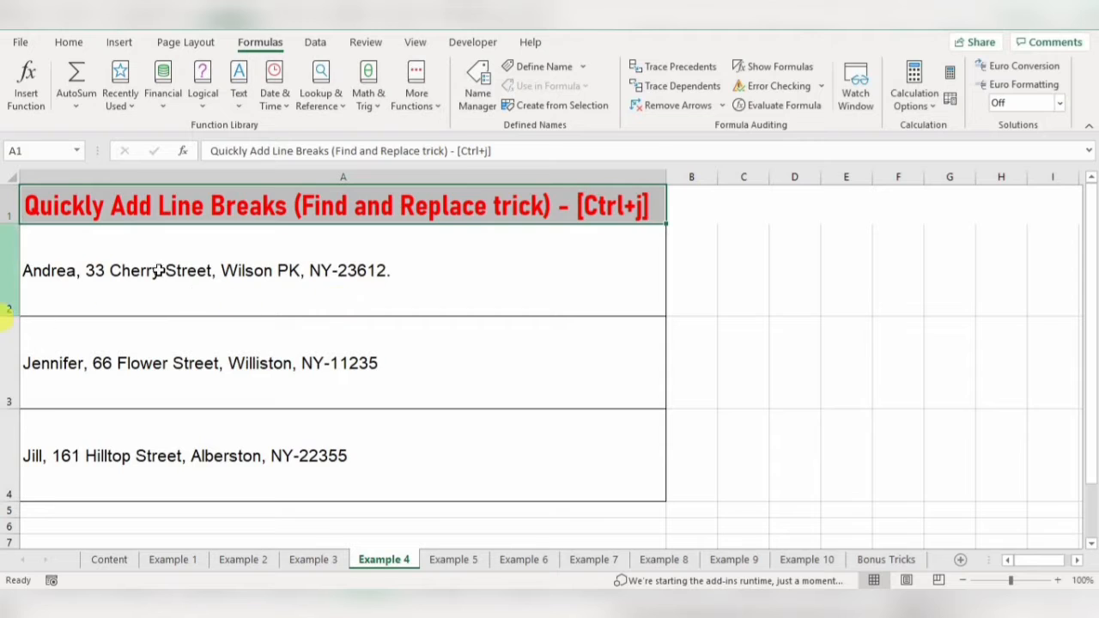
- Replace every comma in the addresses in A2:A4 with a comma followed by a line break, using Find and Replace
drag(151, 263, 177, 489)
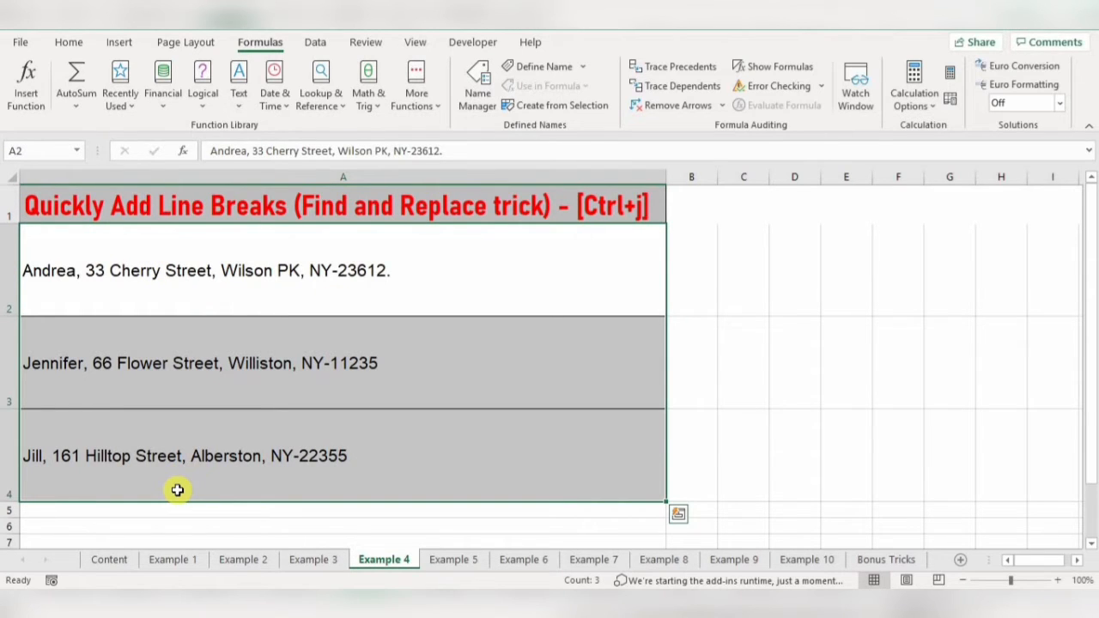
key(ctrl+f)
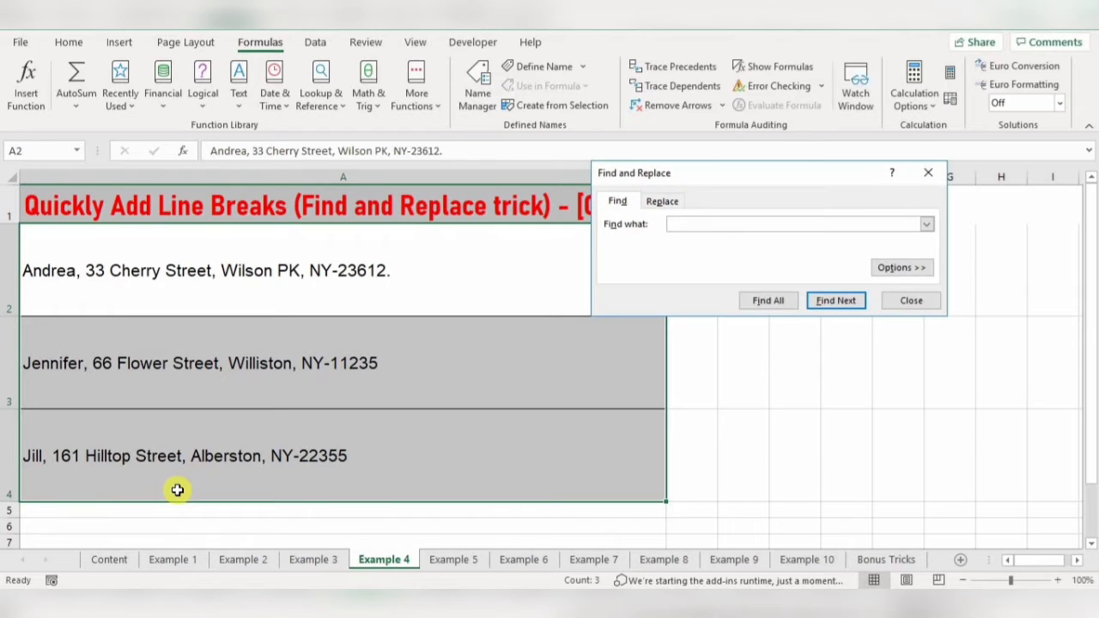
click(662, 201)
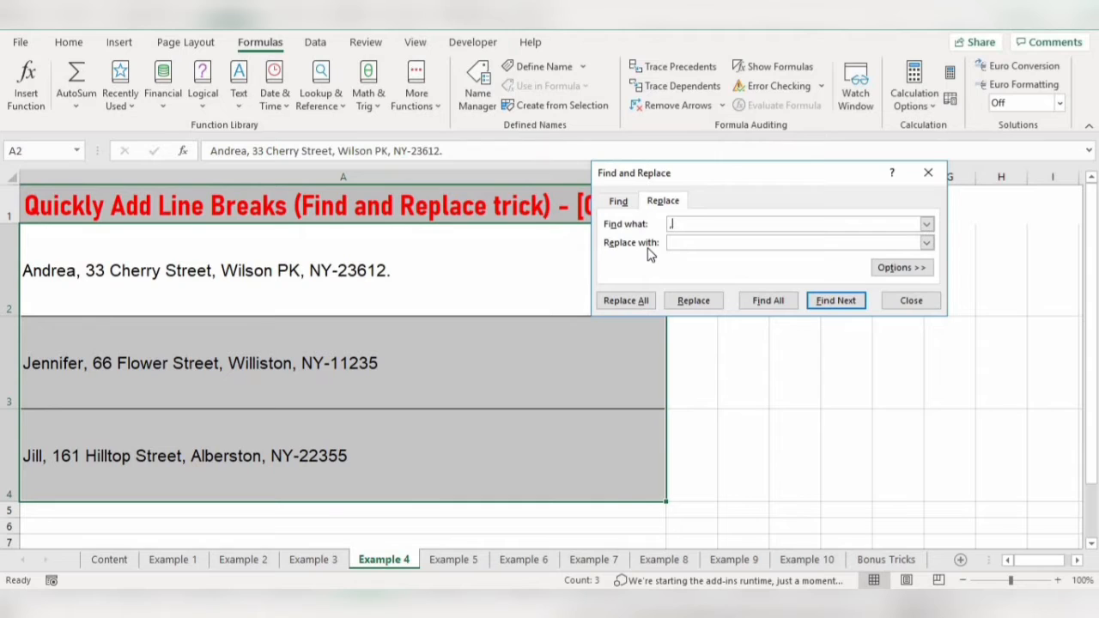
click(696, 242)
click(626, 302)
click(571, 347)
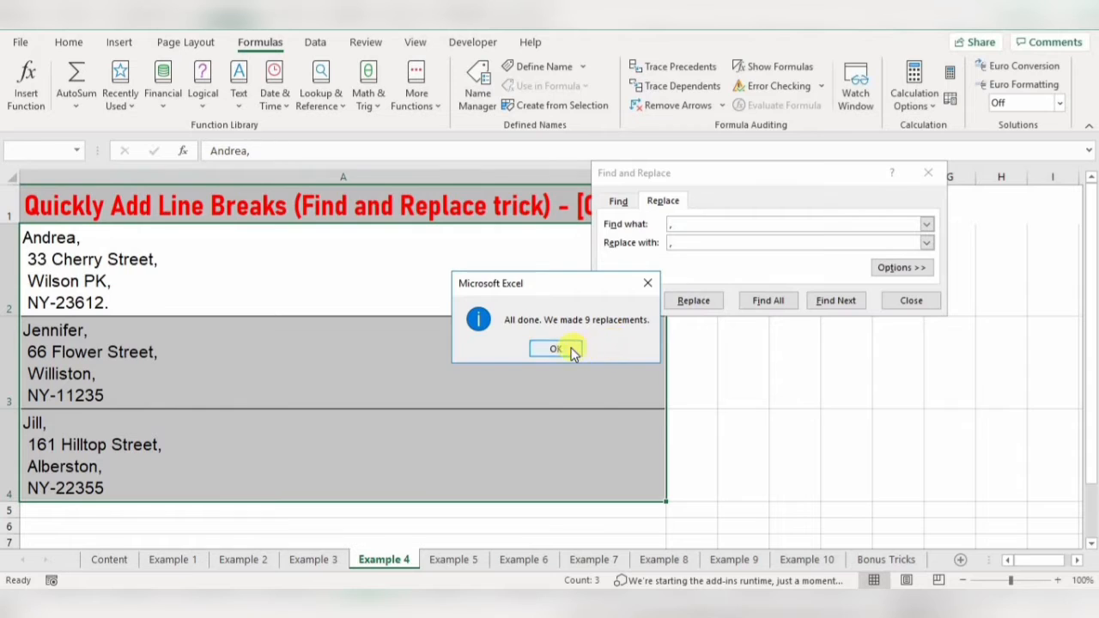
click(928, 172)
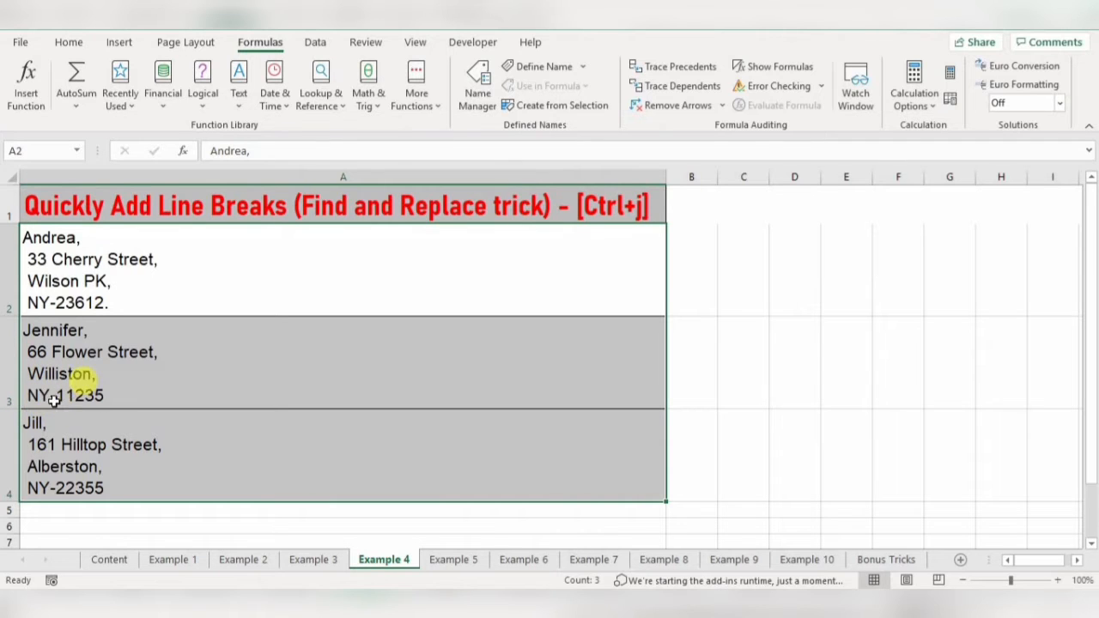
- Return to the Content sheet and open Example 5, Quick Access Toolbar Shortcuts Trick, from the list
click(700, 225)
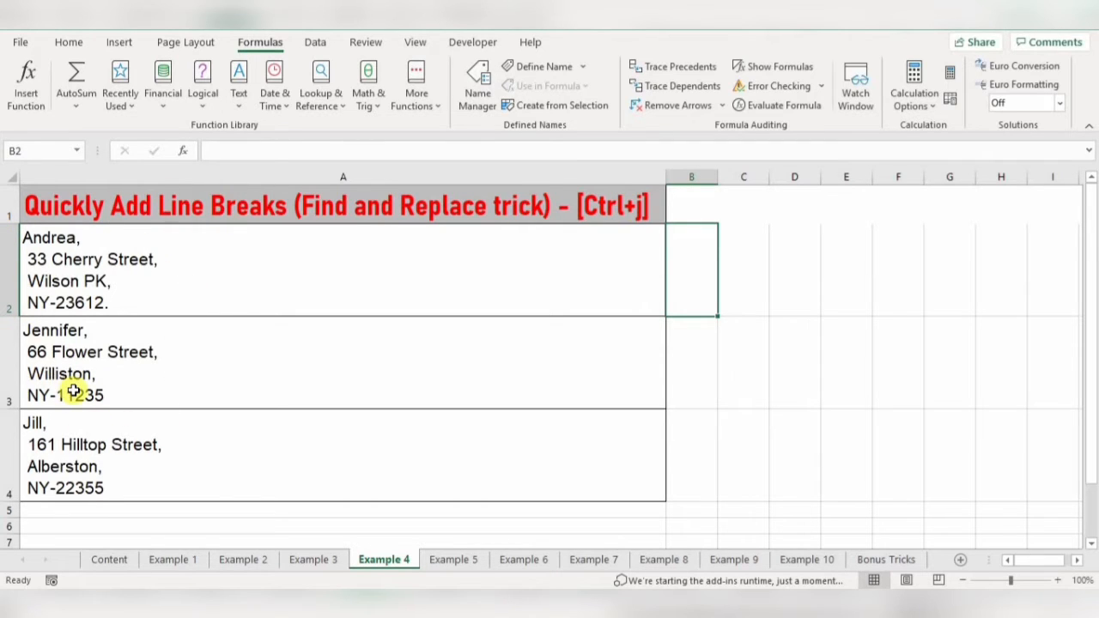
click(109, 559)
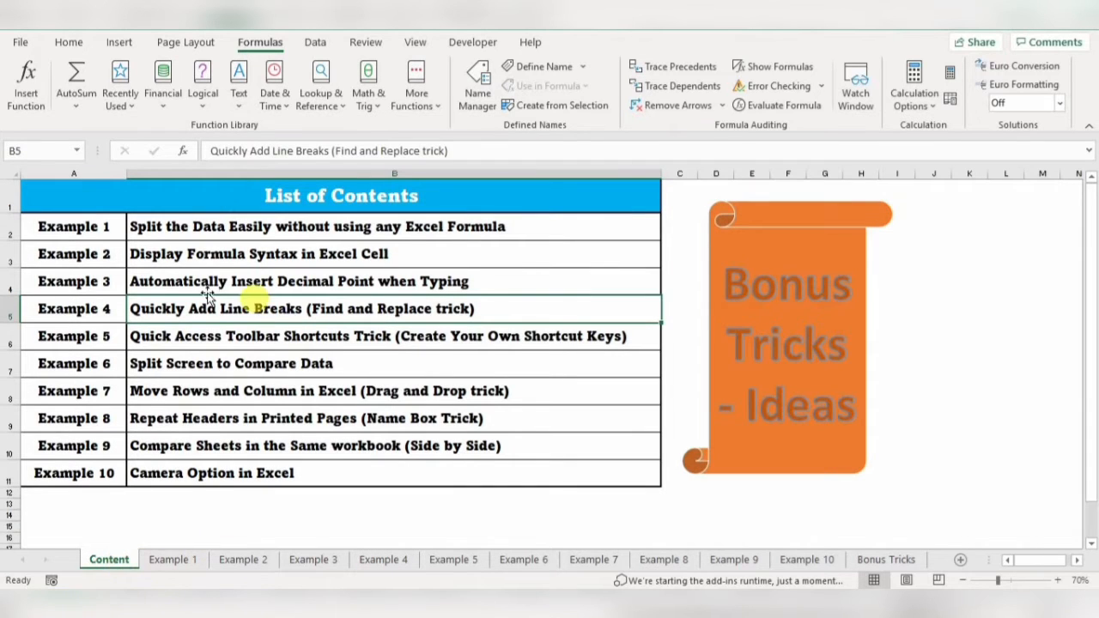
click(217, 341)
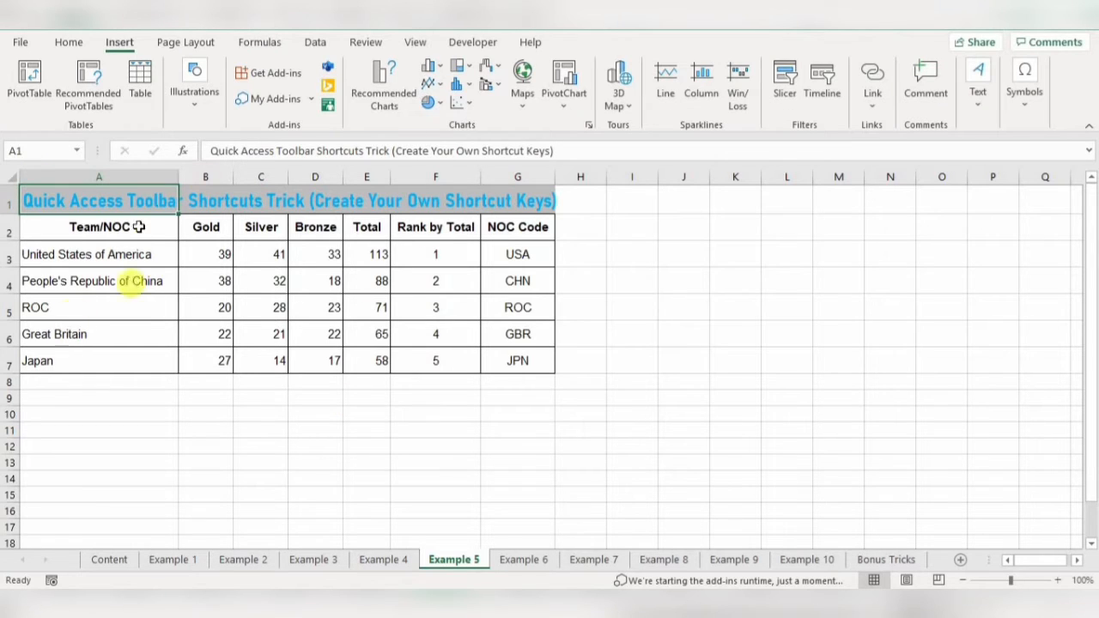
- Set the font color of the title in A1 to standard red and add the Font Color command to the Quick Access Toolbar
click(137, 225)
click(67, 203)
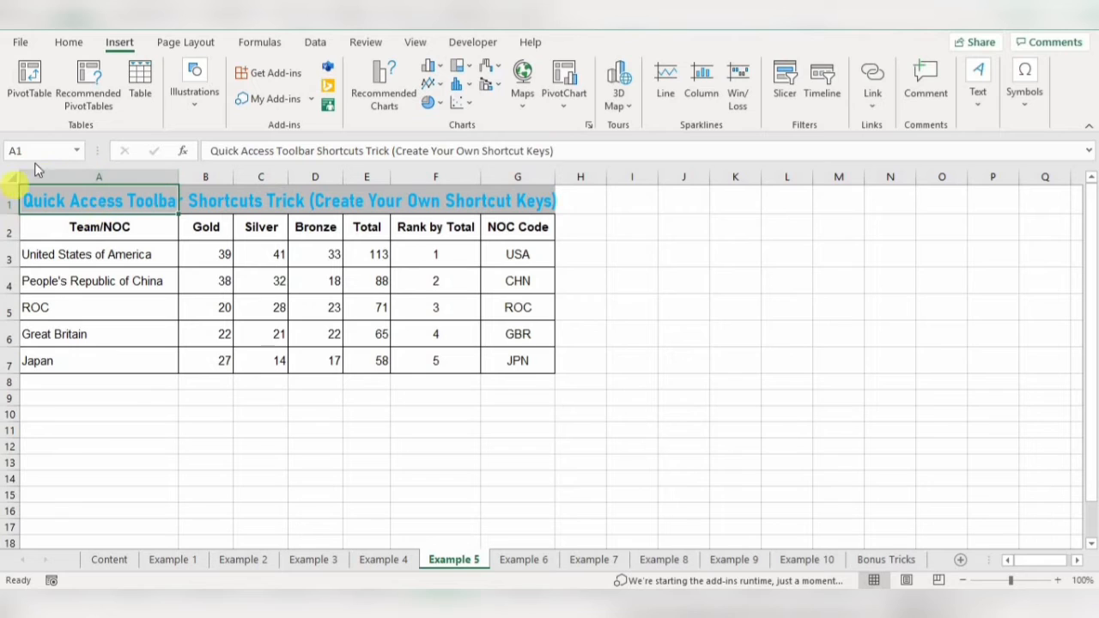
click(72, 42)
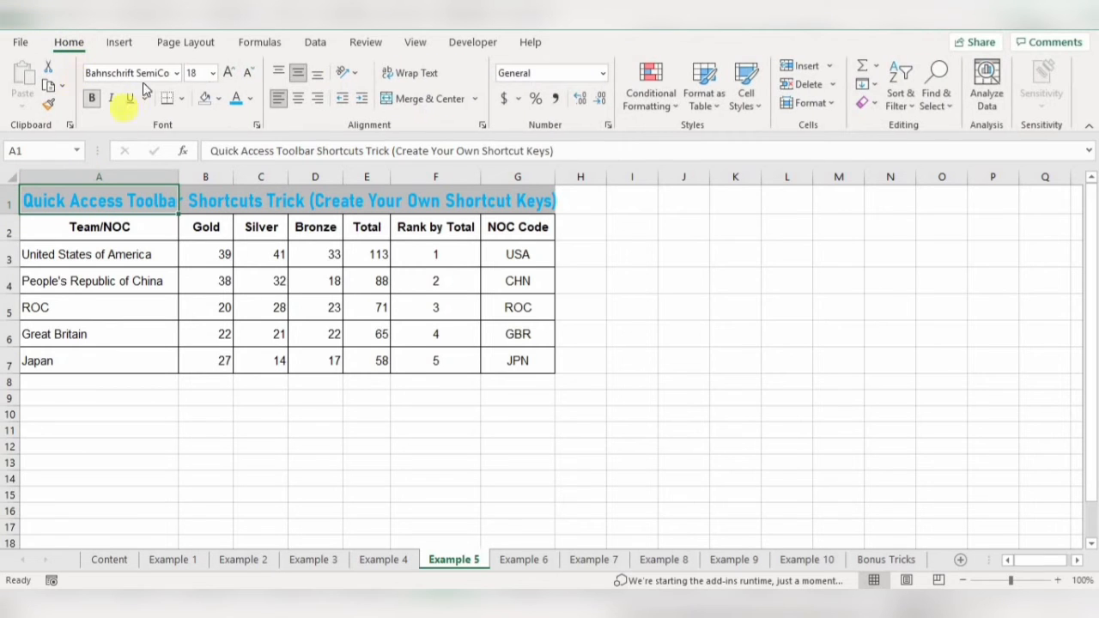
click(250, 100)
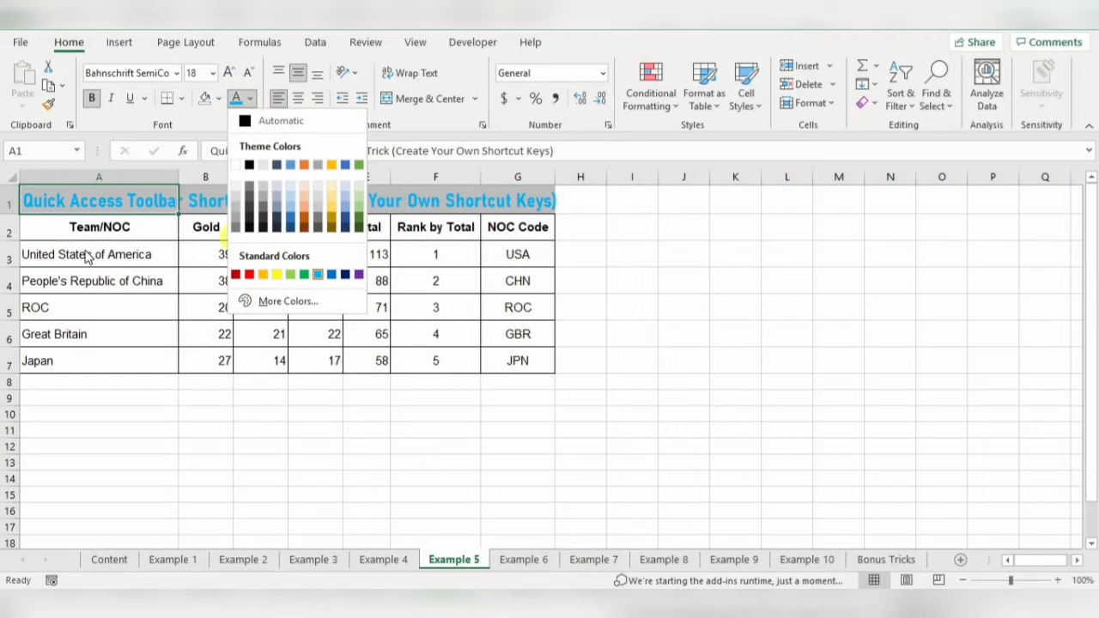
click(249, 275)
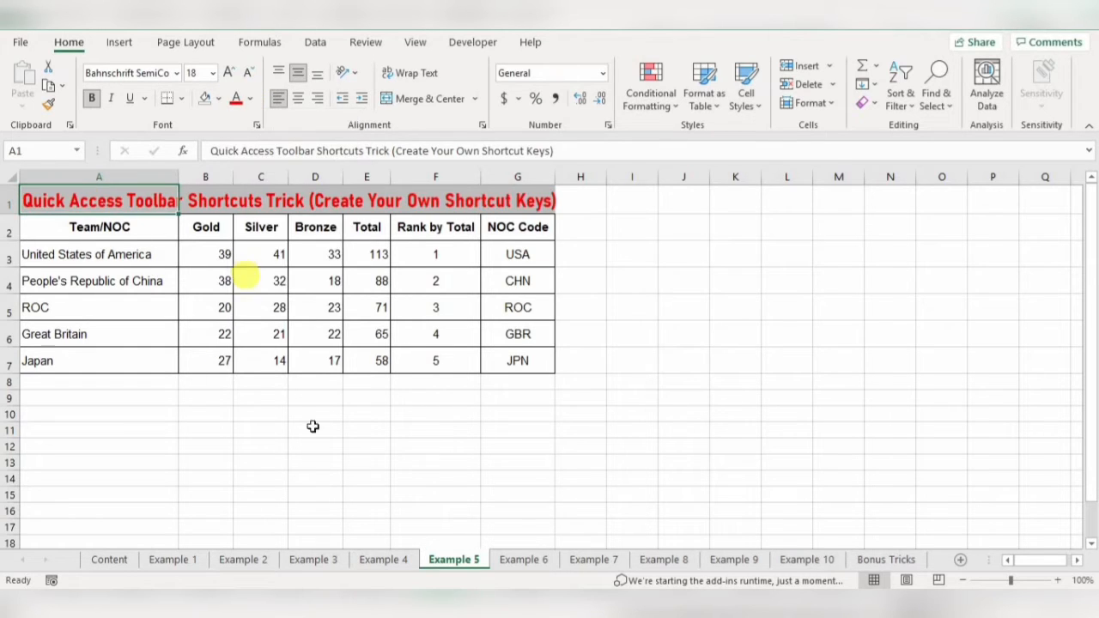
right_click(237, 101)
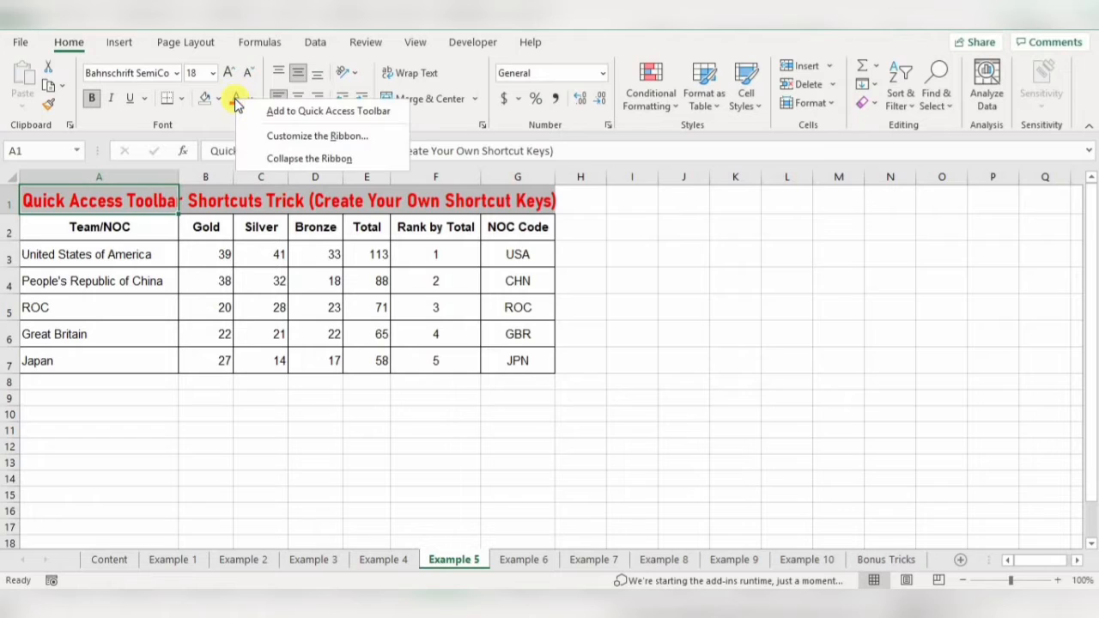
click(291, 113)
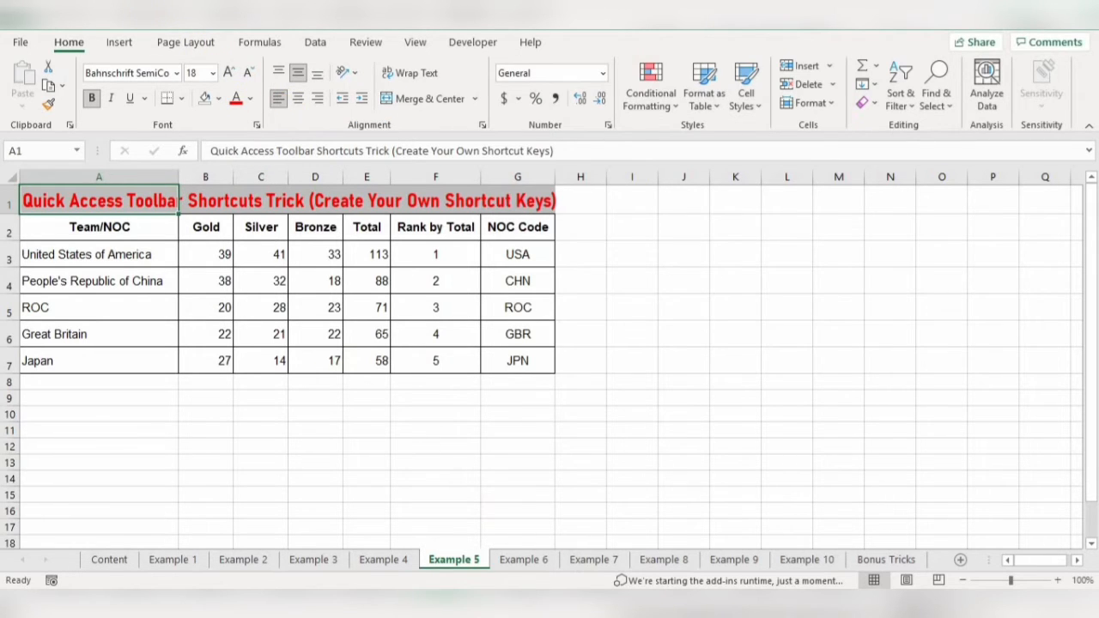
- Change the font color of the title in A1 to light blue from the standard colors
key(alt)
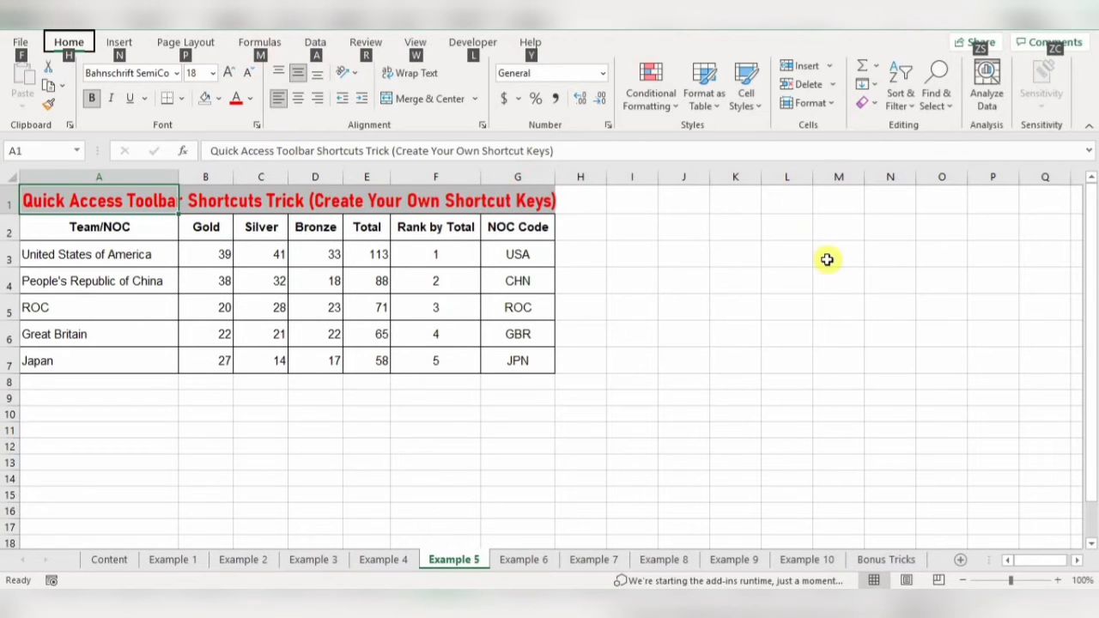
key(h)
key(f)
key(c)
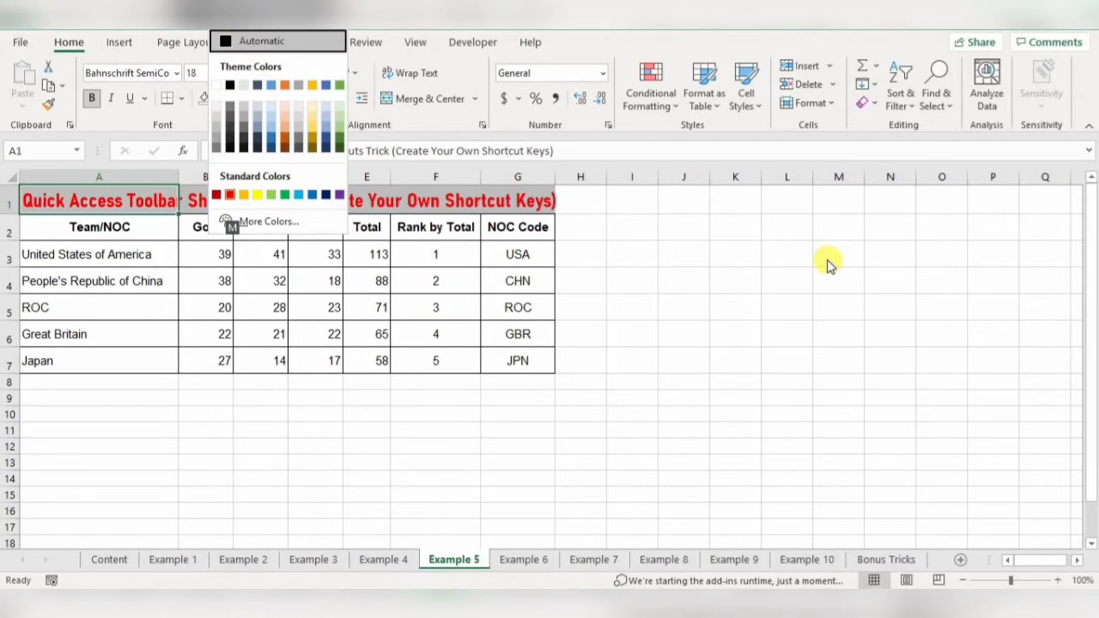
key(Down)
key(Down)
key(Down)
key(Down)
key(Down)
key(Down)
key(Down)
key(Right)
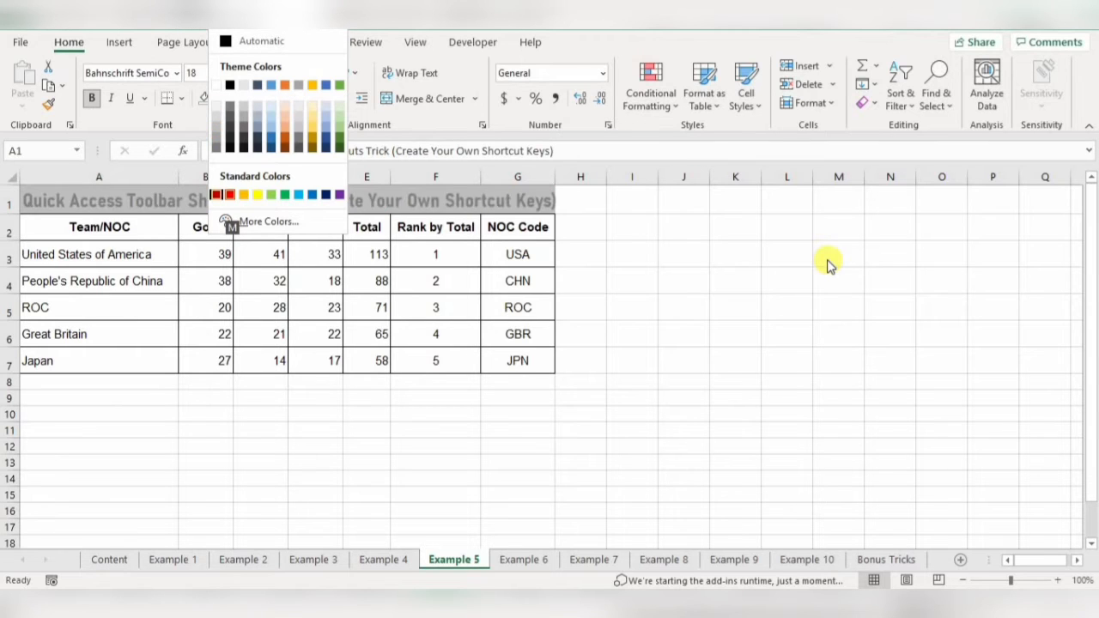
key(Right)
key(Right)
key(Right)
key(Right)
key(Right)
key(Right)
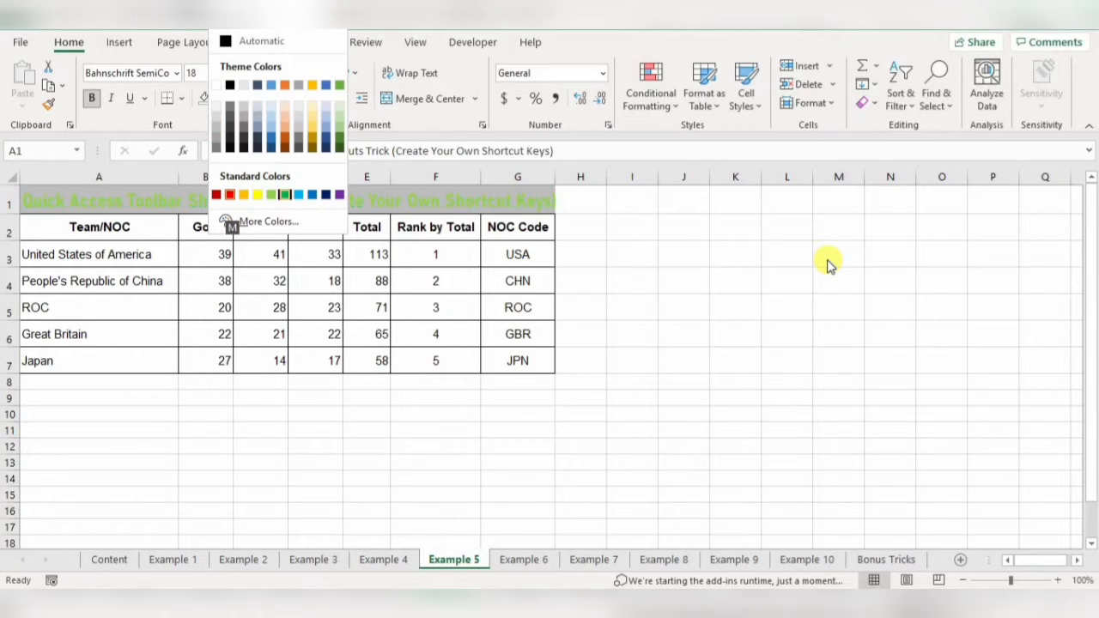
key(Left)
key(Return)
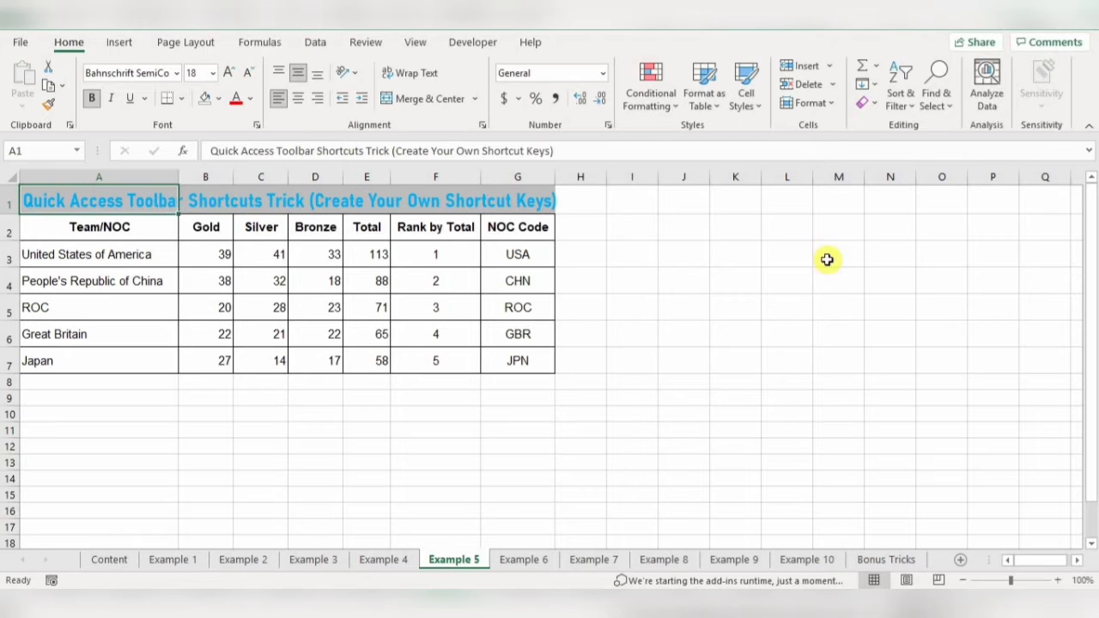
- Add the filter command to the Quick Access Toolbar and turn on filters for the medal table A2:G7
key(alt+w)
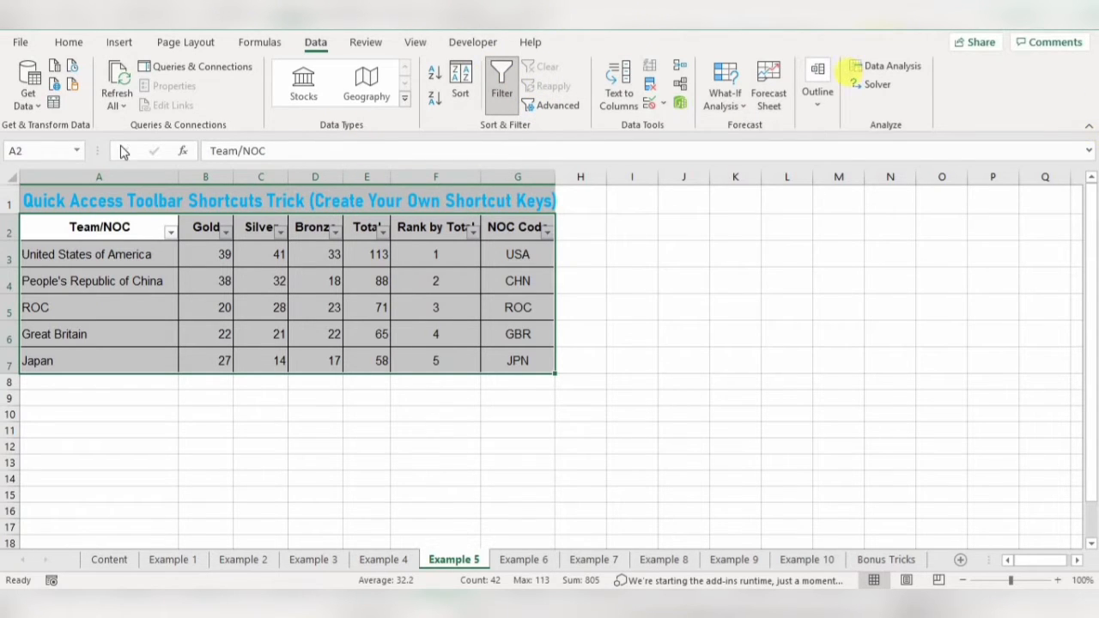
- Open the Quick Access Toolbar customization options and list the Commands Not in the Ribbon
click(119, 42)
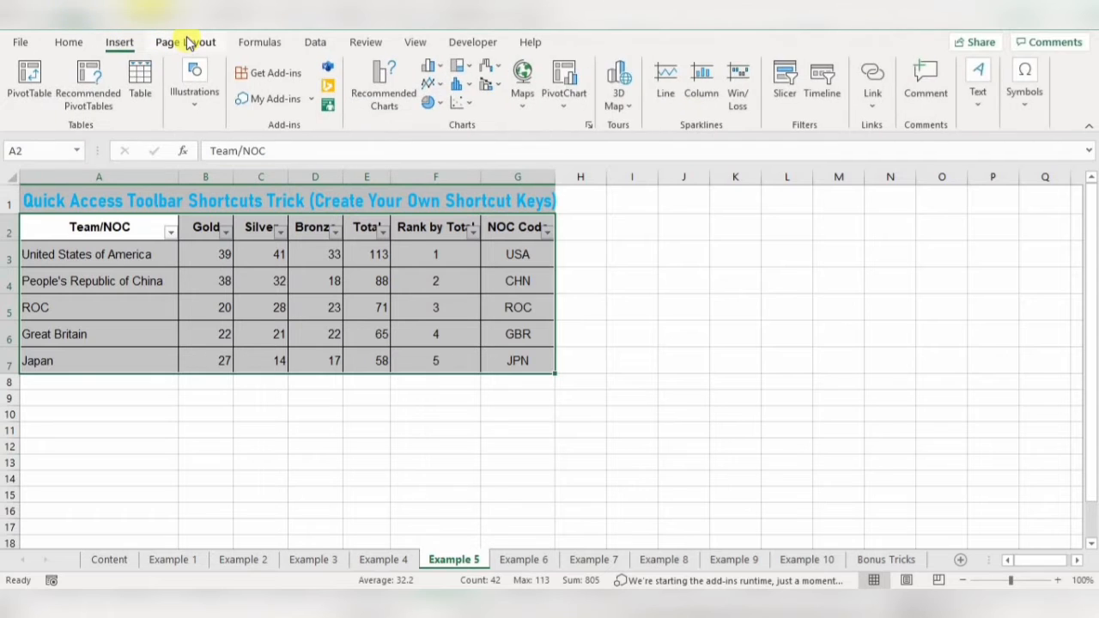
click(189, 42)
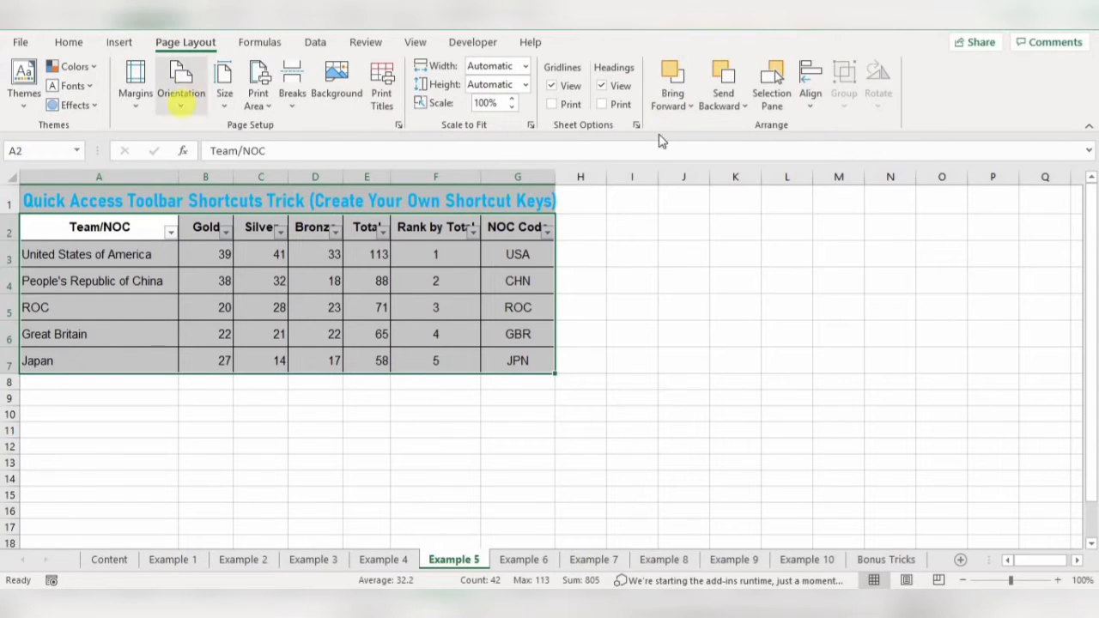
right_click(1007, 98)
click(989, 113)
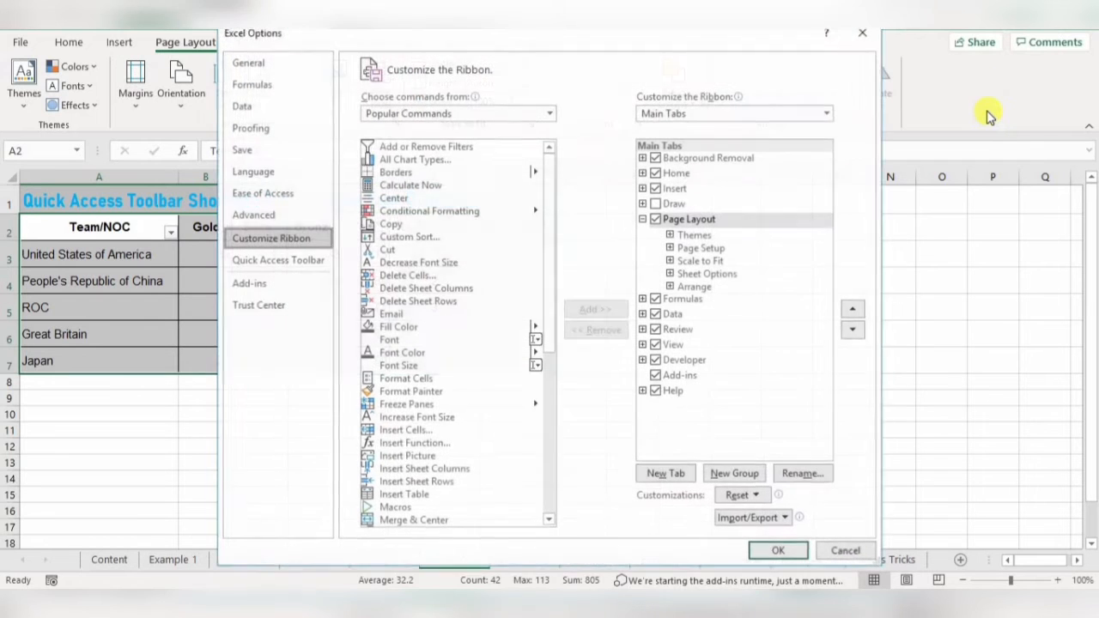
click(252, 261)
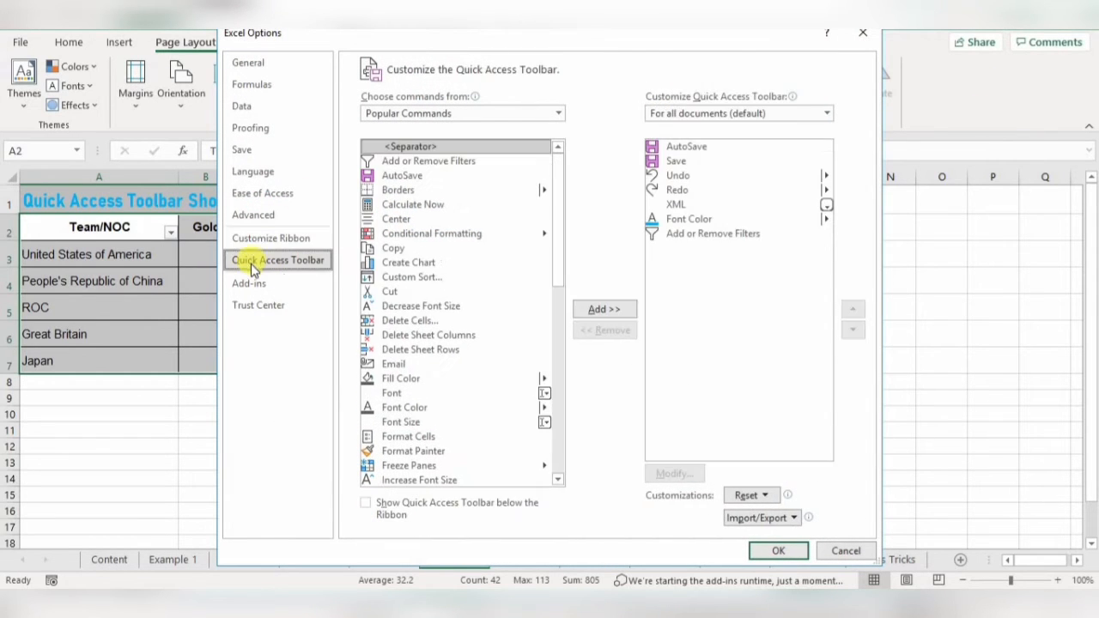
click(500, 115)
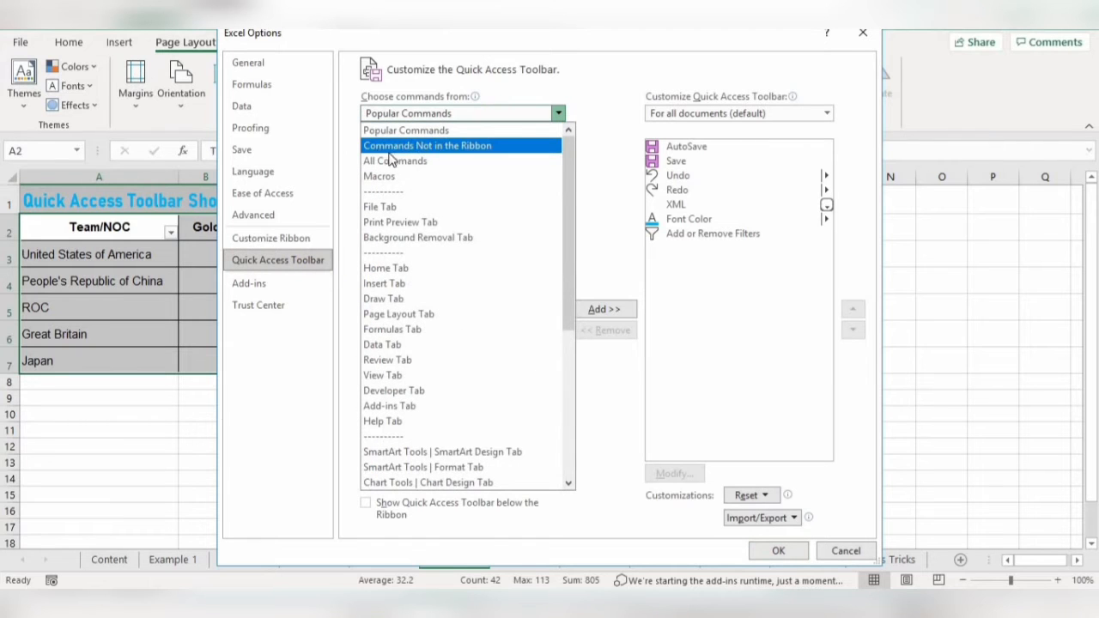
click(448, 145)
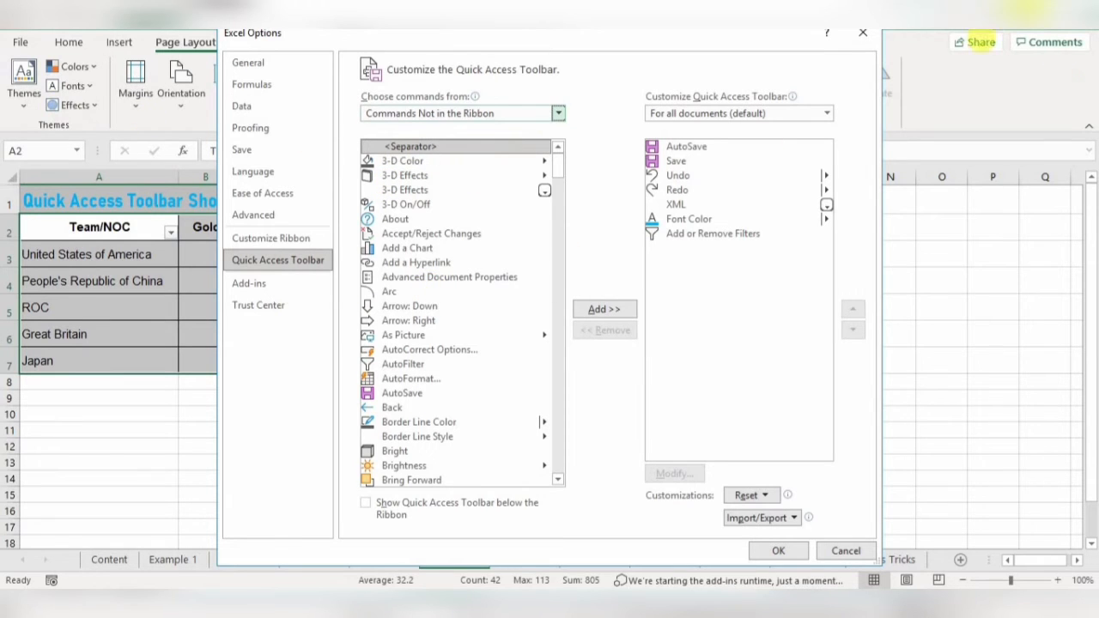
- Add the Camera command to the Quick Access Toolbar and apply the customization
click(471, 248)
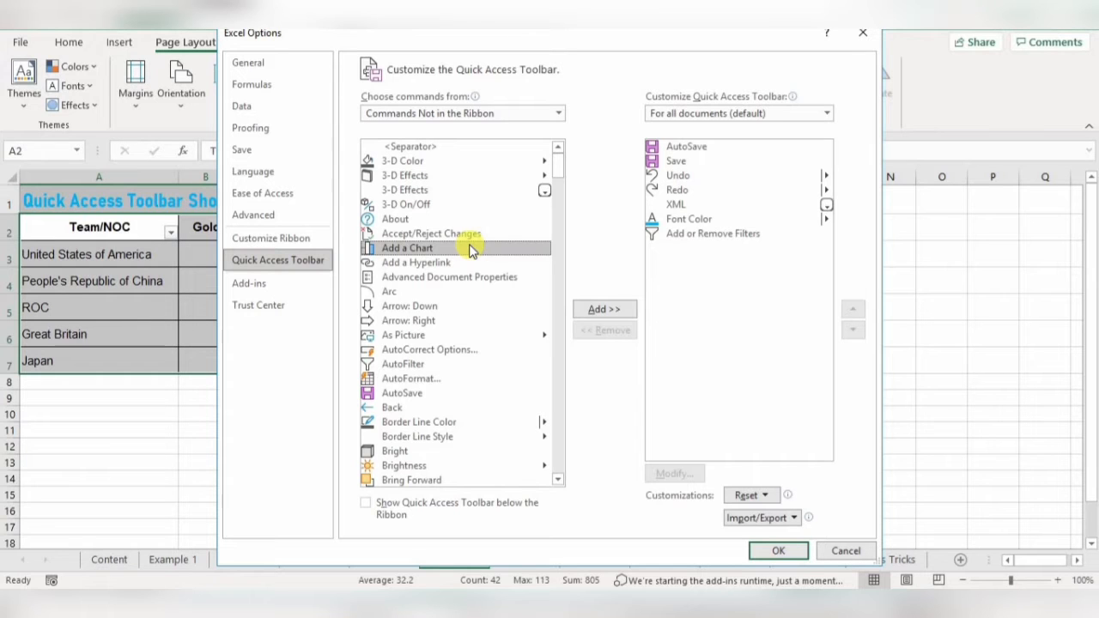
key(Down)
key(Down)
key(Down)
key(Down)
key(Down)
key(Down)
key(Down)
key(Down)
key(Down)
key(Down)
key(Down)
key(Down)
key(Down)
key(Down)
key(Down)
key(Down)
key(Down)
key(Down)
key(Down)
key(Down)
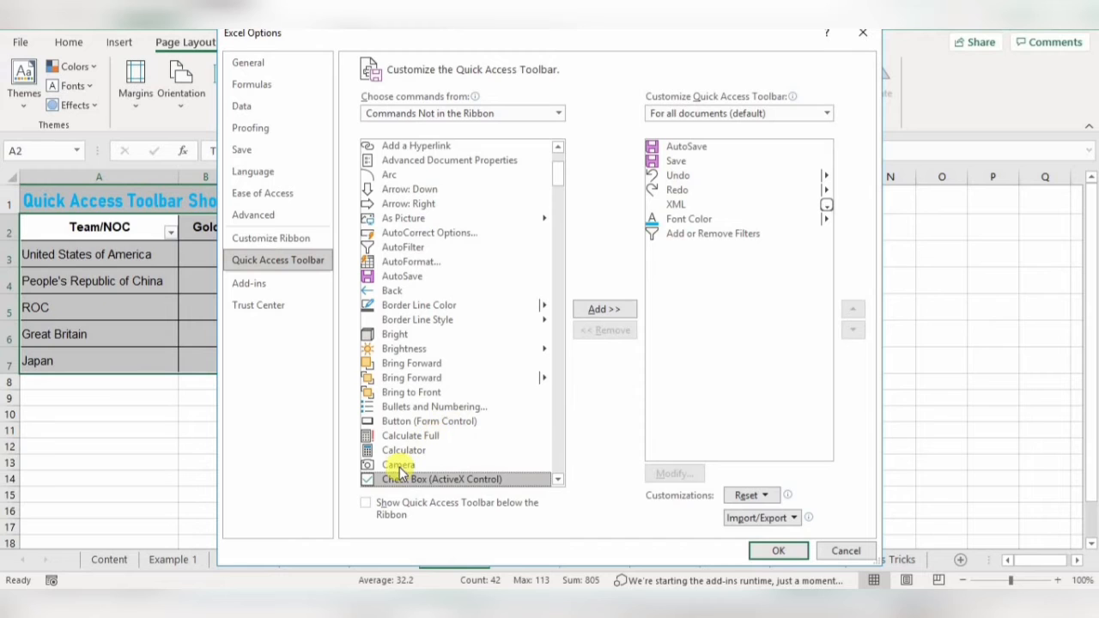
click(398, 464)
click(607, 308)
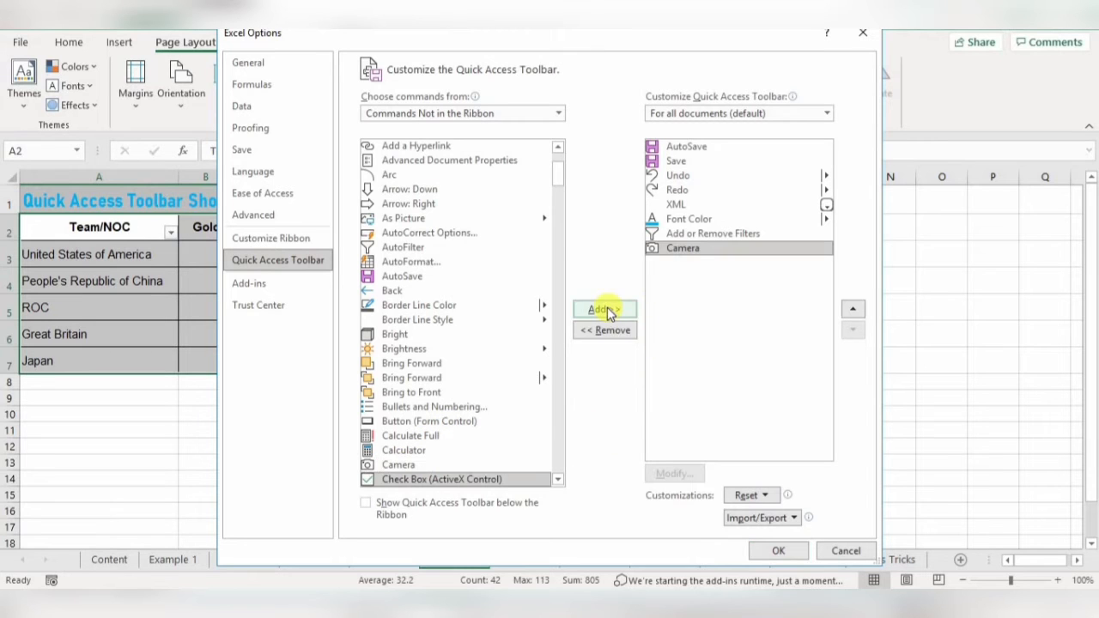
click(778, 551)
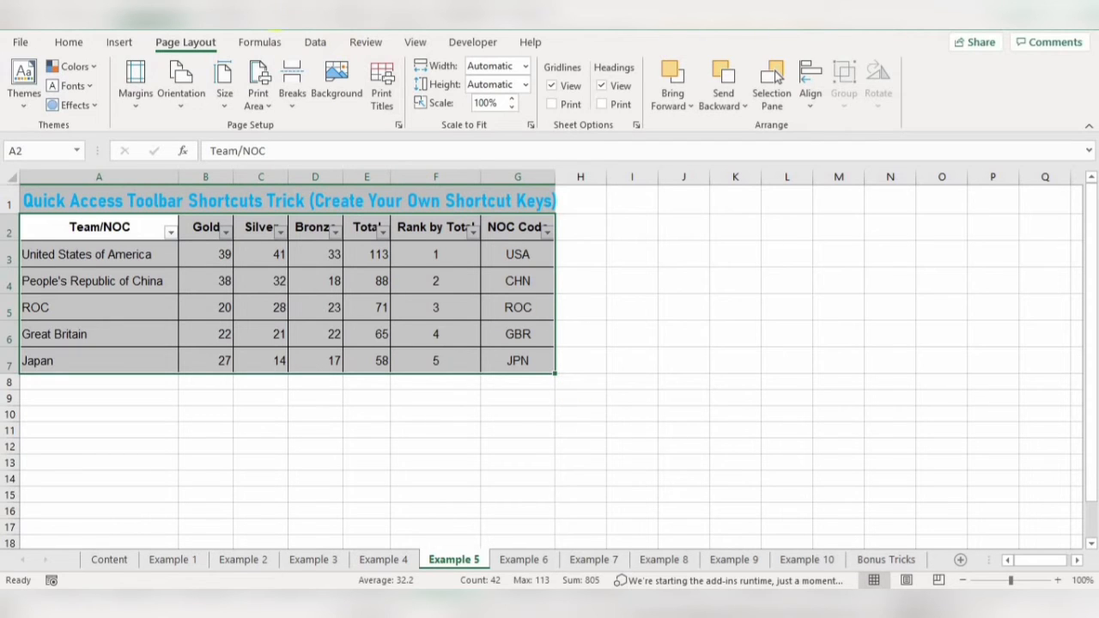
- Display the shortcut key hints for the ribbon and Quick Access Toolbar commands, and dismiss them
key(alt)
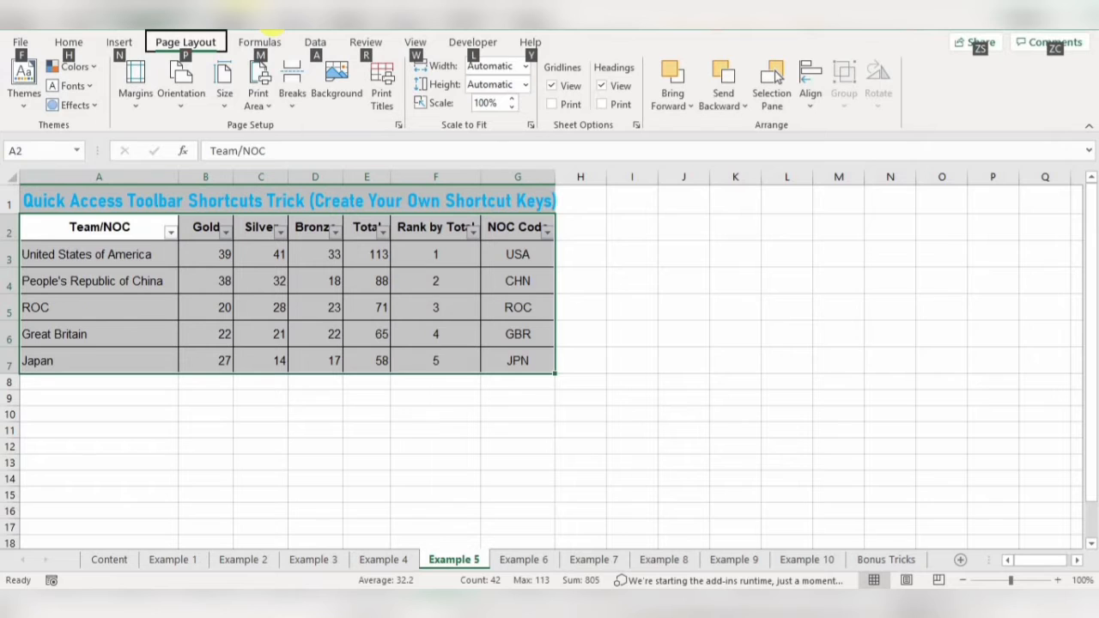
click(403, 226)
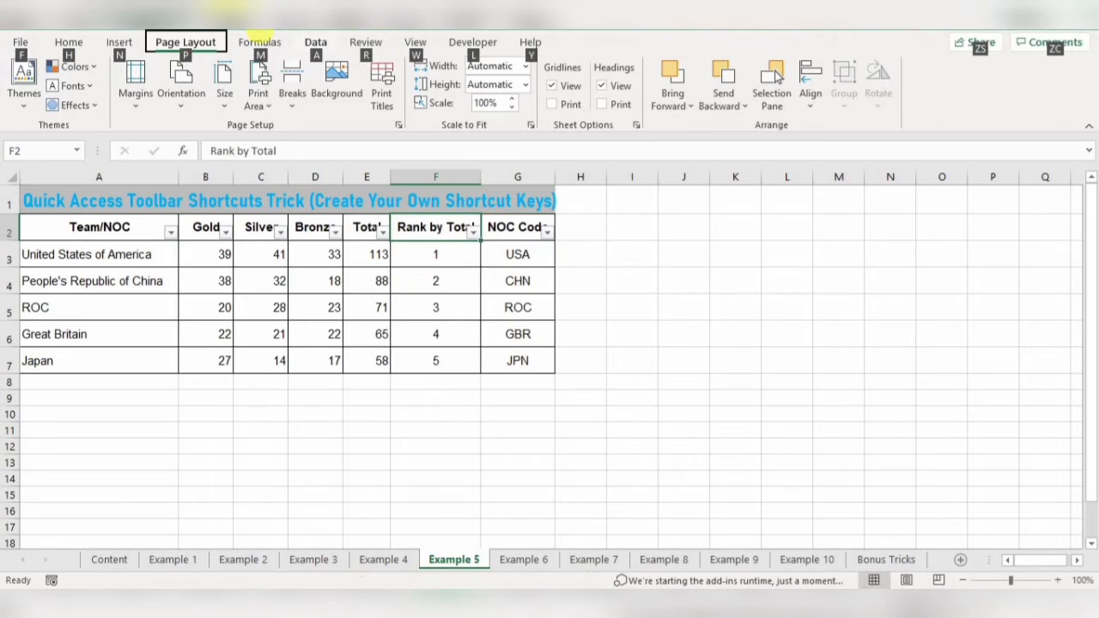
click(462, 317)
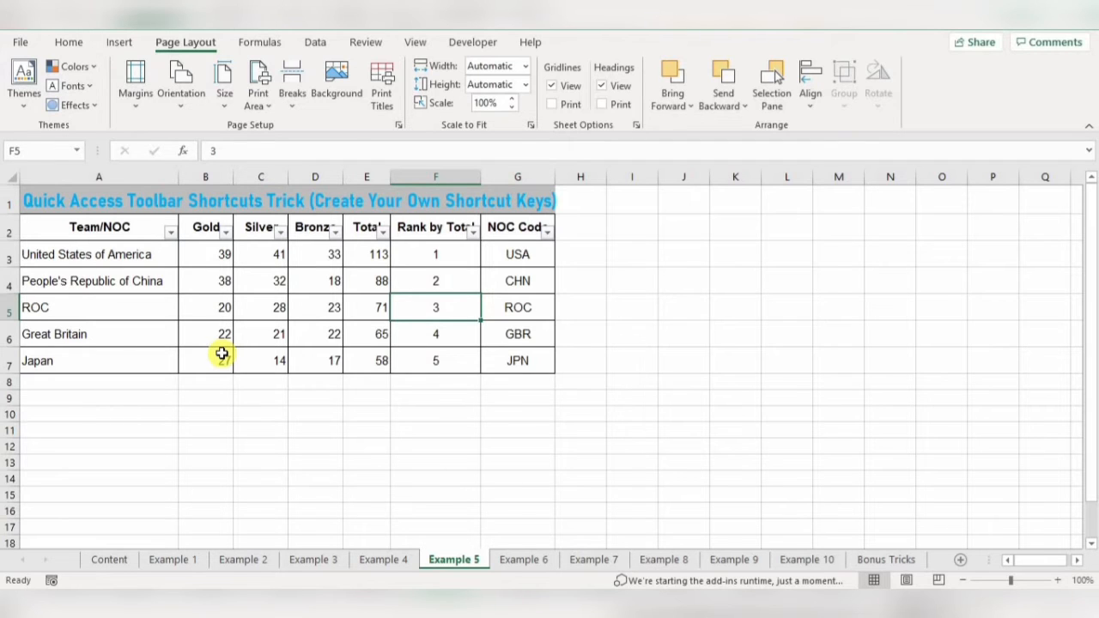
- Return to the Content sheet and open Example 6, Split Screen to Compare Data, from the list
key(alt+Left)
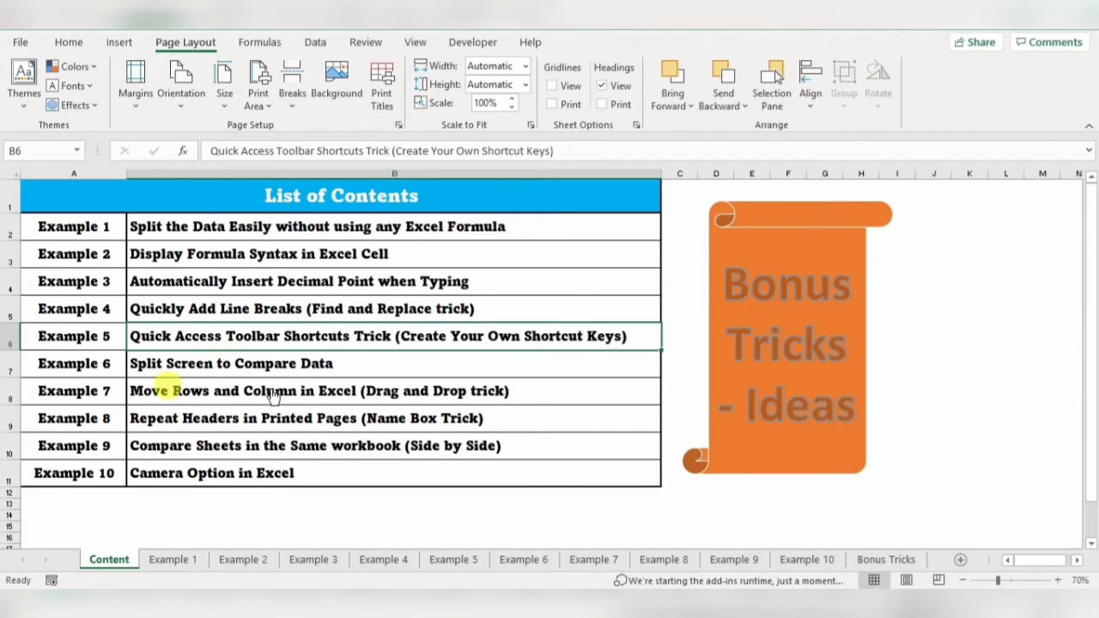
click(220, 366)
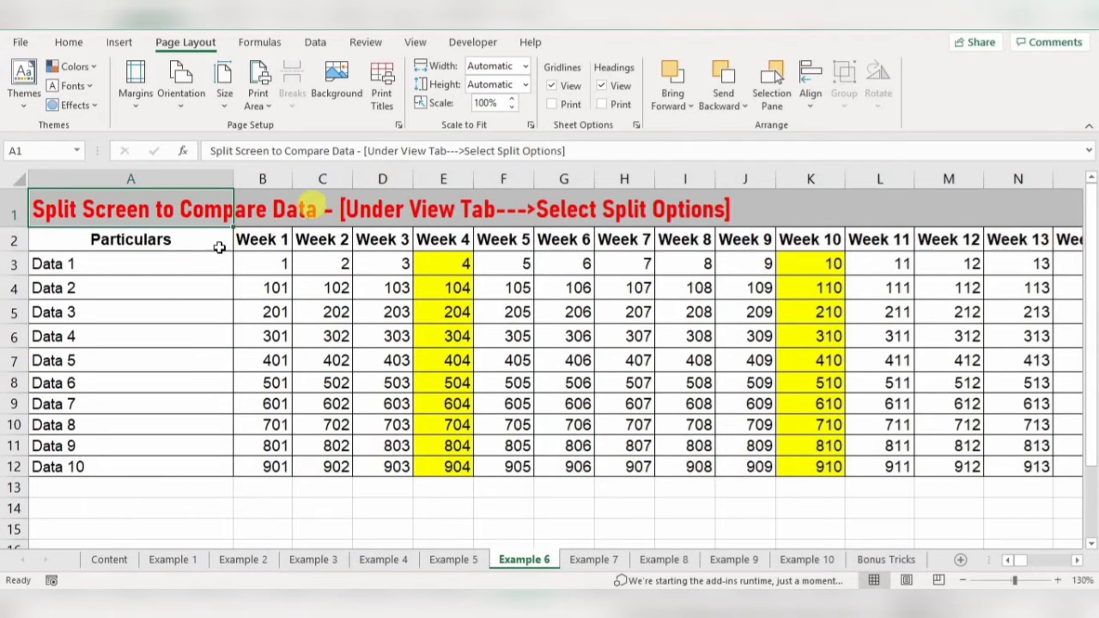
- Examine the weekly values along the Data 1 row through Week 47, and return to the start of the row
click(168, 266)
key(Right)
key(Right)
key(Right)
key(Right)
key(Right)
key(Right)
key(Right)
key(Right)
key(Right)
key(Right)
key(Right)
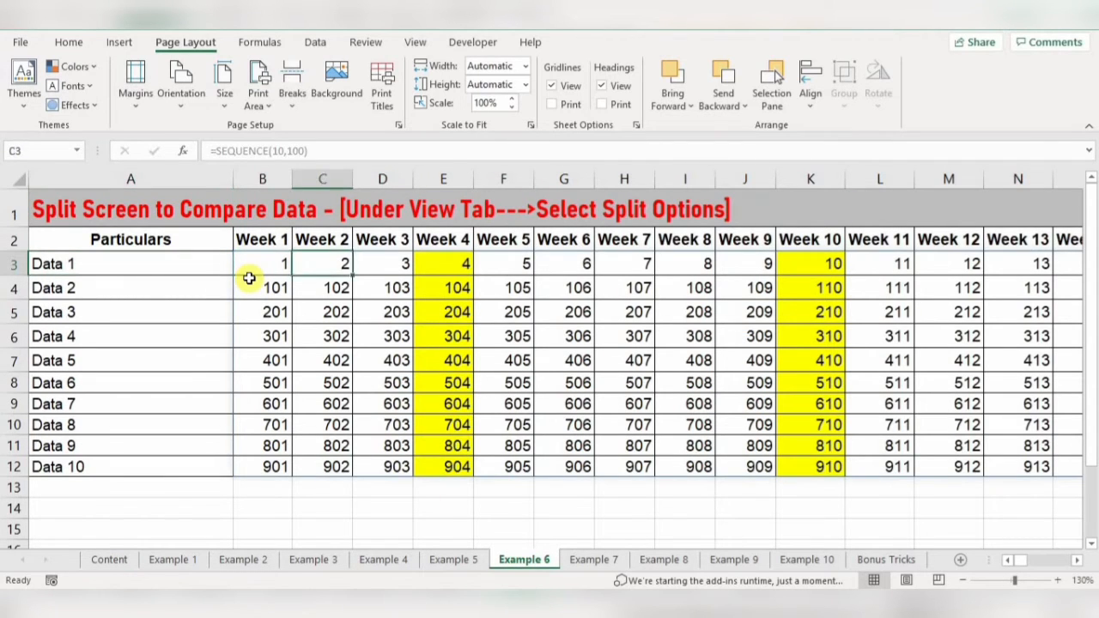
key(Right)
key(Right)
key(Right)
key(Right)
key(Right)
key(Right)
key(Right)
key(Right)
key(Right)
key(Right)
key(Right)
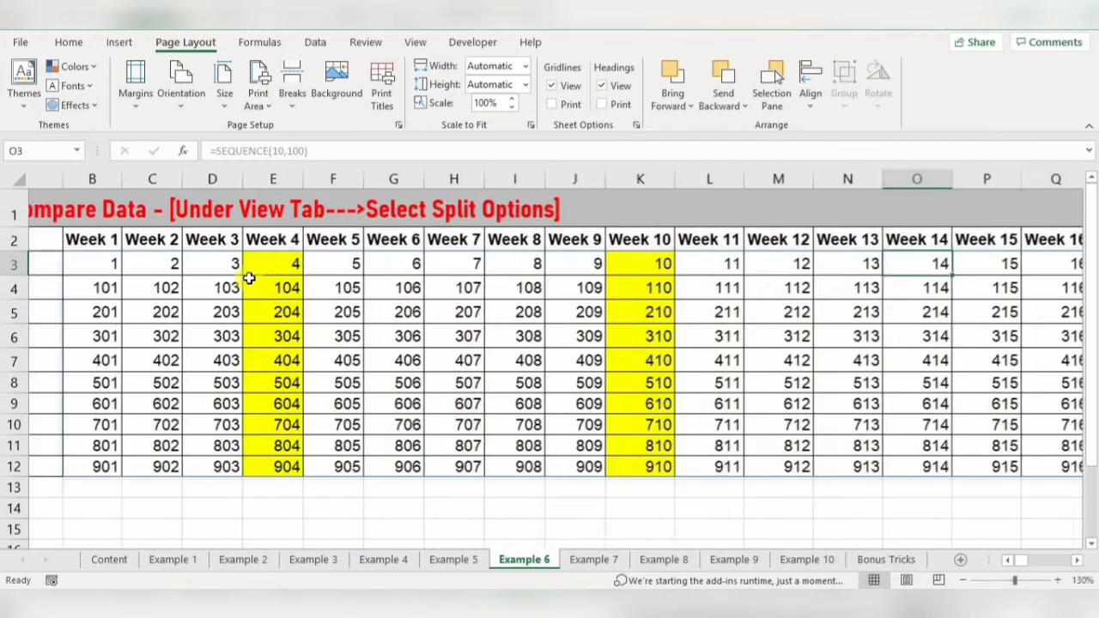
key(Right)
key(Right)
key(Right)
key(Right)
key(Right)
key(Right)
key(Right)
key(Right)
key(Right)
key(Right)
key(Right)
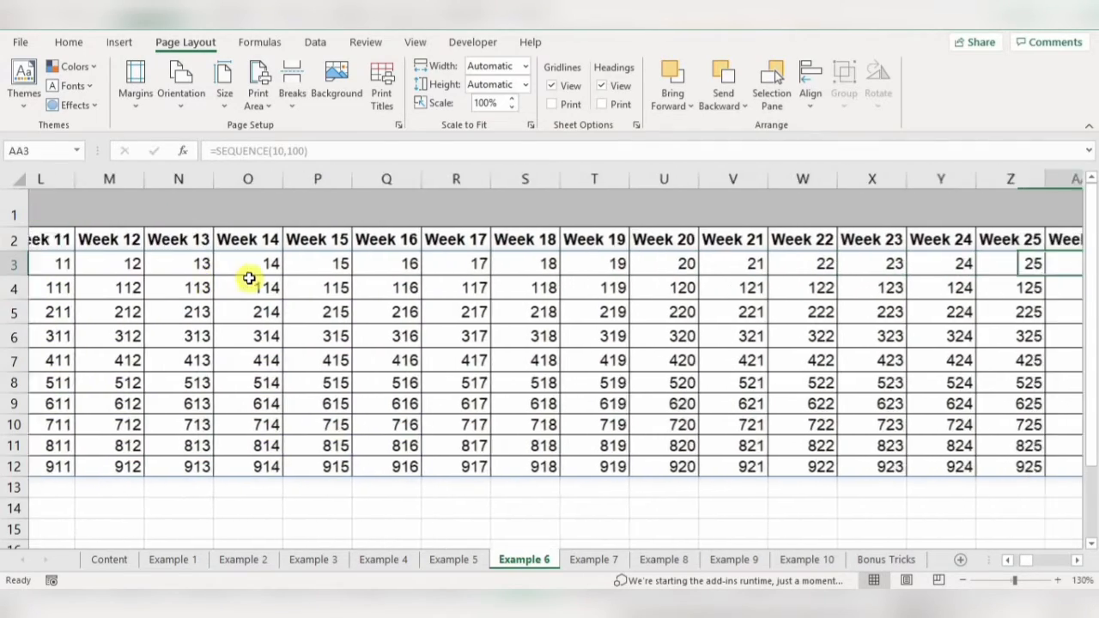
key(Right)
key(Right)
key(Right)
key(Right)
key(Right)
key(Right)
key(Right)
key(Right)
key(Right)
key(Right)
key(Right)
key(Right)
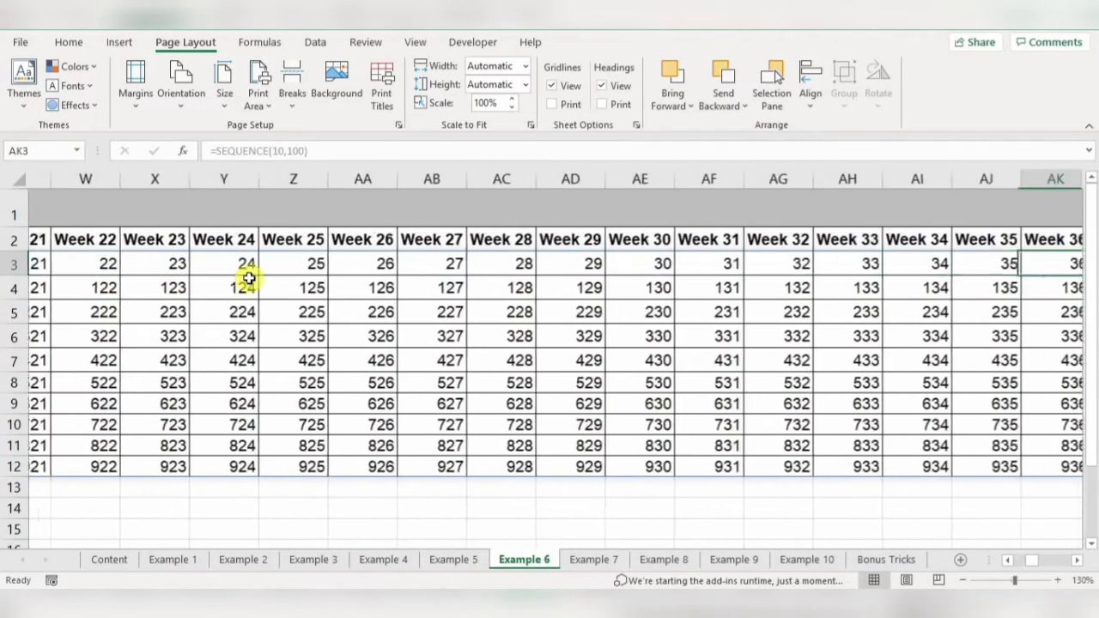
key(Right)
key(Right)
key(Right)
key(Right)
key(Right)
key(Right)
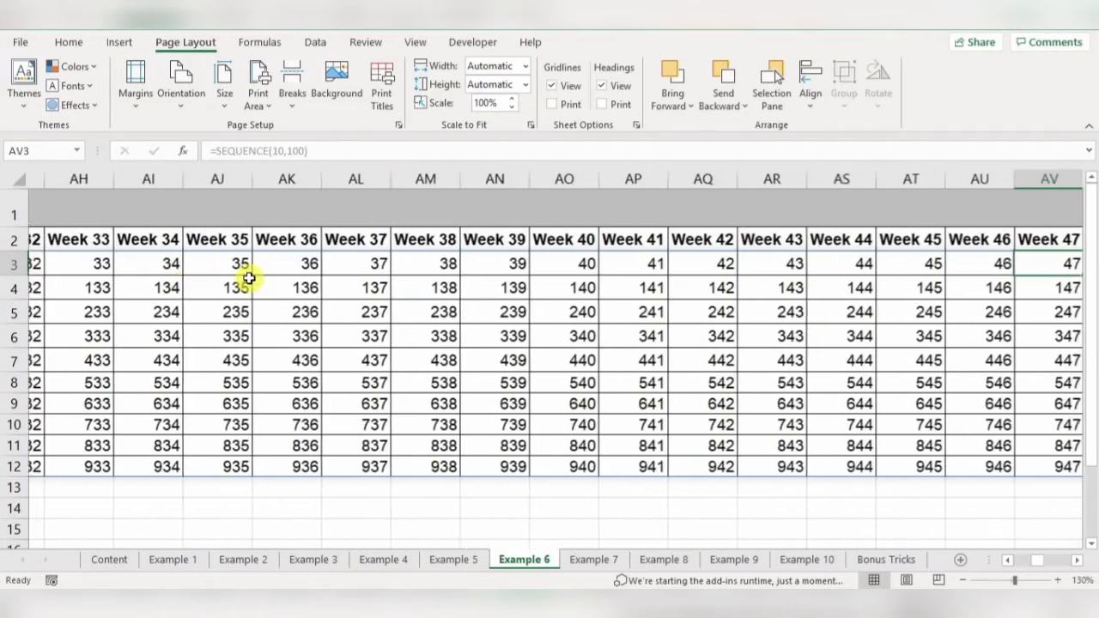
key(ctrl+Left)
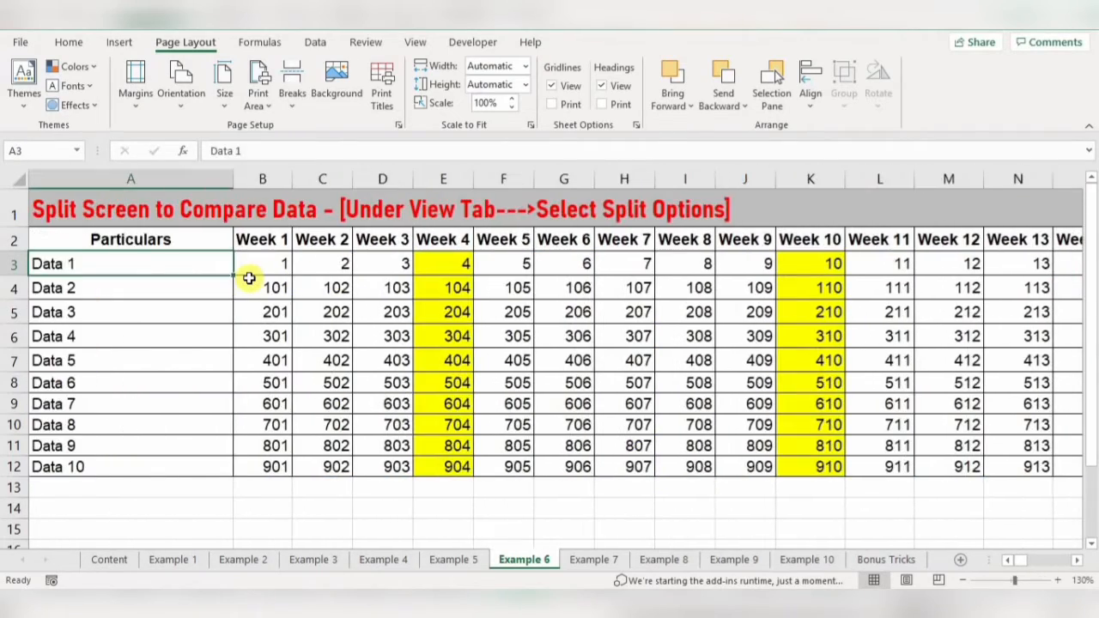
- Select the Week 4 header and look across the sheet to the highlighted Week 80 column and back
key(ctrl+Up)
key(Down)
key(Down)
key(Right)
key(Right)
key(Up)
key(Right)
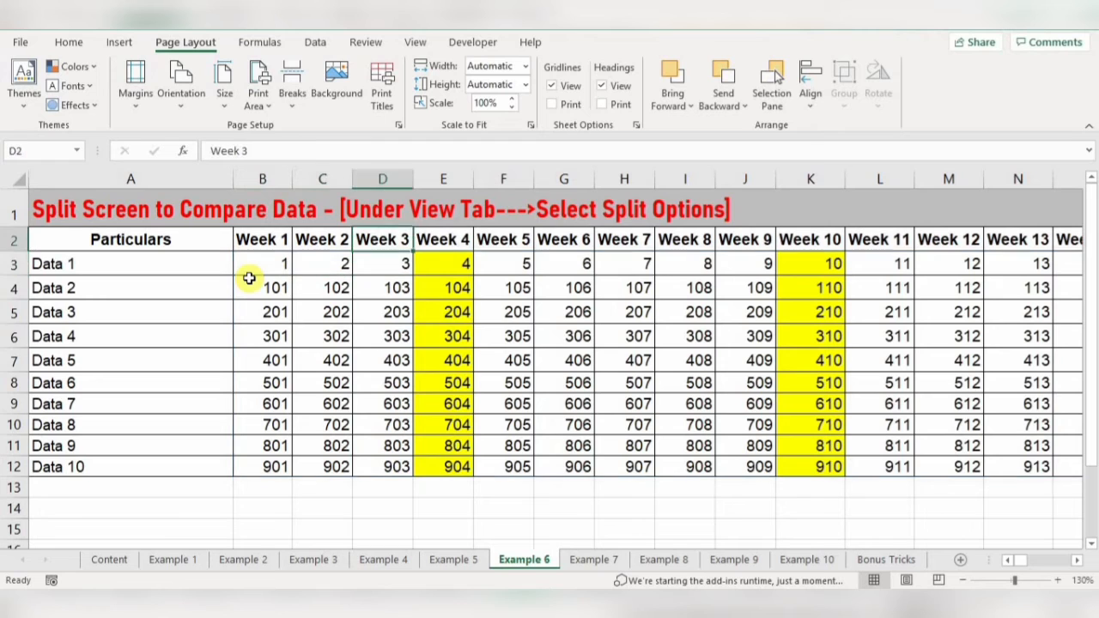
key(Right)
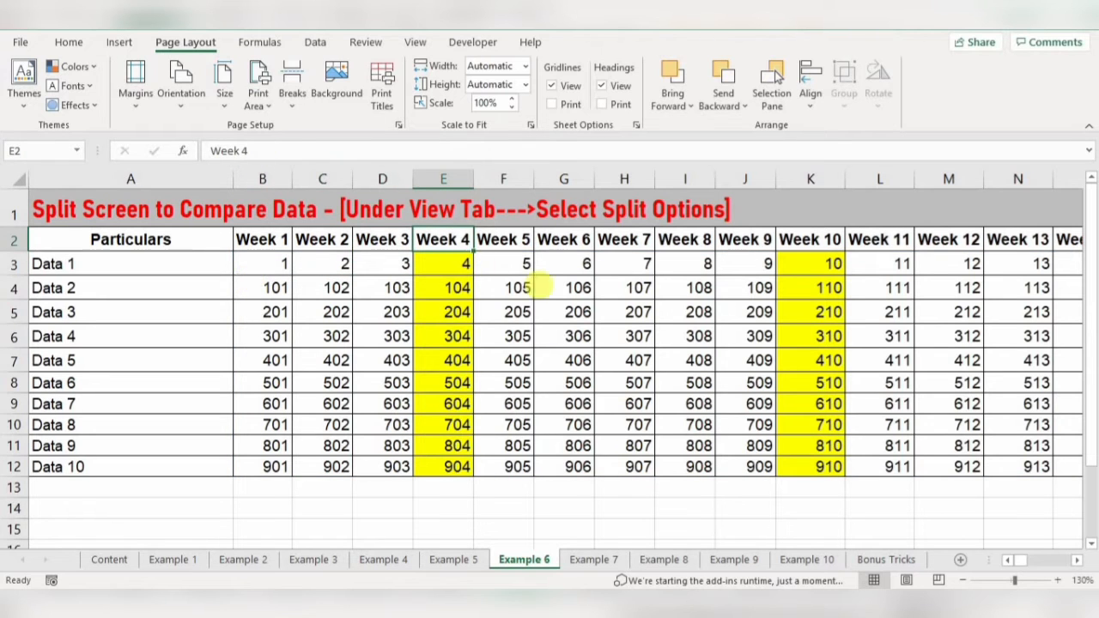
drag(1079, 564, 1080, 564)
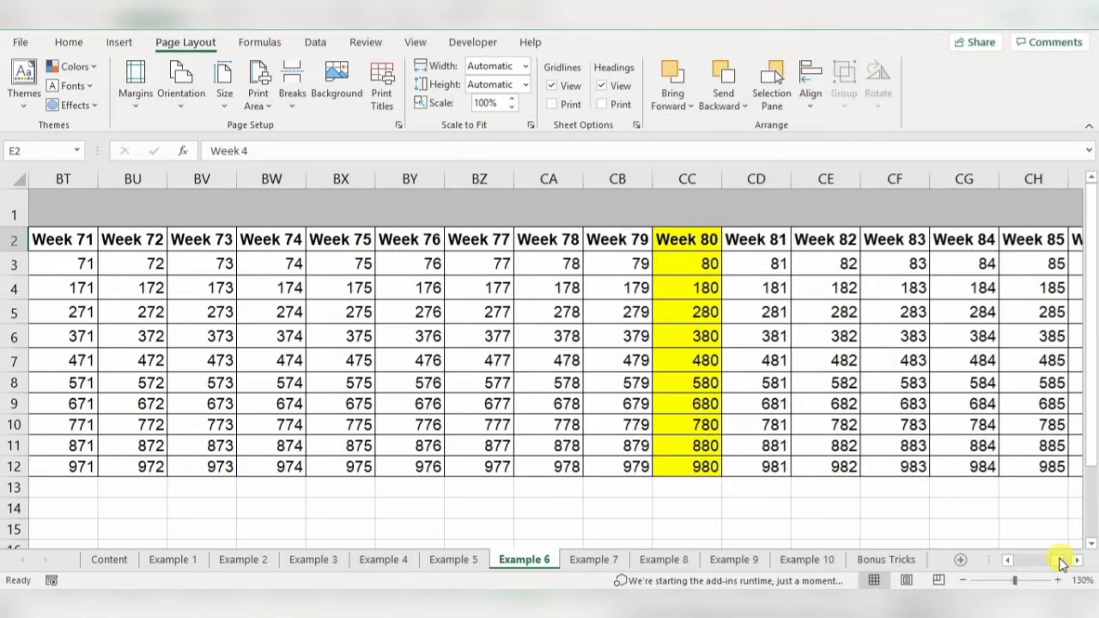
drag(1062, 564, 961, 562)
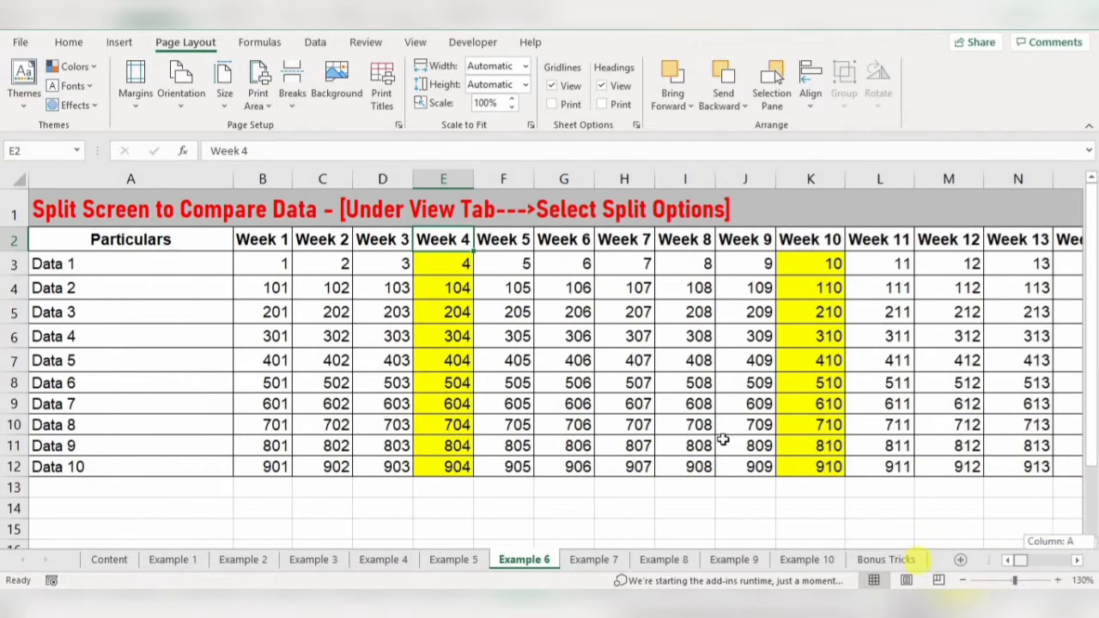
- Try selecting columns F through AC between the compared weeks, and return the selection to the Week 4 header
click(504, 179)
drag(504, 178, 1064, 189)
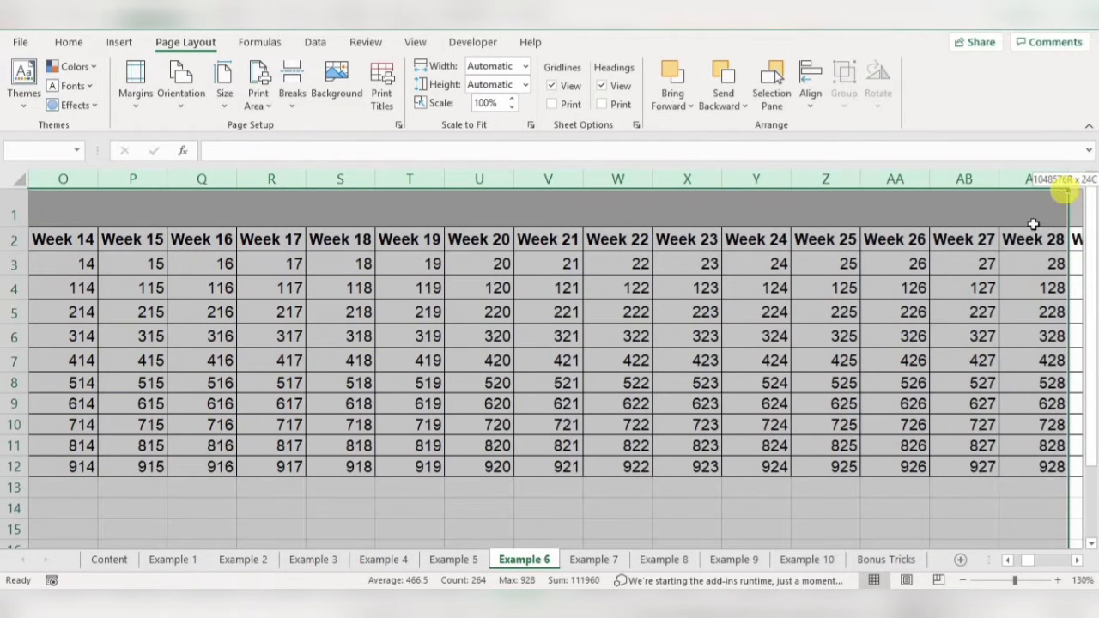
drag(1033, 224, 1033, 228)
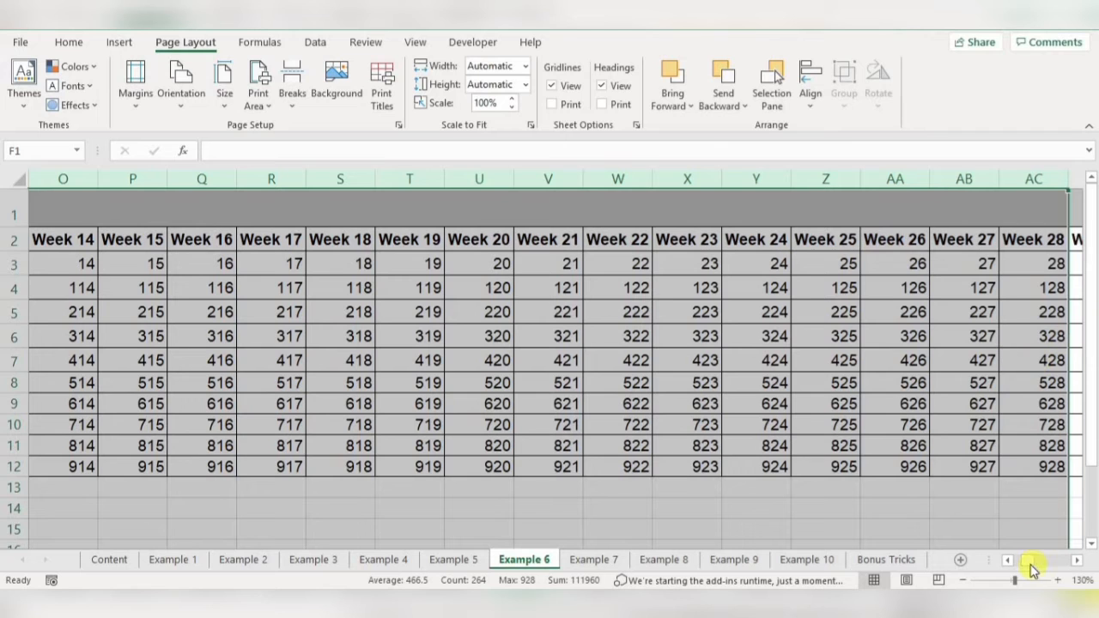
drag(1033, 570, 997, 563)
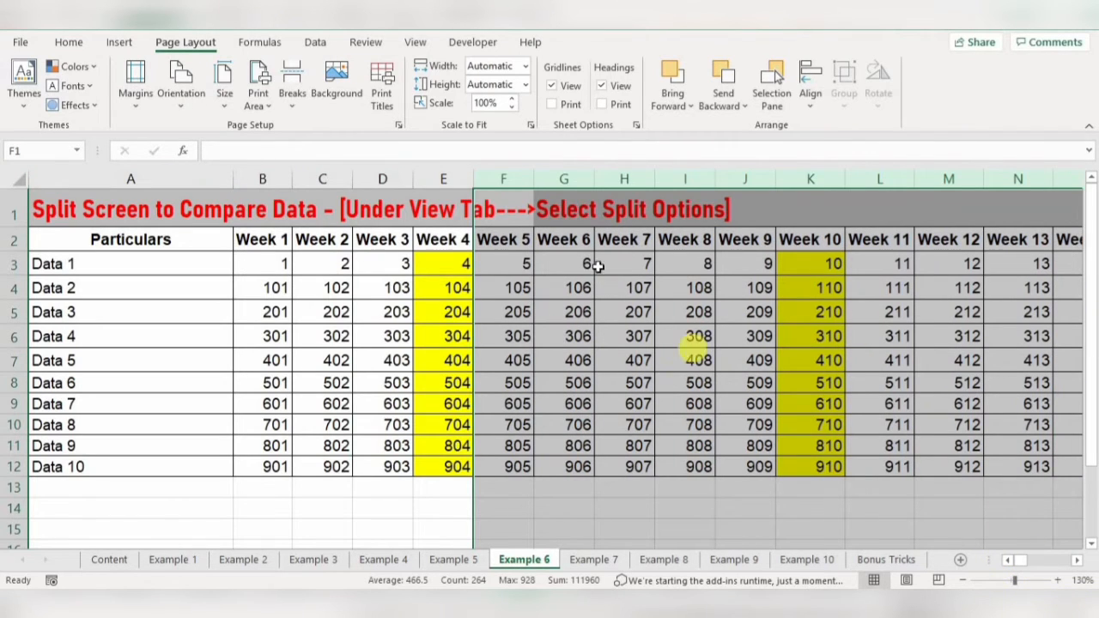
click(445, 239)
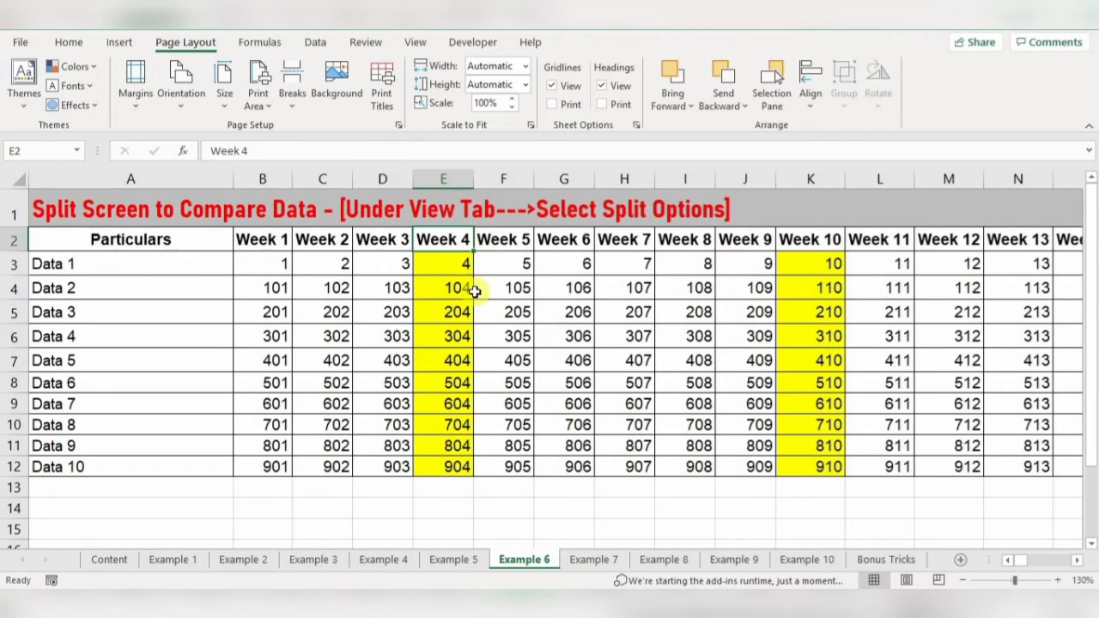
- Split the worksheet window into panes at cell B3, the first value under Week 1
click(415, 42)
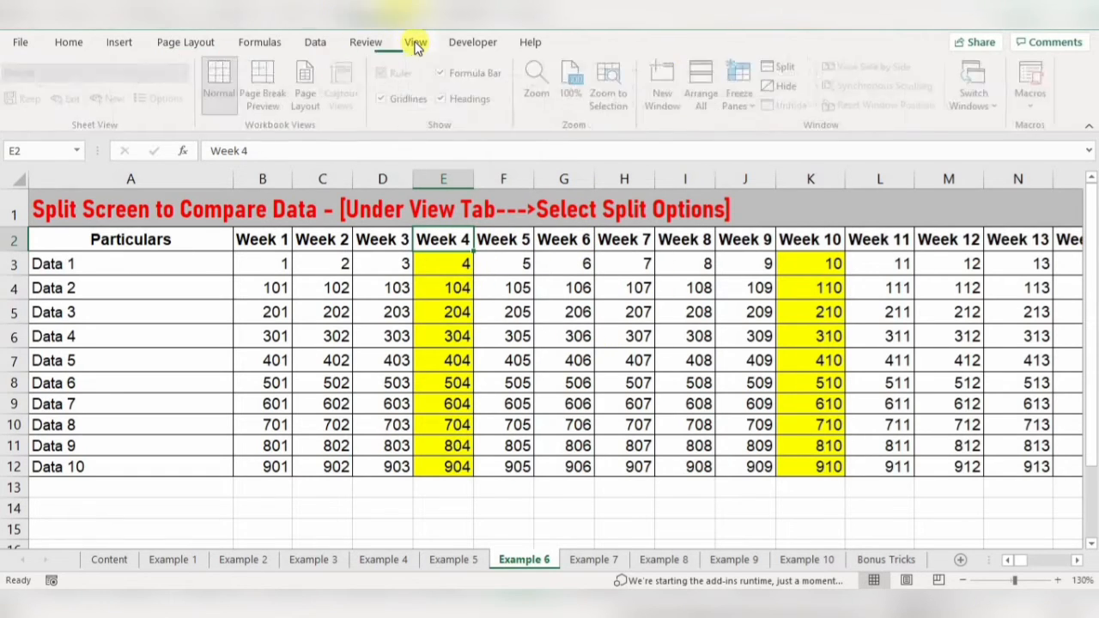
click(261, 263)
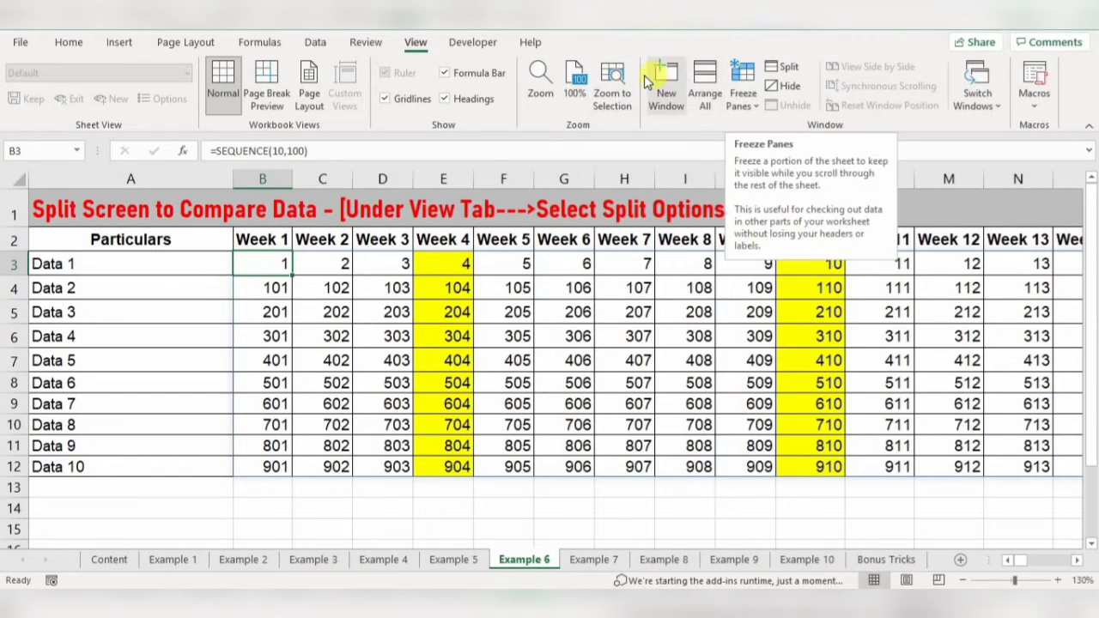
click(790, 67)
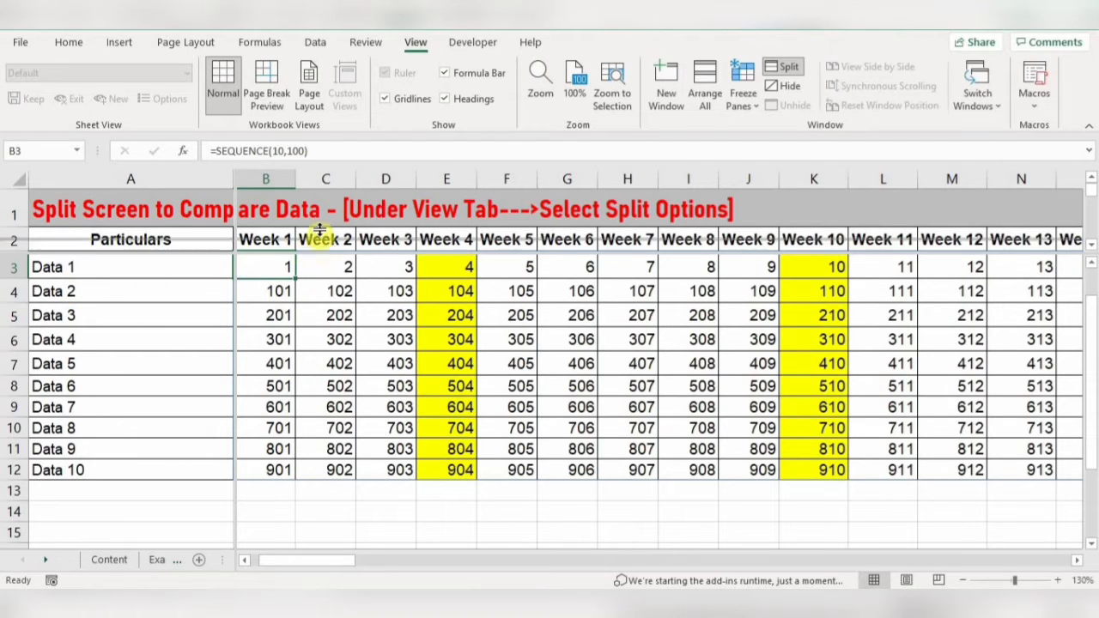
- Remove the horizontal split and move the vertical split to the edge just after the Week 4 column
drag(330, 188, 331, 186)
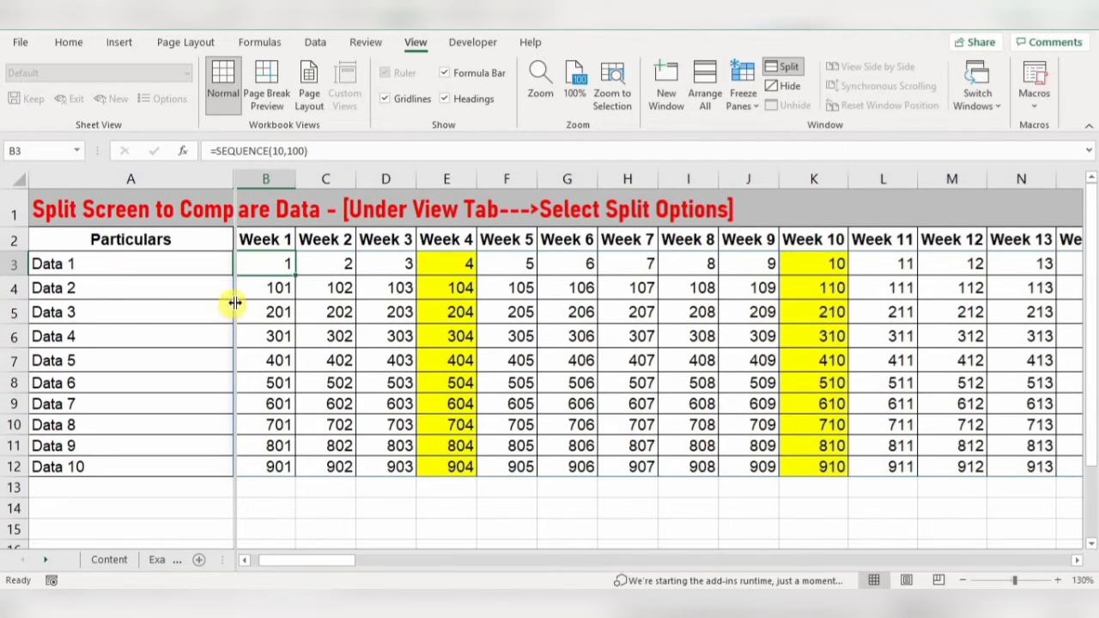
drag(235, 302, 478, 306)
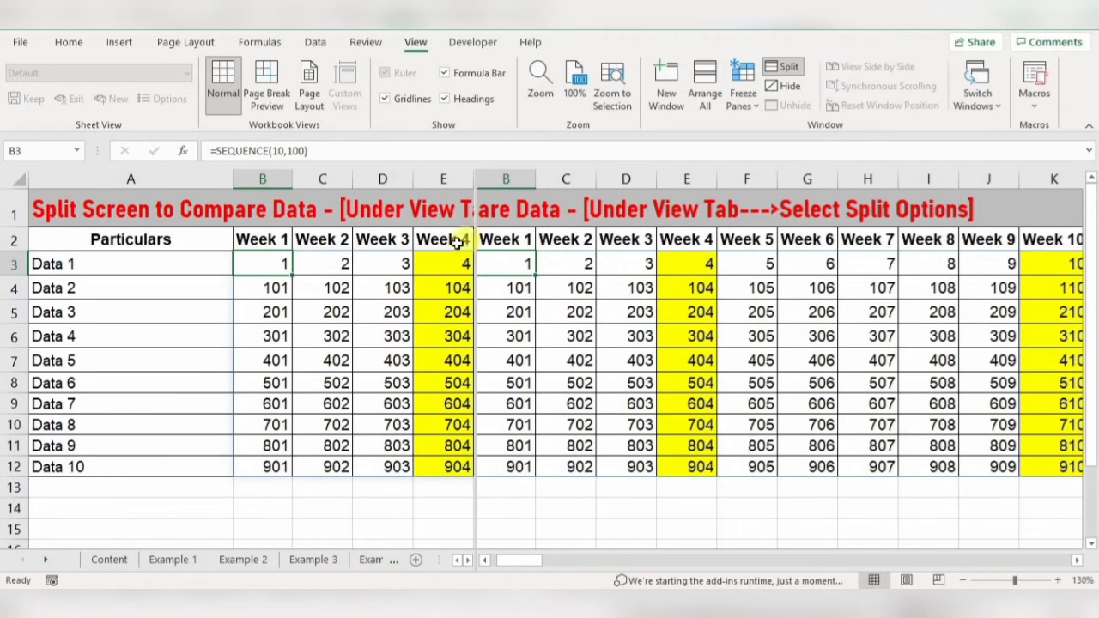
- Browse the weeks in the second pane and bring the Week 80 column directly beside Week 4 for comparison
click(761, 312)
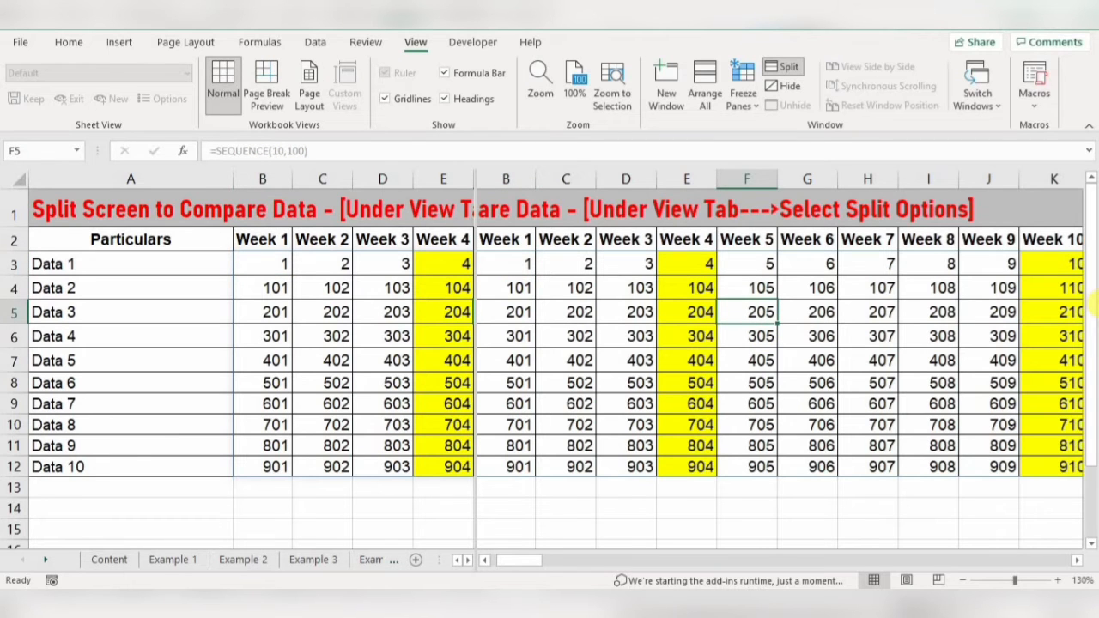
key(Right)
key(Right)
key(Right)
key(Right)
key(Right)
key(Right)
key(Right)
key(Right)
key(Right)
key(Right)
key(Right)
key(Right)
key(Right)
key(Right)
key(Right)
key(Right)
key(Right)
key(Right)
key(Right)
key(Right)
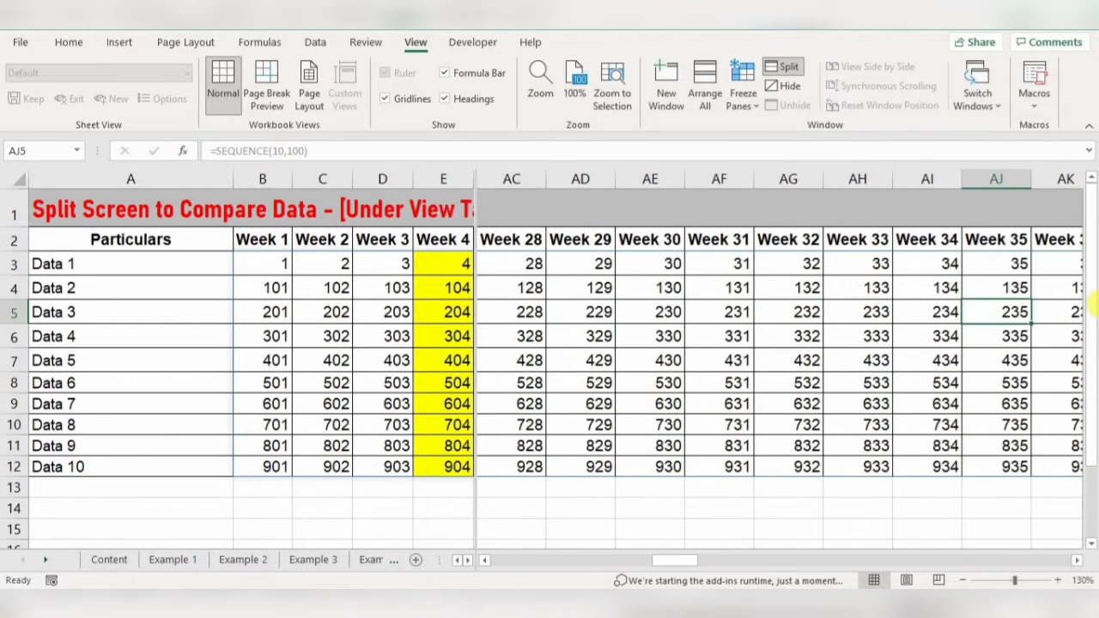
key(Right)
key(Right)
key(Right)
key(Right)
key(Right)
key(Right)
key(Right)
key(Right)
key(Right)
key(Right)
key(Right)
key(Right)
key(Right)
key(Right)
key(Right)
key(Right)
key(Right)
key(Right)
key(Right)
key(Right)
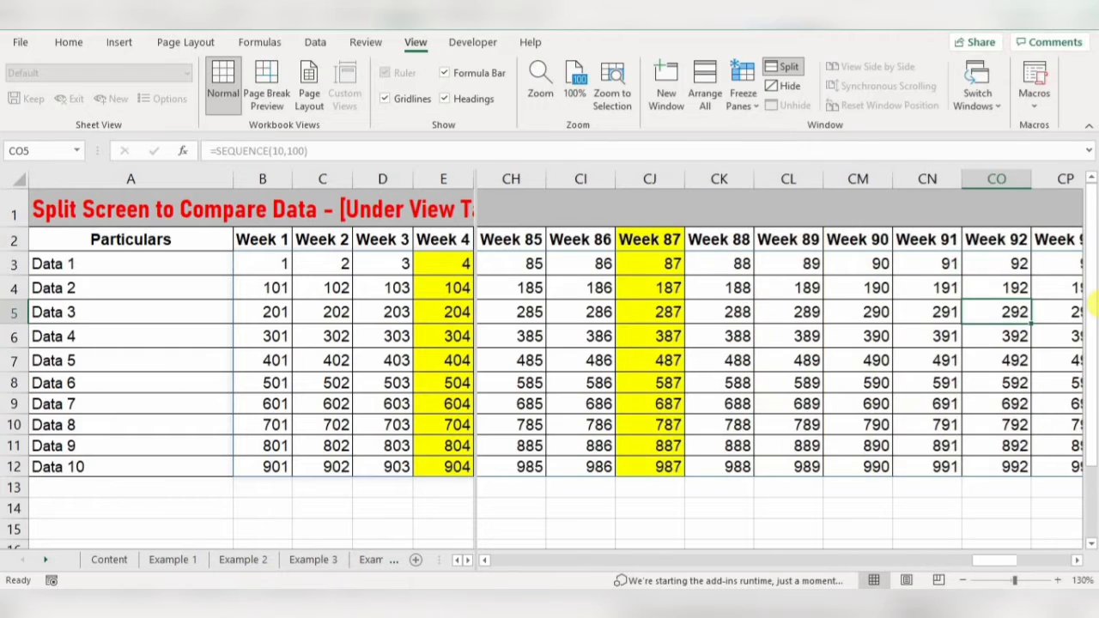
key(Left)
key(Left)
key(Left)
key(Left)
key(Left)
key(Left)
key(Left)
key(Left)
key(Left)
key(Left)
key(Left)
key(Left)
key(Left)
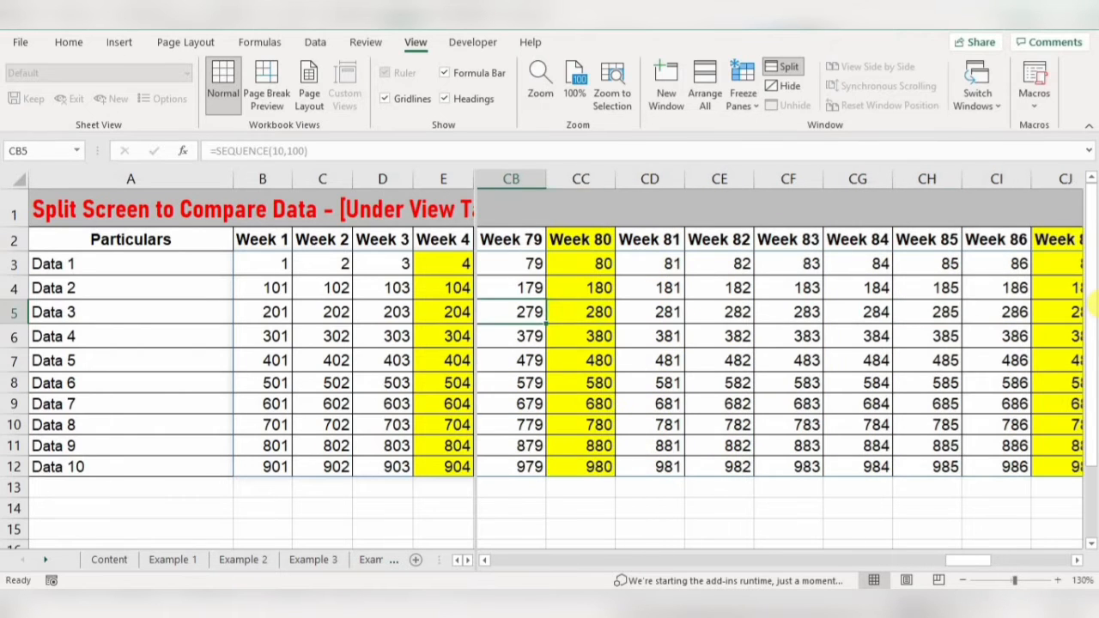
key(Right)
key(Right)
key(Right)
key(Right)
key(Right)
key(Right)
key(Right)
key(Right)
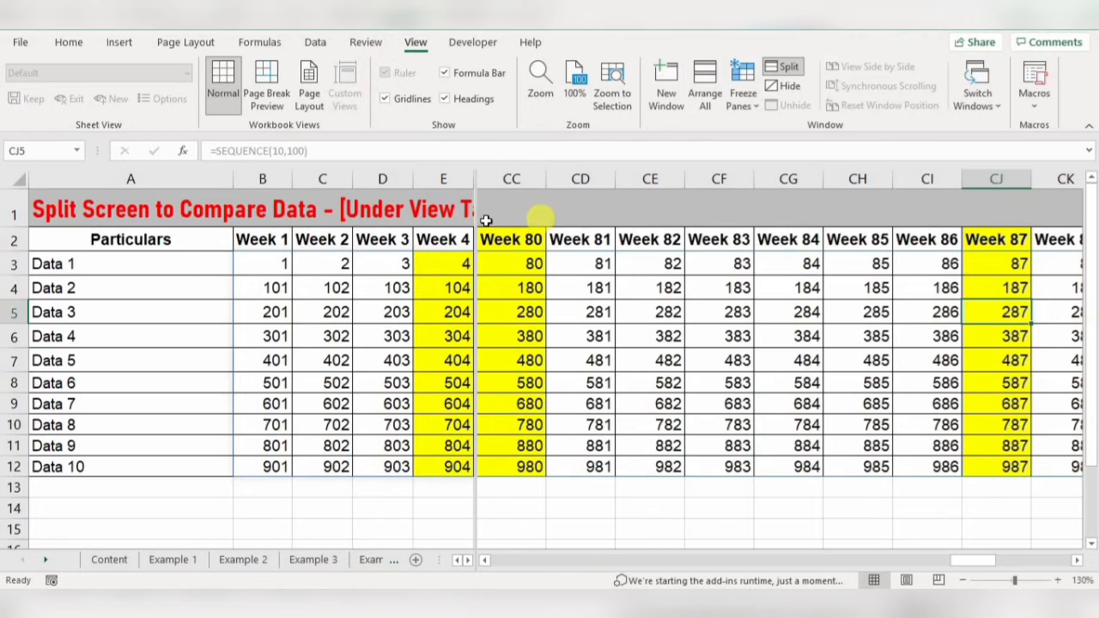
- Move further through the second pane until the Week 90 column sits directly beside Week 4
click(605, 286)
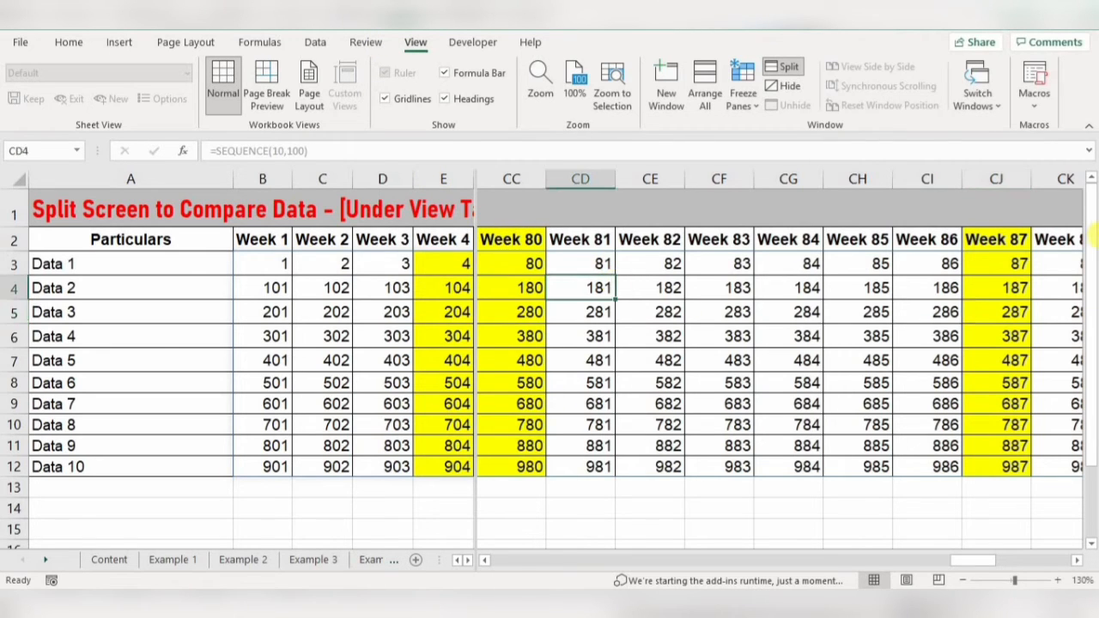
key(Right)
key(Right)
key(Right)
key(Right)
key(Right)
key(Right)
key(Right)
key(Right)
key(Right)
key(Right)
key(Right)
key(Right)
key(Right)
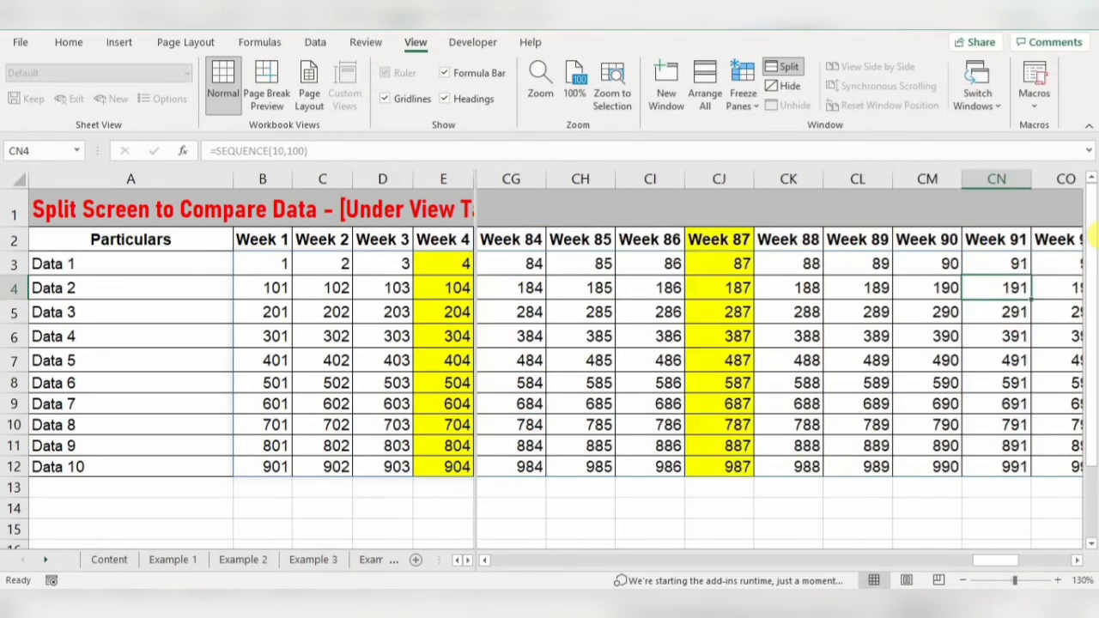
key(Right)
key(Right)
key(Right)
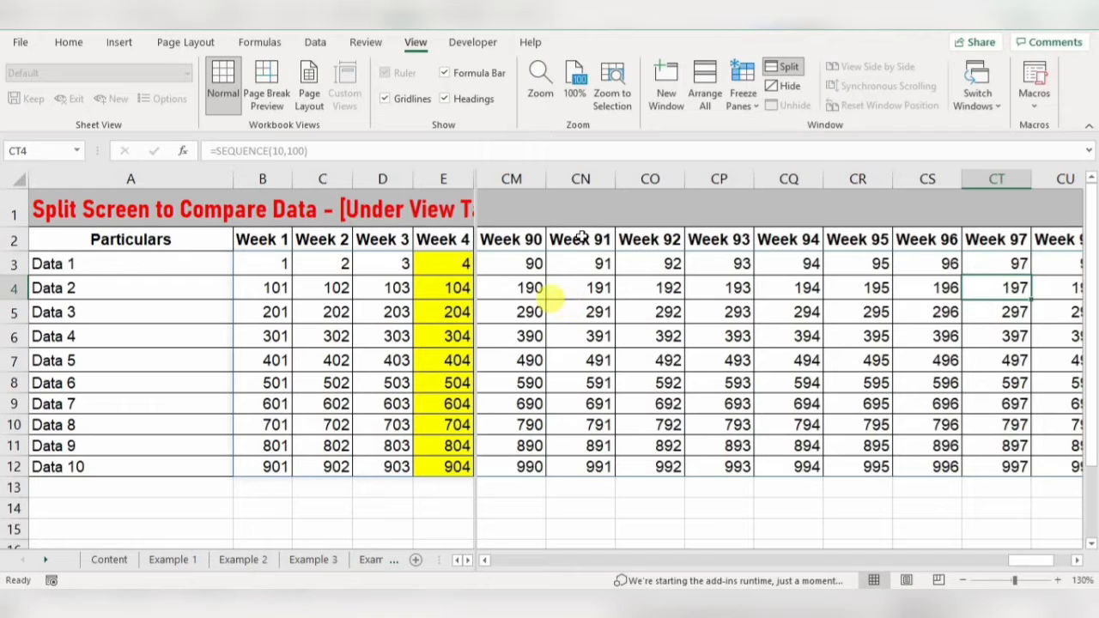
- Move through the first pane from the Week 4 header to Week 10 to compare it with Week 90
click(434, 240)
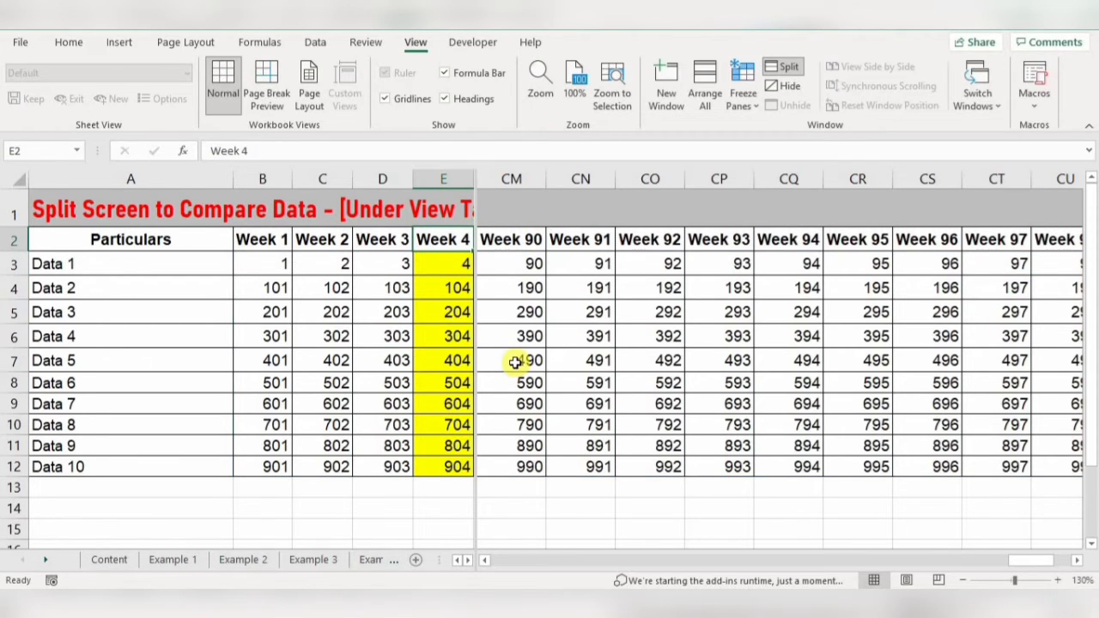
key(Right)
key(Right)
key(Right)
key(Right)
key(Right)
key(Right)
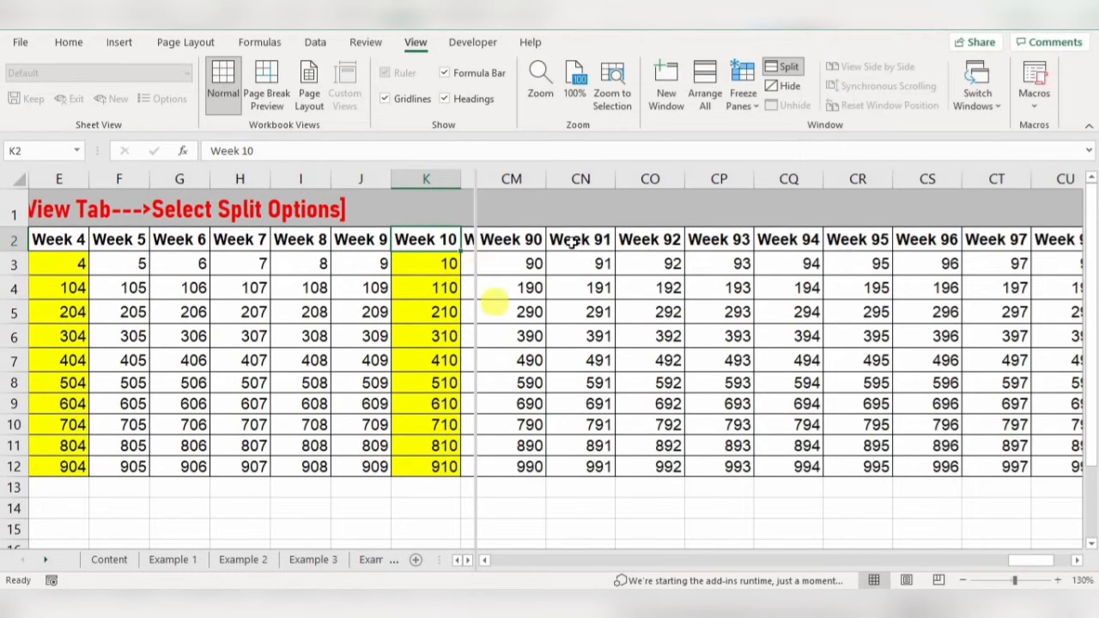
- Move through the first pane from Week 10 to the Week 20 column to compare it with Week 90
key(Right)
key(Right)
key(Right)
key(Right)
key(Right)
key(Right)
key(Right)
key(Right)
key(Right)
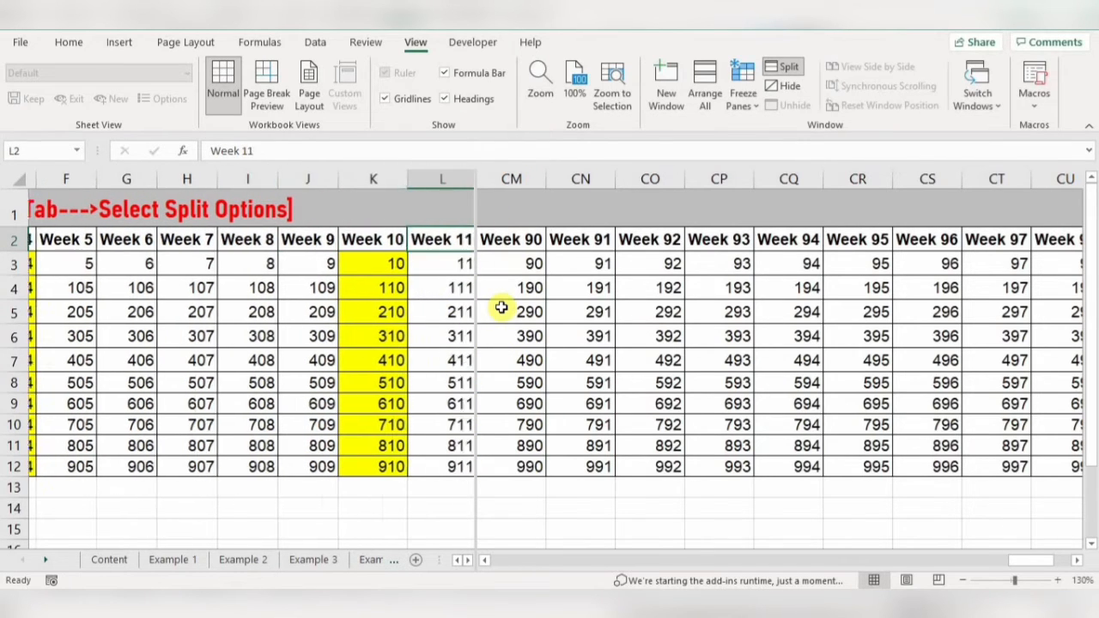
key(Right)
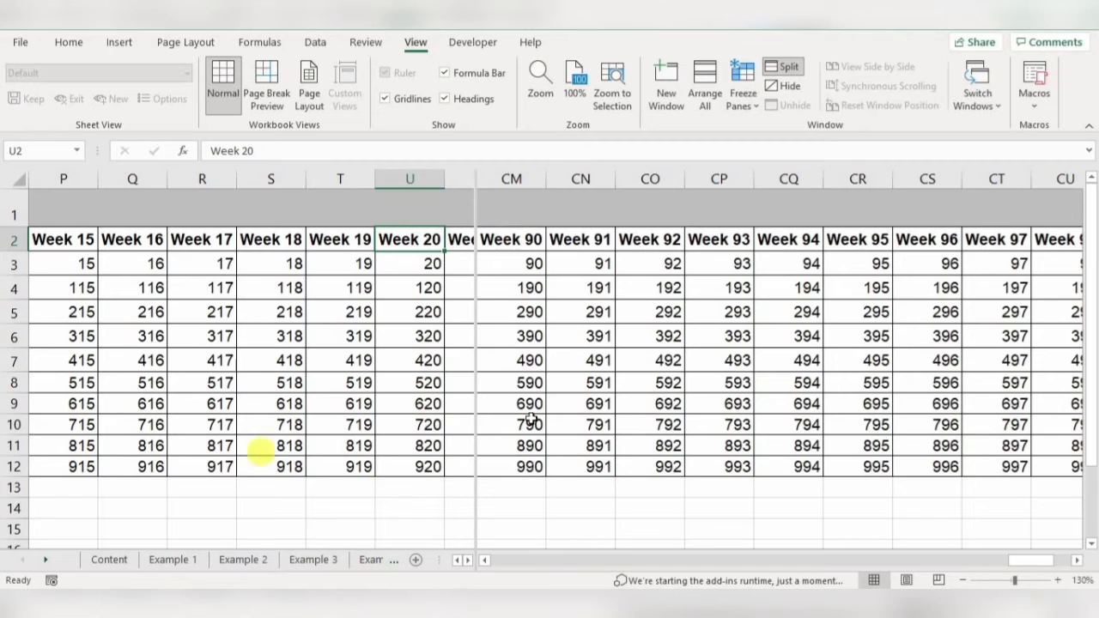
click(263, 524)
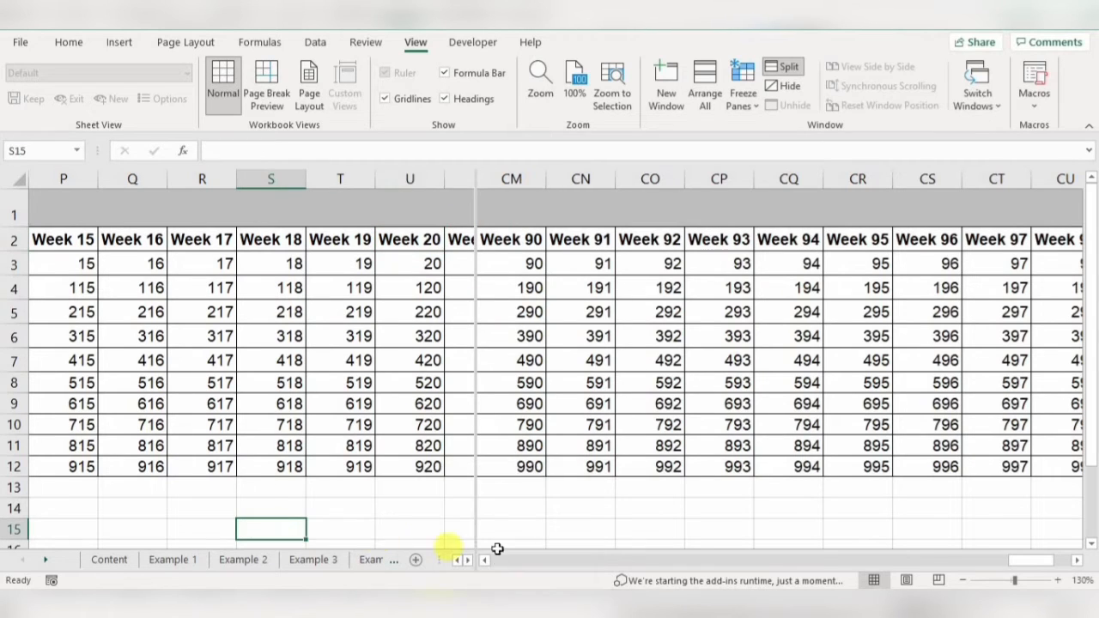
click(269, 488)
click(644, 494)
click(359, 489)
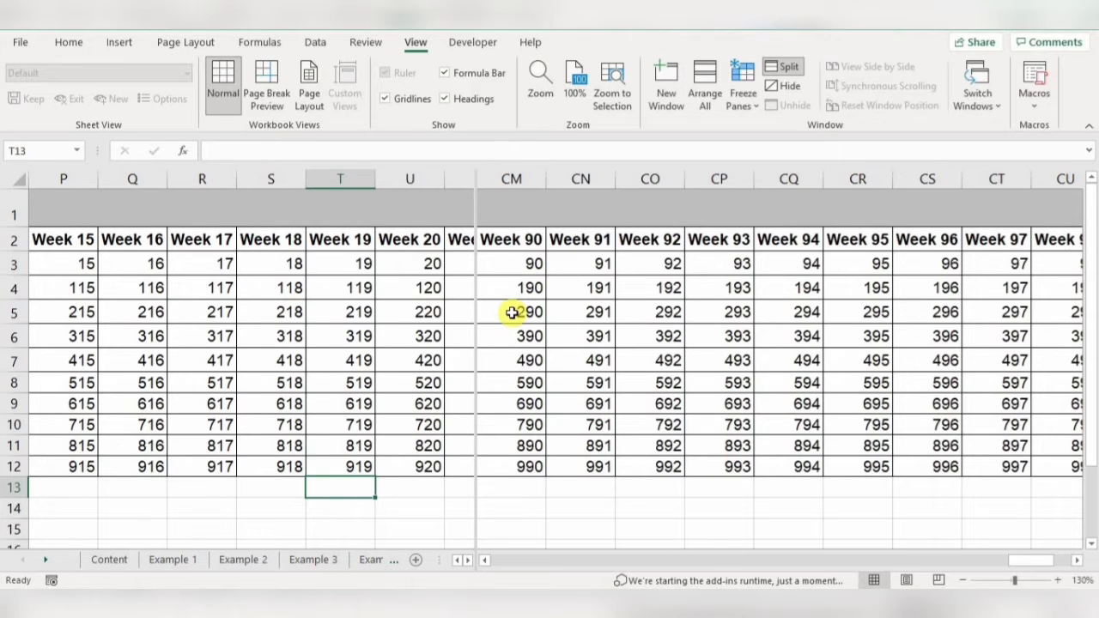
- Move through row 5 of the first pane until the Week 23 column is in view beside Week 90
click(220, 318)
key(Right)
key(Right)
key(Right)
key(Right)
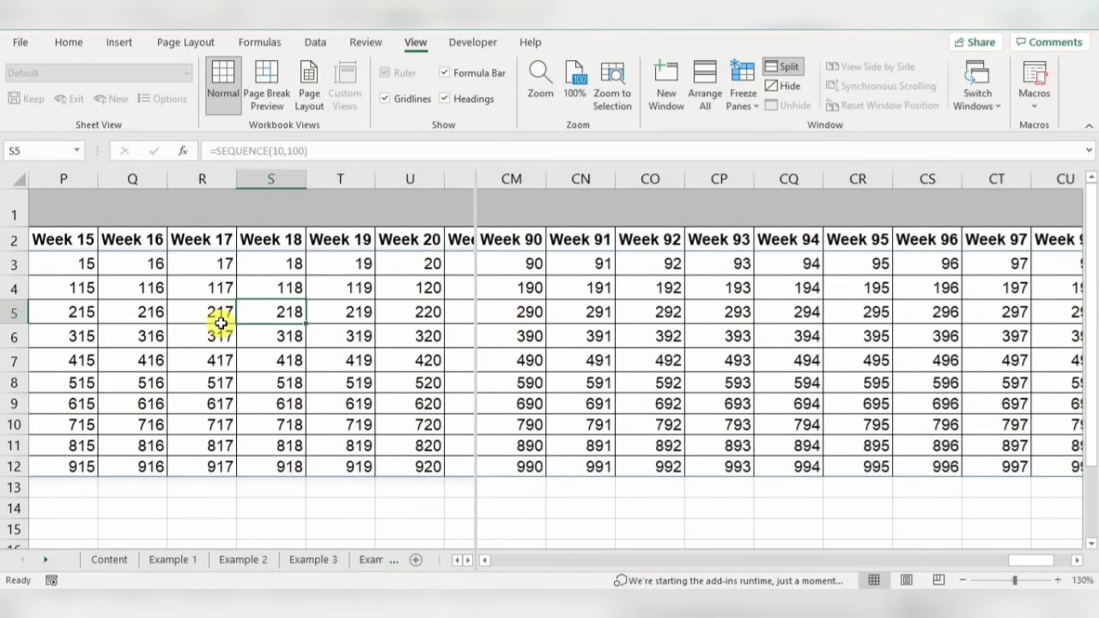
key(Right)
key(Right)
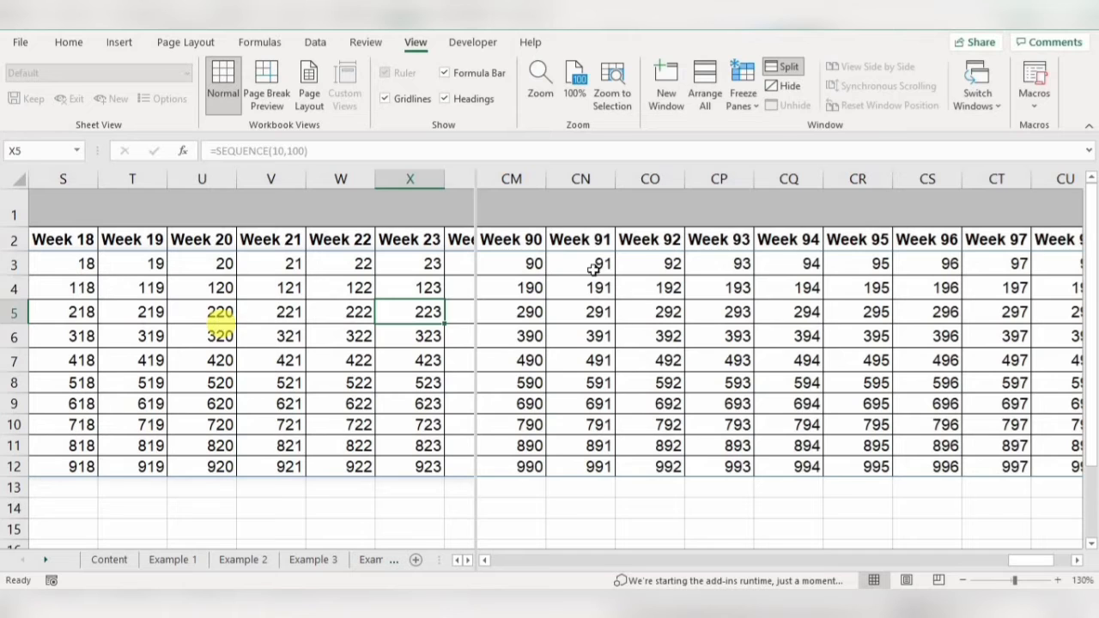
- Browse the second pane back past Week 80 and forward to Week 87, keeping the first pane in place for comparison
click(604, 269)
key(Right)
key(Right)
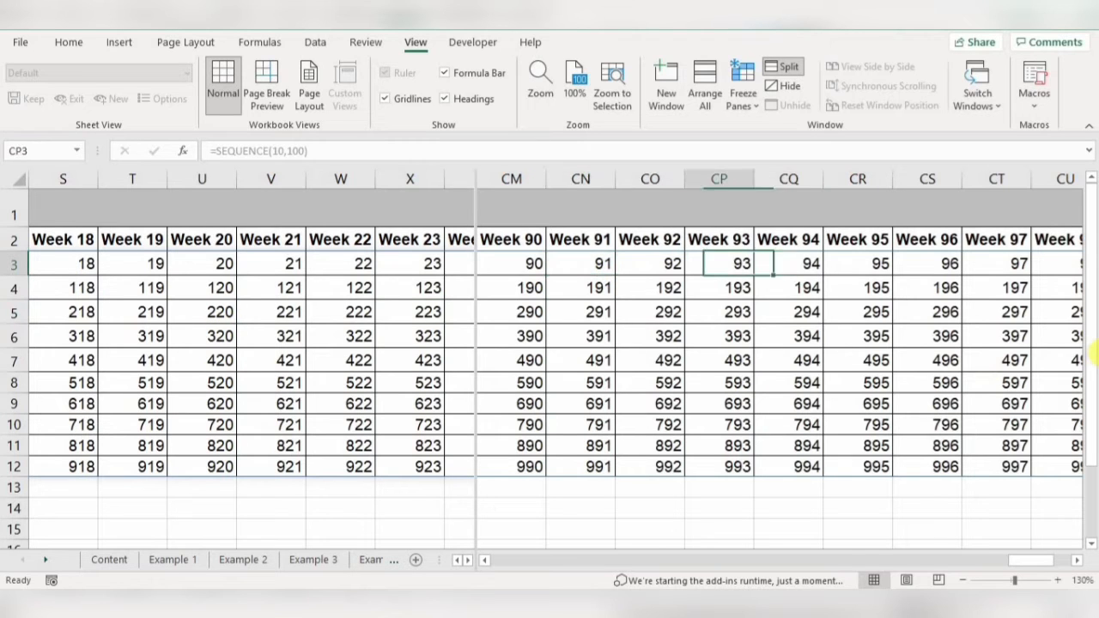
key(Left)
key(Left)
key(Left)
key(Left)
key(Left)
key(Left)
key(Left)
key(Left)
key(Left)
key(Left)
key(Left)
key(Left)
key(Left)
key(Left)
key(Left)
key(Left)
key(Left)
key(Right)
key(Right)
key(Right)
key(Right)
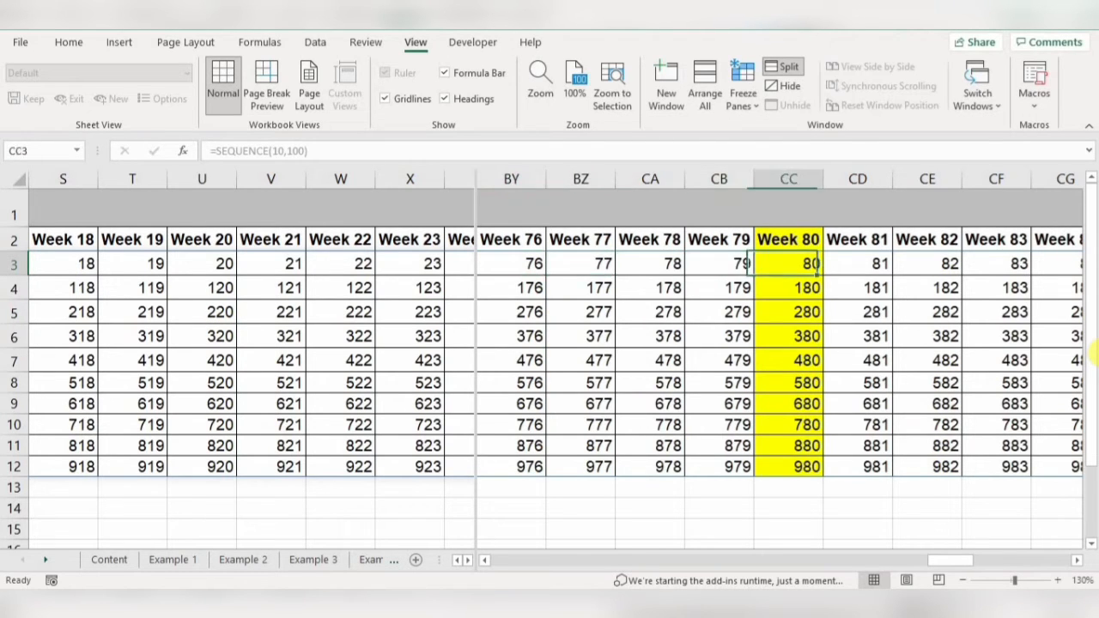
key(Right)
key(Right)
key(Right)
key(Right)
key(Right)
key(Right)
key(Right)
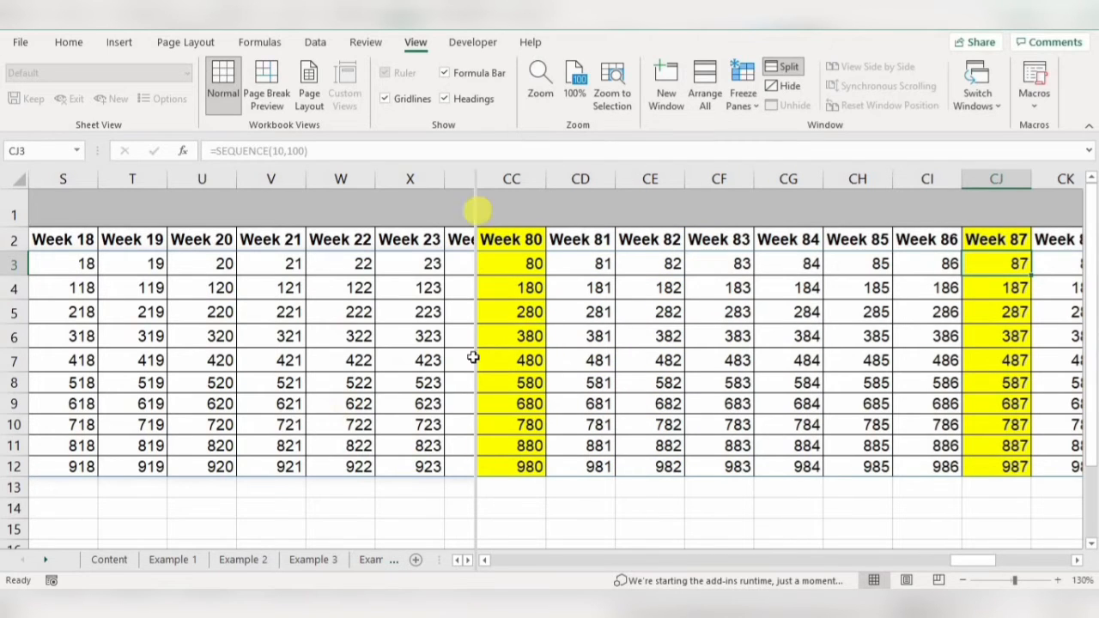
- Remove the split from the Example 6 sheet and return to the first data cell, B3
click(783, 68)
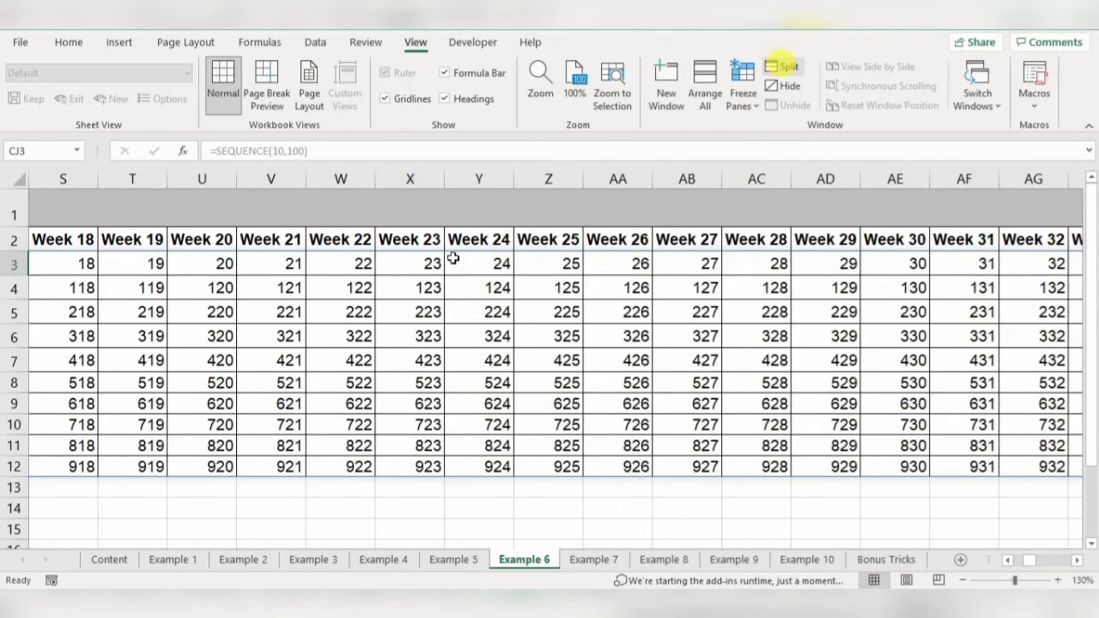
click(230, 262)
key(ctrl+Home)
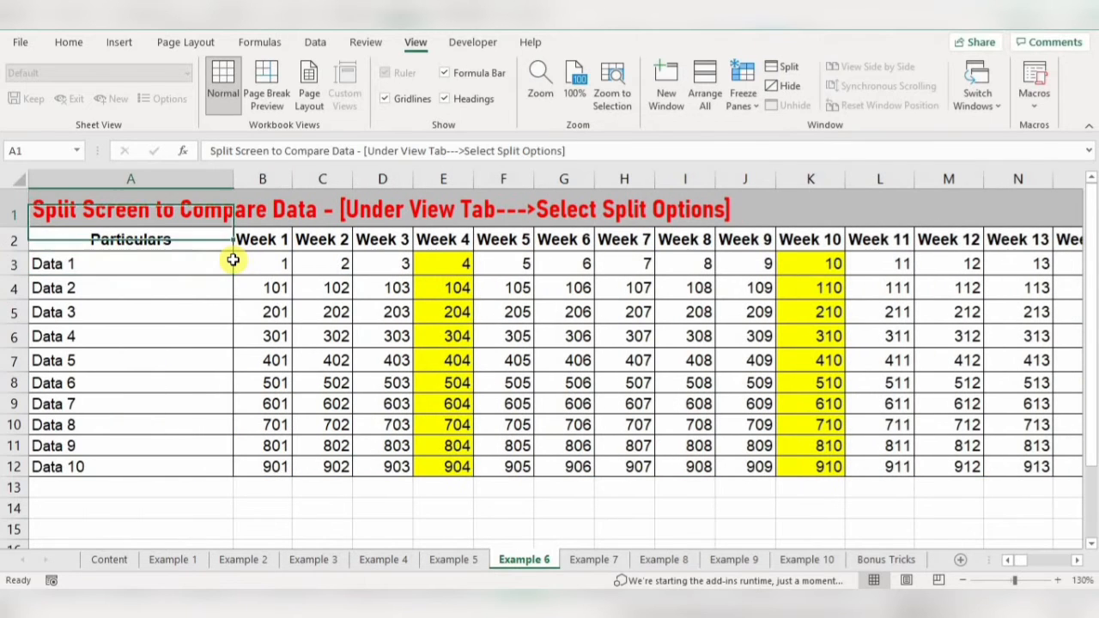
key(Down)
key(Right)
key(Right)
key(Left)
key(Down)
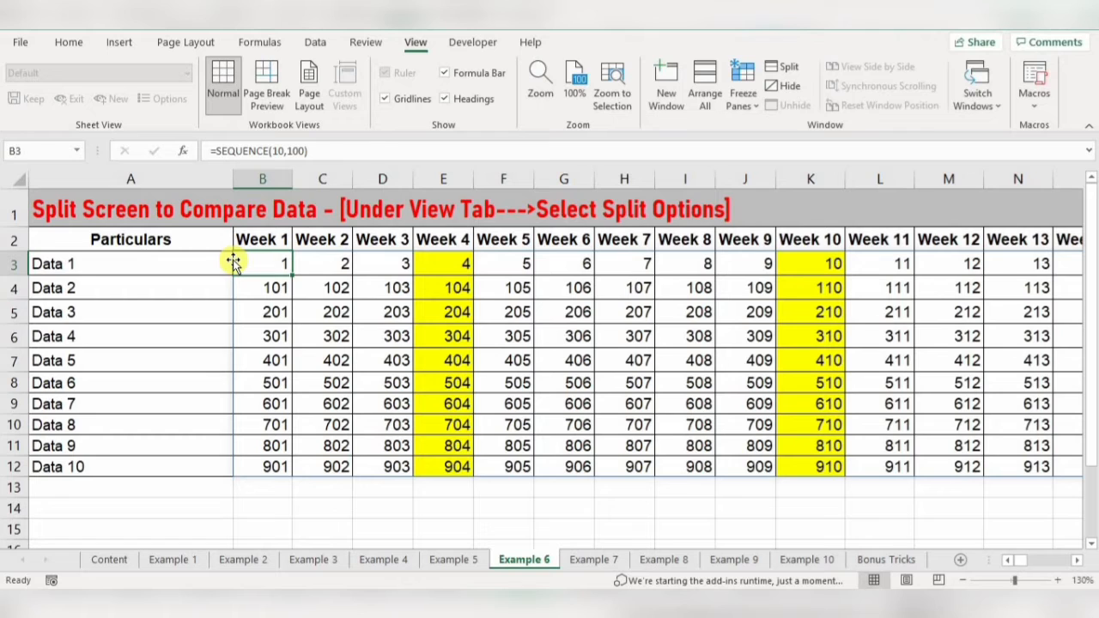
- Go back to the Content sheet and open the Example 7 sheet on moving rows and columns from its list
key(ctrl+Page_Up)
key(ctrl+Page_Up)
key(ctrl+Page_Up)
key(ctrl+Page_Up)
key(ctrl+Page_Up)
key(ctrl+Page_Up)
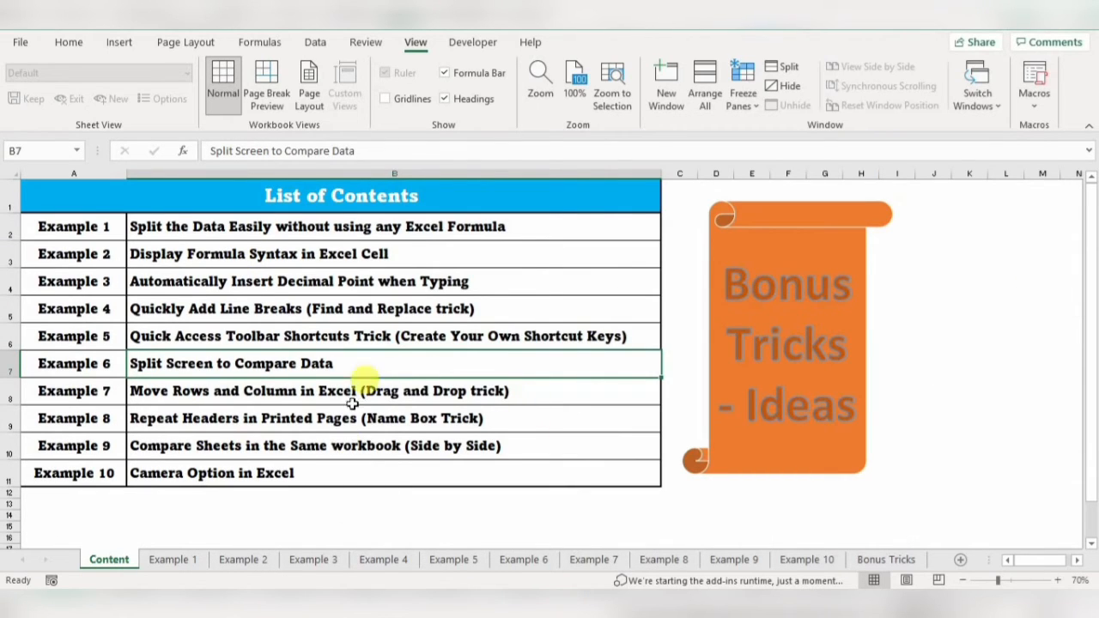
click(451, 396)
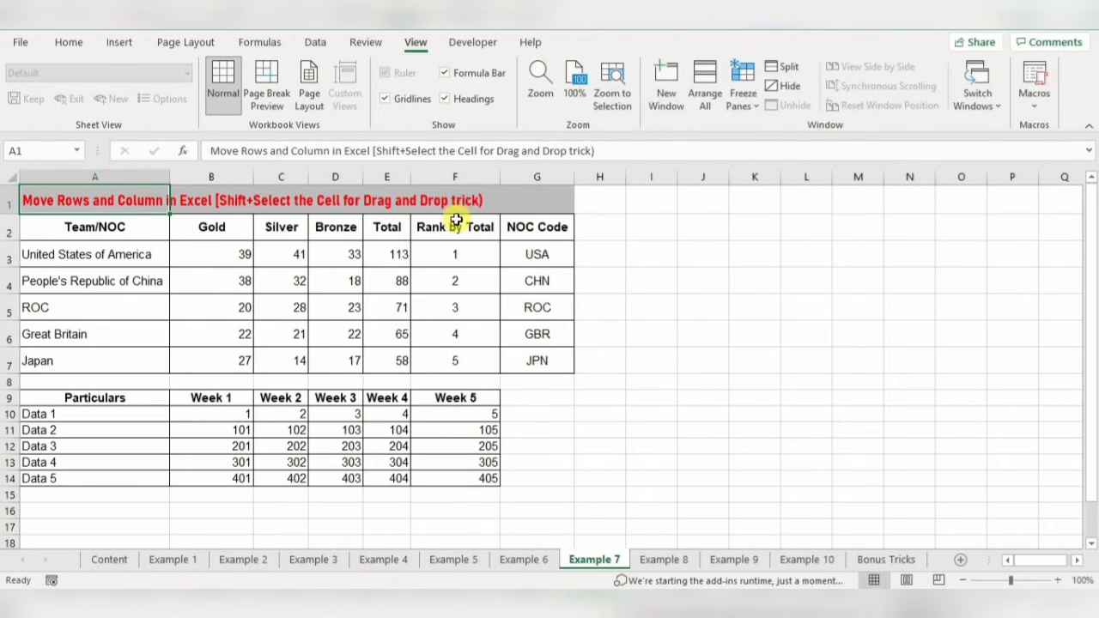
- Try cutting the whole Rank by Total column F and inserting it before the Gold column, and undo the insertion
drag(456, 223, 451, 365)
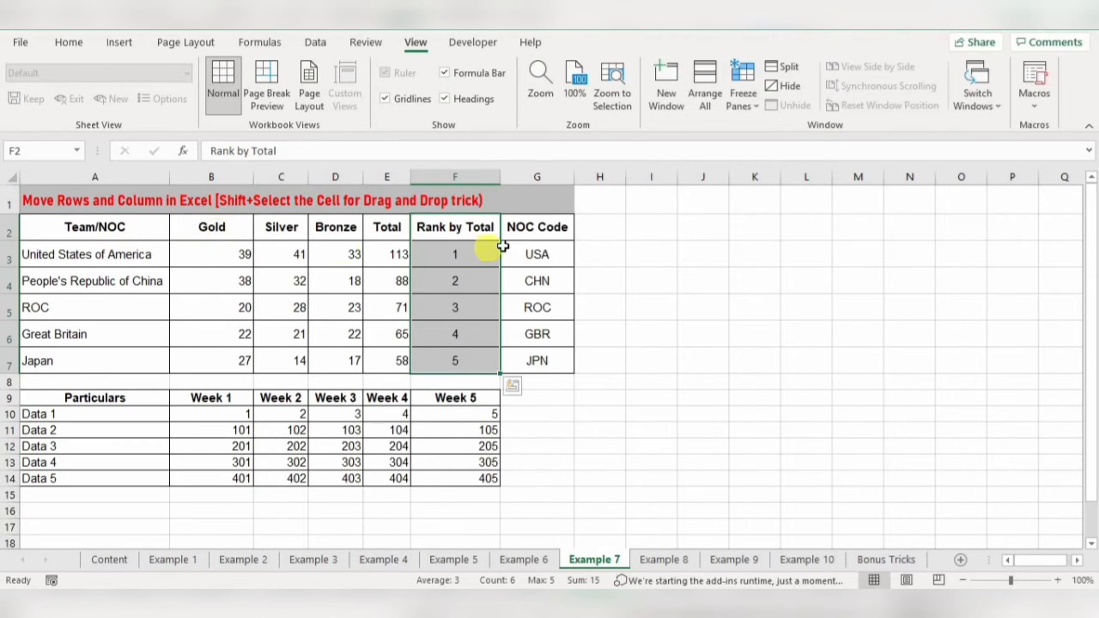
click(461, 171)
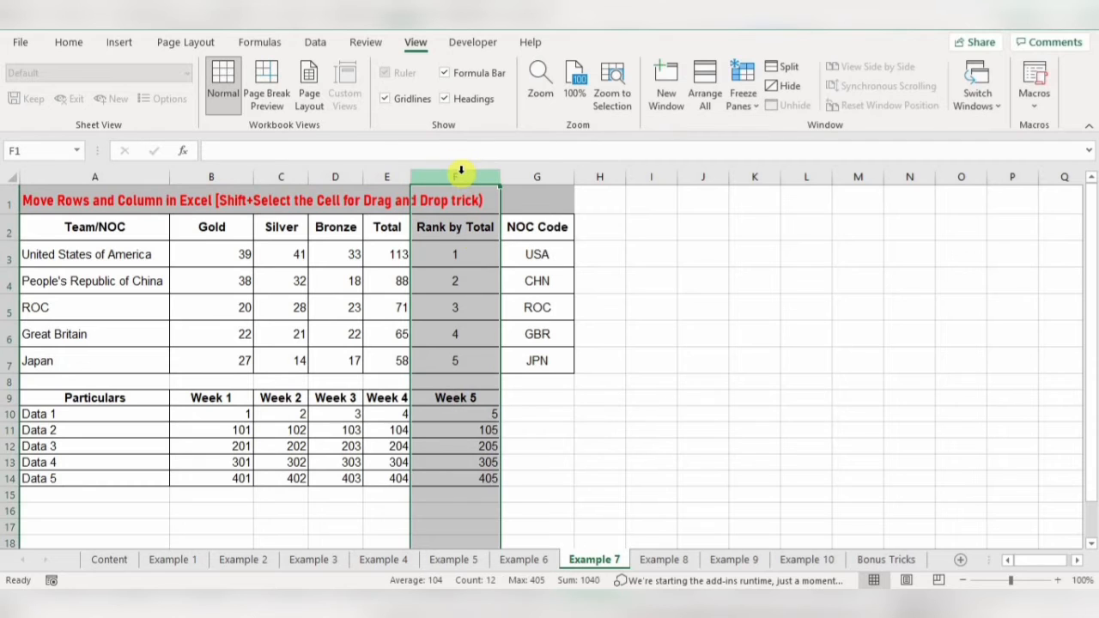
key(ctrl+x)
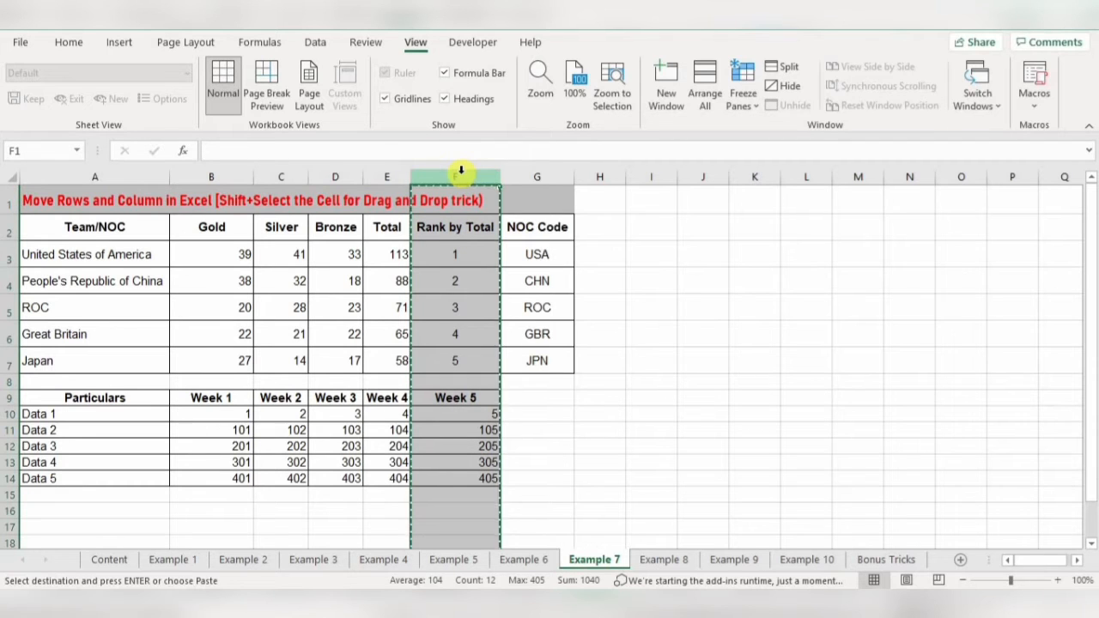
click(225, 175)
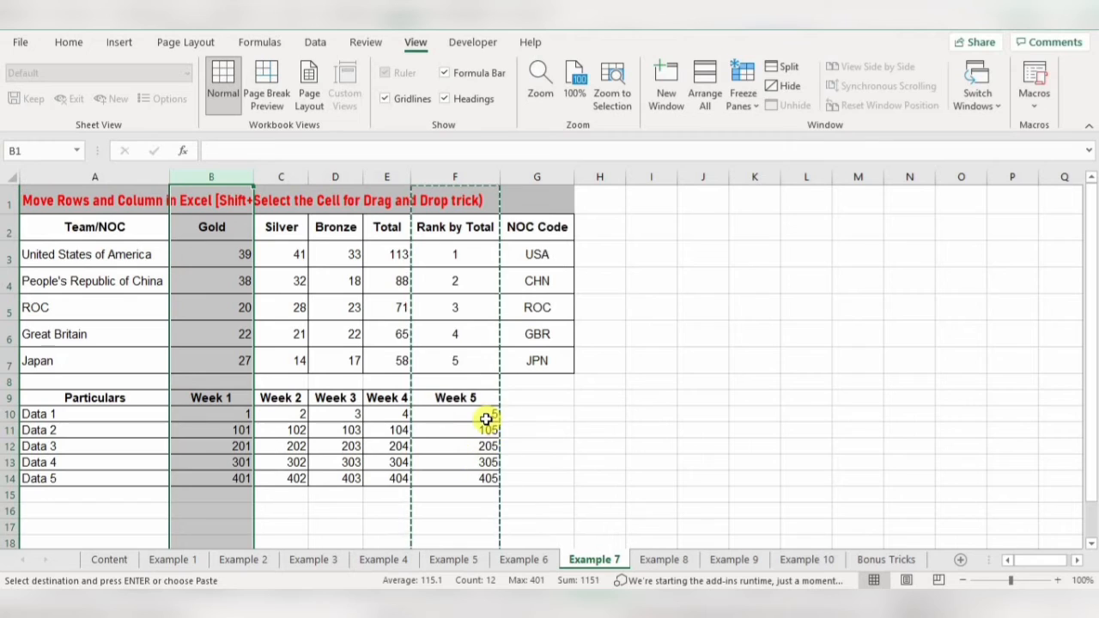
key(ctrl+shift+plus)
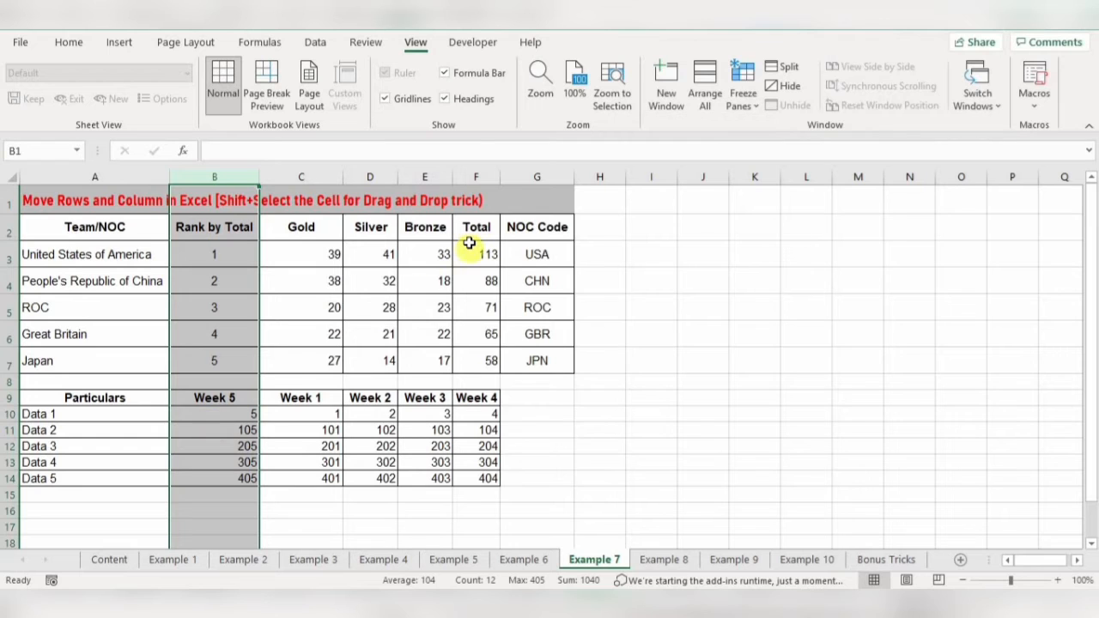
key(ctrl+z)
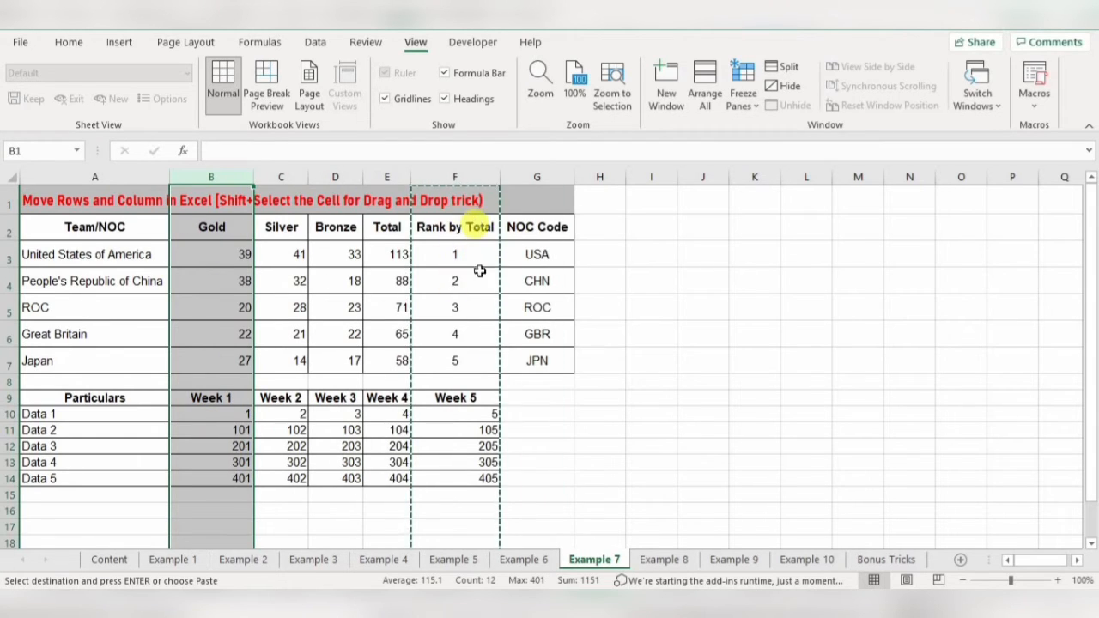
- Try moving only the Rank by Total cells F2:F7 onto the Gold cells B2:B7, replacing their data, and undo the move
drag(472, 227, 498, 362)
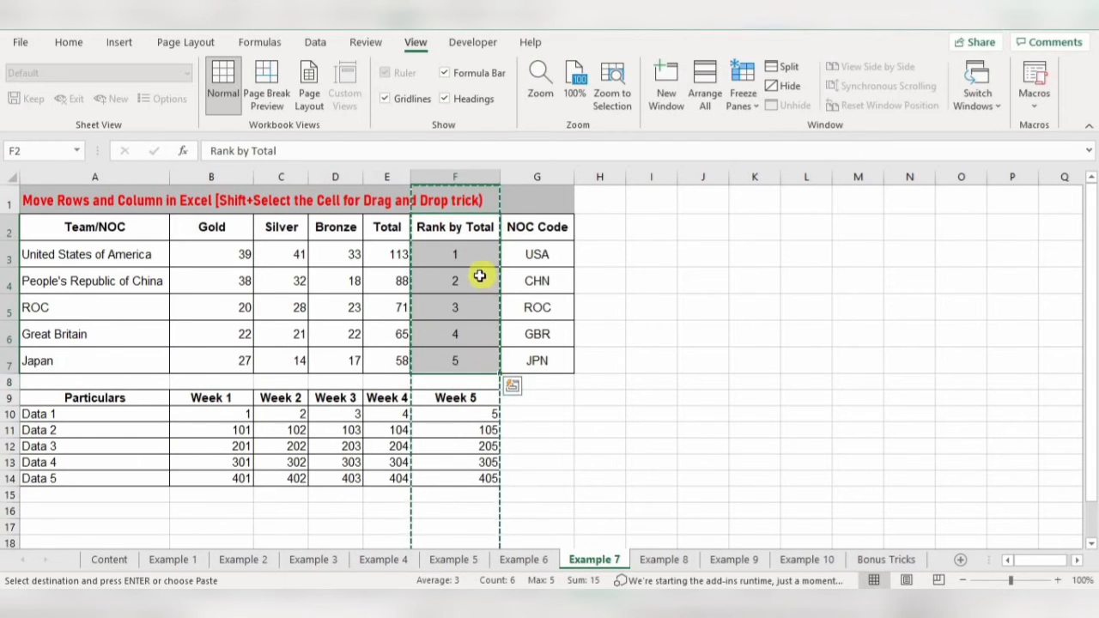
key(Escape)
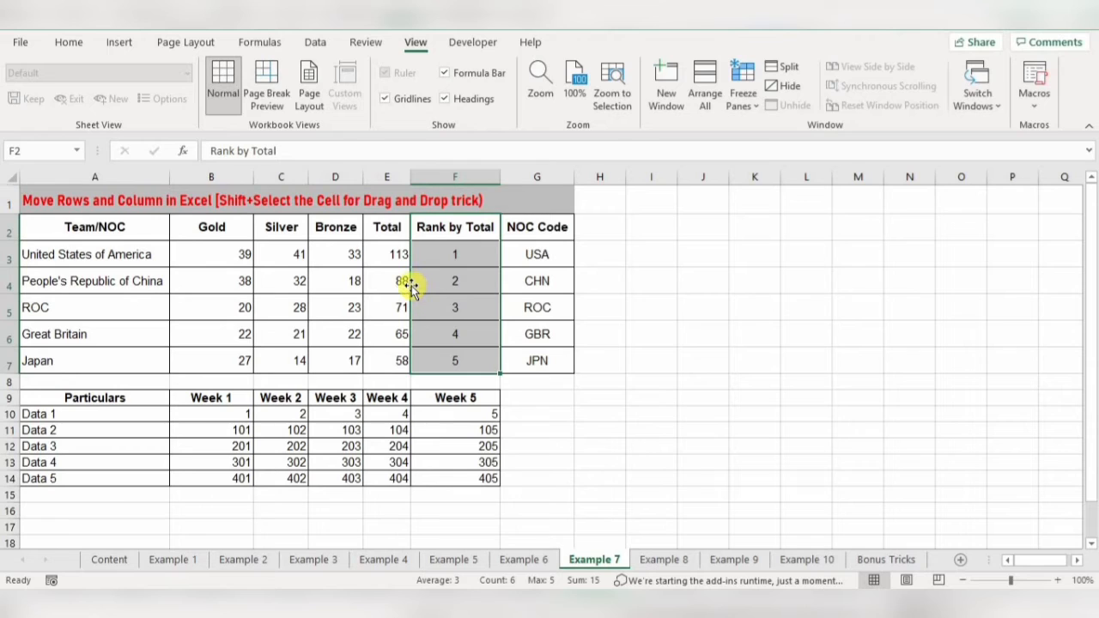
drag(411, 290, 209, 284)
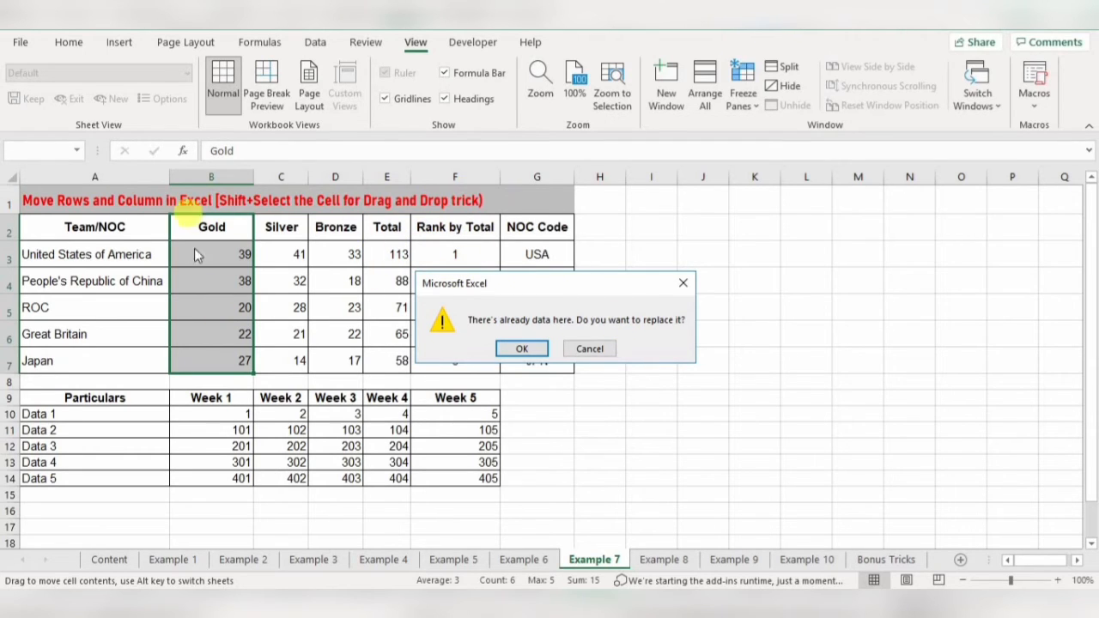
click(521, 350)
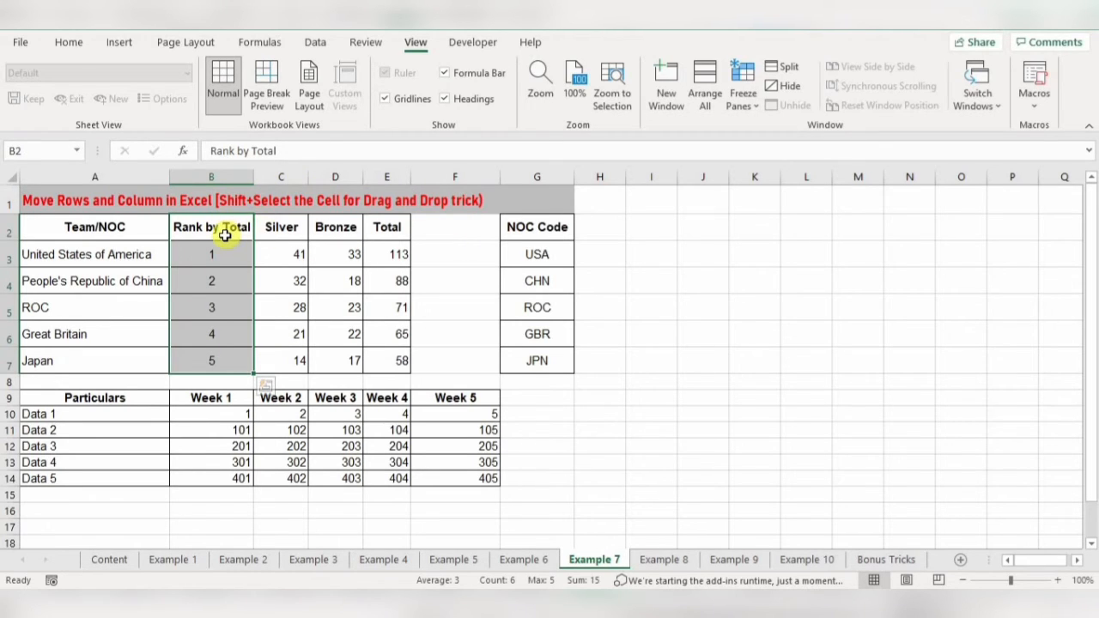
drag(225, 237, 455, 232)
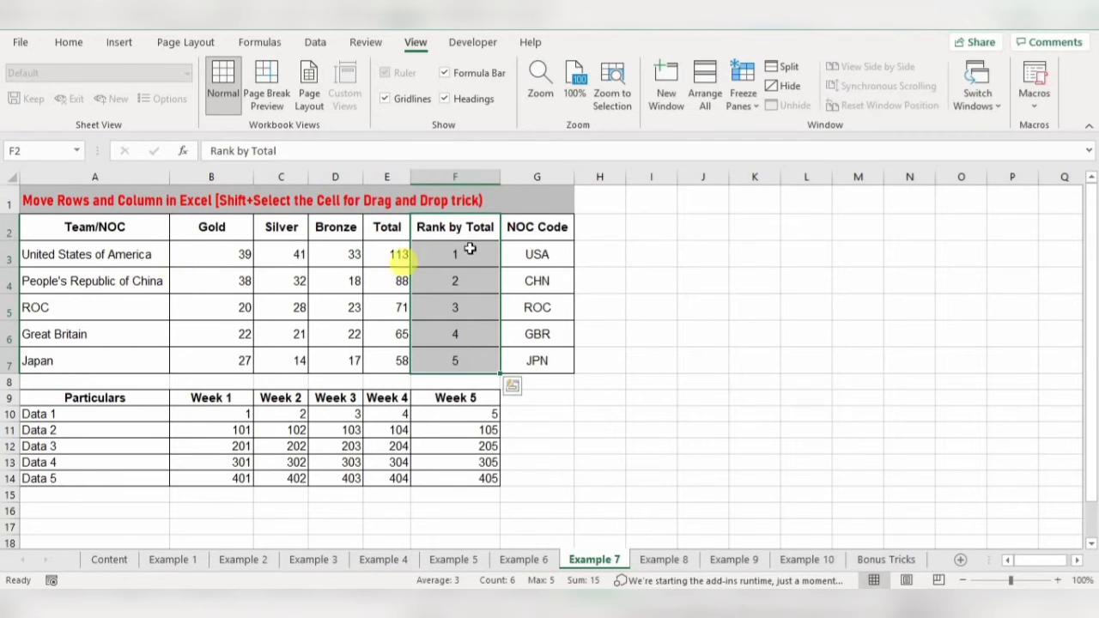
- Insert the Rank by Total cells F2:F7 before Gold without overwriting data, and move the People's Republic of China row A4:G4 below ROC
drag(455, 229, 485, 361)
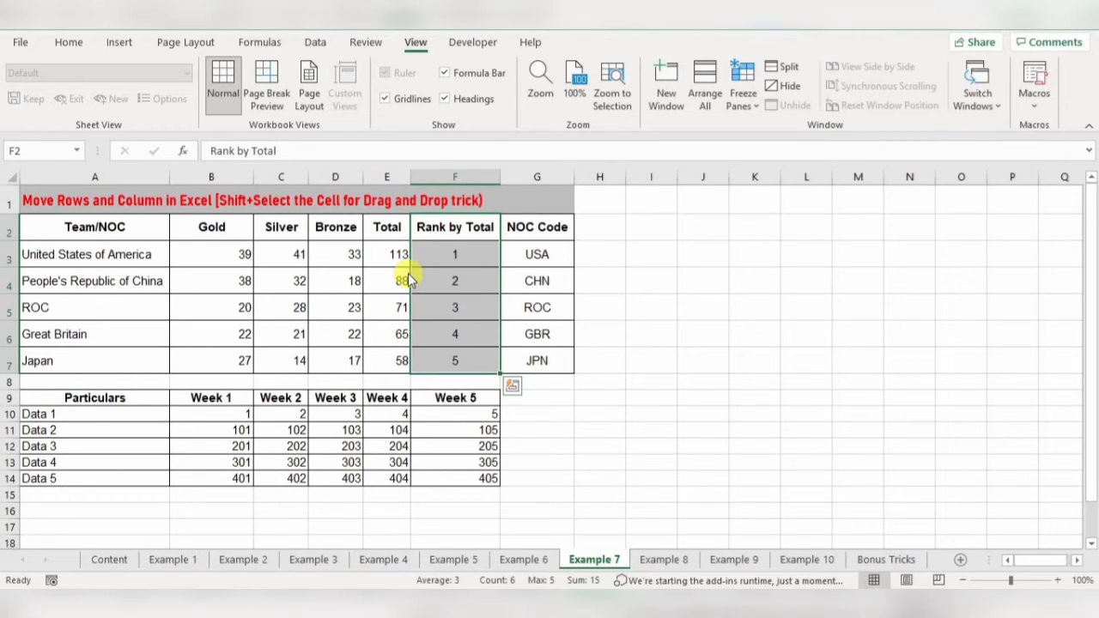
drag(409, 281, 196, 276)
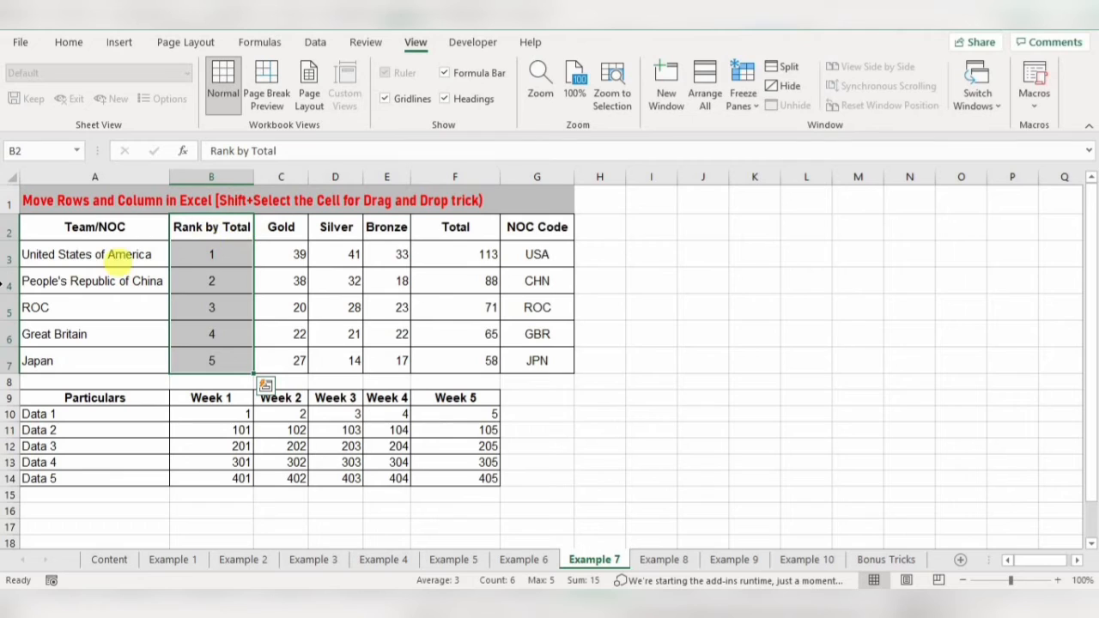
drag(68, 280, 546, 273)
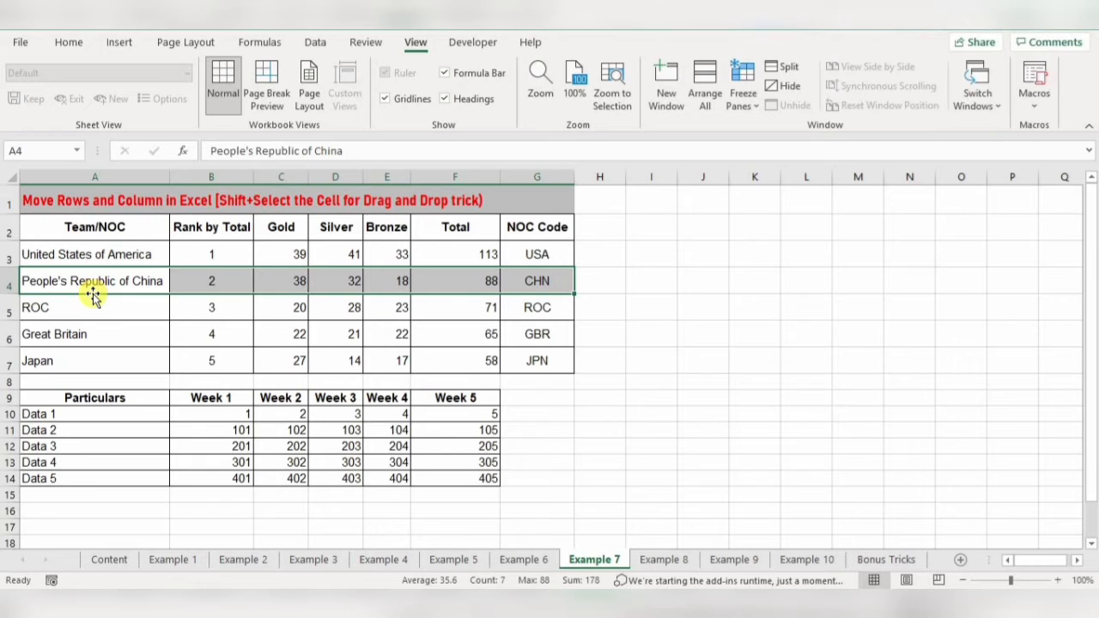
drag(92, 294, 99, 325)
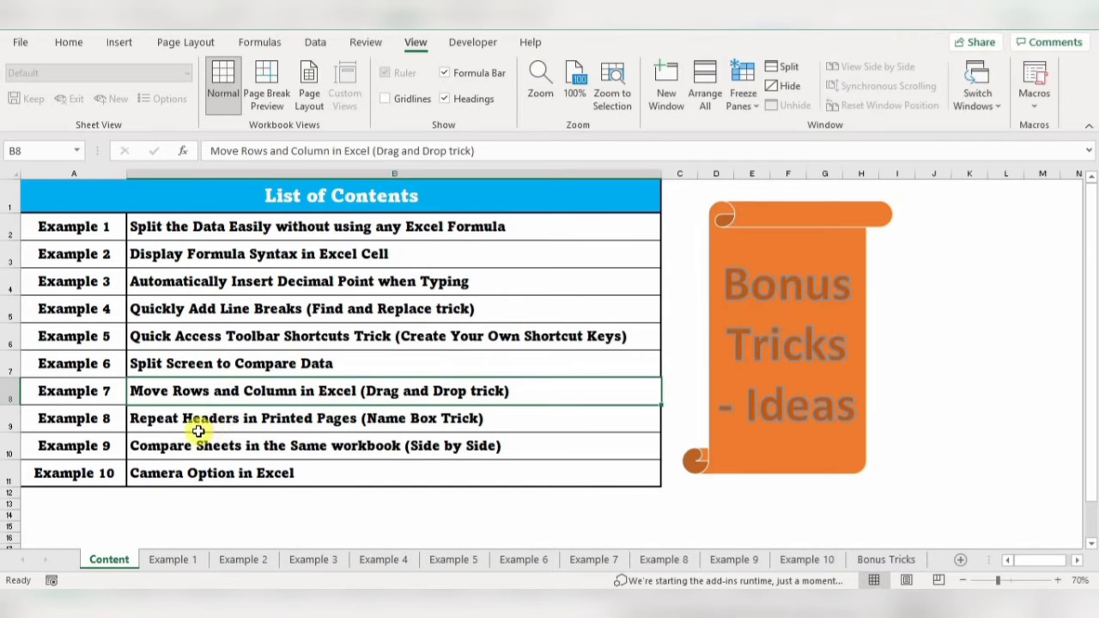
- Open the Example 8 sheet from the contents list, look over its medal table at different zoom levels, and return to cell A1
click(288, 425)
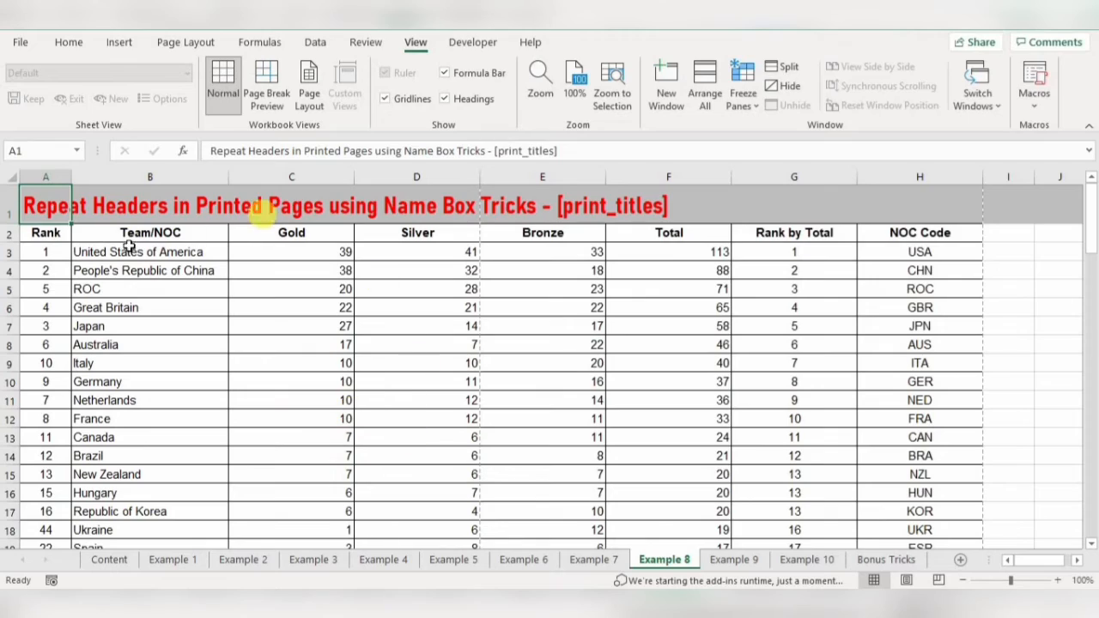
click(125, 235)
scroll(368, 344, down, 5)
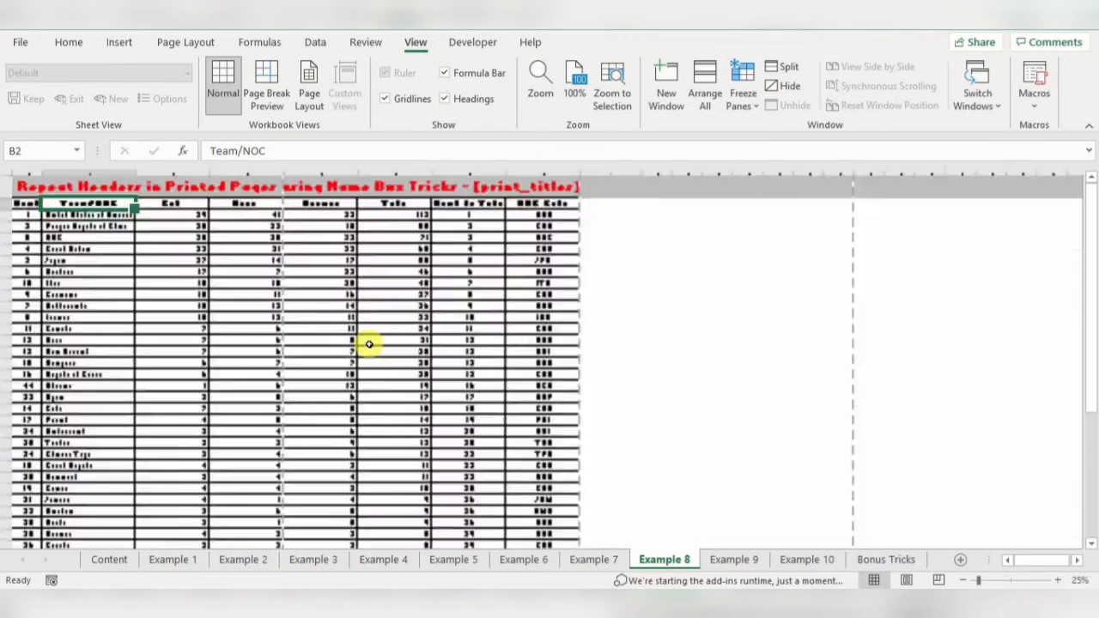
scroll(368, 343, down, 1)
scroll(369, 343, up, 6)
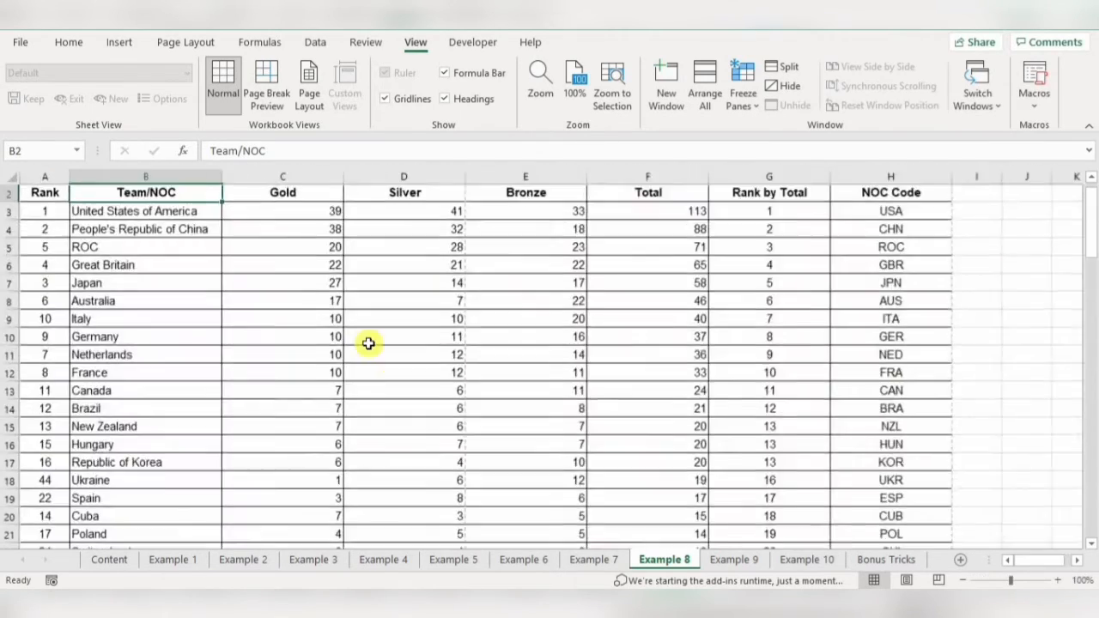
scroll(368, 344, up, 3)
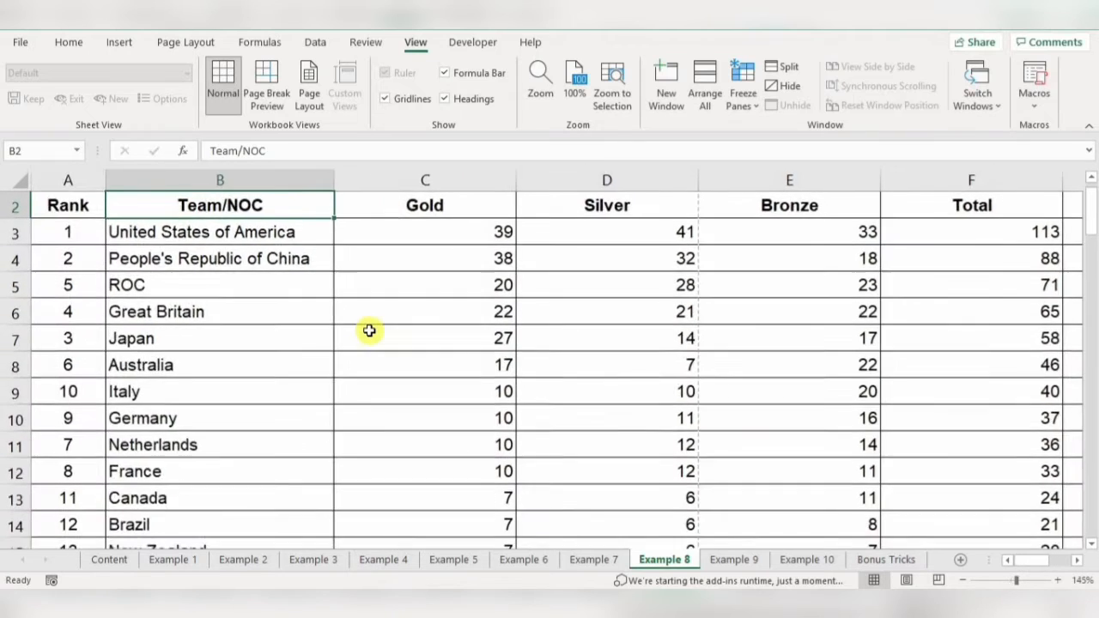
scroll(369, 331, down, 3)
click(370, 331)
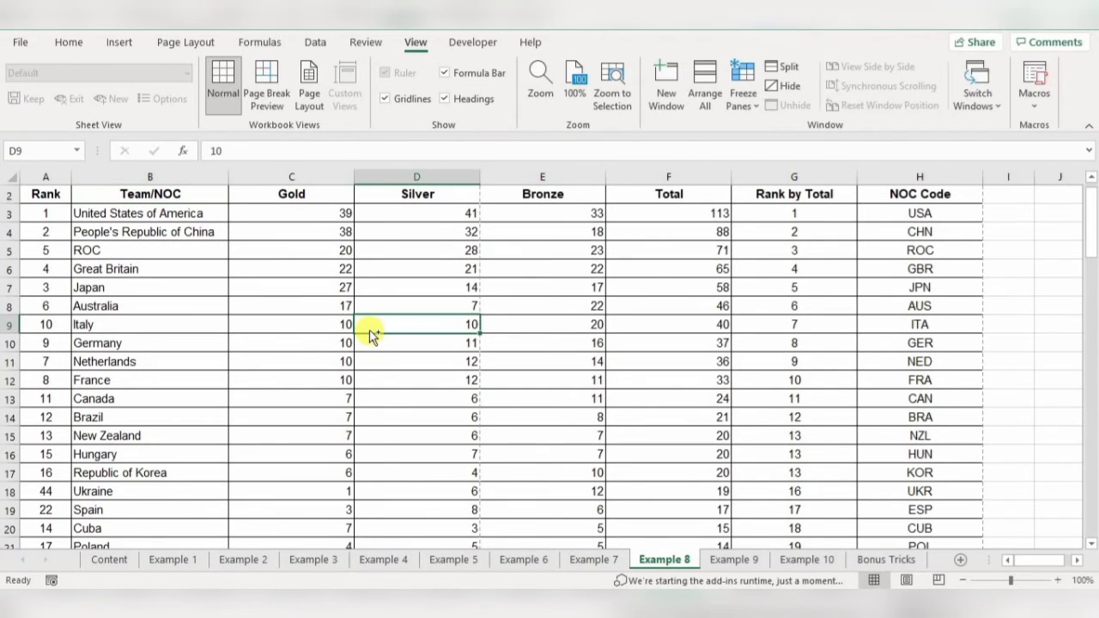
key(ctrl+Home)
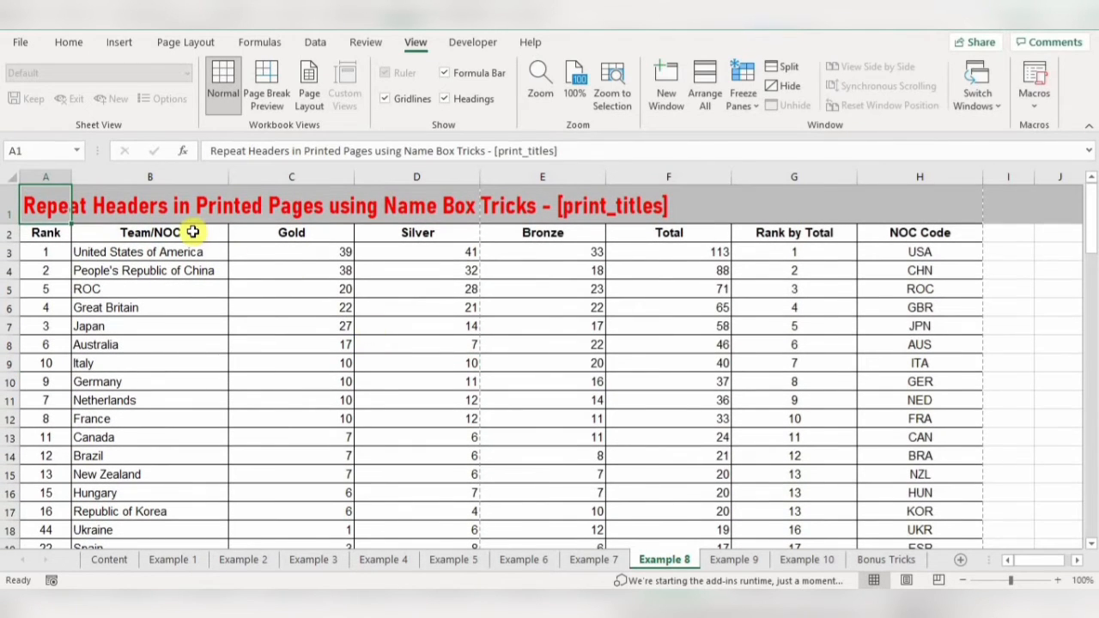
- Examine the Example 8 print preview page by page through page 6 for missing headers, and return to the sheet
key(ctrl+p)
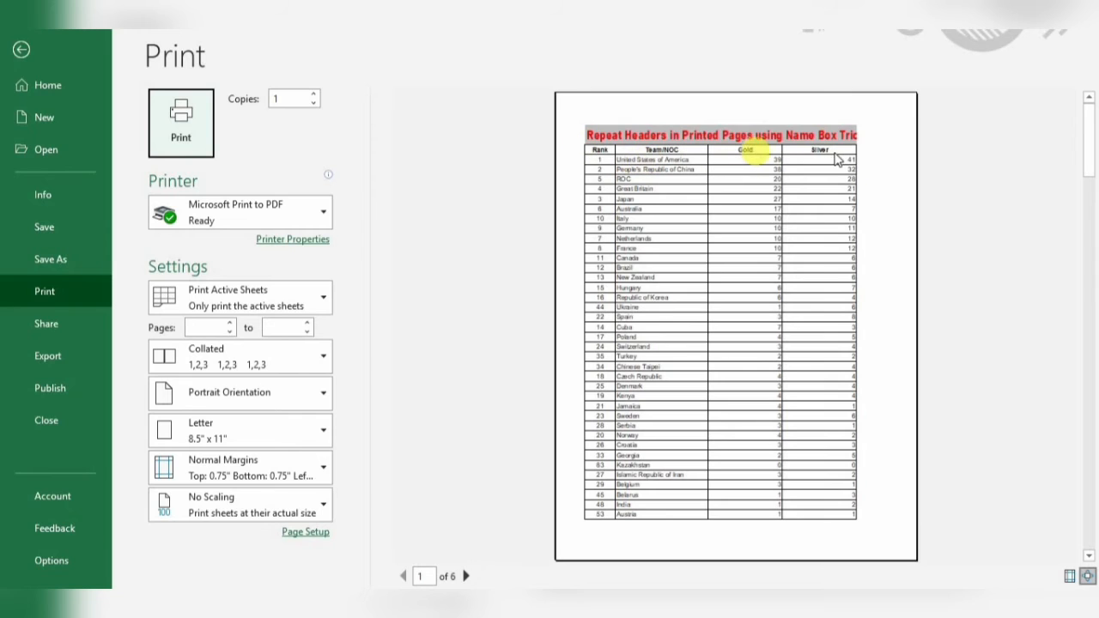
click(467, 576)
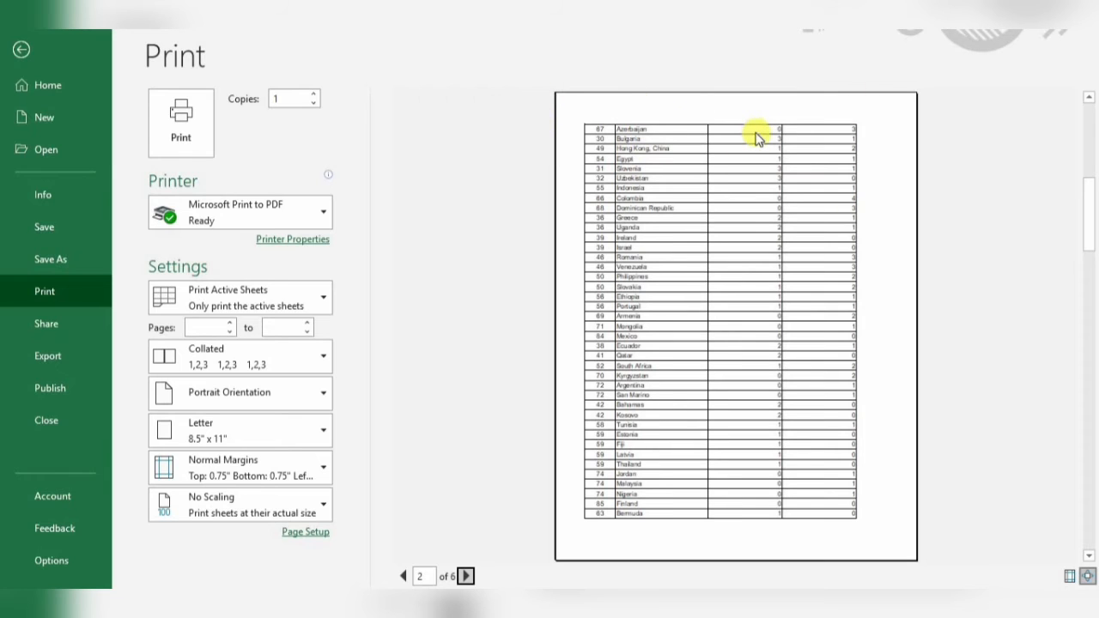
click(464, 577)
click(465, 577)
click(464, 577)
click(464, 577)
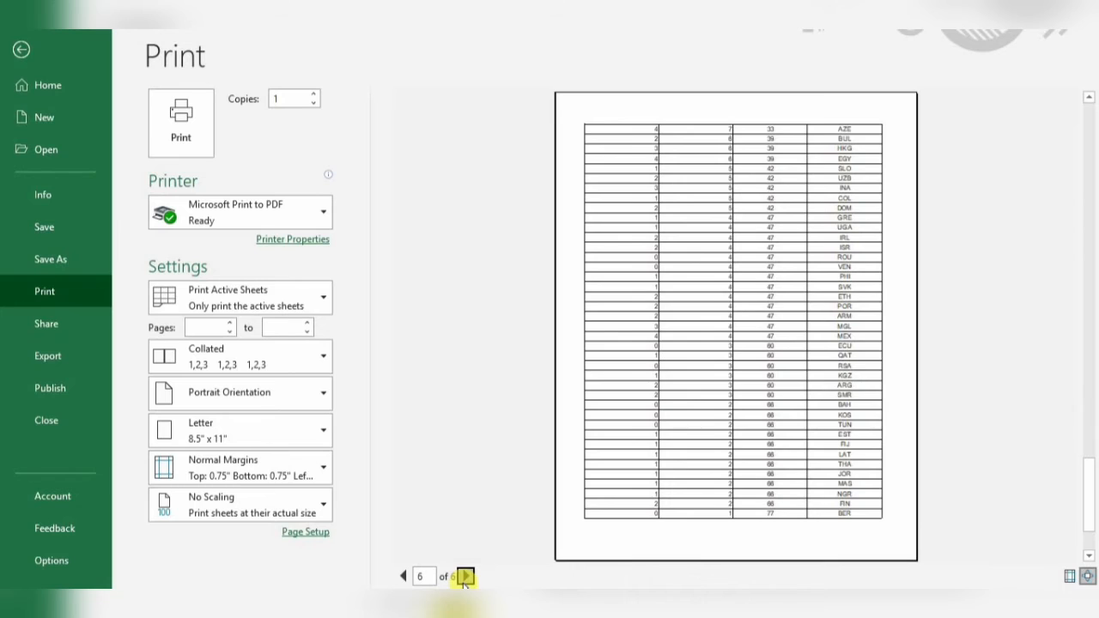
click(404, 576)
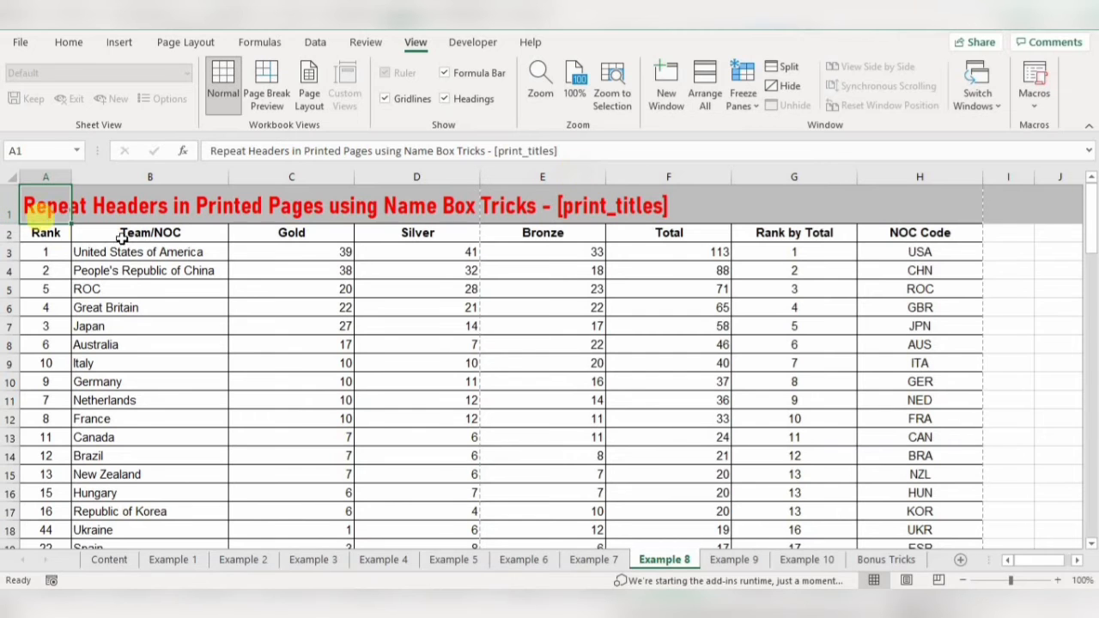
- Define the name print_titles for columns A:B together with rows 1:2 on the Example 8 sheet
click(129, 234)
drag(142, 177, 31, 172)
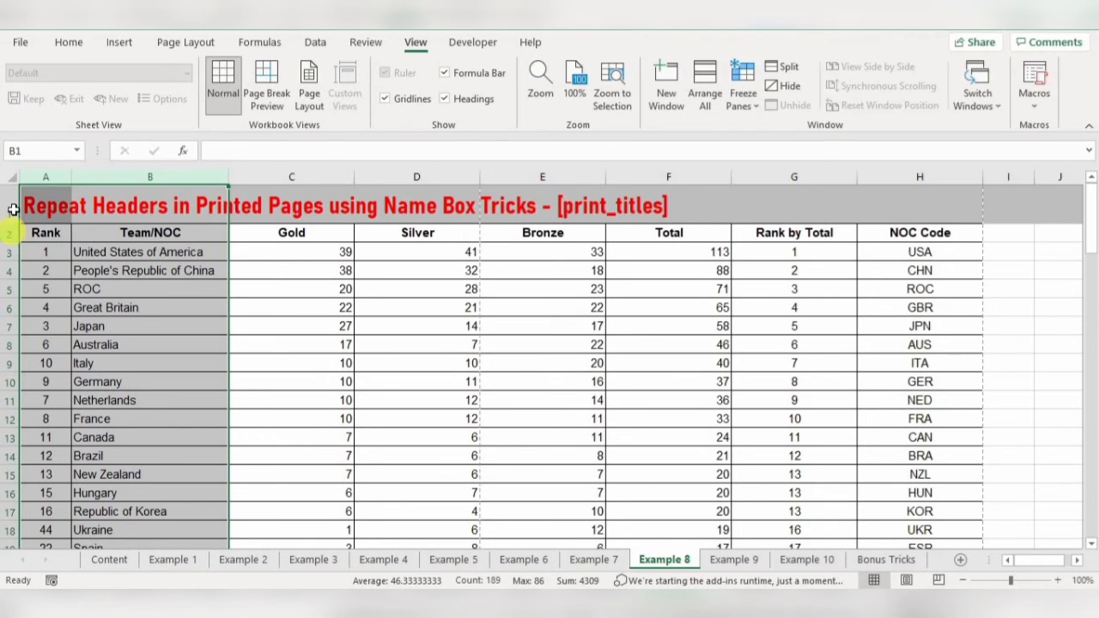
drag(11, 233, 20, 144)
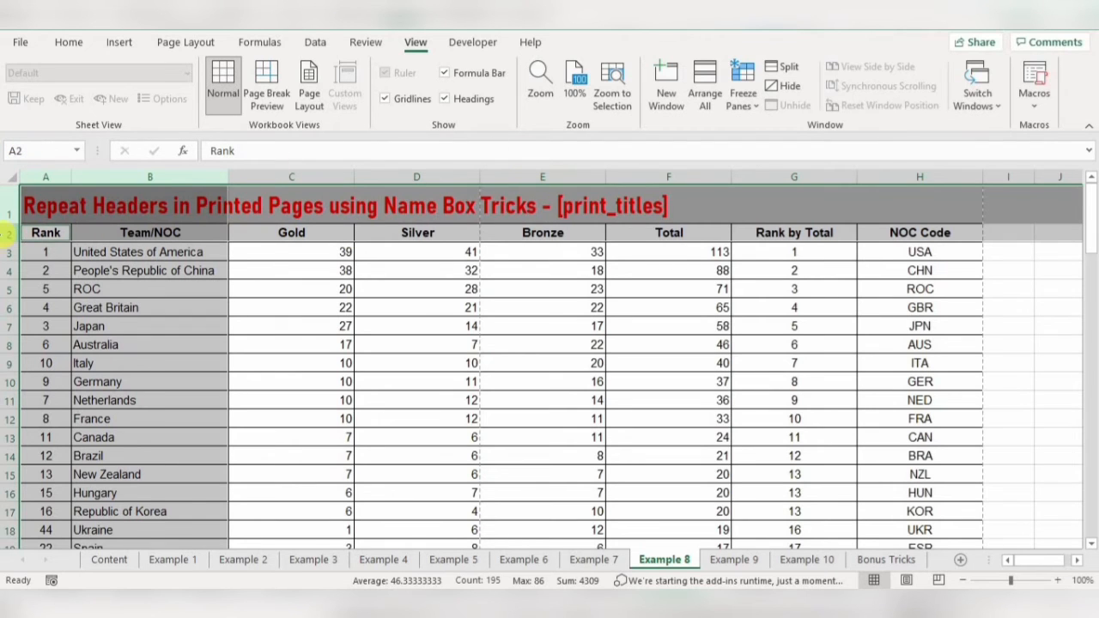
drag(8, 227, 9, 198)
drag(182, 177, 37, 170)
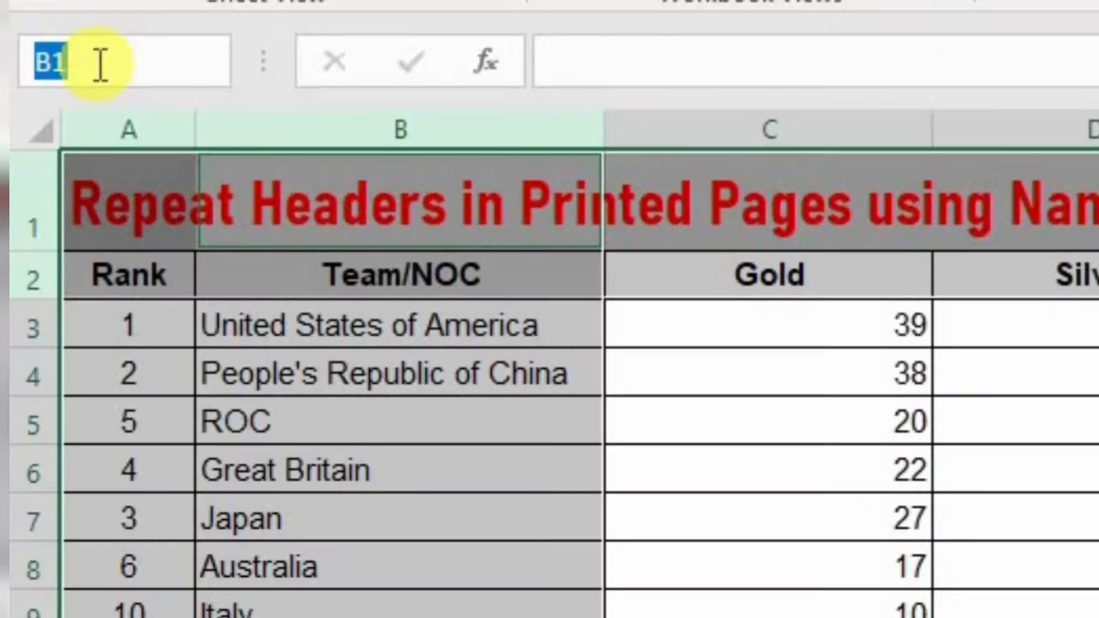
text(print_t)
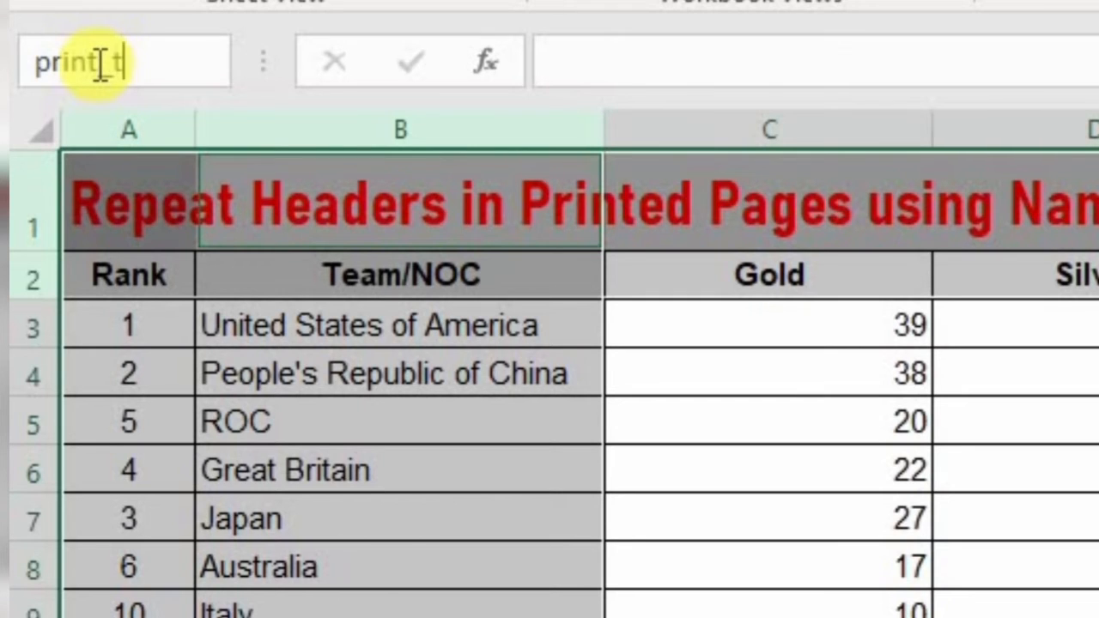
text(itles)
key(Return)
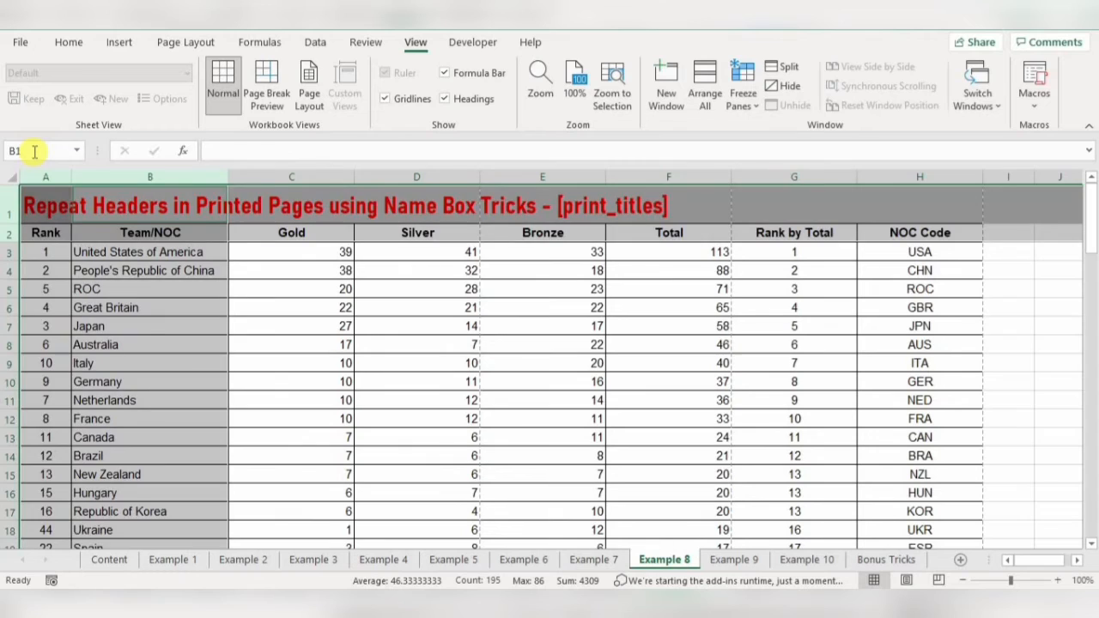
click(281, 271)
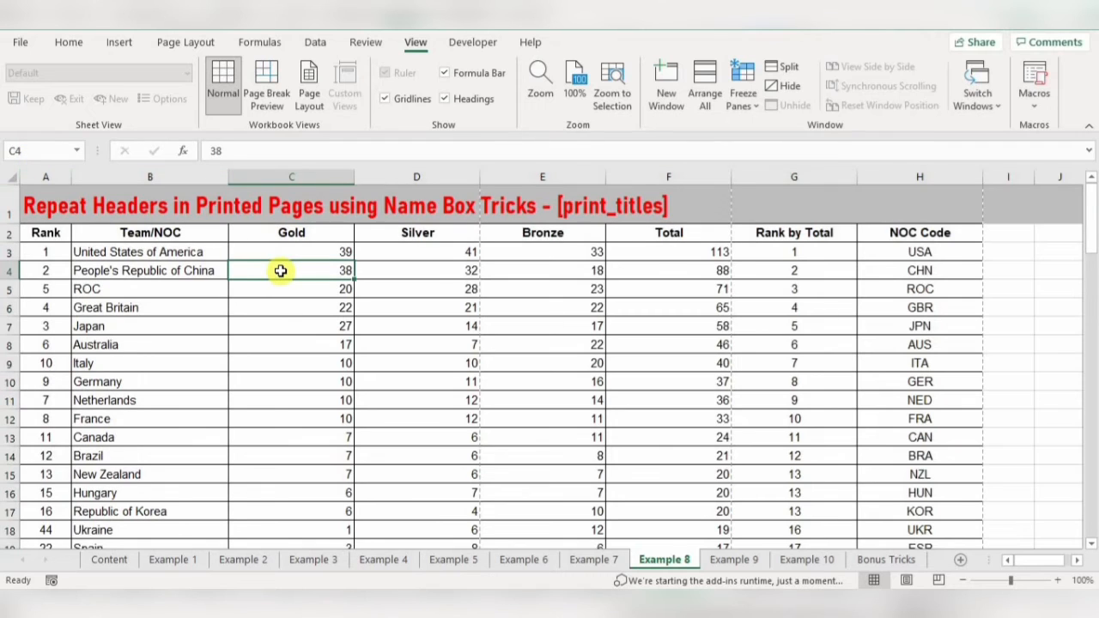
- Check the print preview through page 4 for repeated header rows and columns, and return to the sheet
key(ctrl+p)
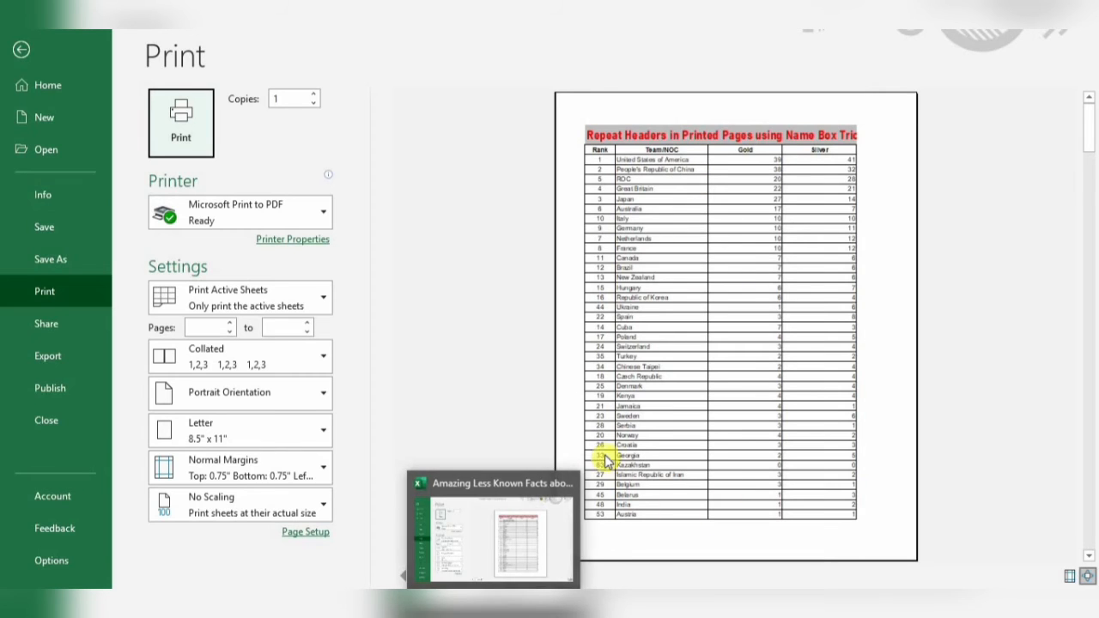
click(468, 576)
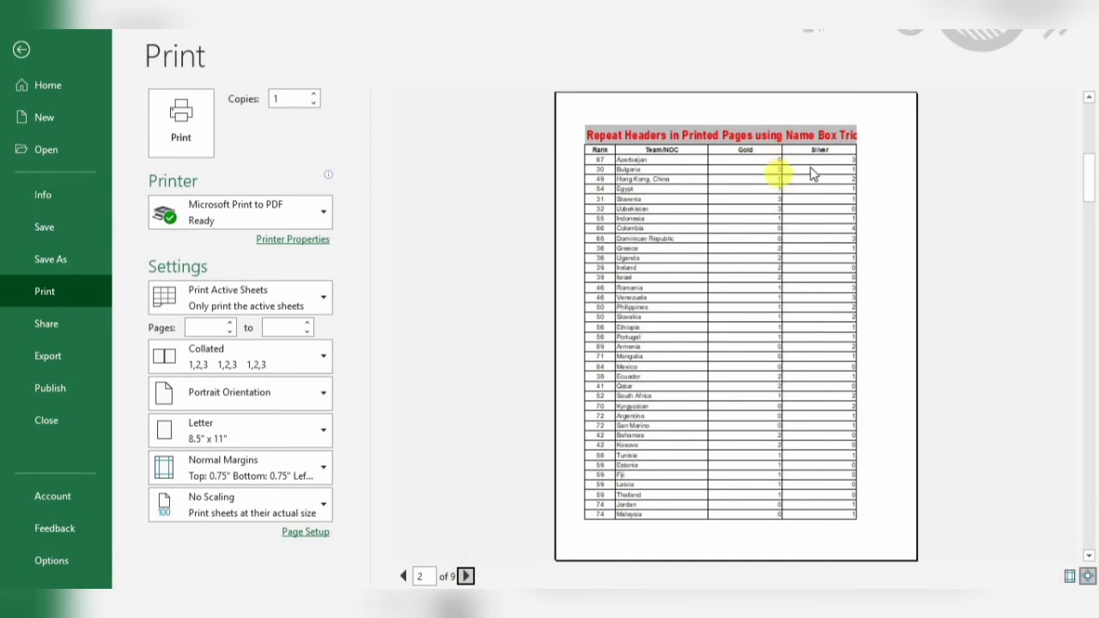
click(466, 576)
click(466, 576)
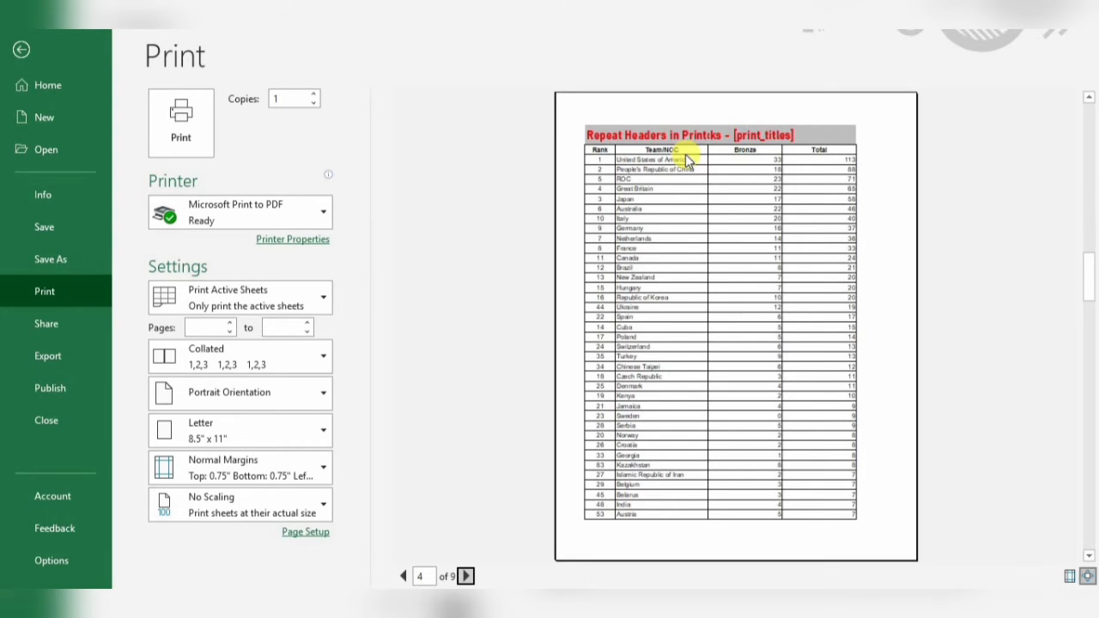
key(Escape)
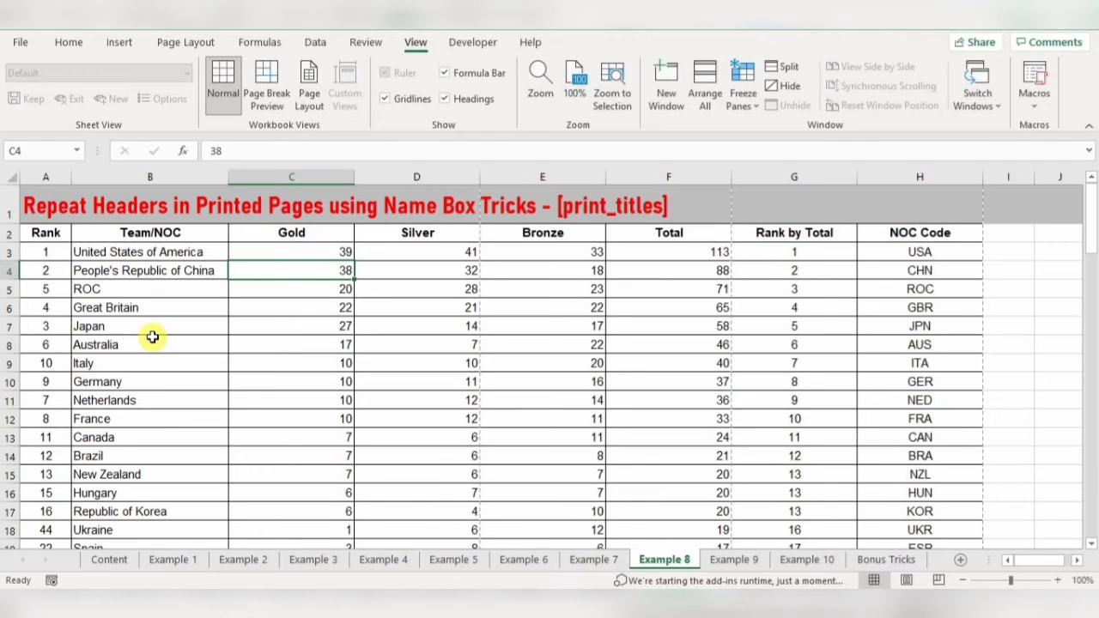
- Go back to the contents list and open the Example 9 sheet on comparing sheets in the same workbook
key(ctrl+Page_Up)
key(ctrl+Page_Up)
key(ctrl+Page_Up)
key(ctrl+Page_Up)
key(ctrl+Page_Up)
key(ctrl+Page_Up)
key(ctrl+Page_Up)
key(ctrl+Page_Up)
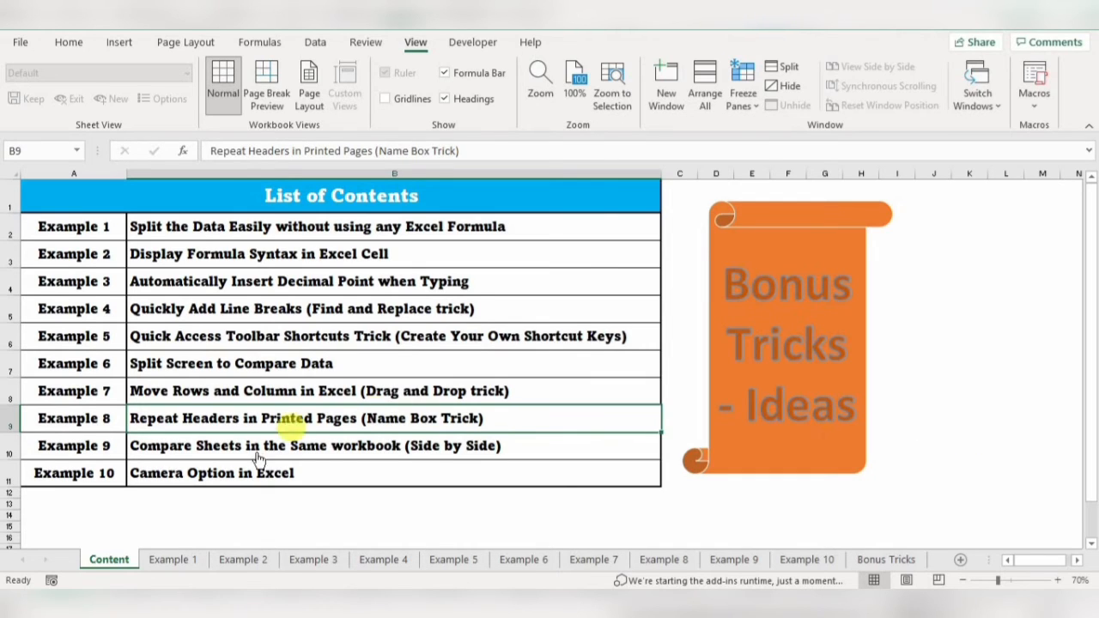
click(396, 563)
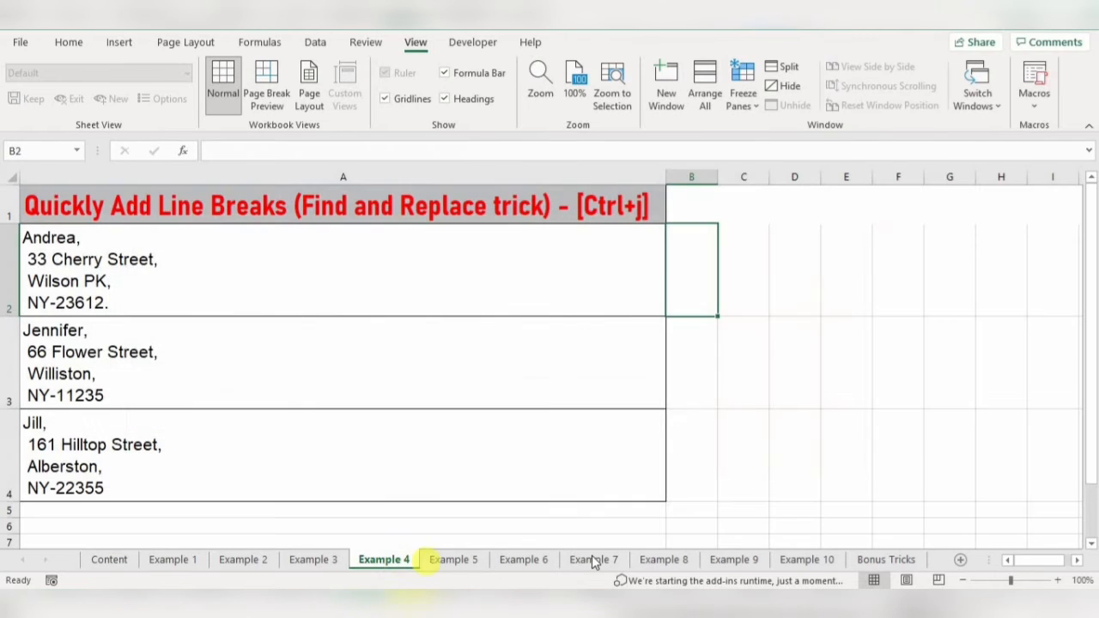
click(594, 559)
click(117, 561)
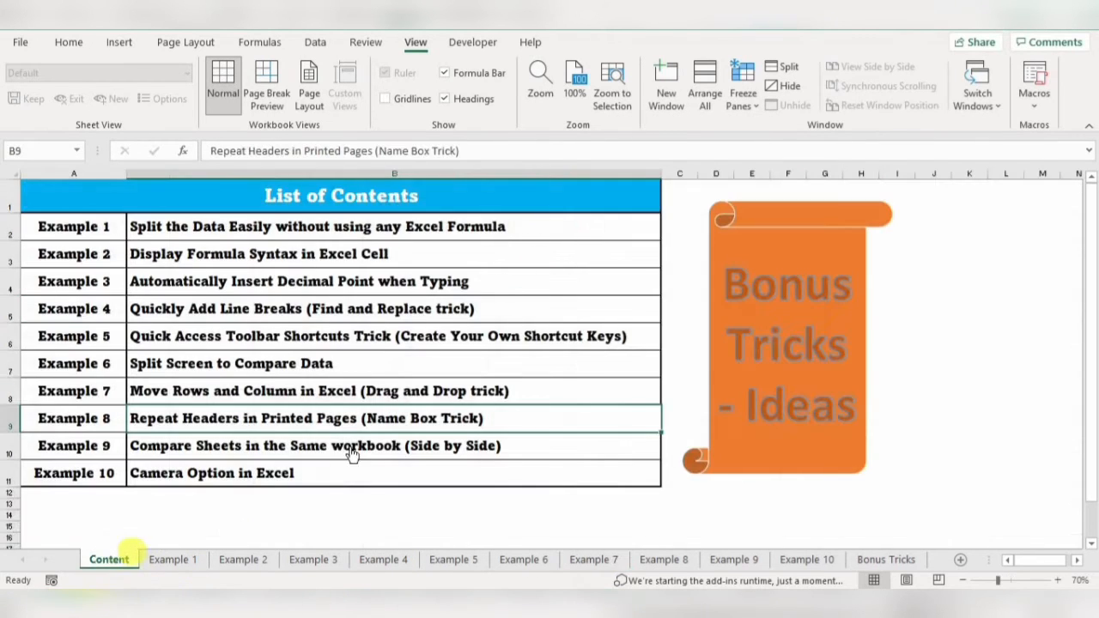
click(230, 450)
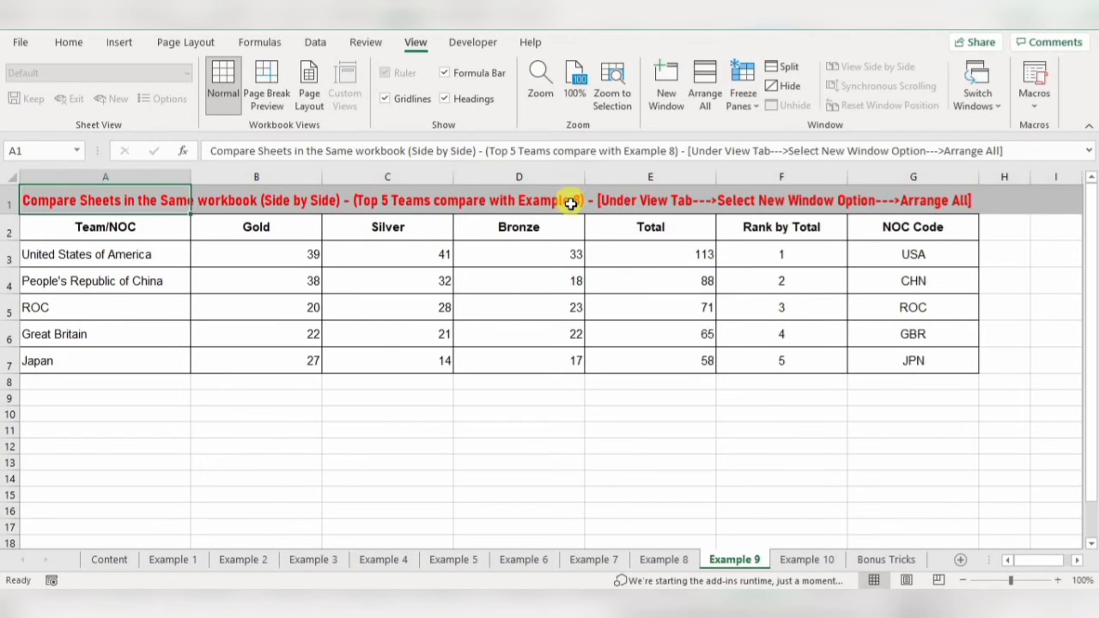
- Open a second window of the workbook, maximize it, and arrange the two windows vertically
click(257, 225)
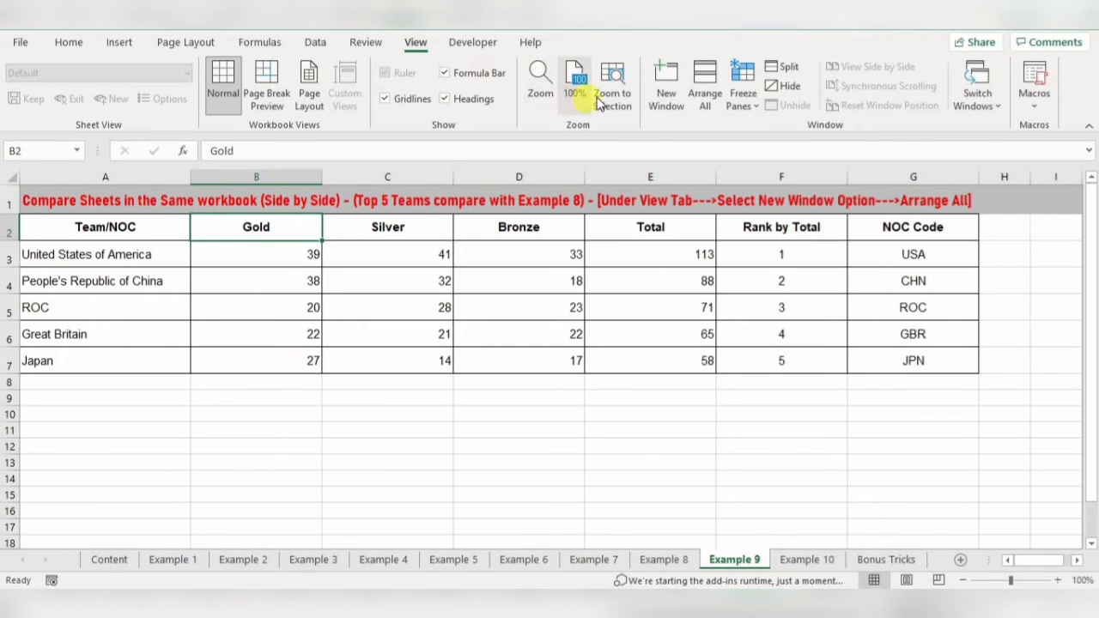
click(668, 97)
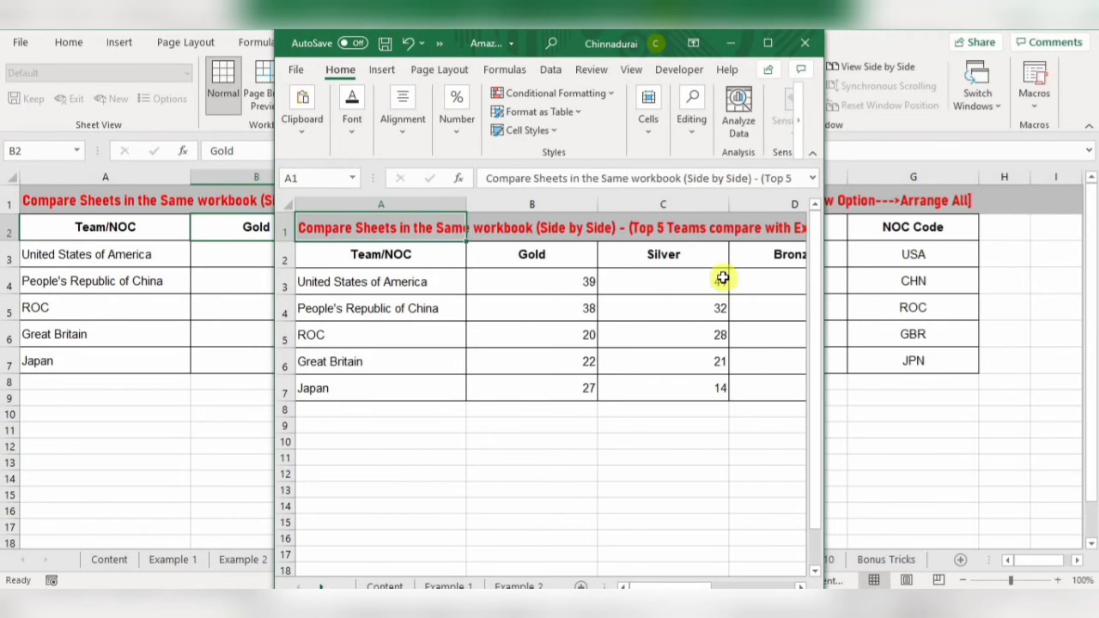
click(767, 42)
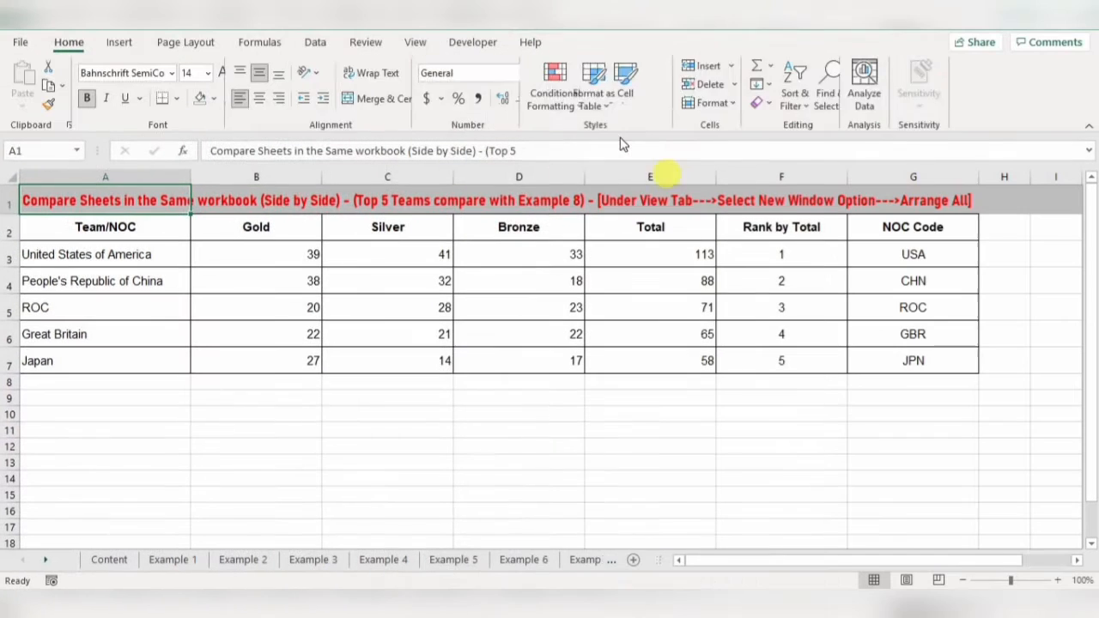
click(415, 43)
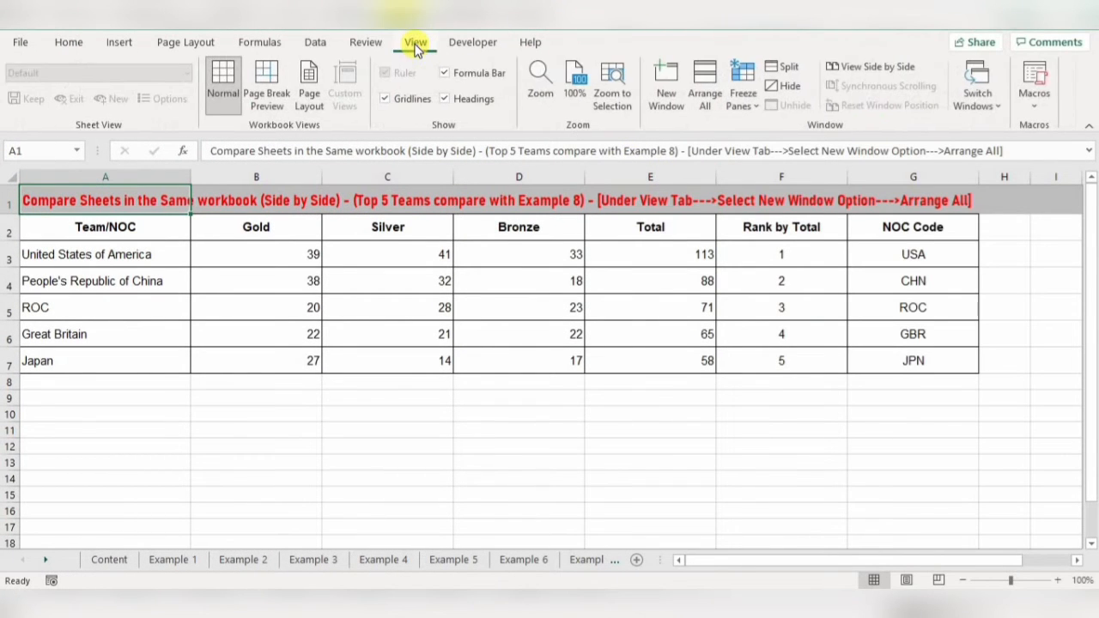
click(704, 95)
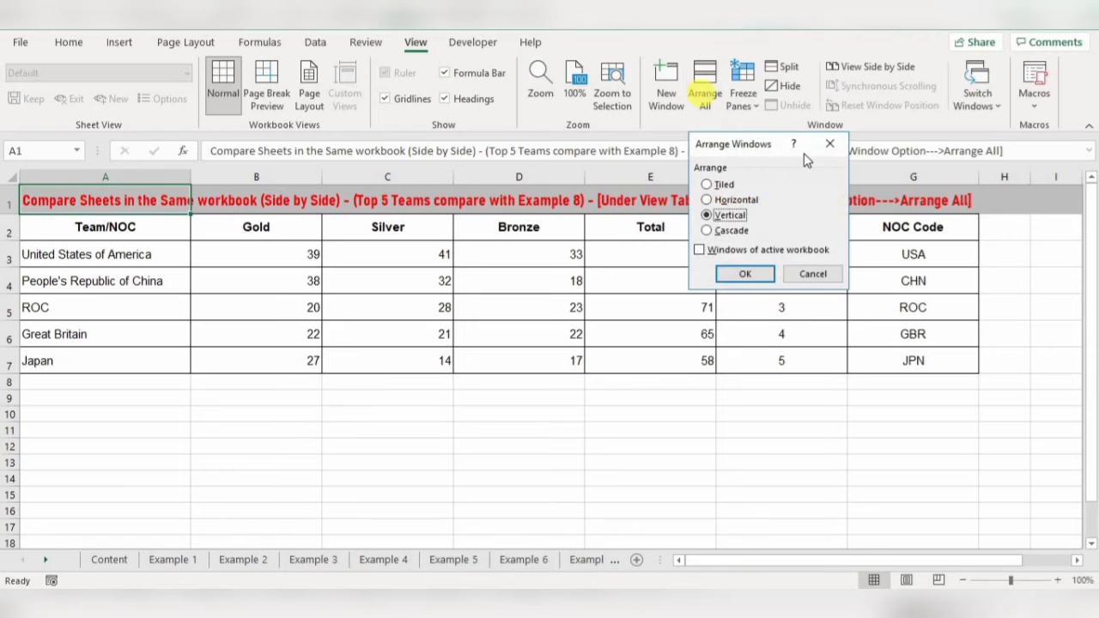
click(746, 274)
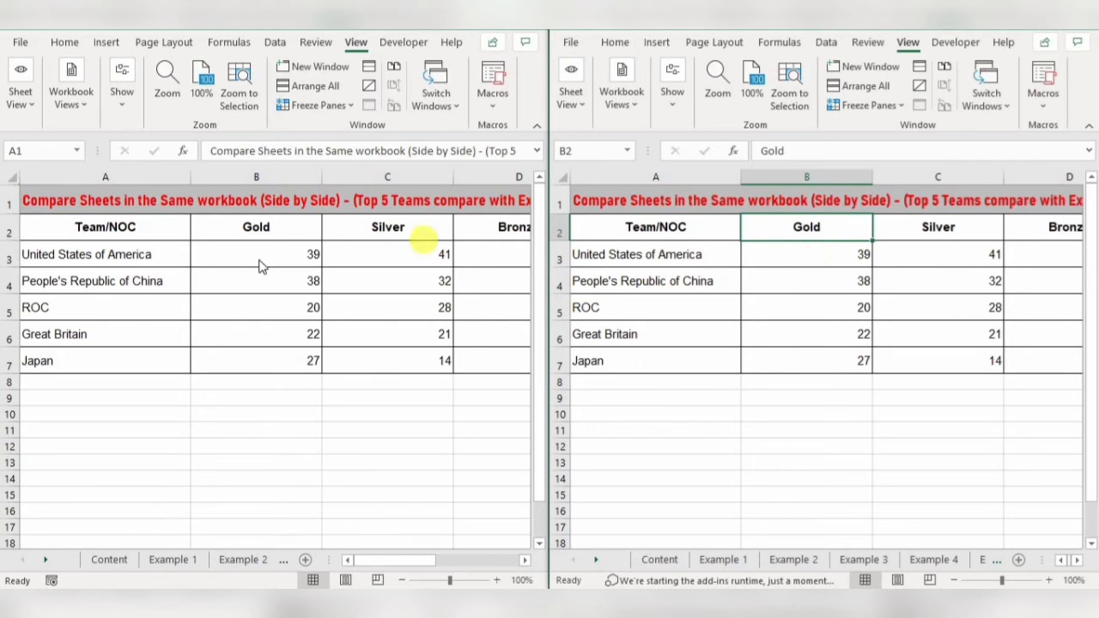
- Keep Example 9 in the new window with its sheet tab in view, and display Example 8 in the original window
click(165, 268)
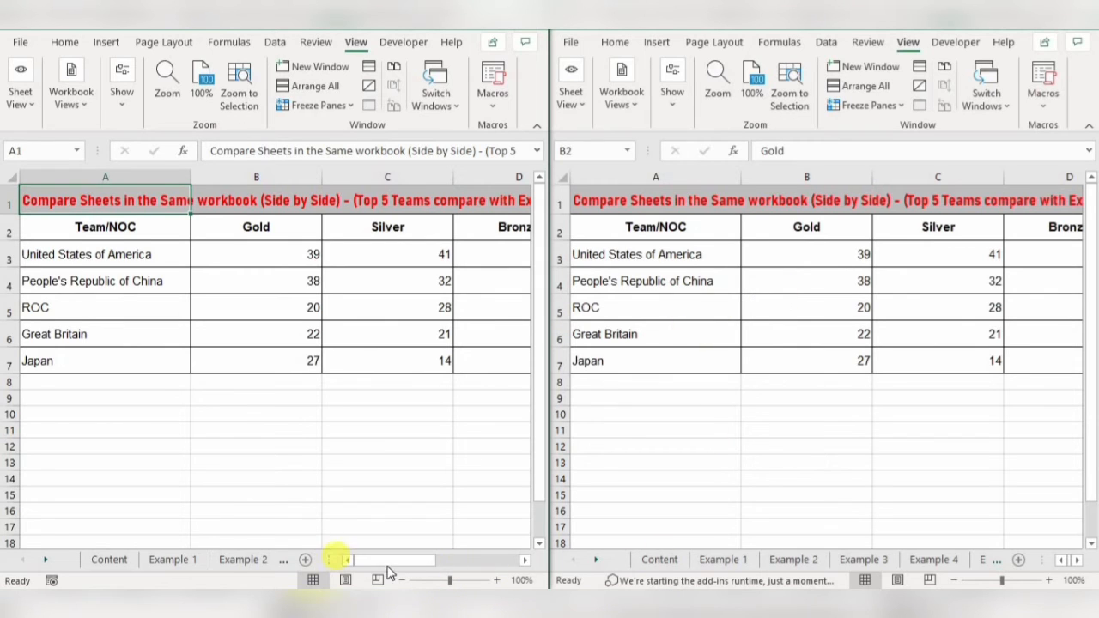
click(46, 564)
click(46, 563)
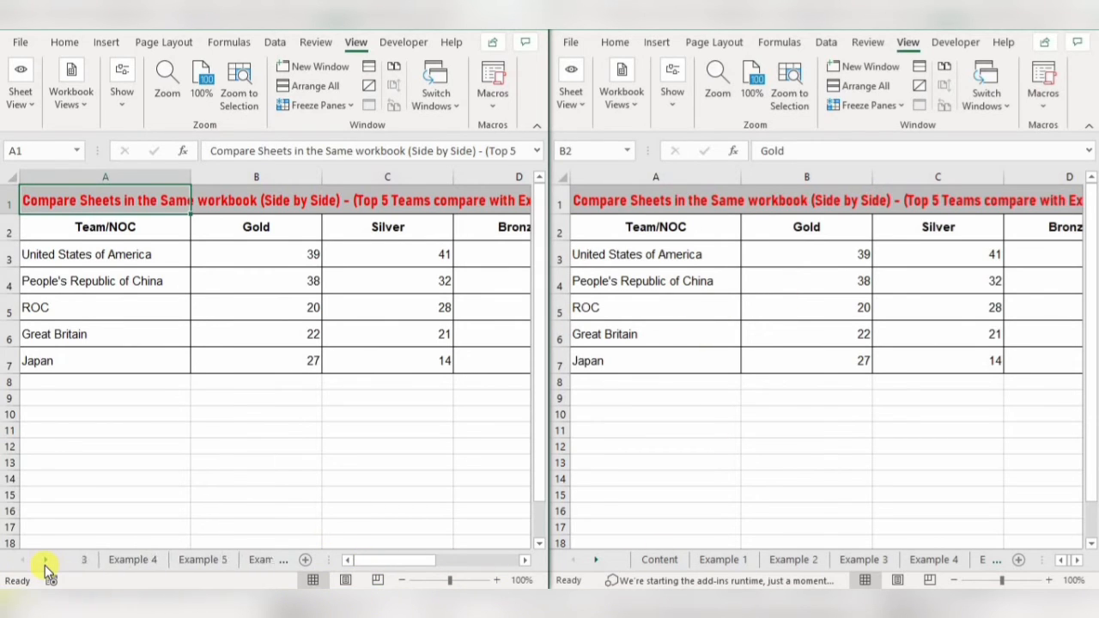
click(46, 563)
click(46, 563)
click(46, 564)
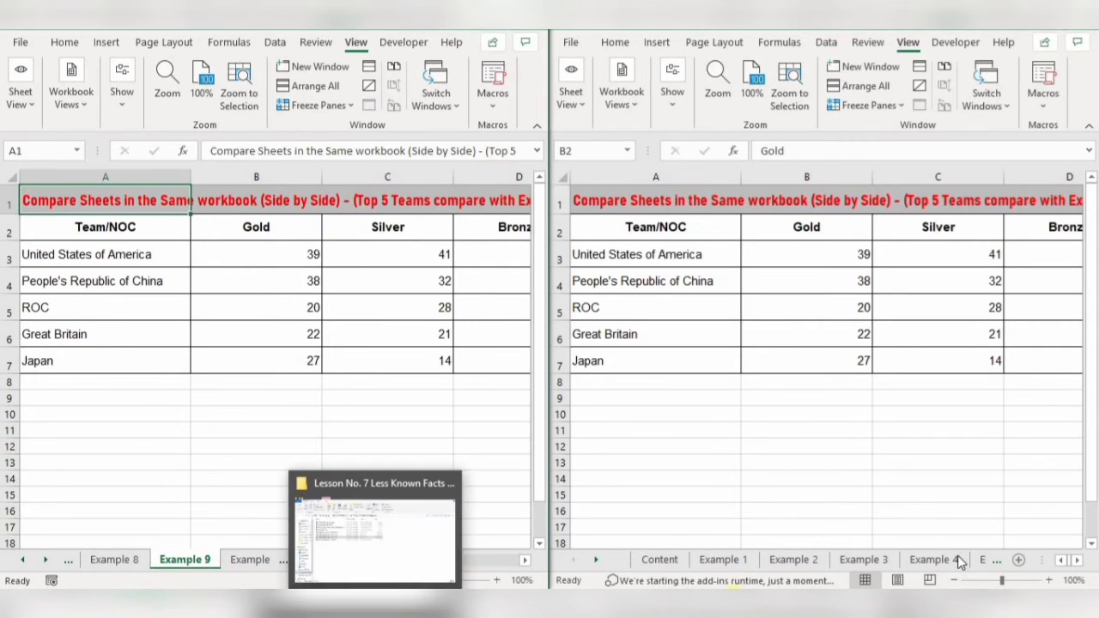
click(597, 561)
click(597, 561)
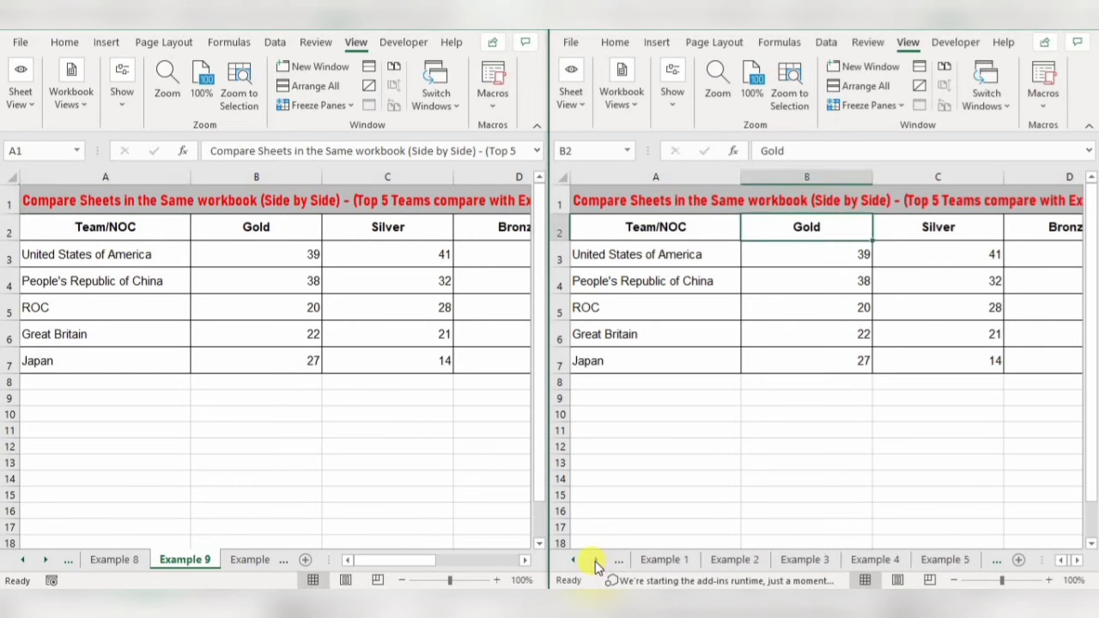
click(597, 561)
click(597, 562)
click(597, 562)
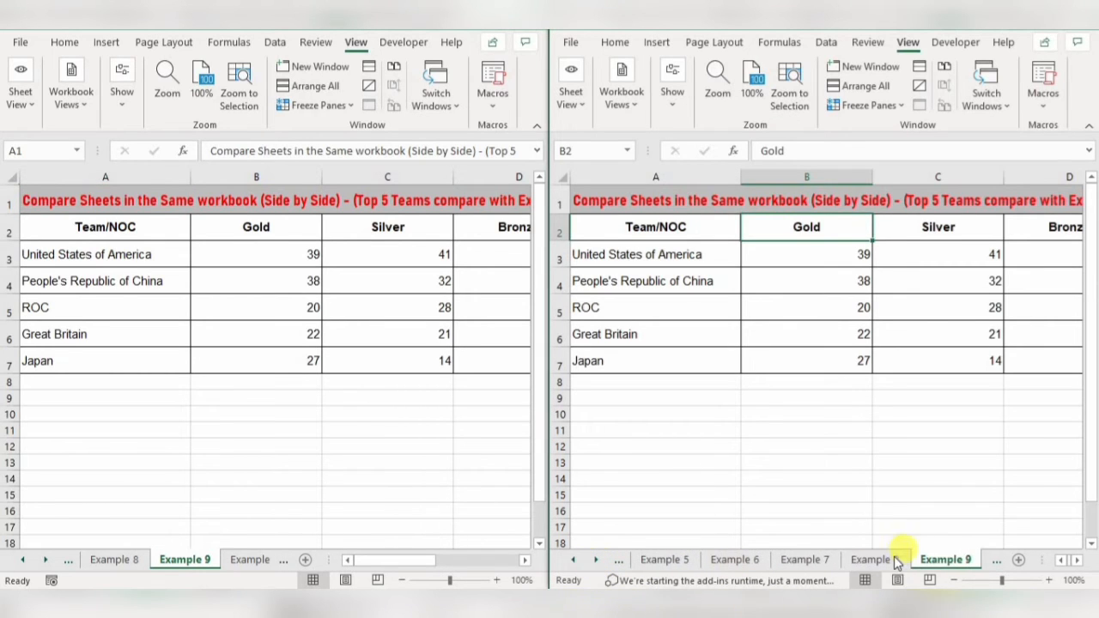
click(893, 559)
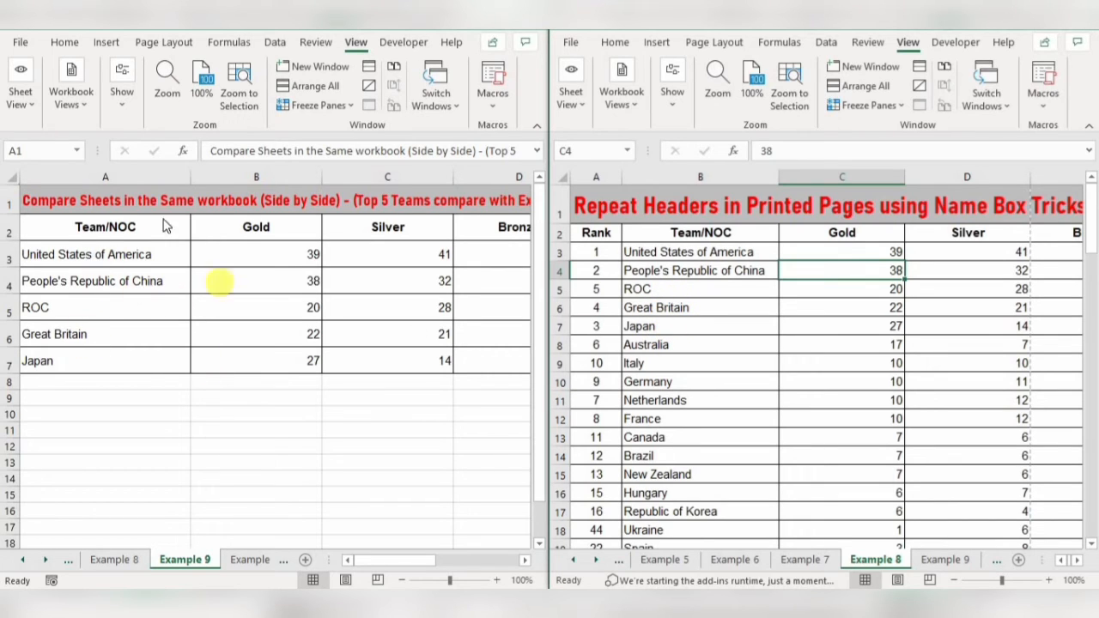
- Highlight the top five teams in cells B3:B7 of Example 8 with a yellow fill
click(739, 323)
drag(696, 258, 692, 325)
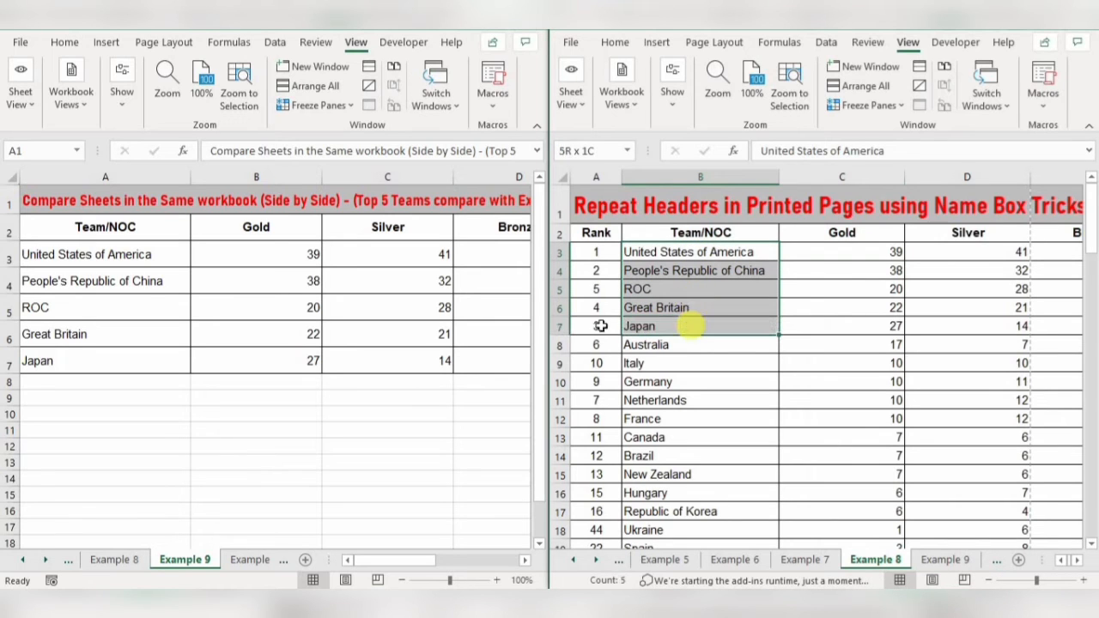
click(67, 46)
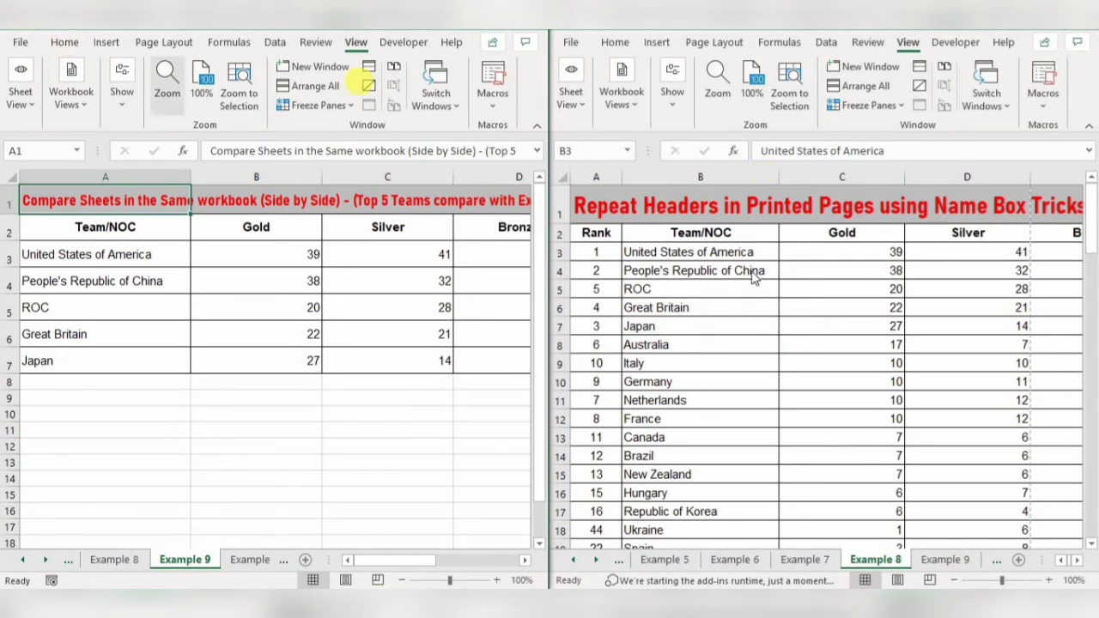
click(716, 273)
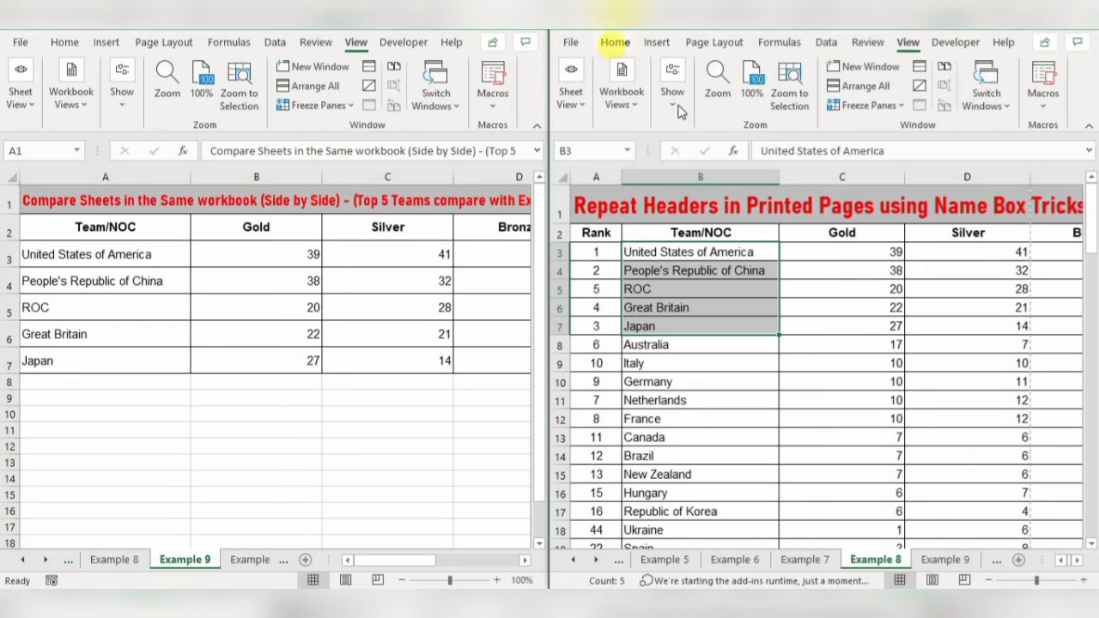
click(615, 43)
click(627, 93)
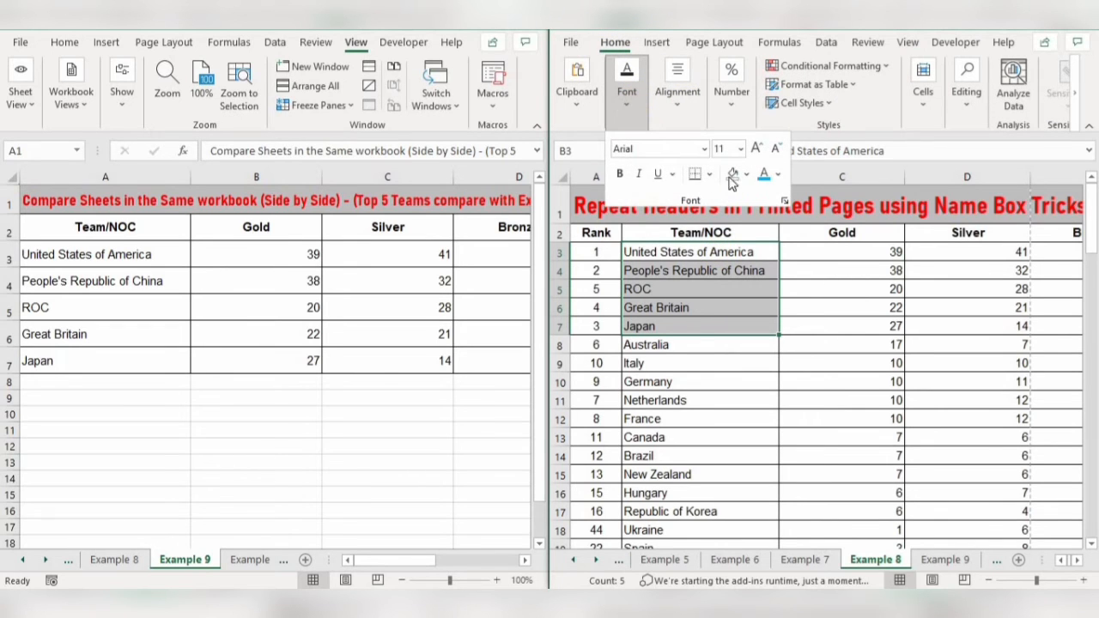
click(746, 176)
click(769, 329)
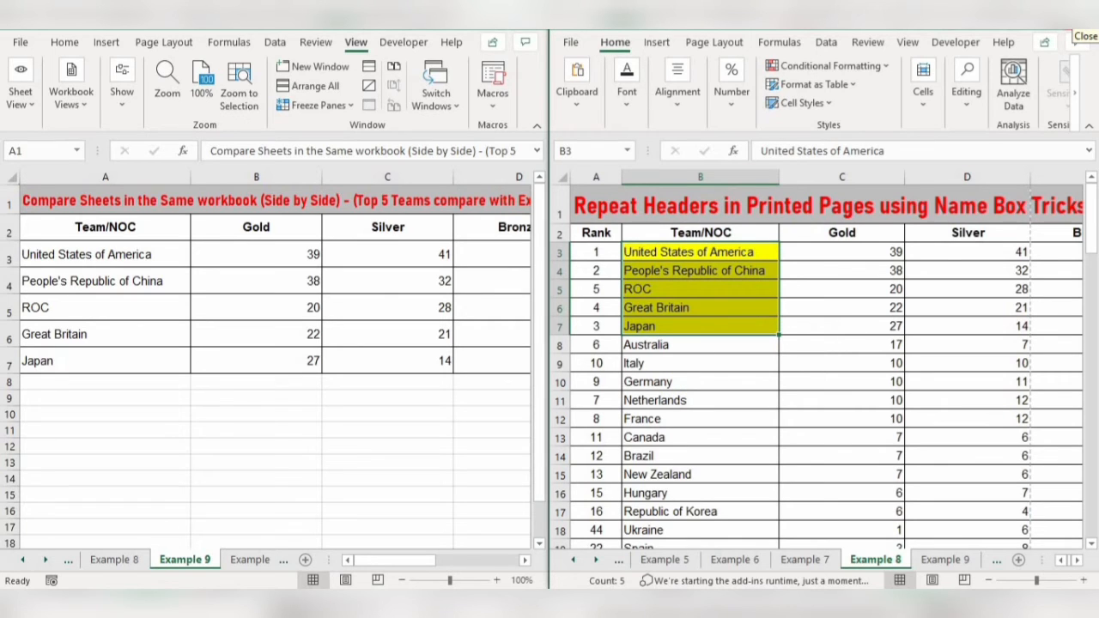
- Close the workbook window showing Example 8 and maximize the remaining window with Example 9
click(1080, 19)
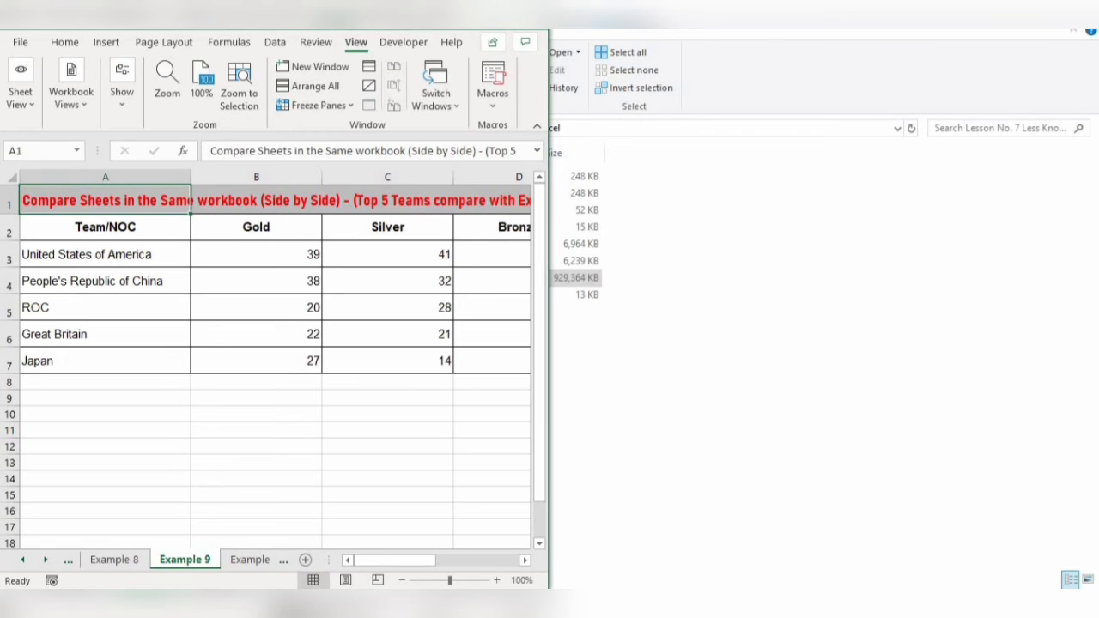
click(492, 19)
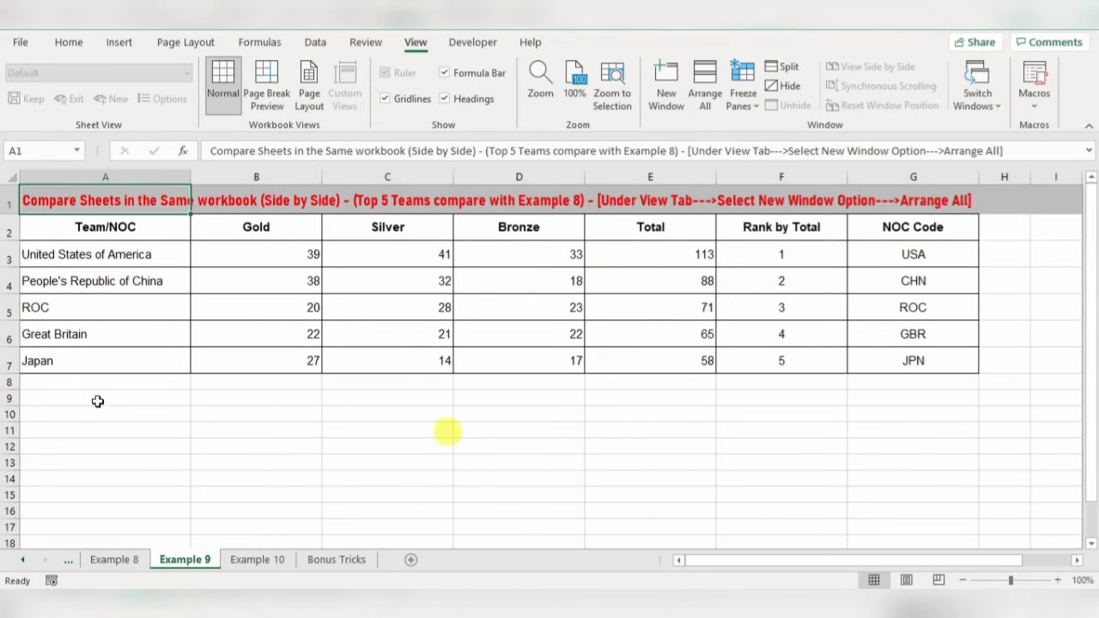
- Remove the yellow fill from the top five teams in cells B3:B7 of Example 8
click(120, 560)
drag(129, 256, 159, 334)
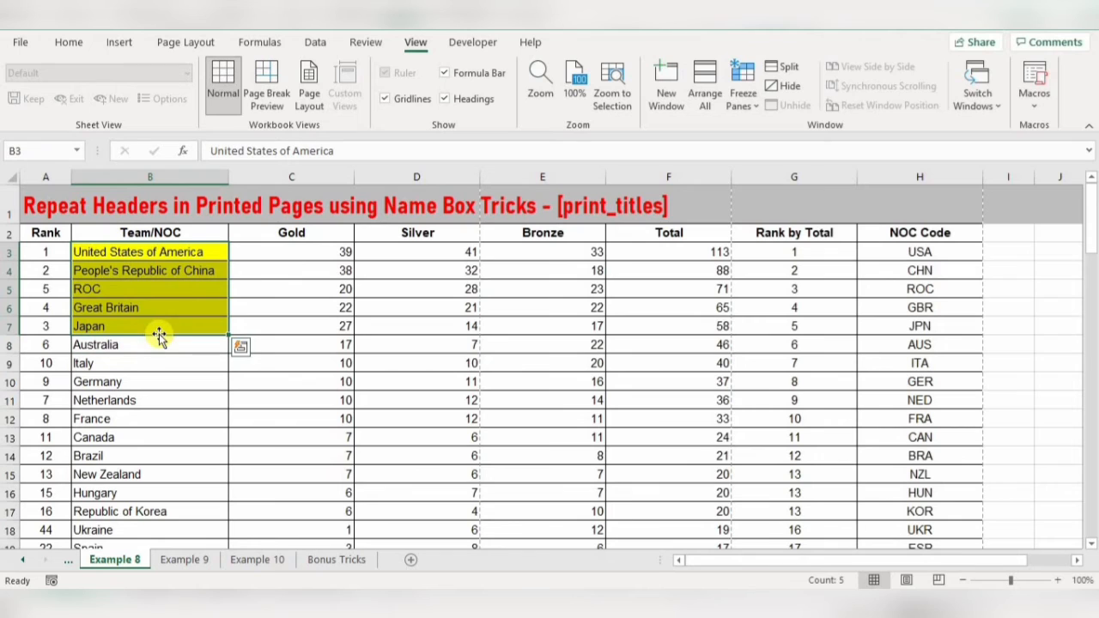
click(69, 41)
click(218, 98)
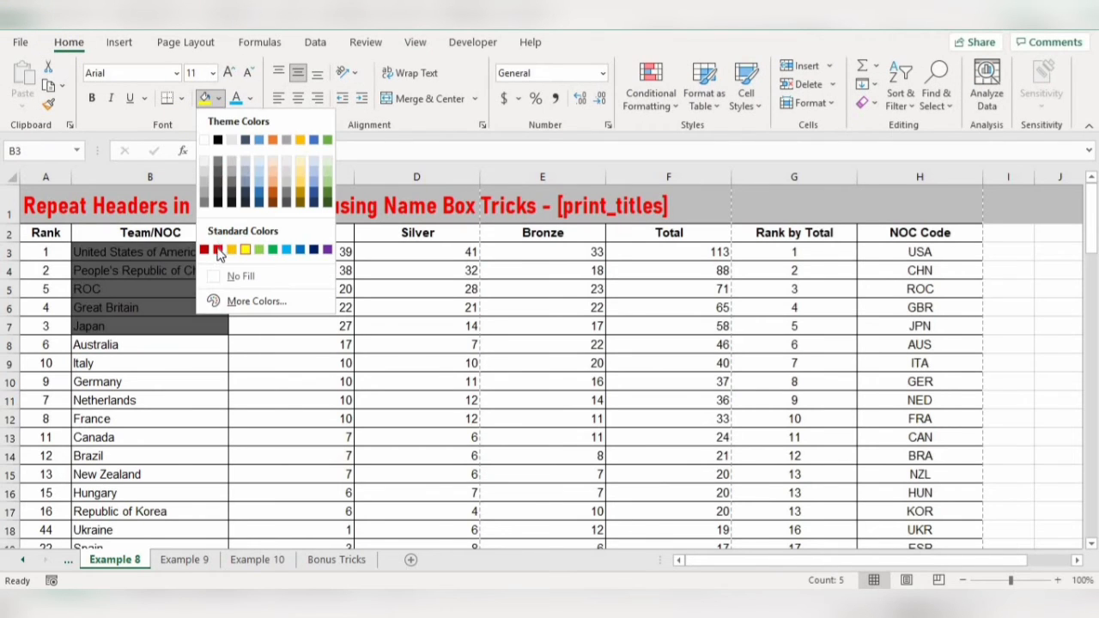
click(225, 272)
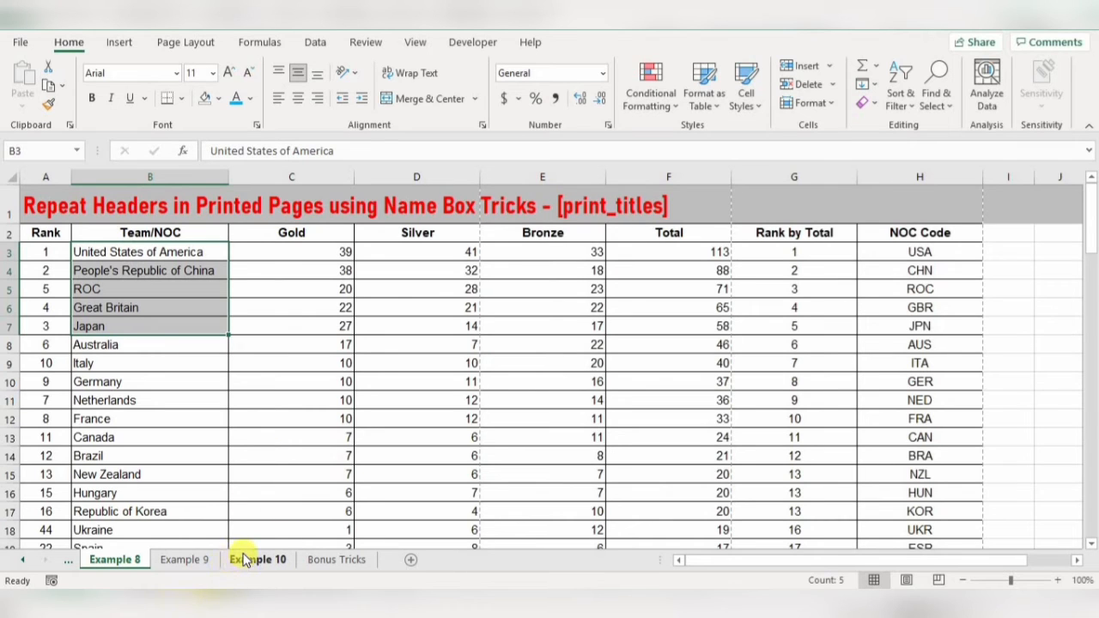
- Switch back and forth between the Example 8 and Example 9 sheets to review them one at a time, ending on Example 9
click(187, 560)
click(22, 561)
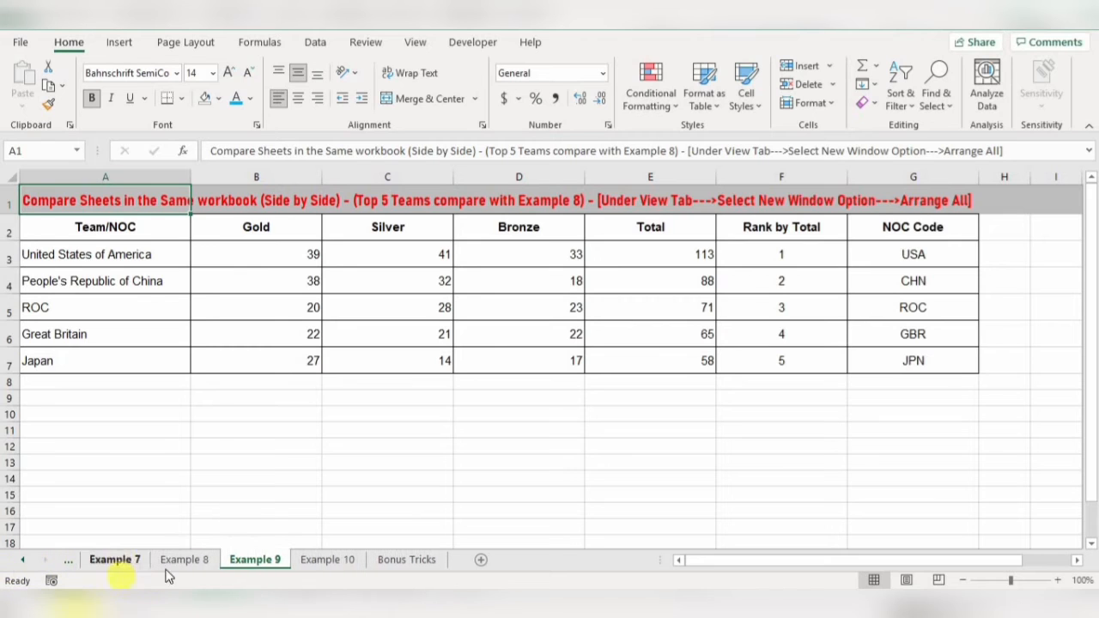
click(165, 559)
click(244, 560)
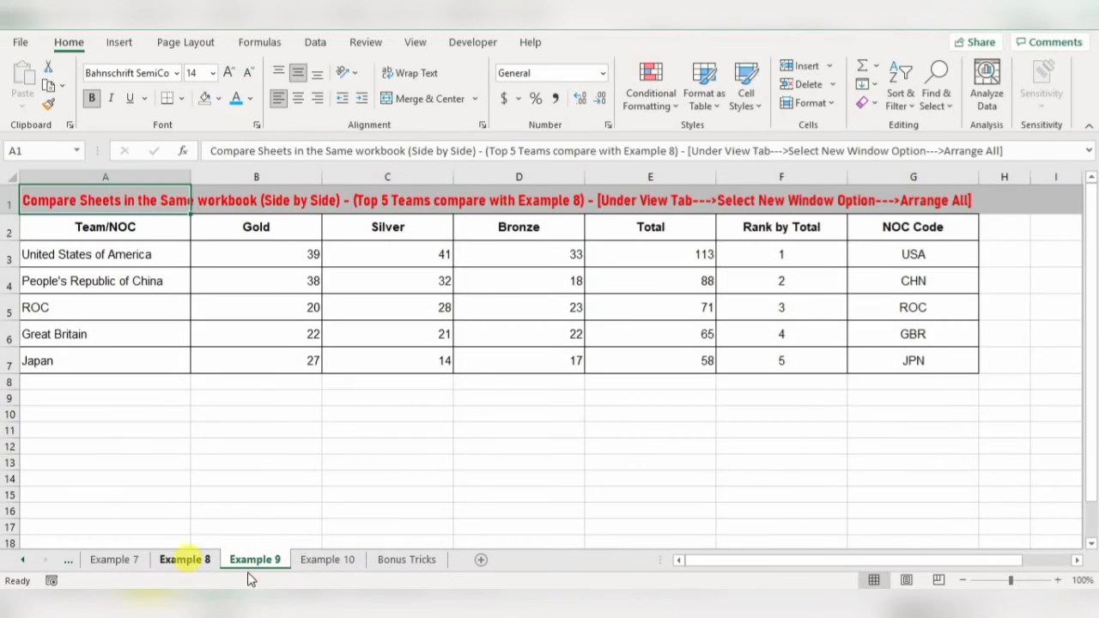
click(206, 563)
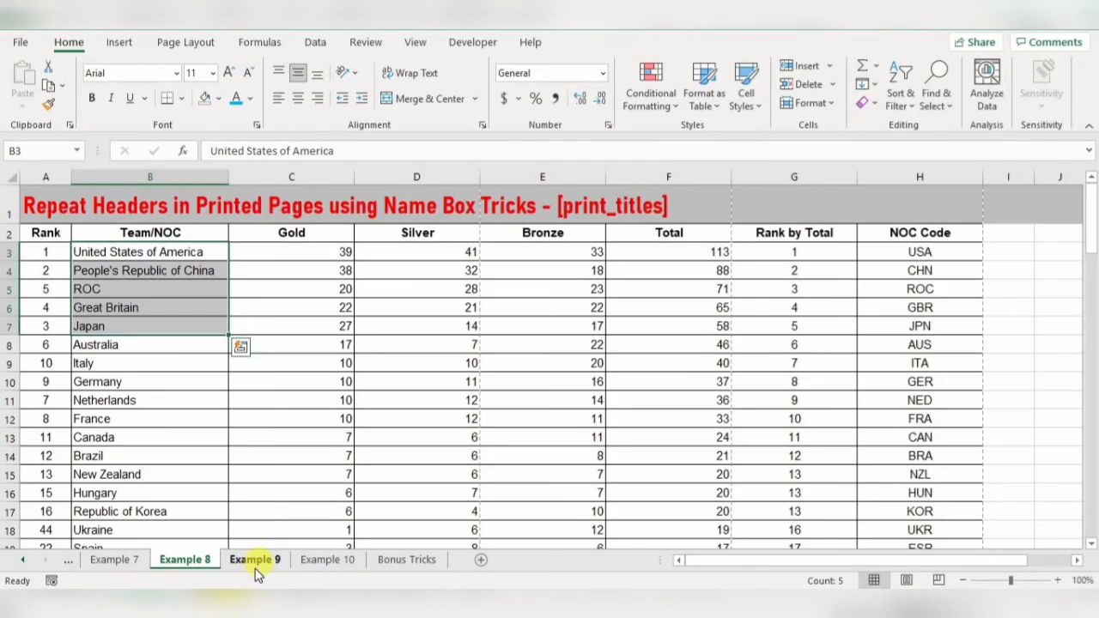
click(252, 562)
- Go back to the contents list and open the Example 10 sheet on the Camera option
click(21, 561)
click(20, 561)
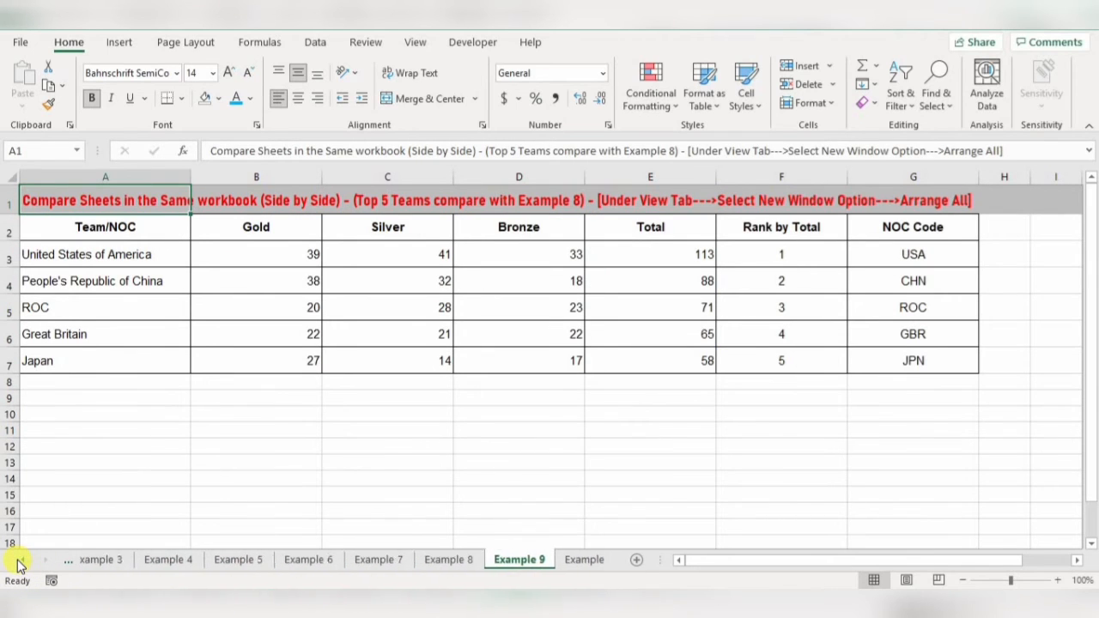
click(21, 561)
click(21, 561)
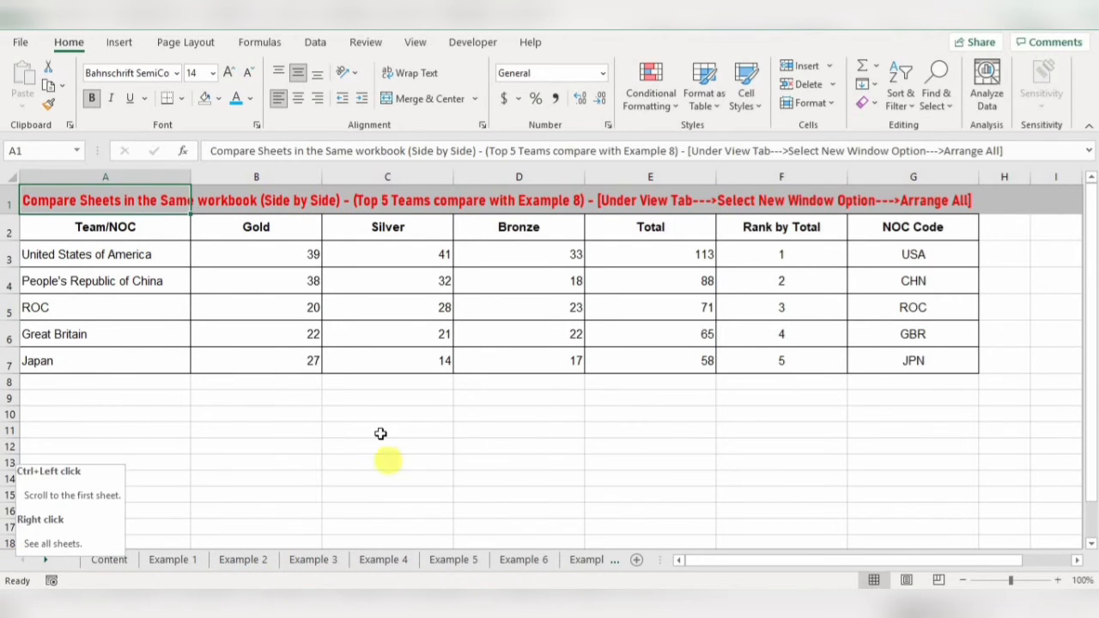
key(ctrl+Page_Up)
key(ctrl+Page_Up)
key(ctrl+Page_Up)
key(ctrl+Page_Up)
key(ctrl+Page_Up)
key(ctrl+Page_Up)
key(ctrl+Page_Up)
key(ctrl+Page_Up)
key(ctrl+Page_Up)
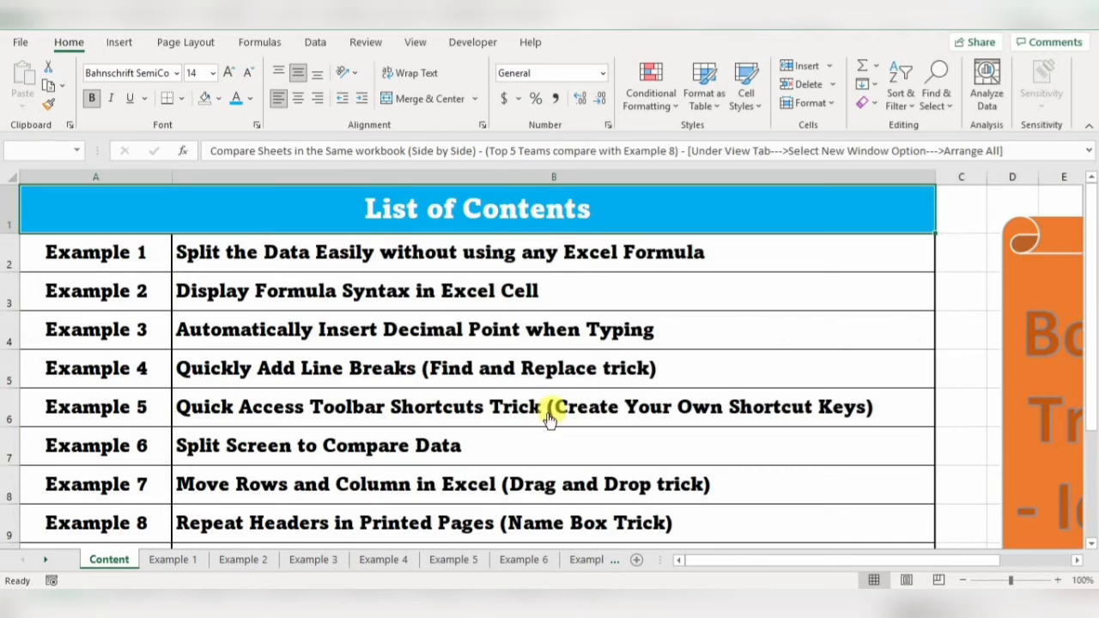
scroll(281, 428, down, 1)
scroll(280, 428, down, 1)
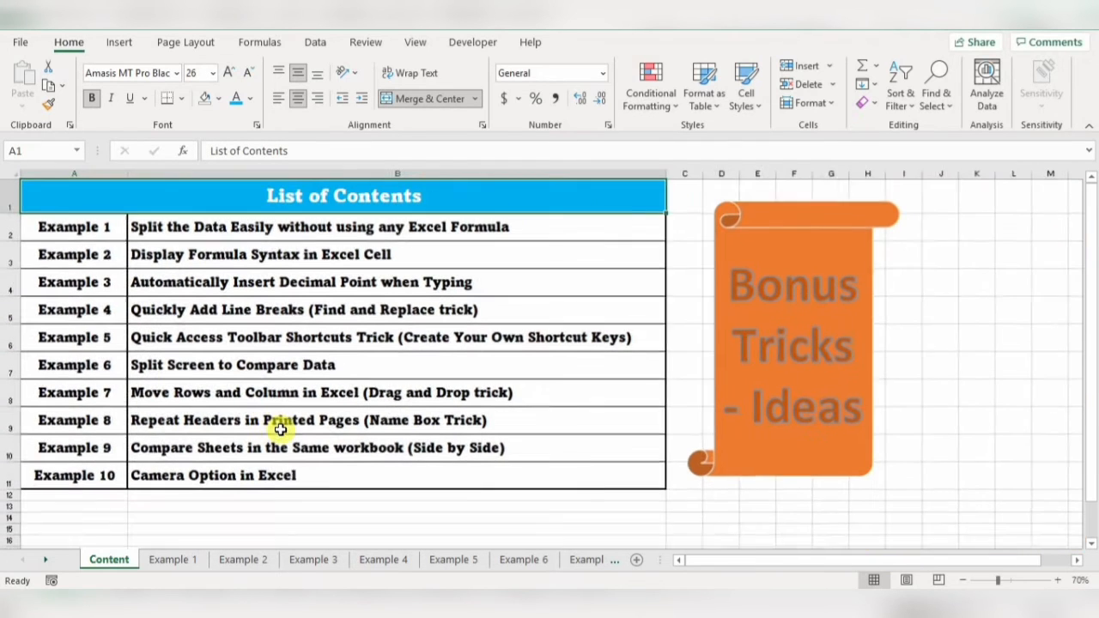
click(121, 504)
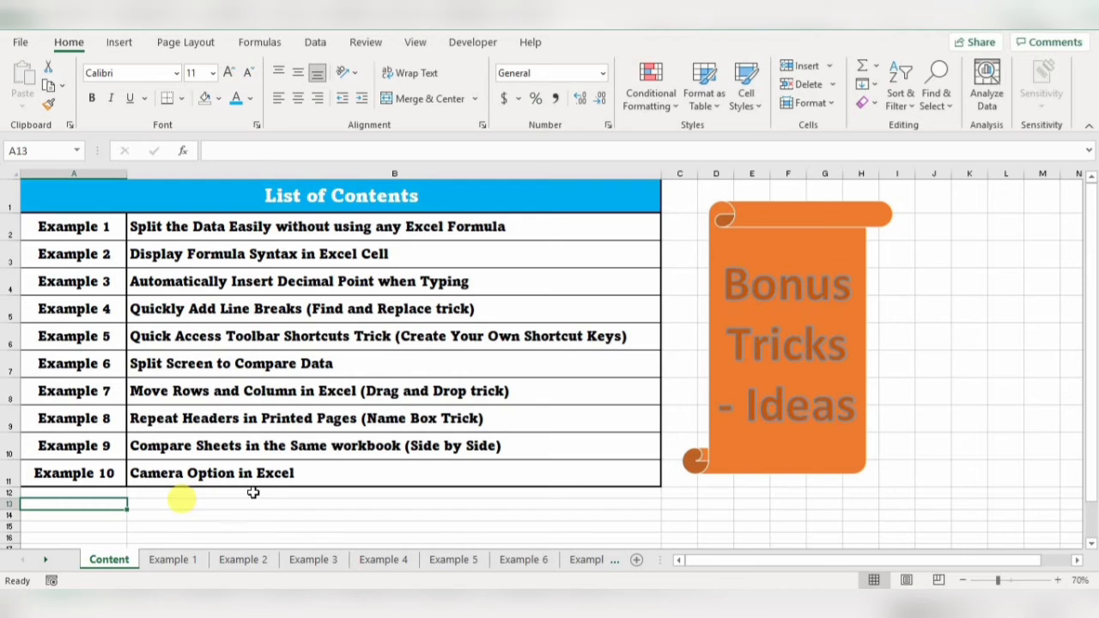
click(182, 475)
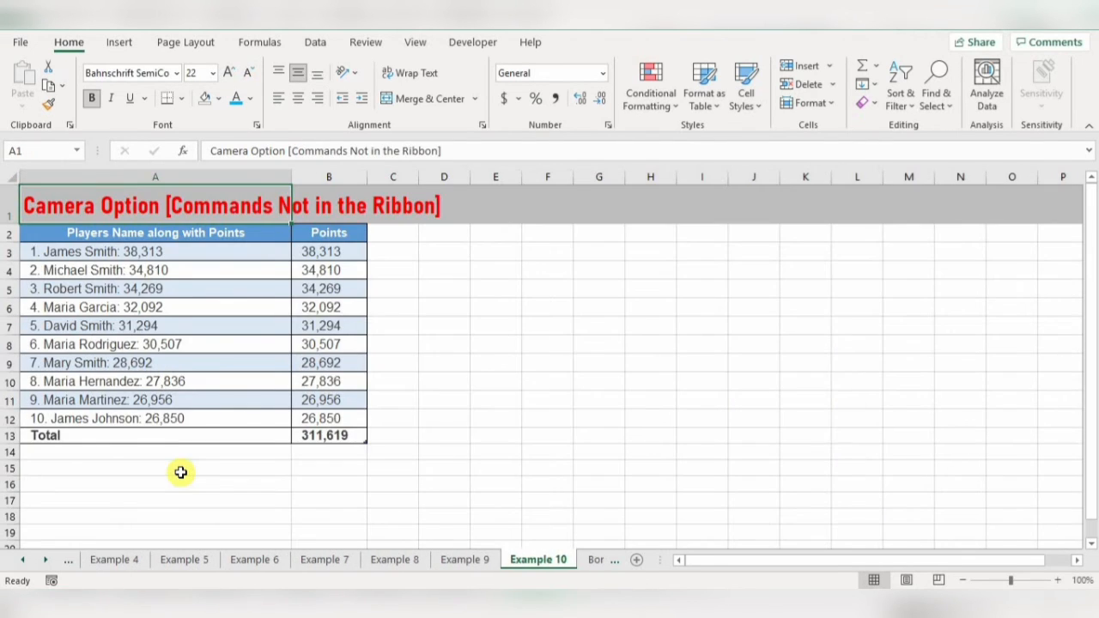
- Clear the points in cells B3:B12 of the Example 10 table and select B3
drag(324, 252, 343, 417)
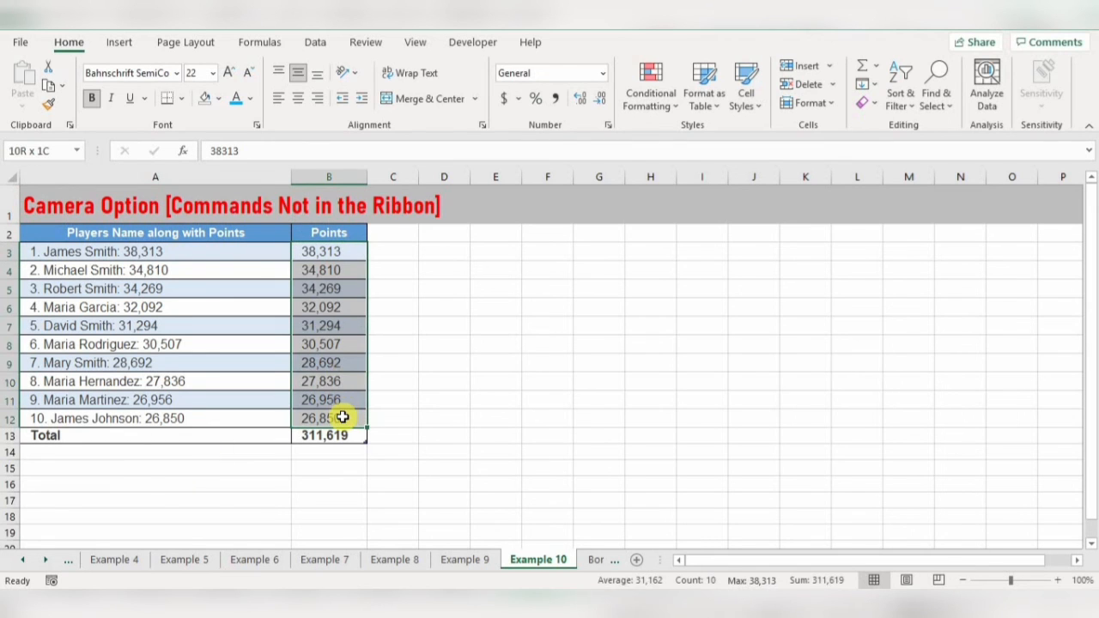
key(Delete)
click(484, 369)
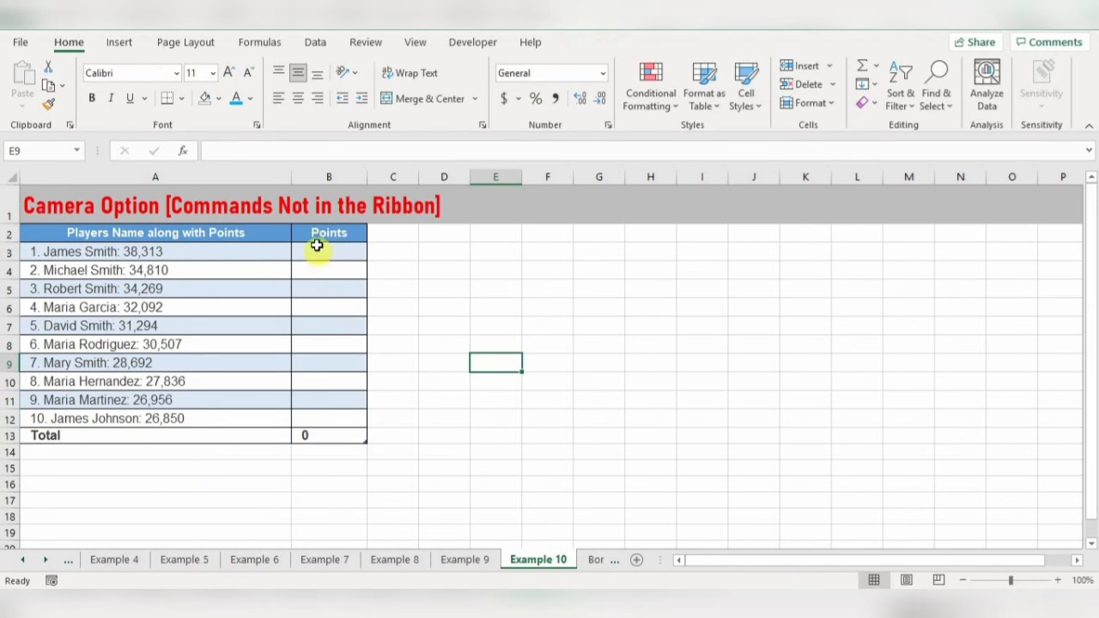
click(317, 247)
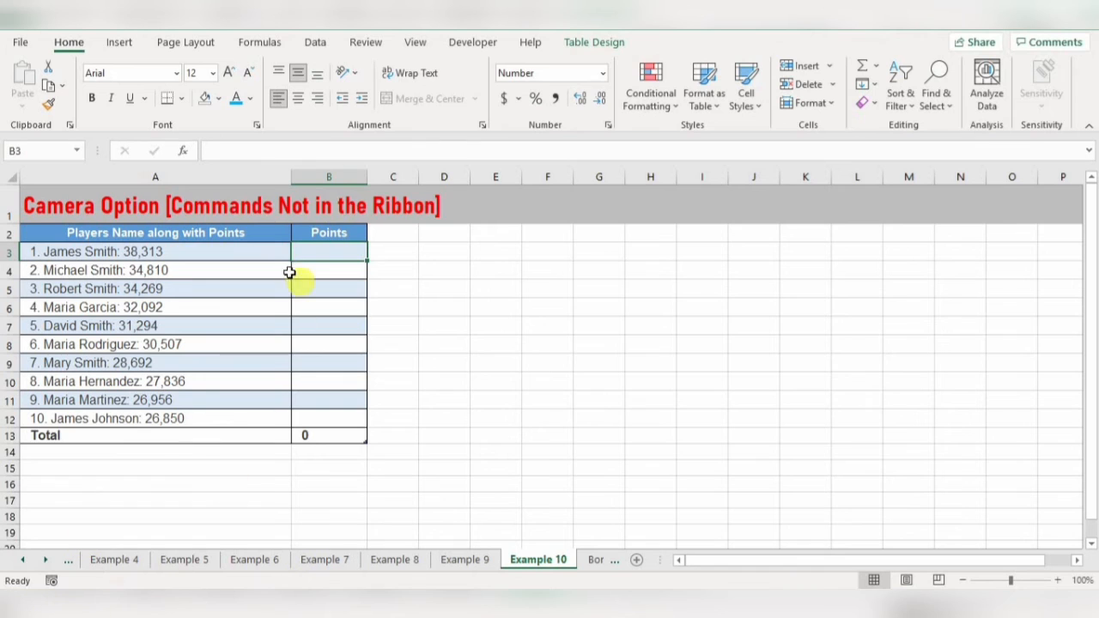
- Select the ranking, names and points table including its total row, Q2:S13, on the Example 1 sheet
click(24, 562)
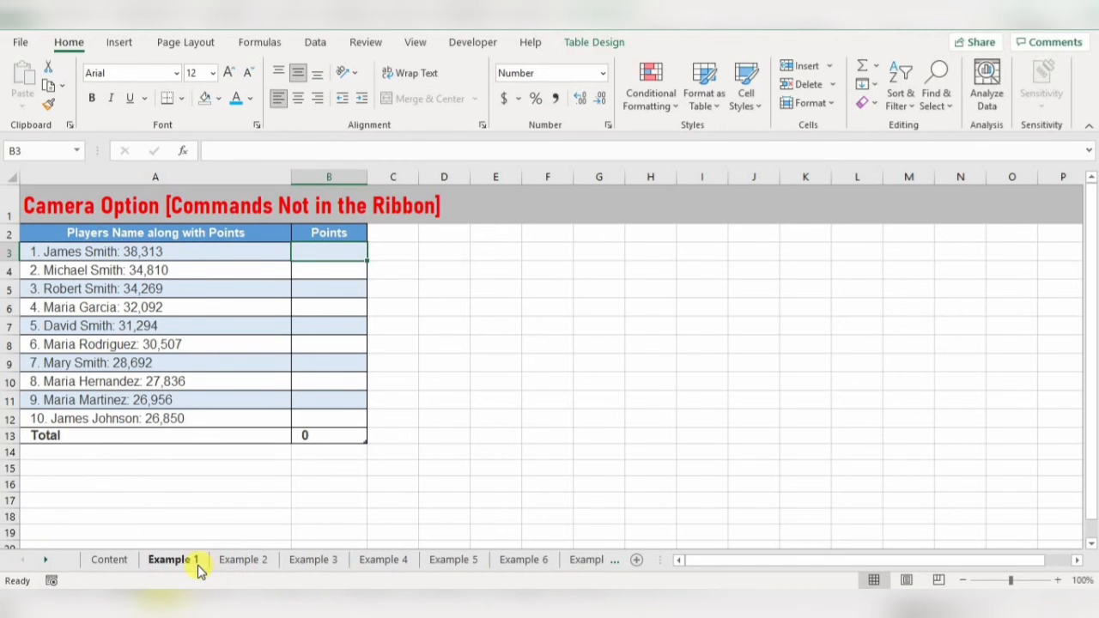
click(196, 565)
click(824, 272)
key(Right)
key(Right)
key(Right)
key(Right)
key(Right)
key(Right)
key(Right)
key(Right)
key(Right)
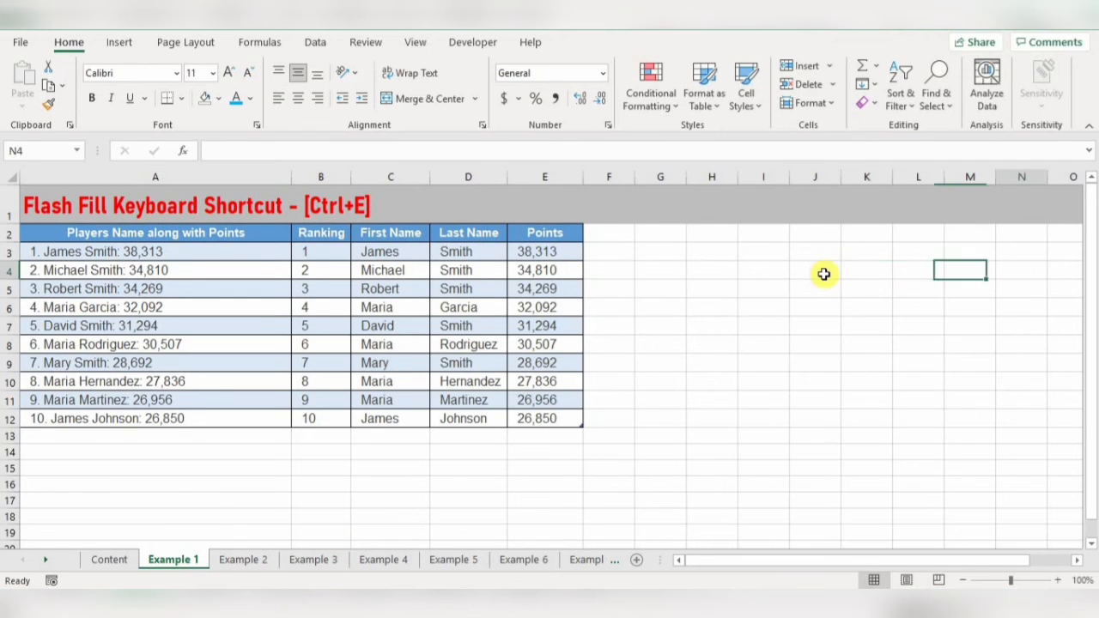
key(Down)
key(Left)
drag(844, 236, 1029, 439)
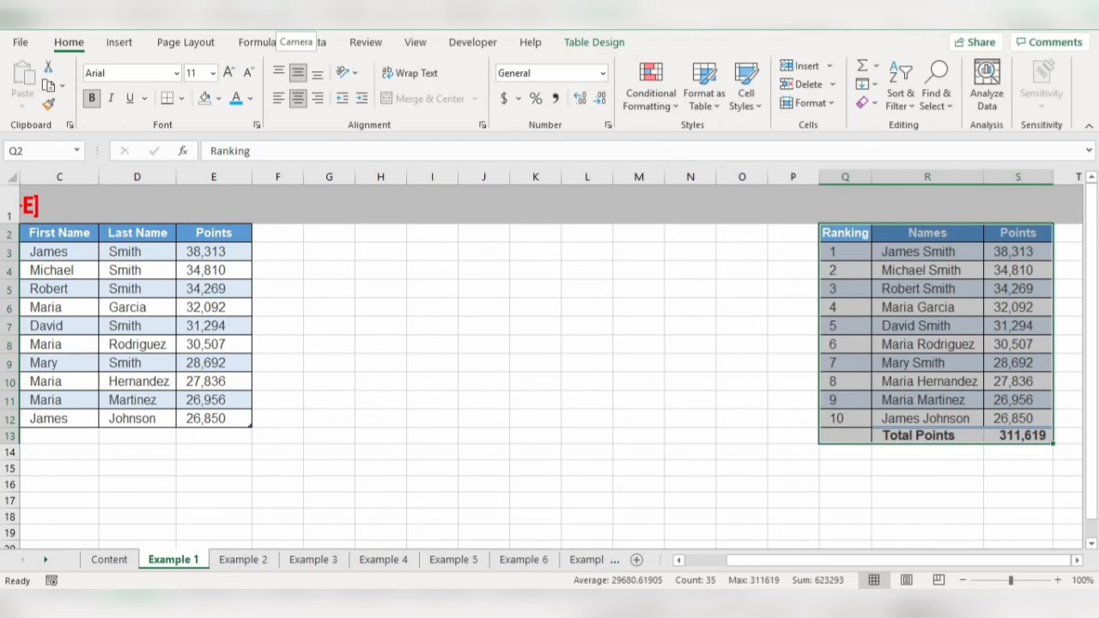
- Look up the Quick Access Toolbar trick in the contents list and on the Example 5 sheet, and return to Example 1
click(110, 559)
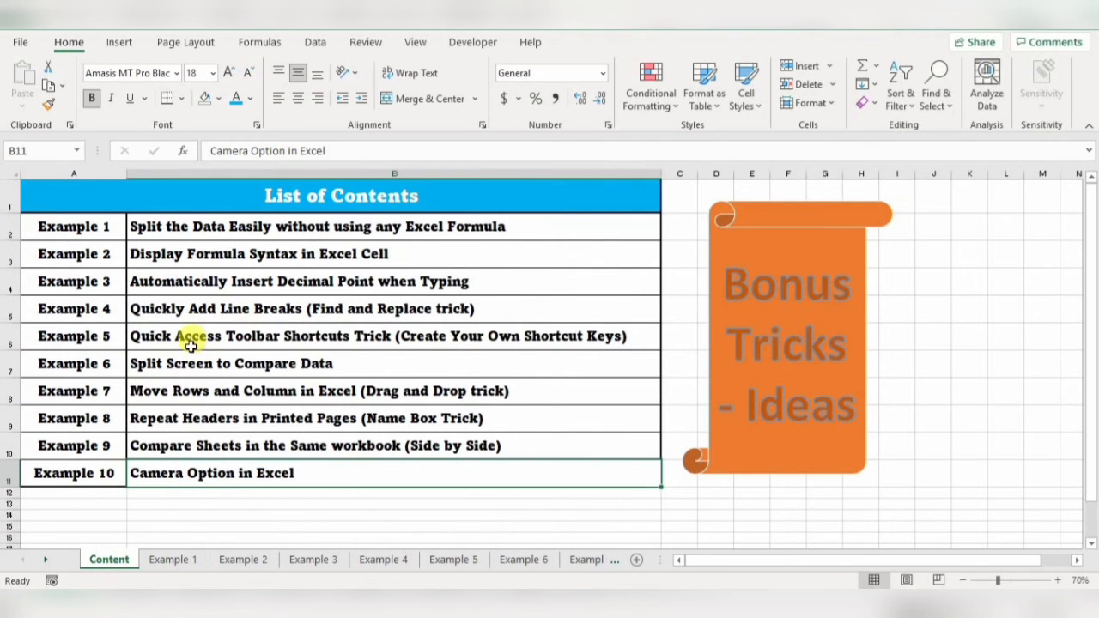
click(453, 558)
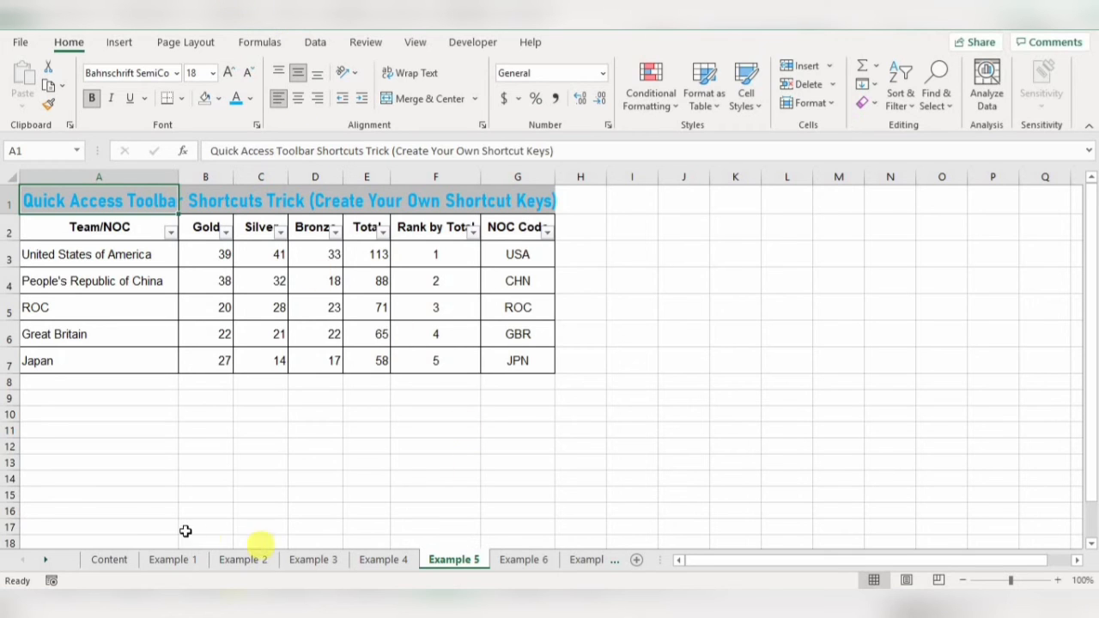
click(179, 559)
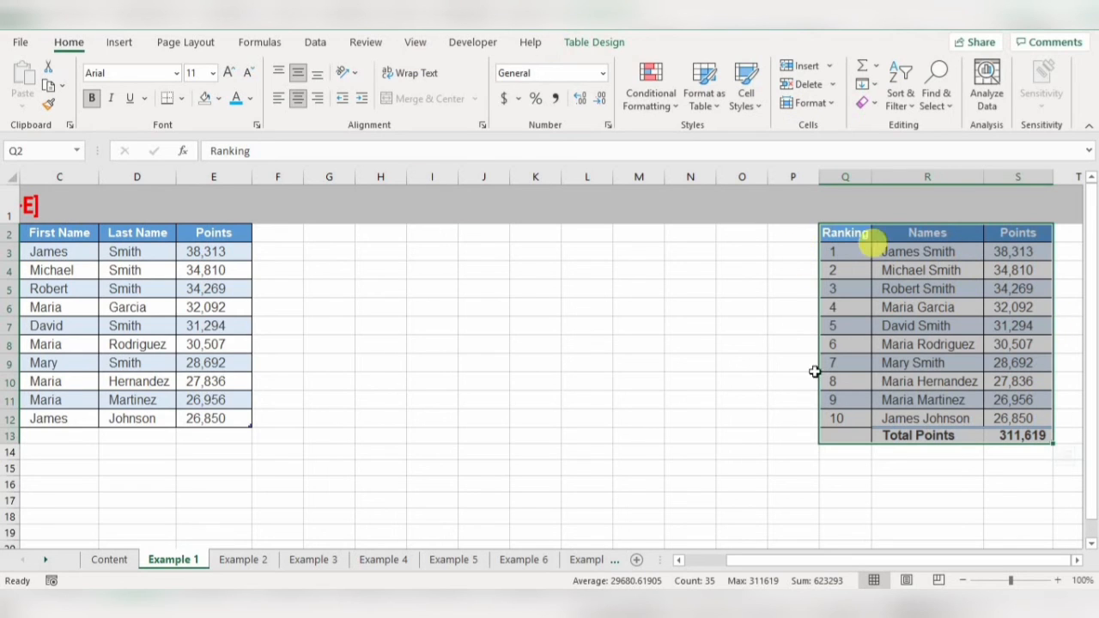
- Capture the selected Example 1 table with the Camera tool and place the picture on Example 10, starting at cell D2
click(273, 23)
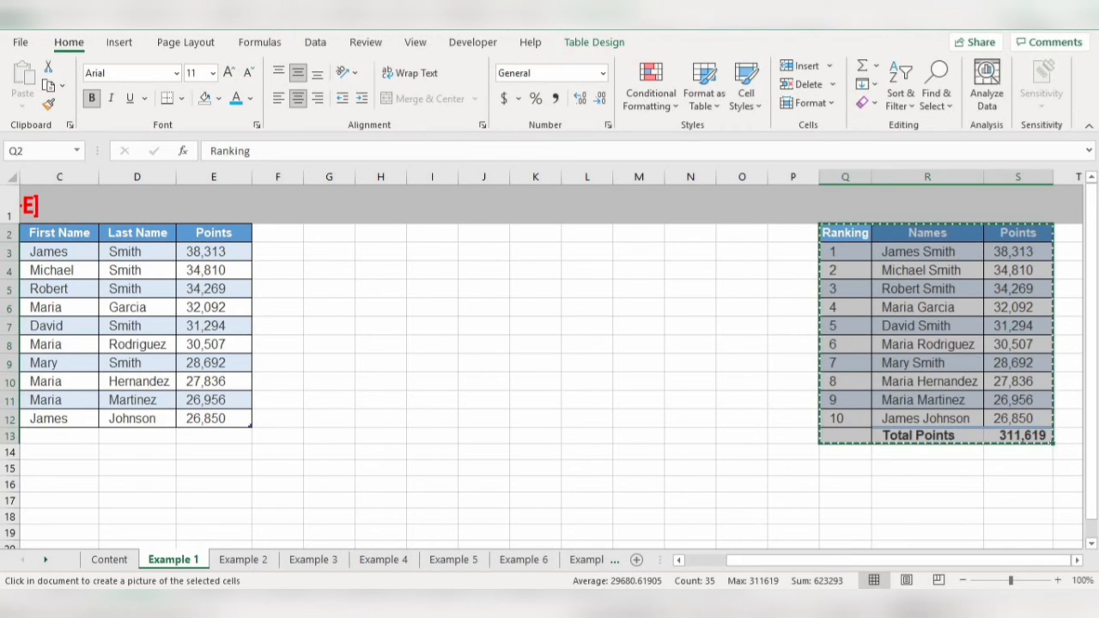
click(49, 559)
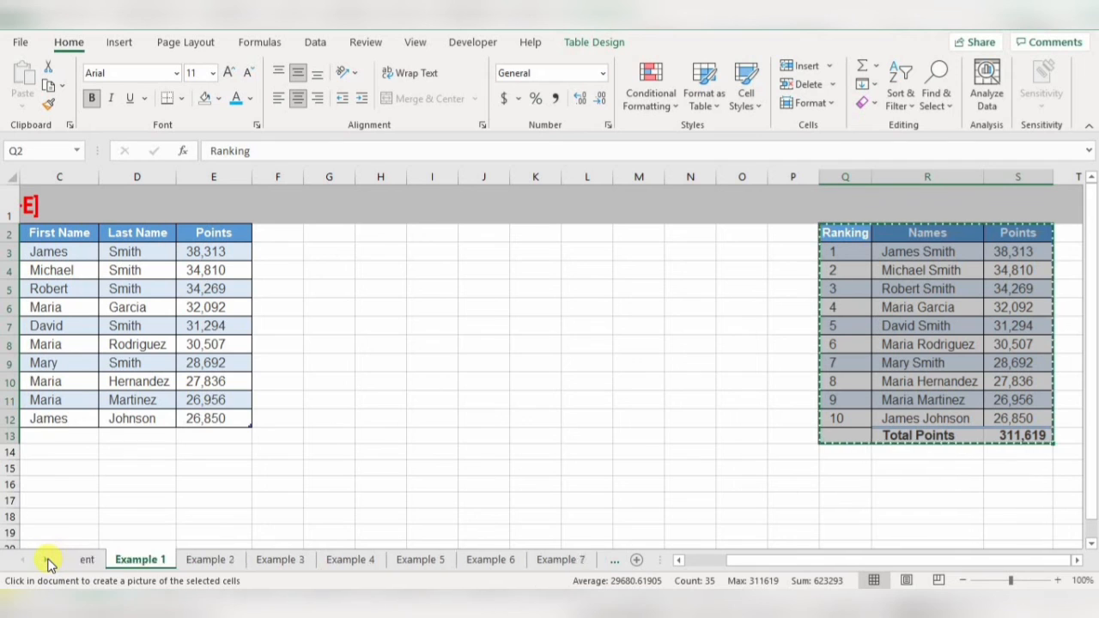
click(49, 560)
click(49, 560)
click(467, 559)
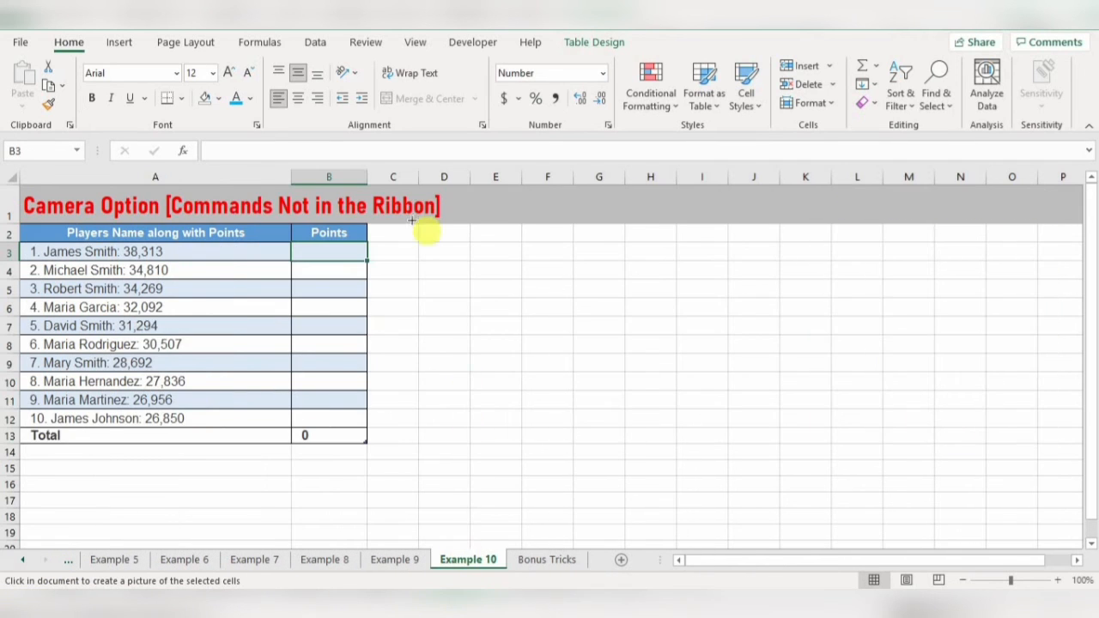
drag(420, 225, 752, 330)
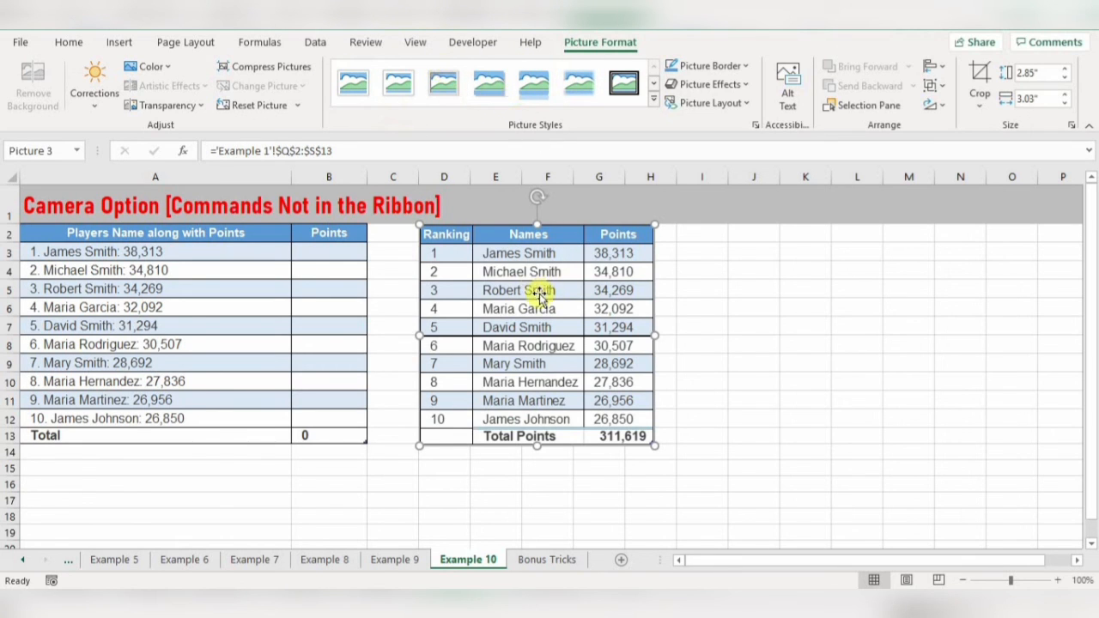
- Enter 38313 in B3 and 34810 in B4, Flash Fill the points through B12, and check the total in B13
click(295, 253)
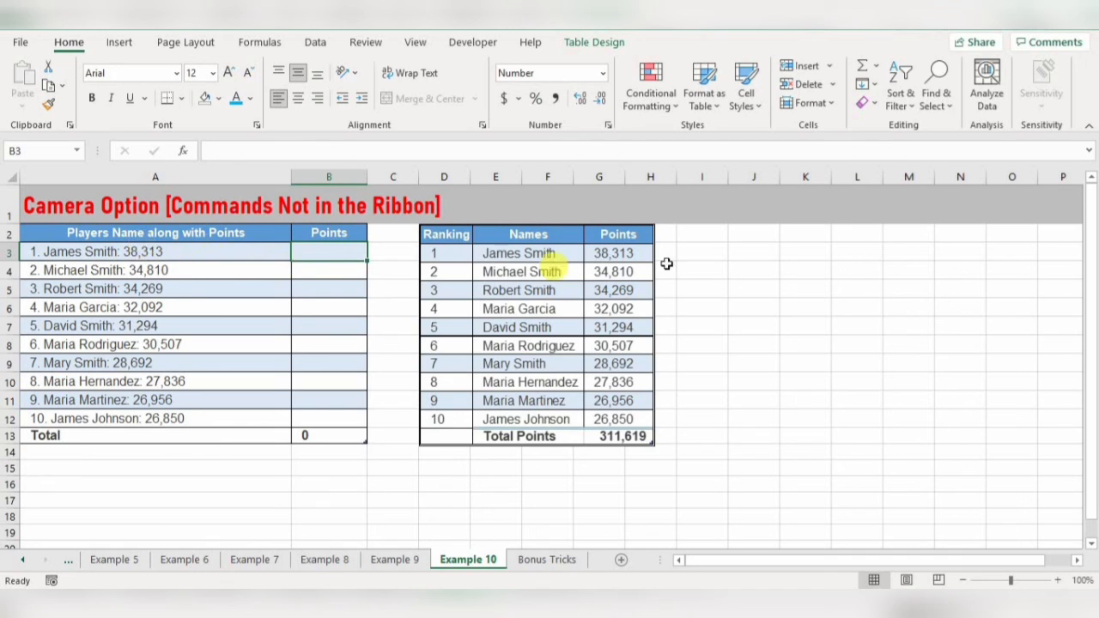
text(38313)
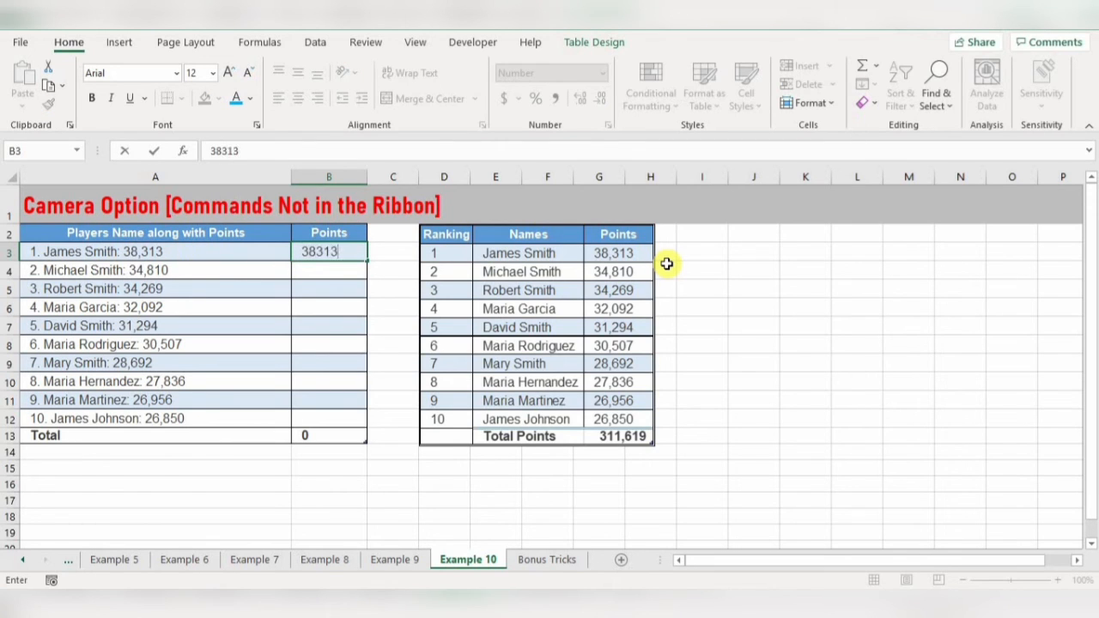
key(Return)
text(34,81)
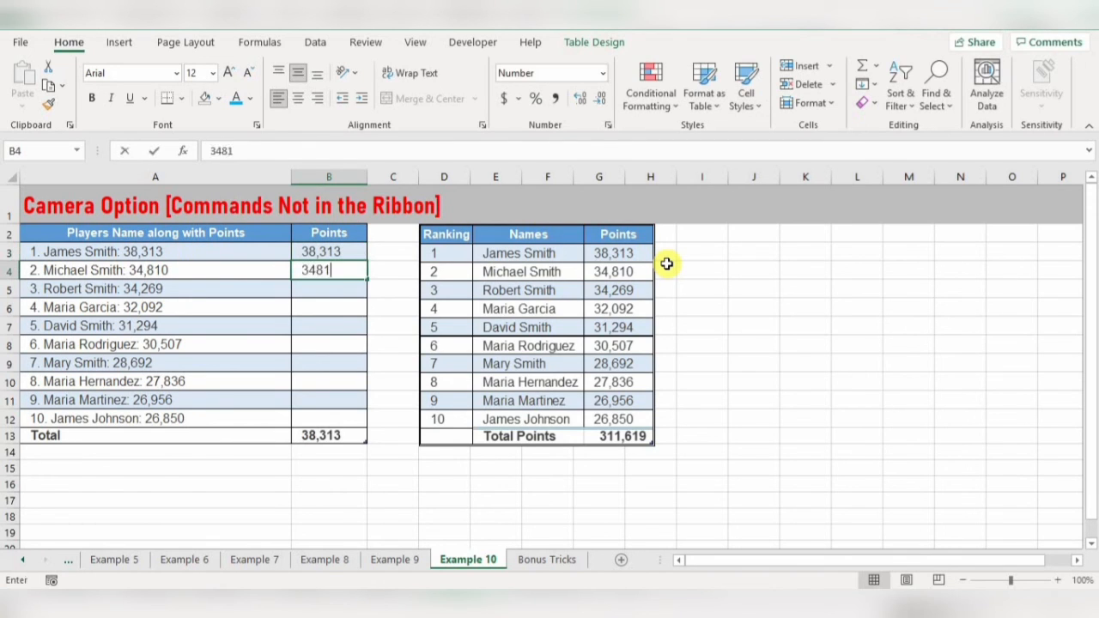
text(0)
key(Return)
drag(329, 251, 347, 414)
key(ctrl+e)
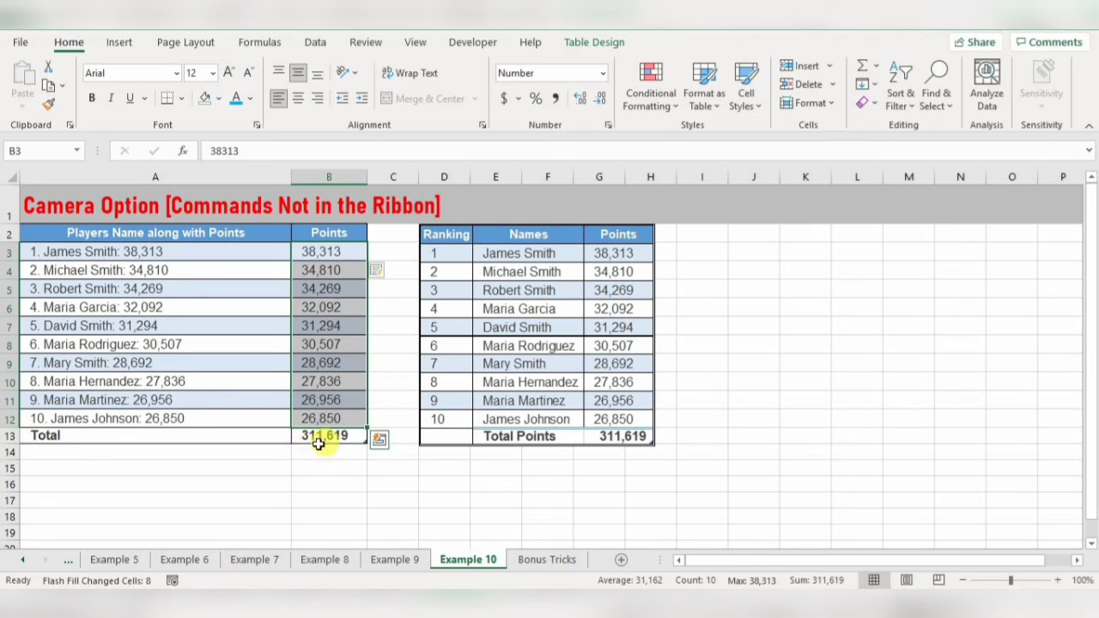
click(319, 439)
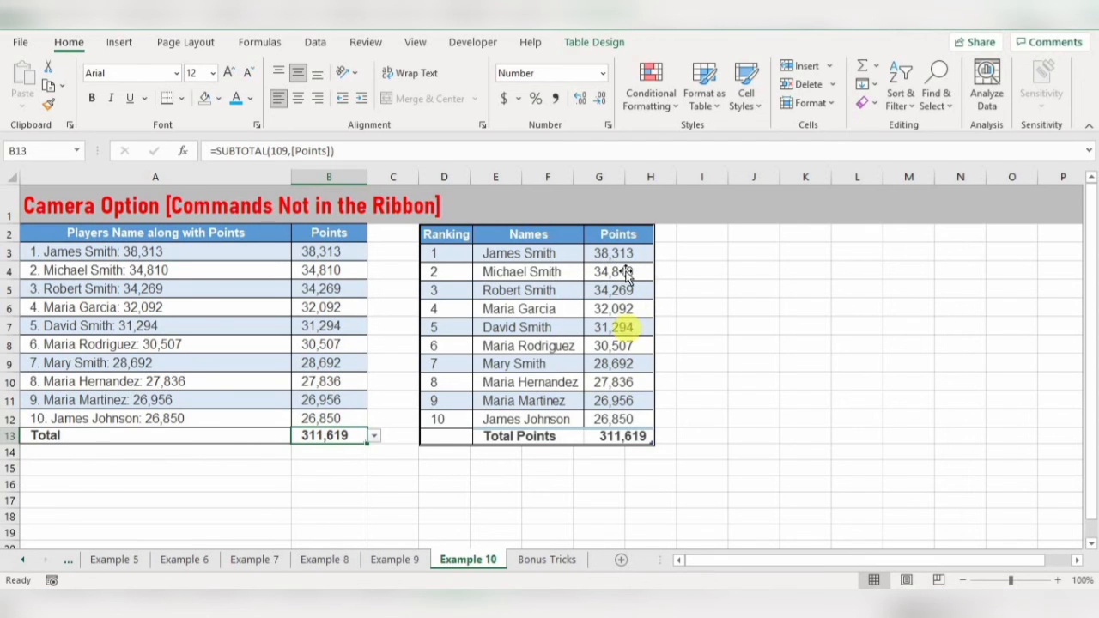
- Open the Camera picture's source table on Example 1 and set the points in S4 to 35,000
double_click(540, 272)
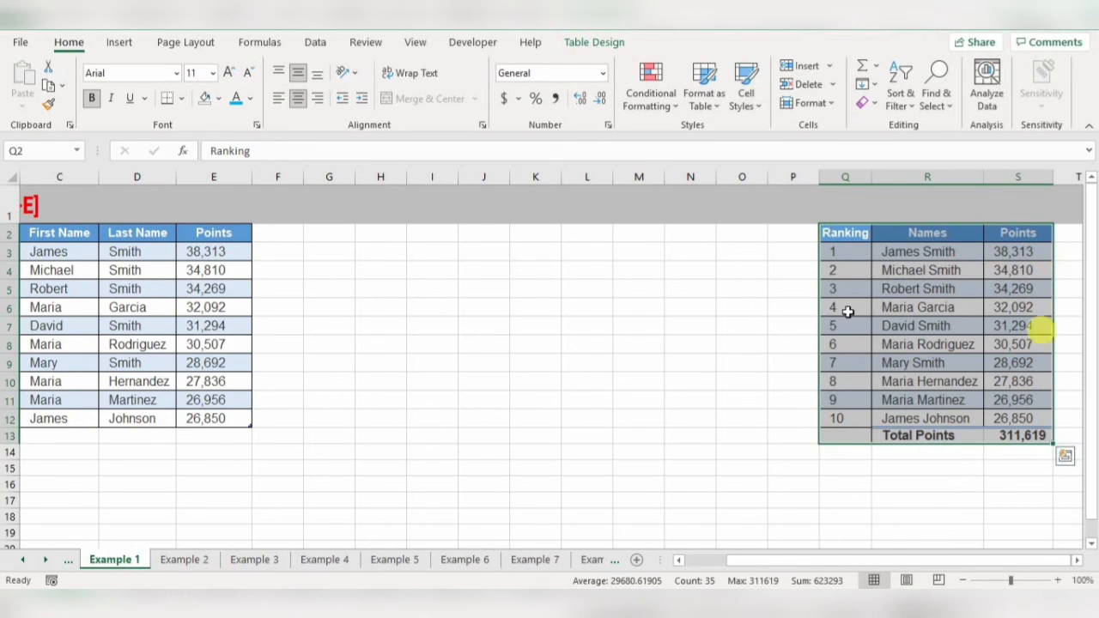
click(1012, 270)
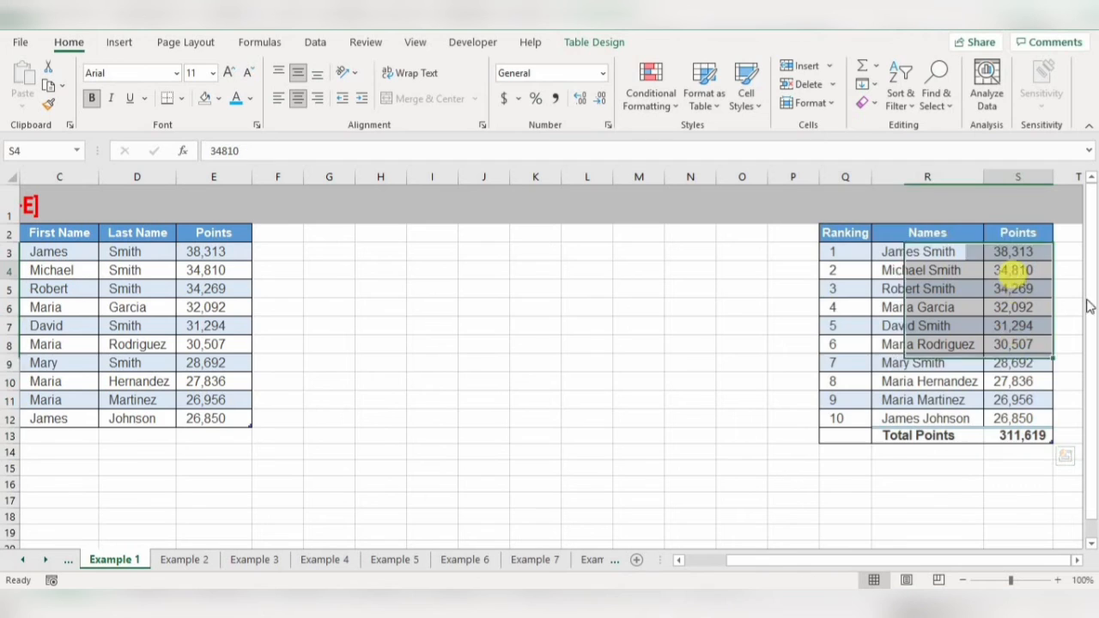
text(3500)
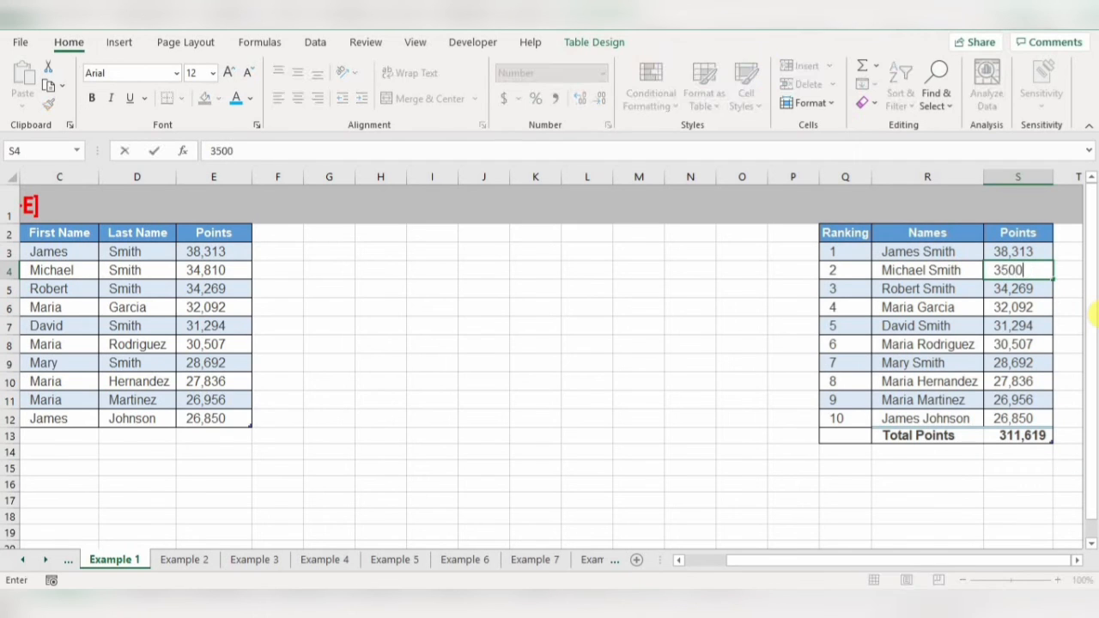
text(5,000)
key(Return)
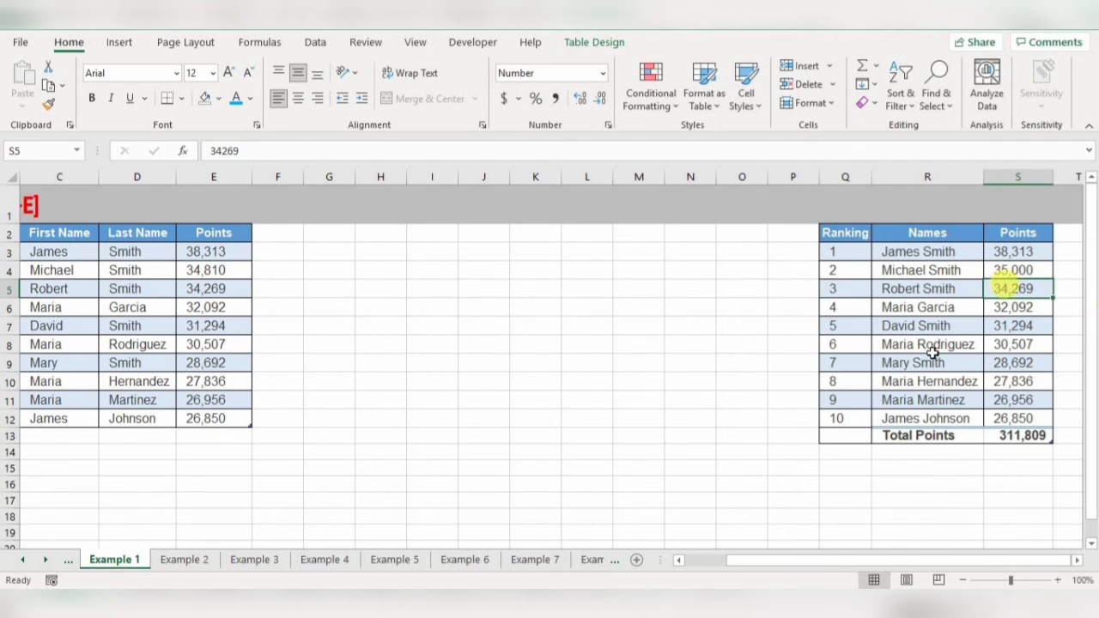
- Return to Example 10 and check the second-ranked player's points and the total in the linked picture
click(45, 559)
click(45, 559)
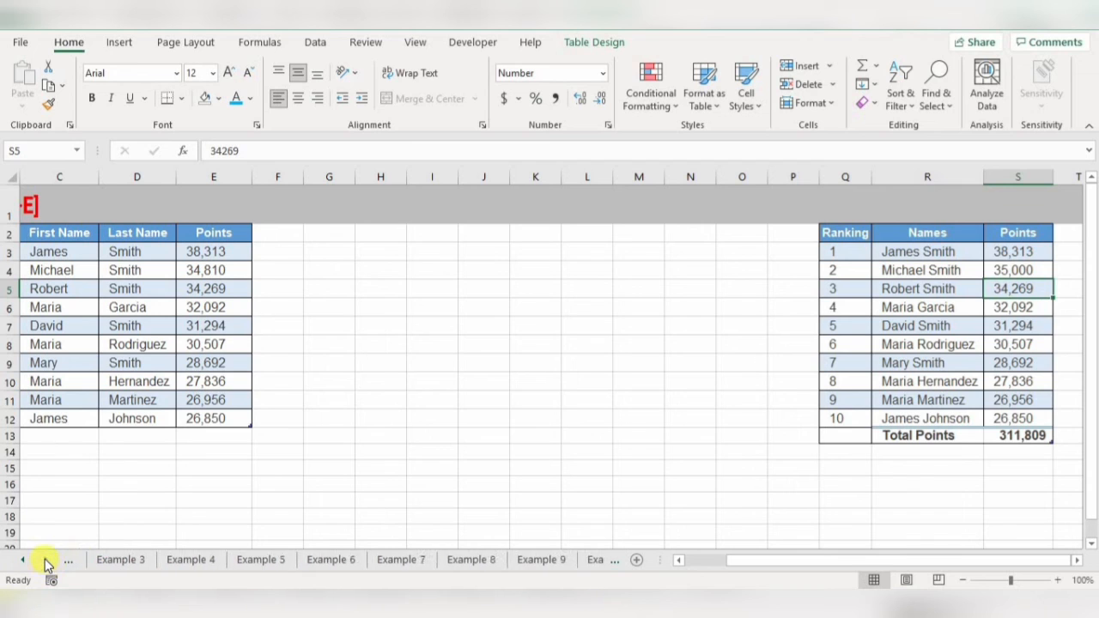
click(44, 559)
click(44, 559)
click(487, 561)
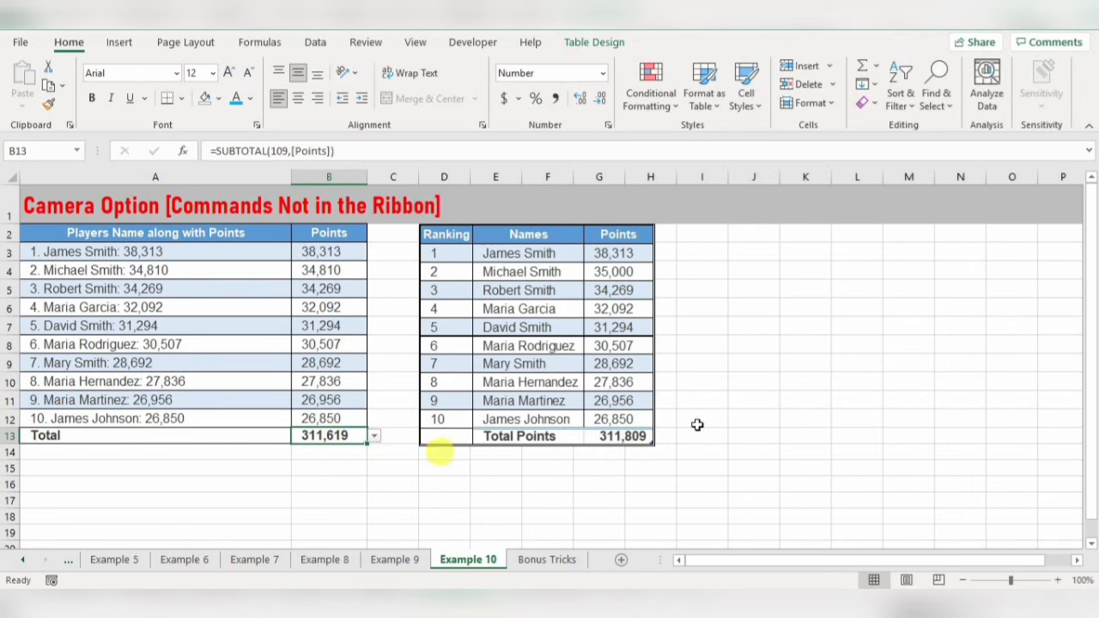
- Copy the points in B4 on Example 10 into S4 on Example 1 and check the linked picture on Example 10
click(301, 272)
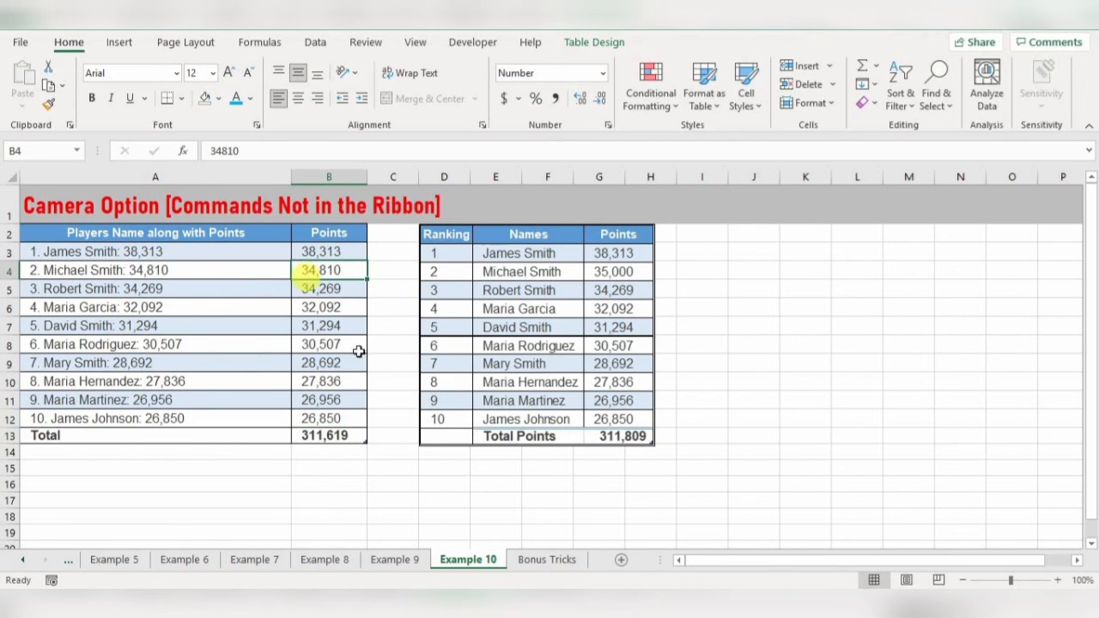
key(ctrl+c)
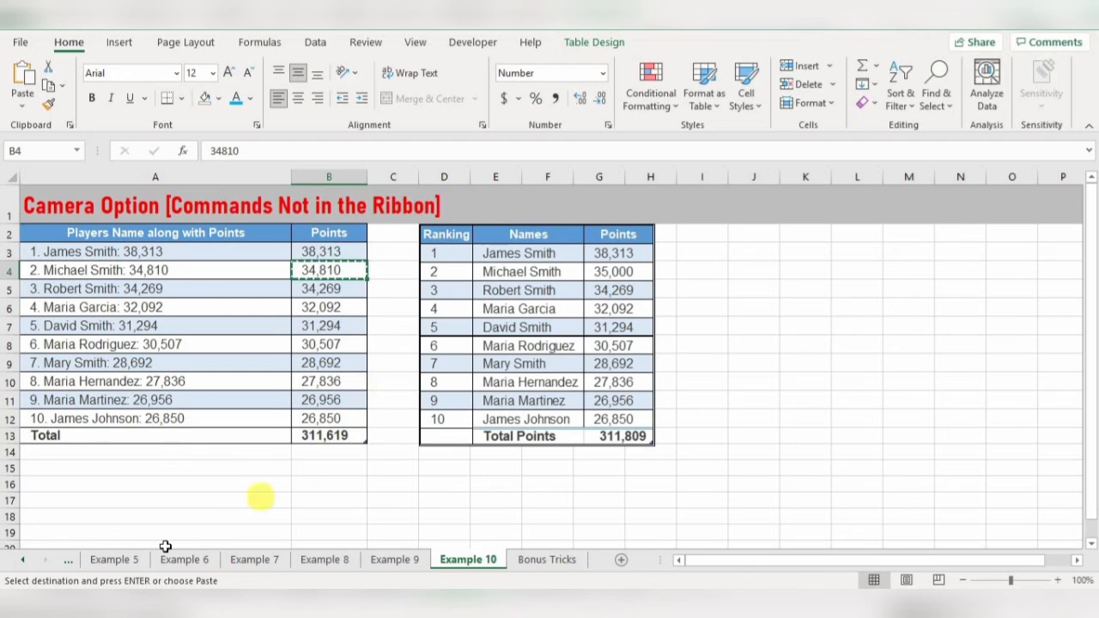
click(23, 559)
click(23, 559)
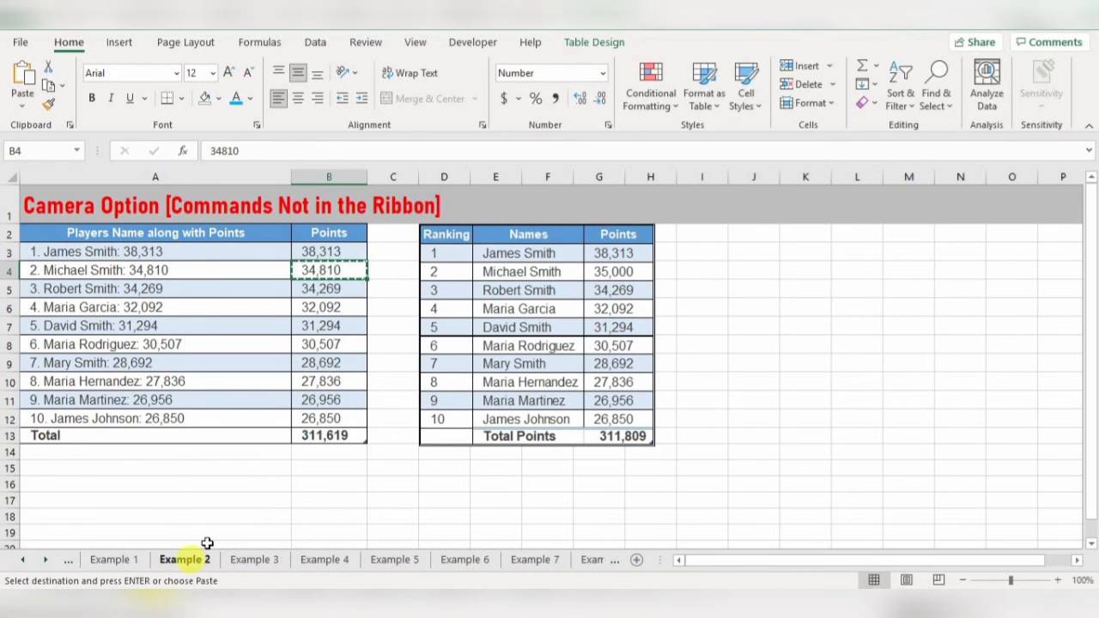
click(189, 560)
click(115, 559)
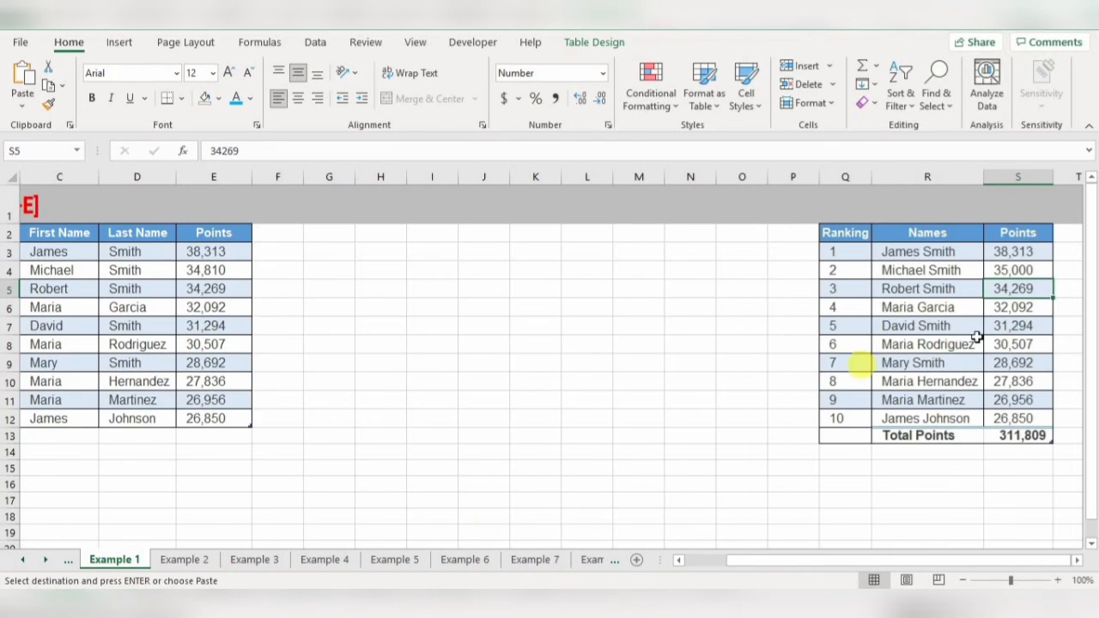
click(1013, 268)
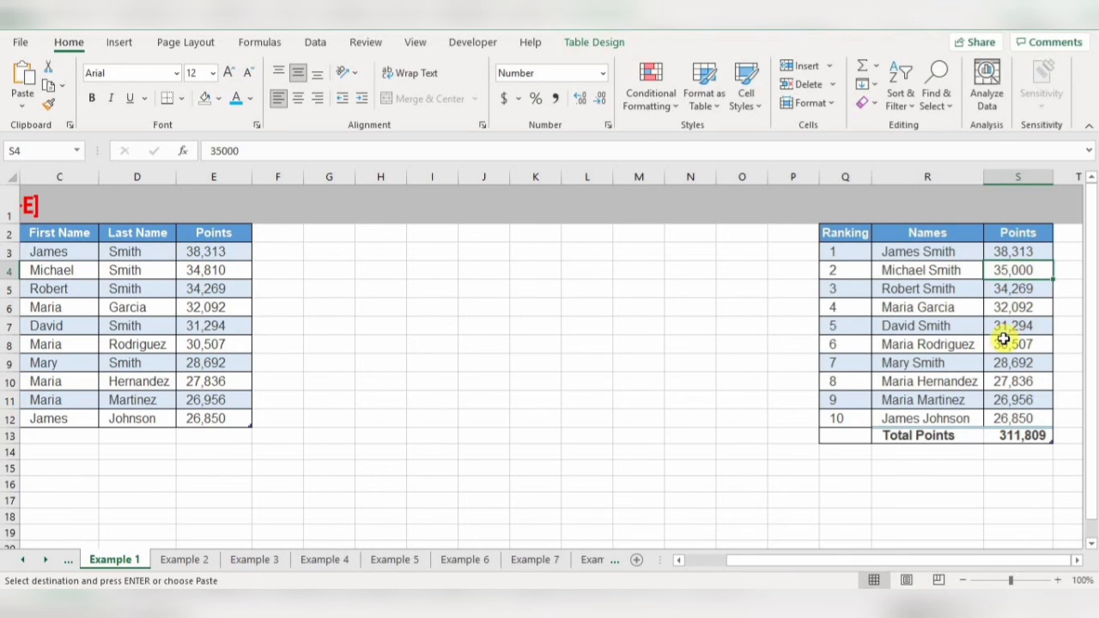
key(ctrl+v)
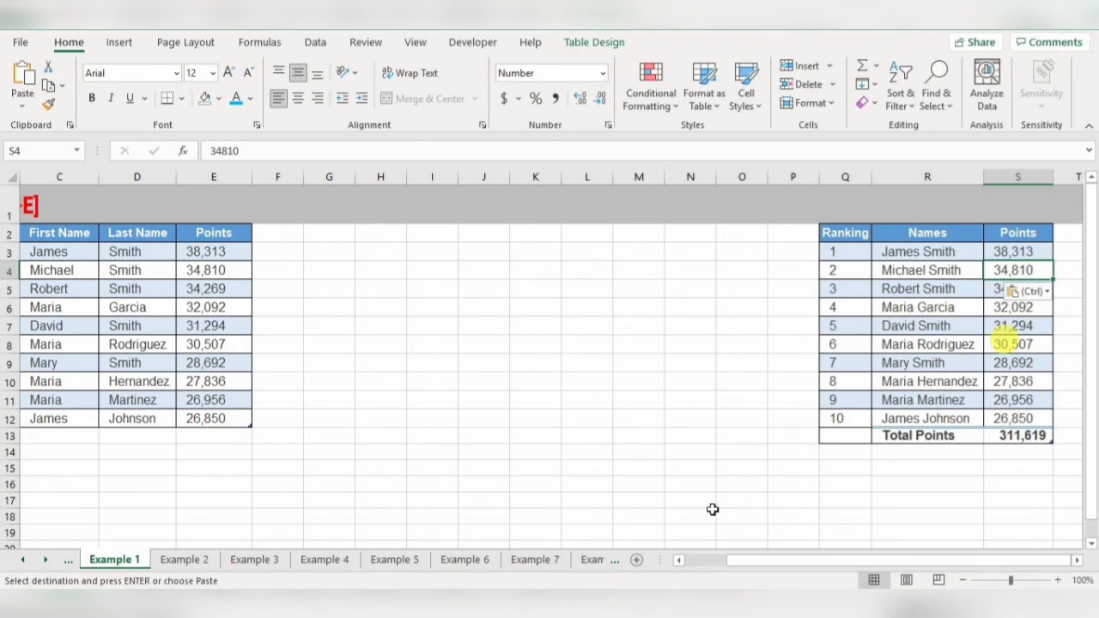
click(45, 559)
click(464, 559)
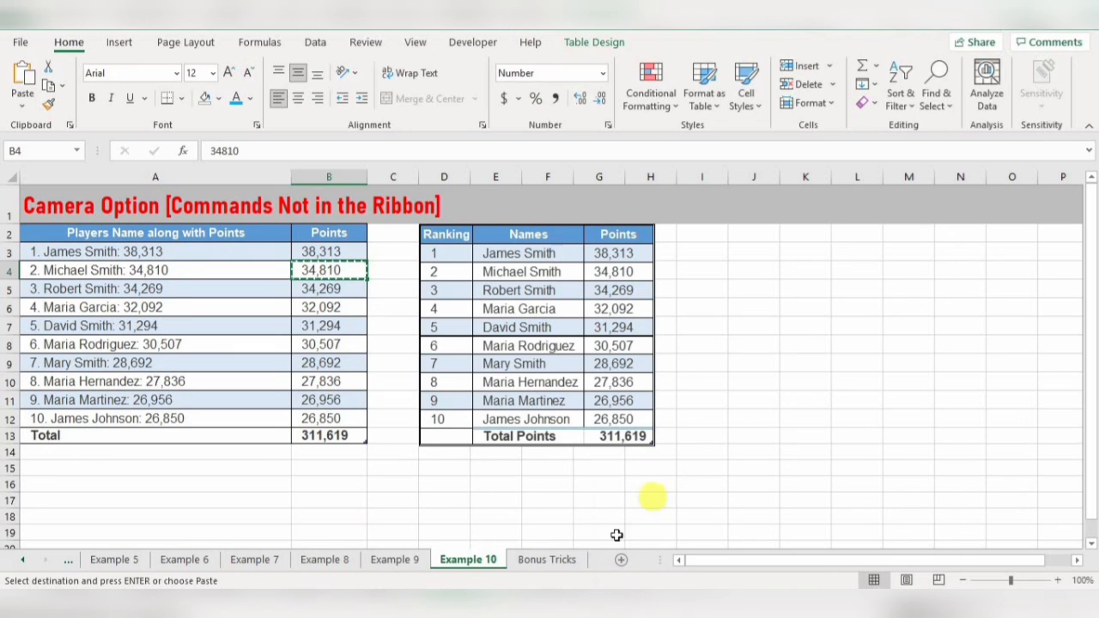
- On the Bonus Tricks sheet, filter the fruit table by the value of cell A4, Cherry
click(556, 562)
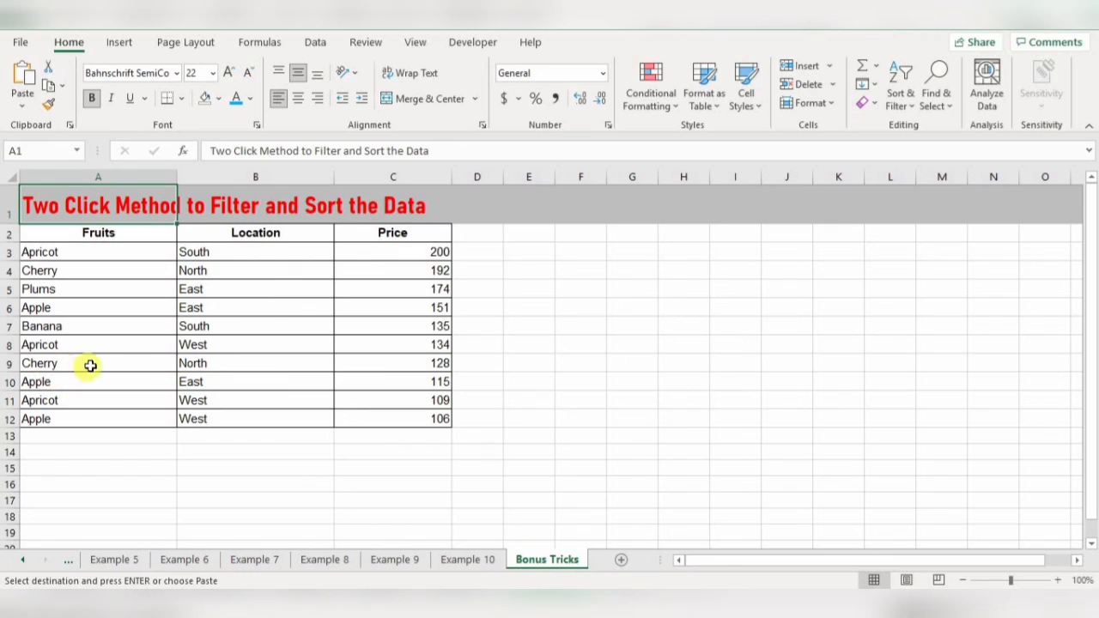
click(55, 271)
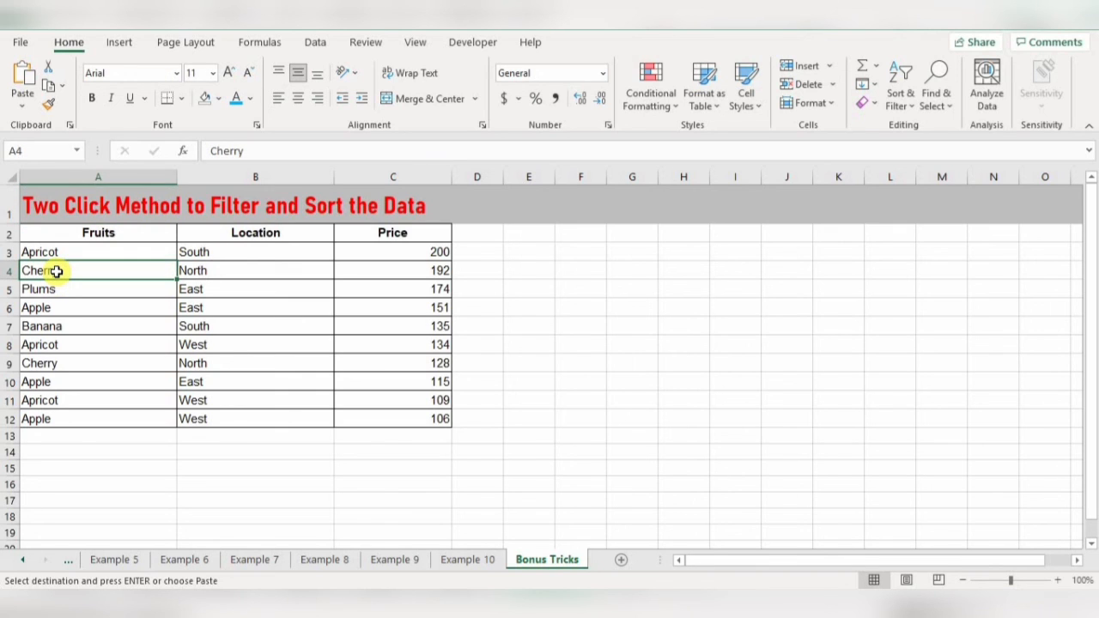
right_click(56, 271)
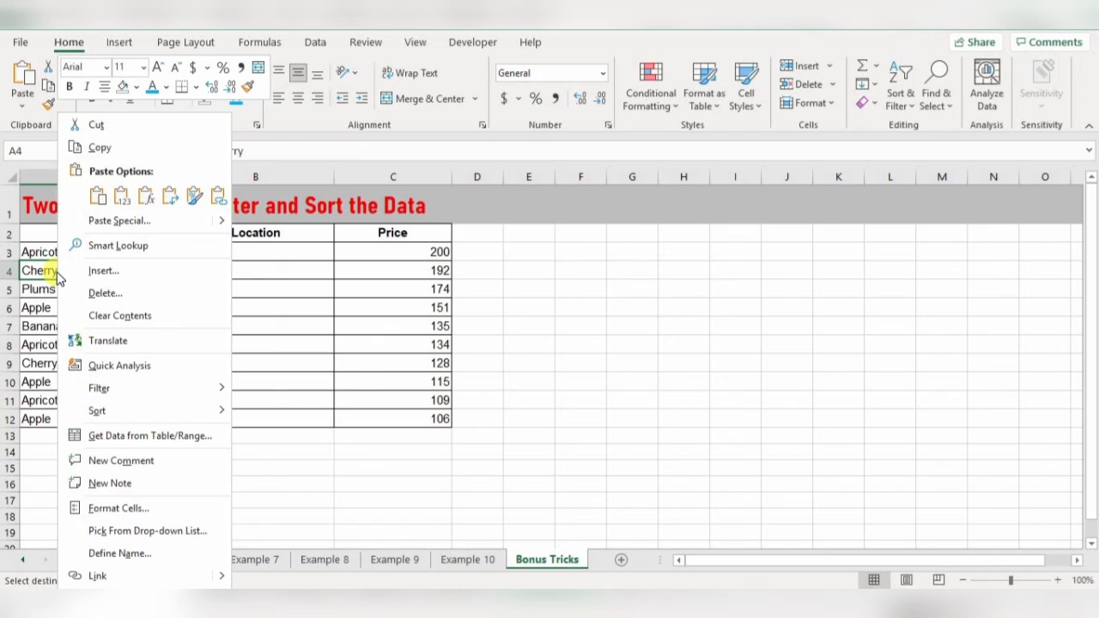
mouse_move(117, 392)
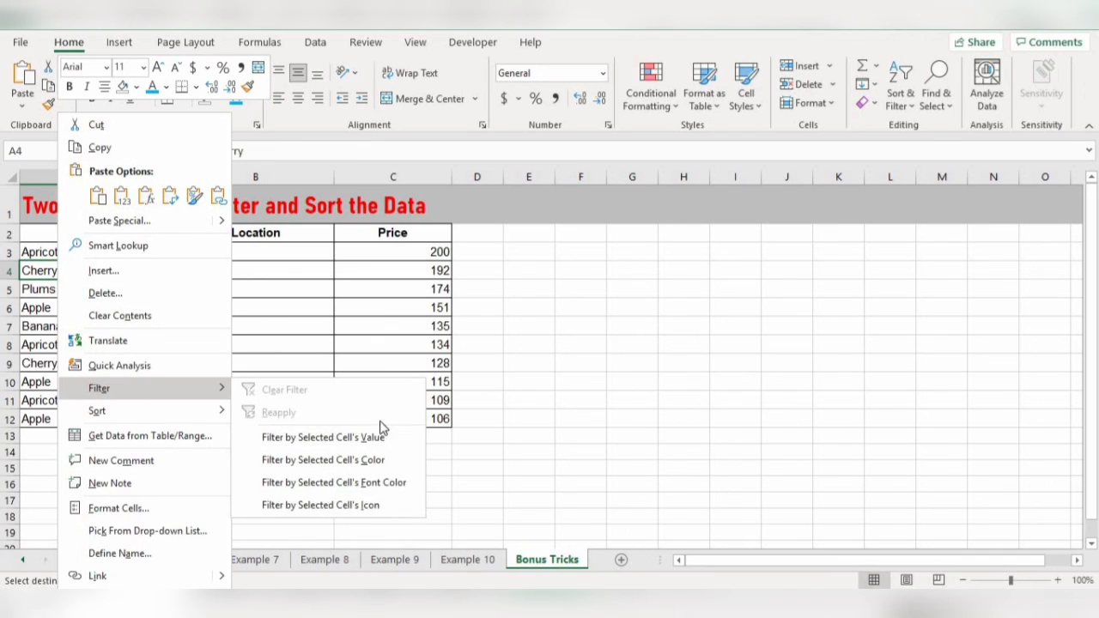
click(317, 439)
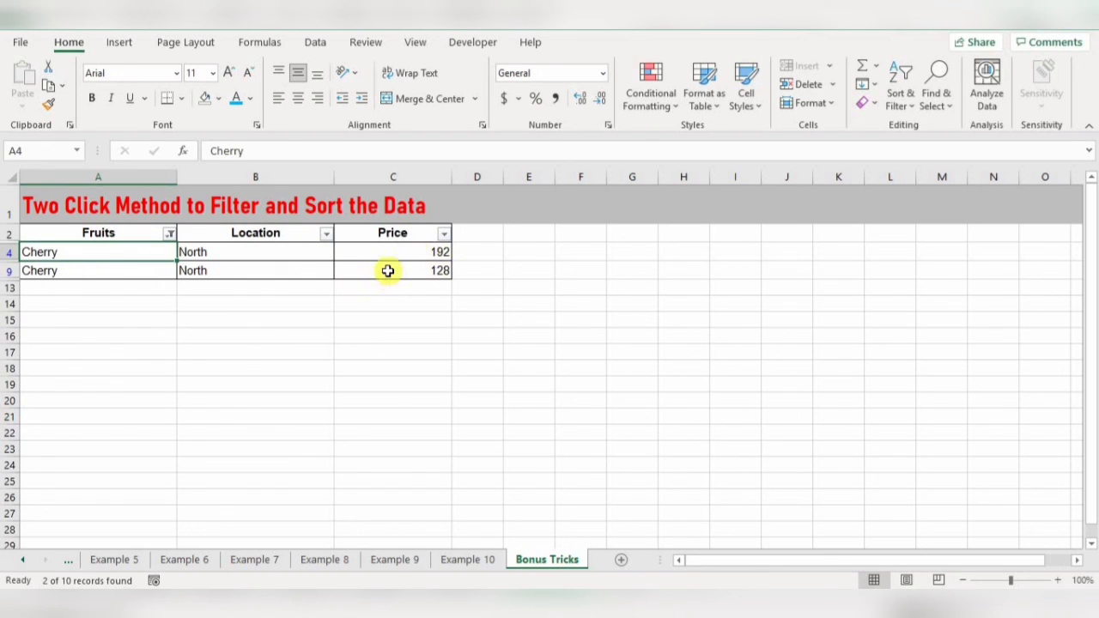
- Clear the Cherry filter to show all rows of the fruit table again
key(alt)
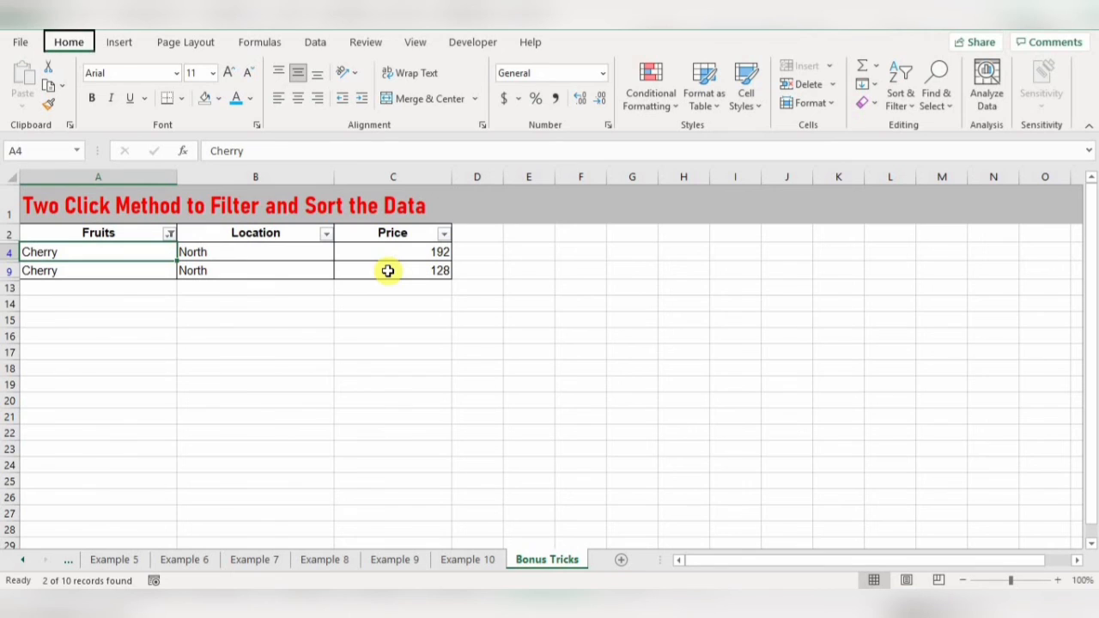
key(d)
key(f)
key(s)
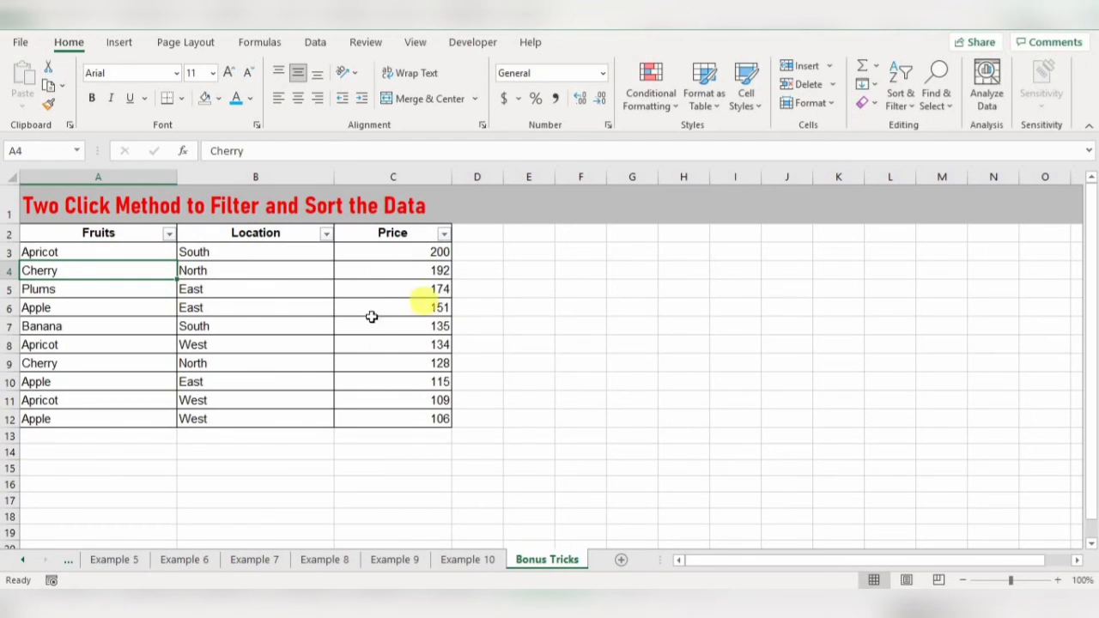
- Sort the fruit table by the Price column from smallest to largest
click(415, 292)
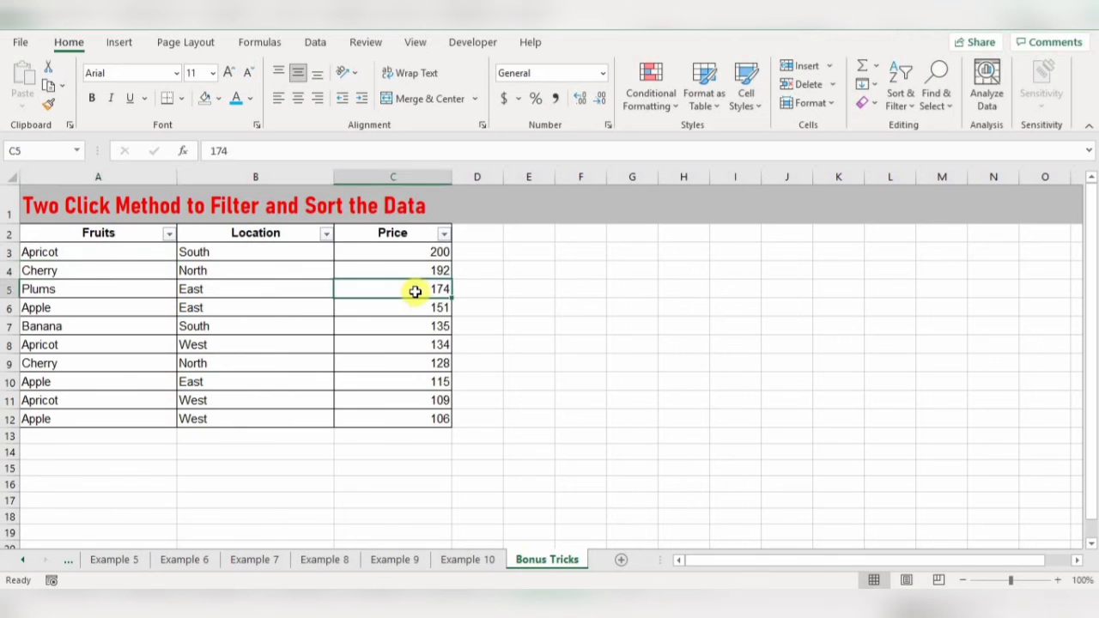
right_click(415, 294)
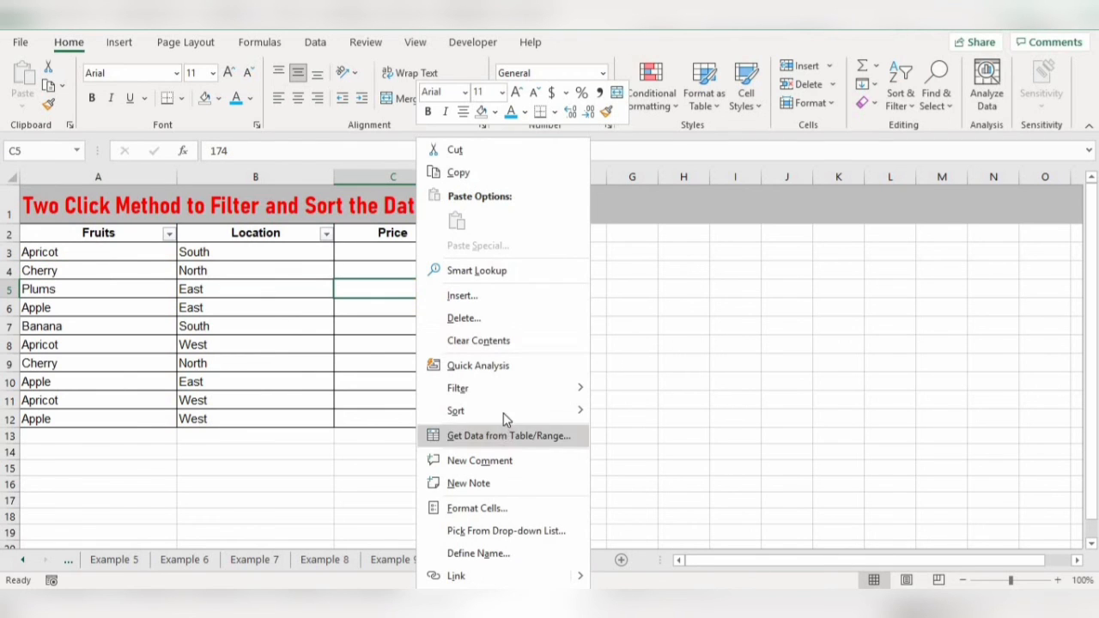
mouse_move(503, 413)
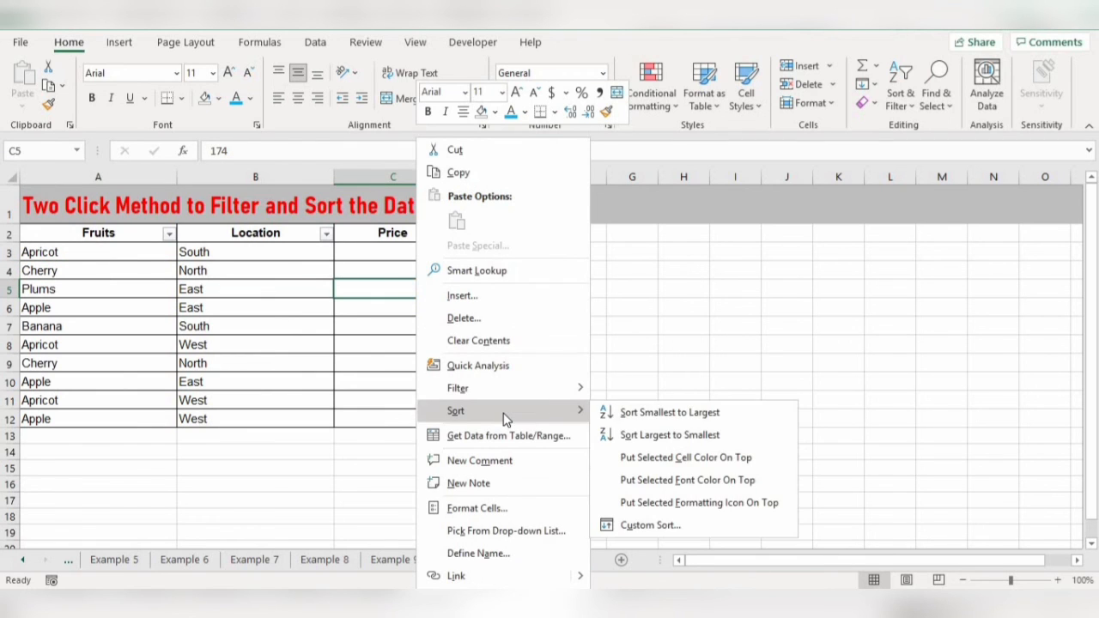
click(706, 413)
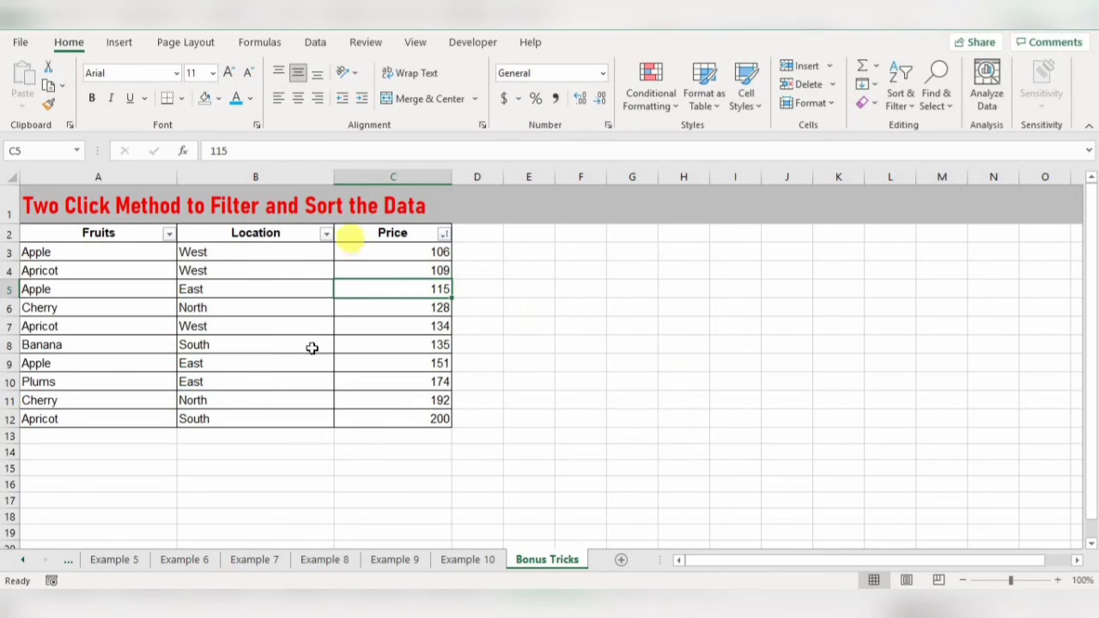